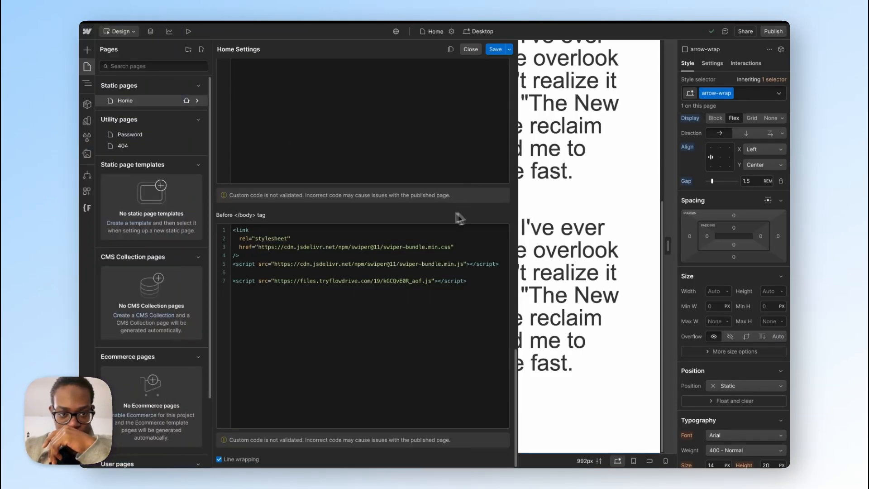
Step: Close the two SwiperJs test project tabs, switch to the Art of Focus Webflow project and dismiss its publish dialog
mouse_move(84, 136)
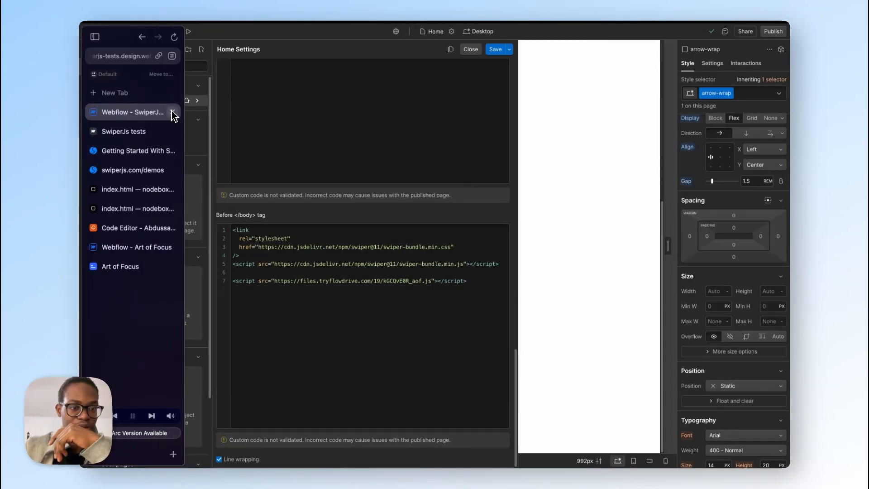
click(172, 112)
click(173, 113)
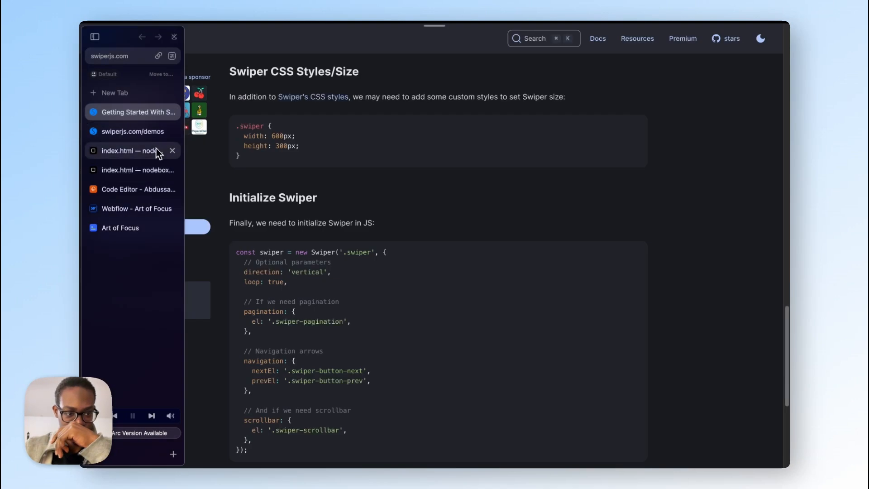
click(134, 210)
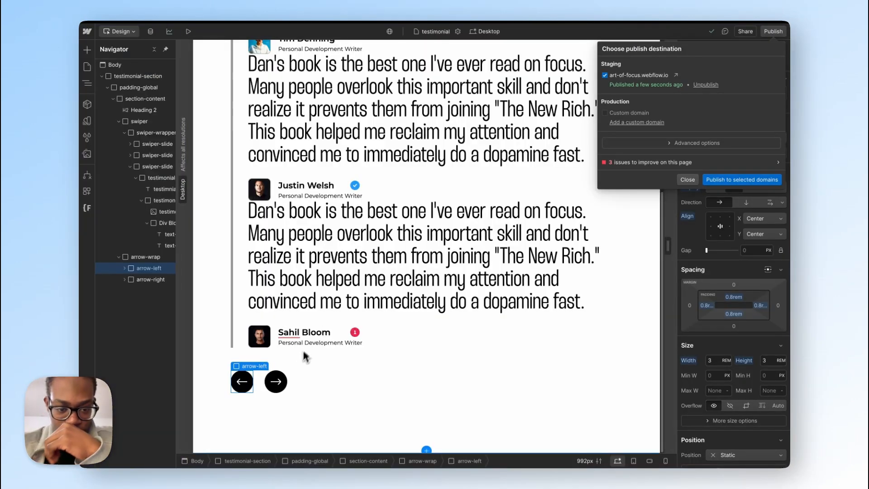
click(303, 365)
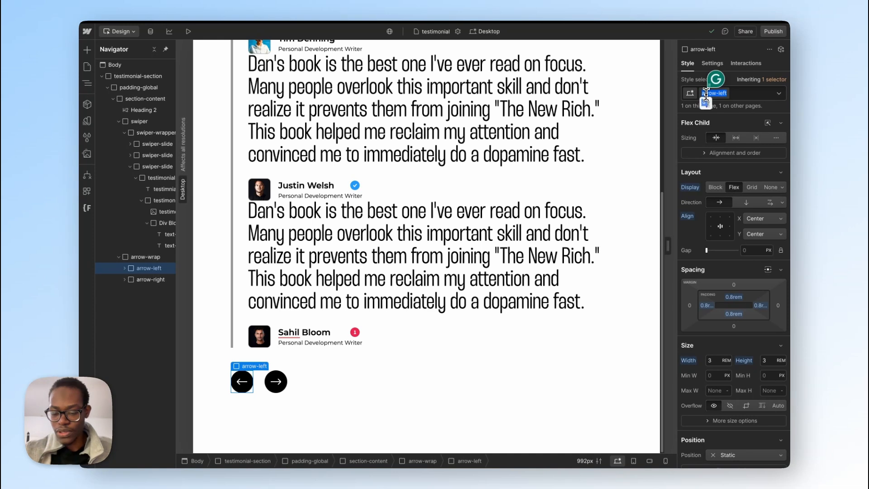
Step: Replace the arrow-left class on the left slider arrow with the existing narrow-left class
click(757, 93)
key(BackSpace)
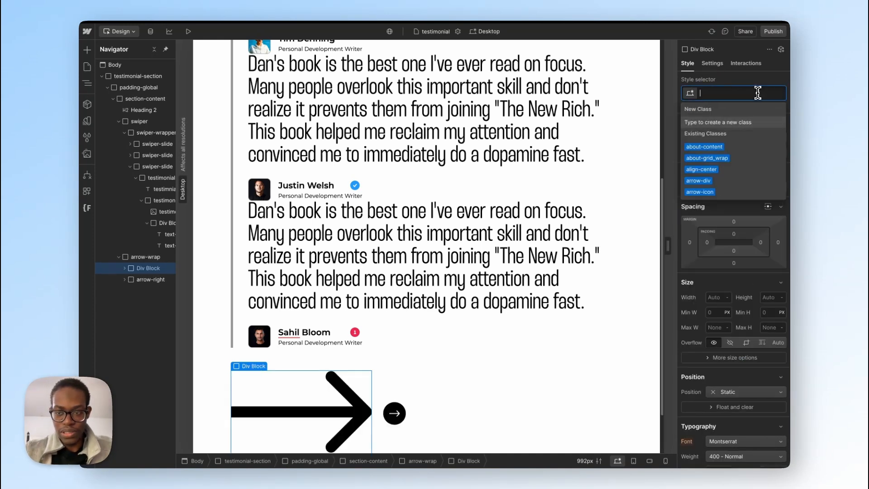
text(narr)
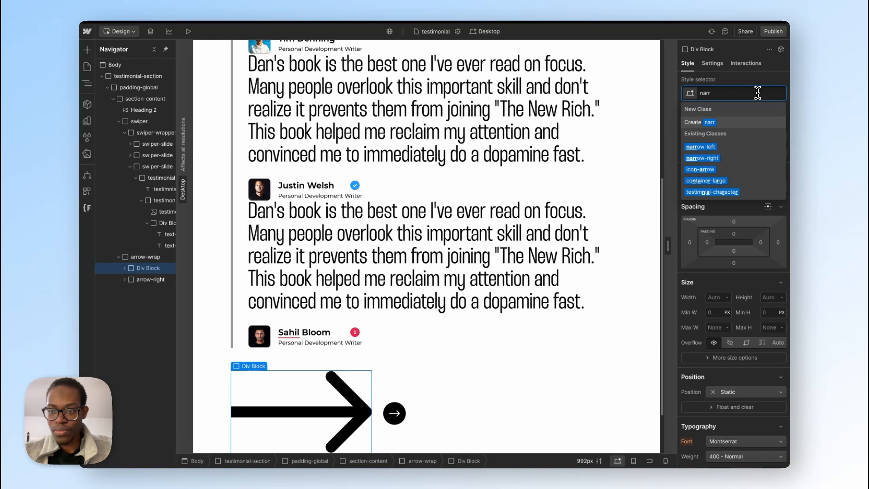
click(726, 150)
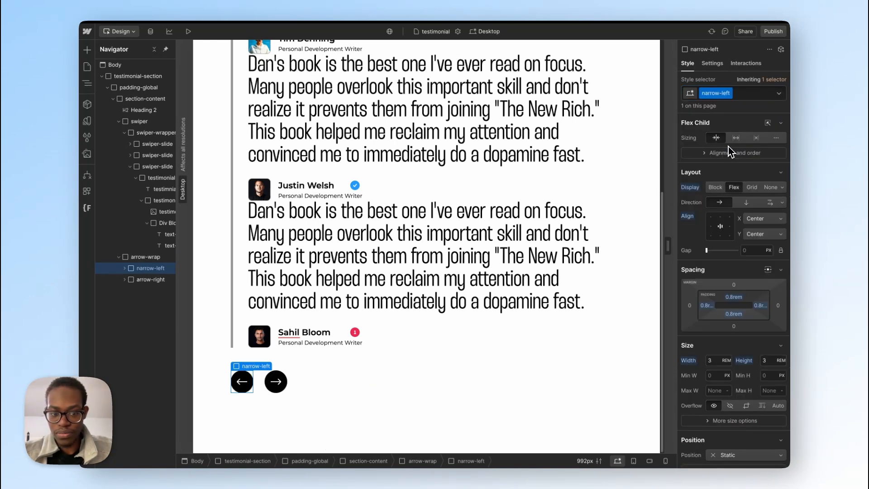
Step: Replace the arrow-right class on the right slider arrow with the existing narrow-right class
click(275, 381)
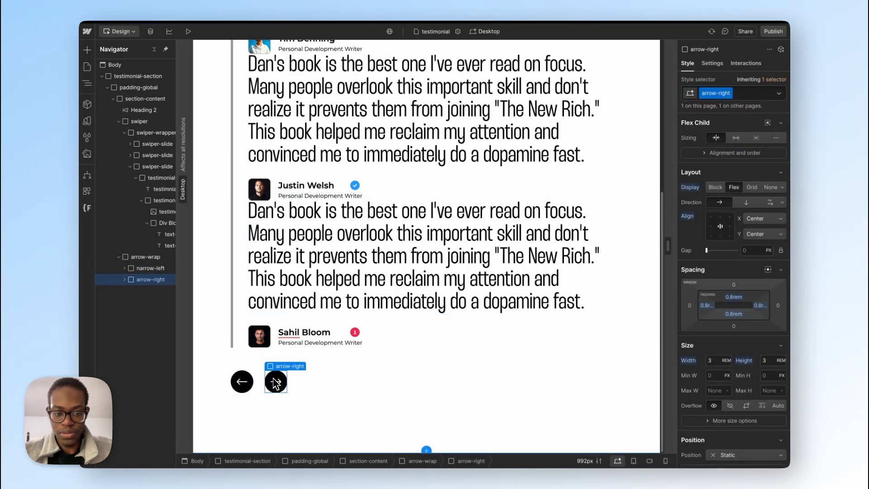
click(755, 96)
key(BackSpace)
text(narr)
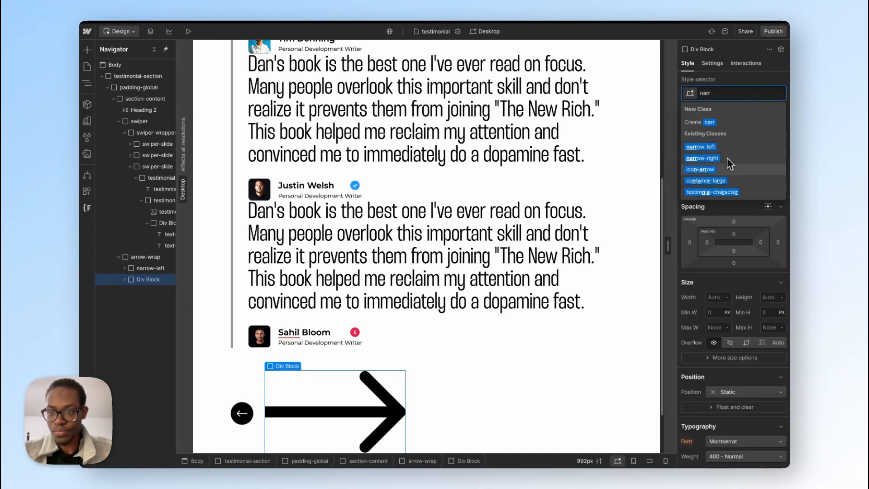
click(727, 158)
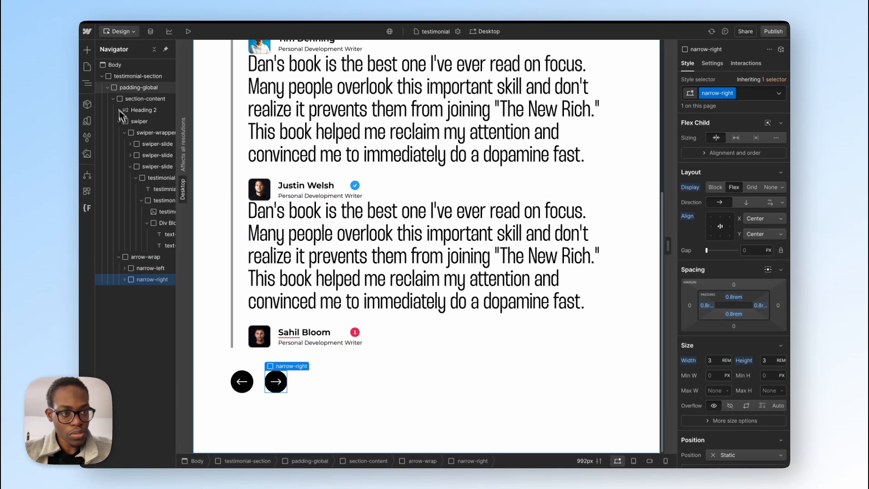
Step: In the testimonial page's body code, set nextEl to ".narrow-right" and prevEl to ".narrow-left", and save the page settings
click(89, 68)
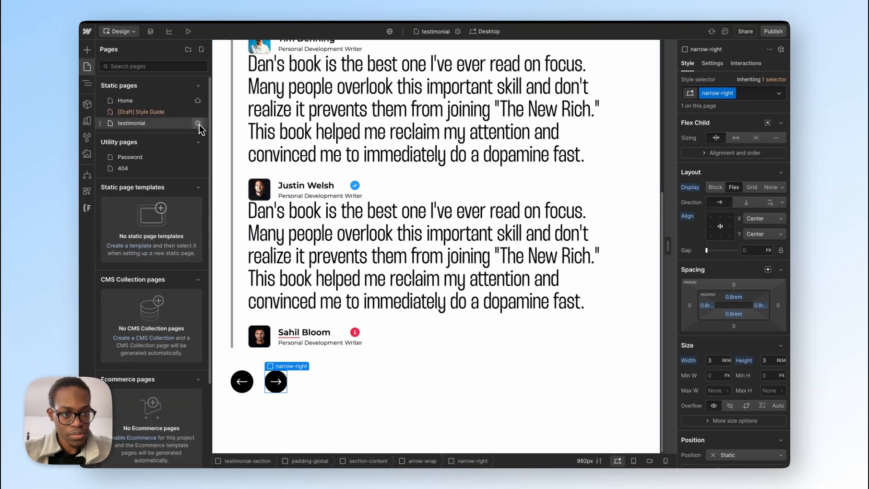
click(198, 124)
scroll(374, 265, down, 15)
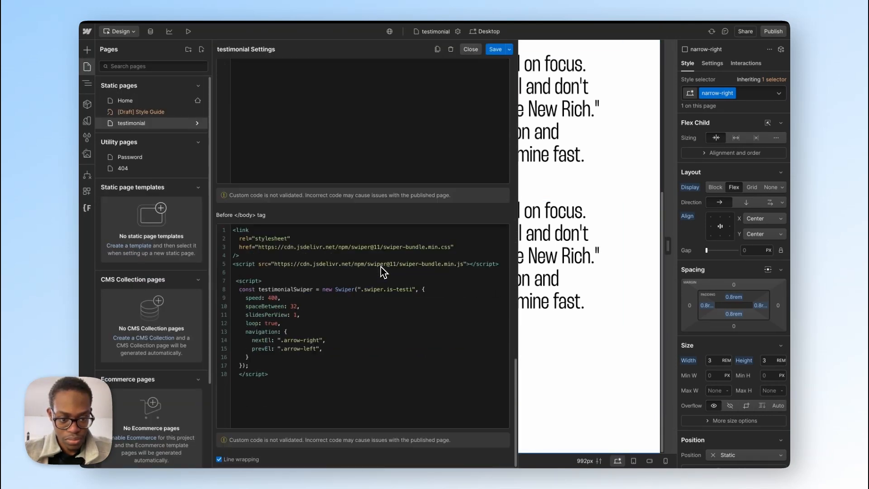
click(286, 340)
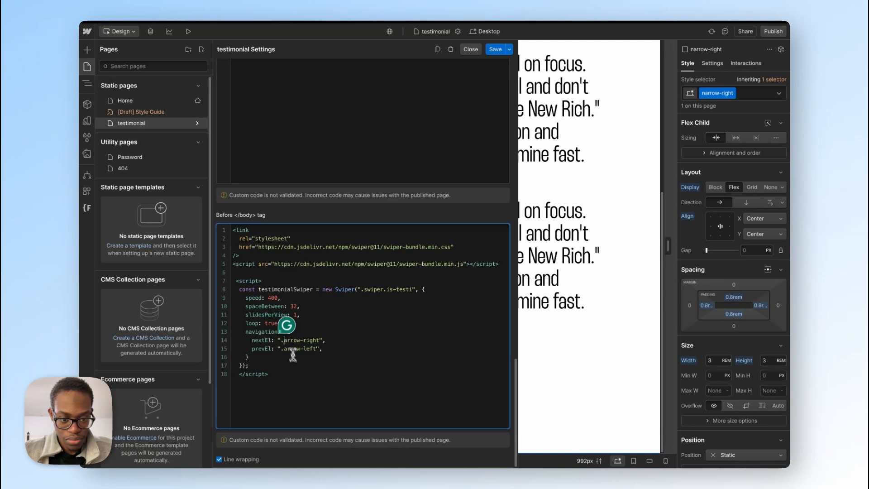
text(n)
click(283, 348)
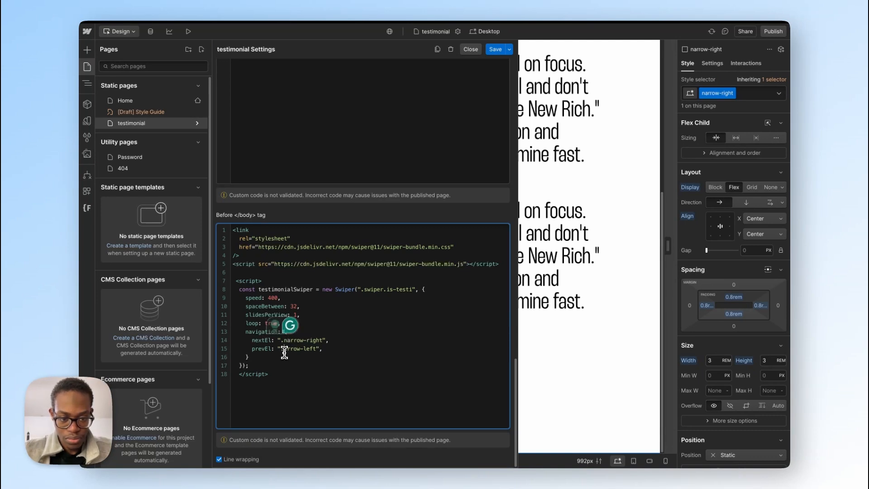
text(n)
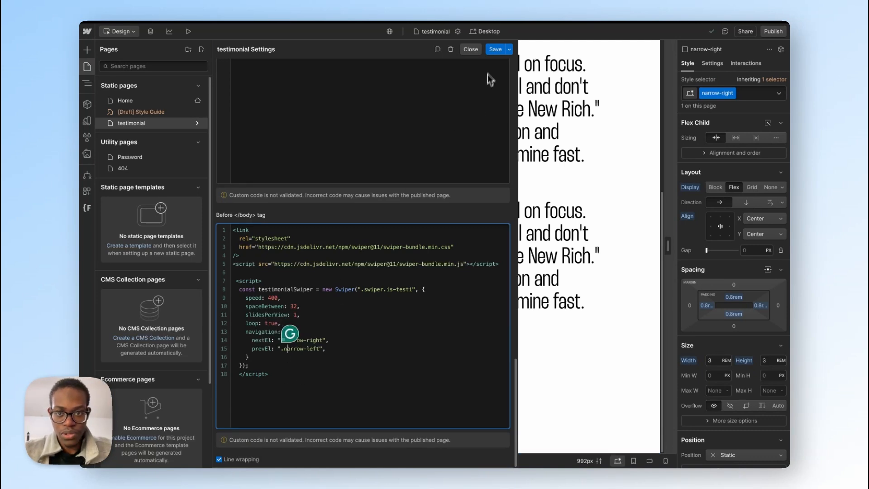
click(495, 49)
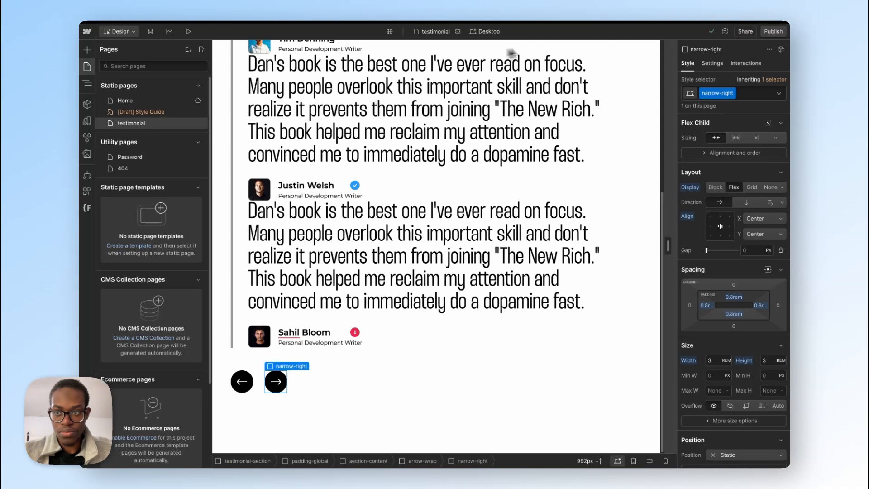
Step: Publish the site to the art-of-focus.webflow.io staging domain and open the live testimonial page
click(773, 31)
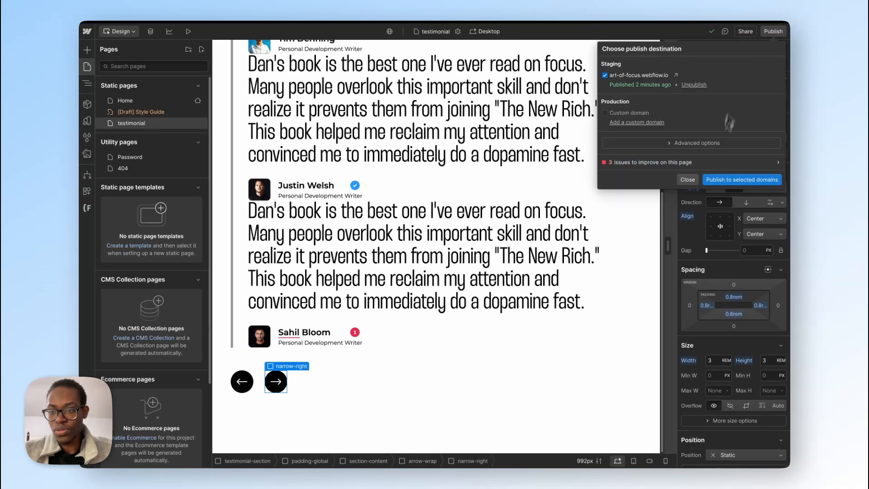
click(736, 200)
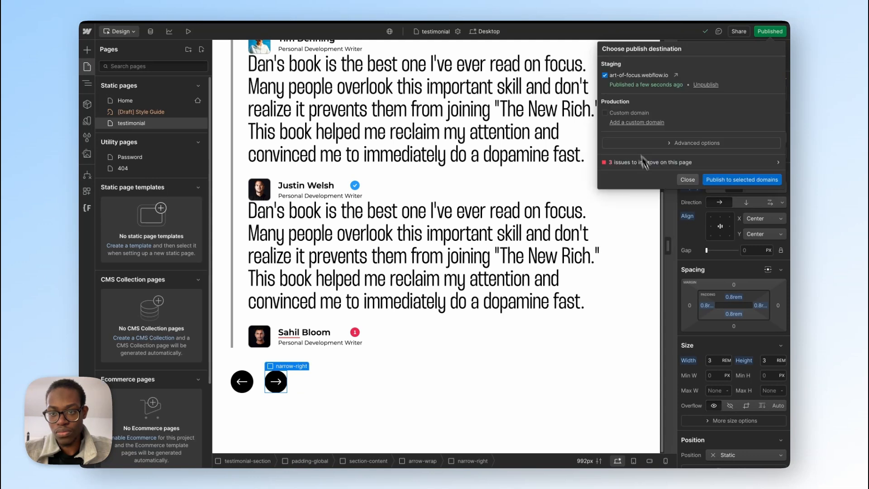
click(676, 76)
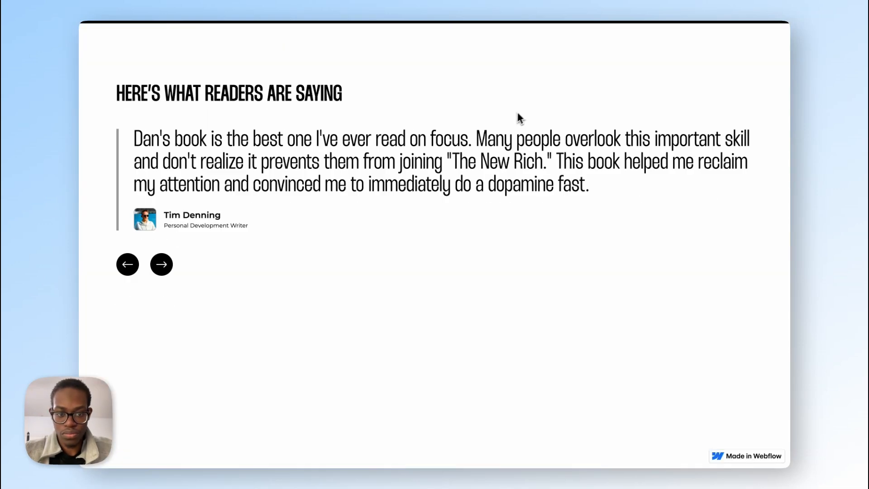
Step: Test the testimonial slider's next arrow on the published page by advancing through the slides
click(163, 265)
click(163, 265)
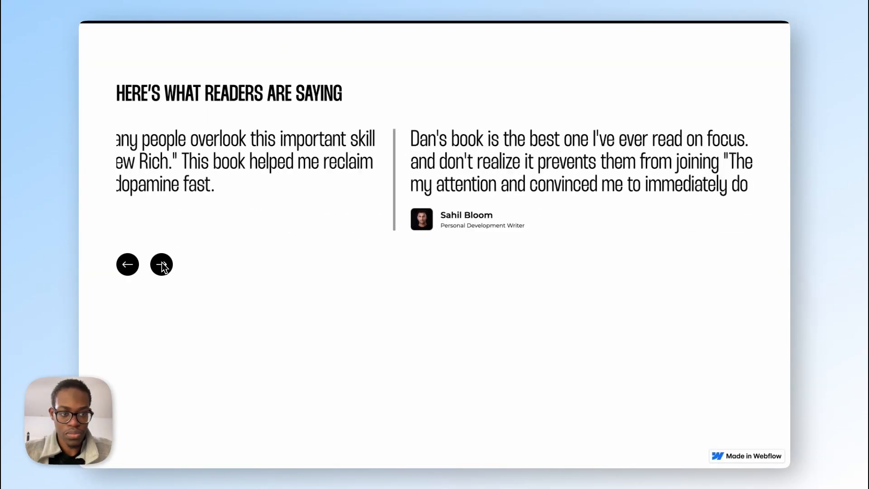
click(163, 265)
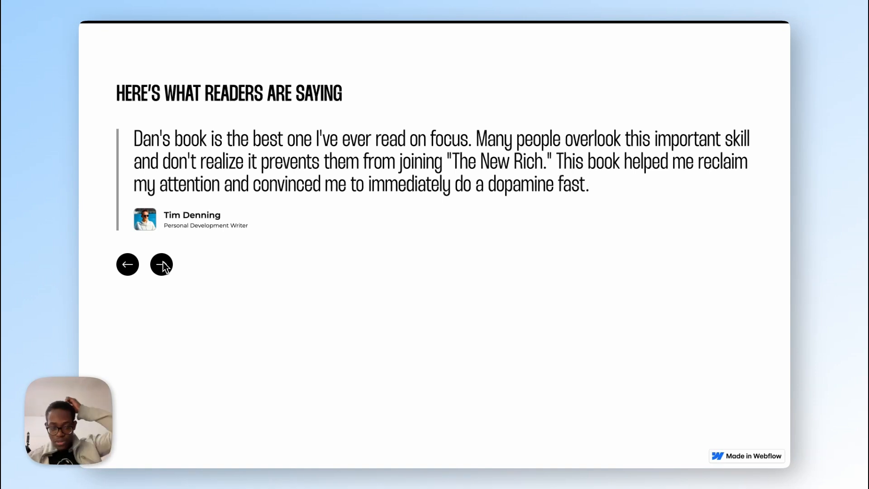
Step: Back in the Webflow project, change the Swiper selector in the testimonial page's body code to ".swiper.isTesti" and save the page settings
mouse_move(82, 233)
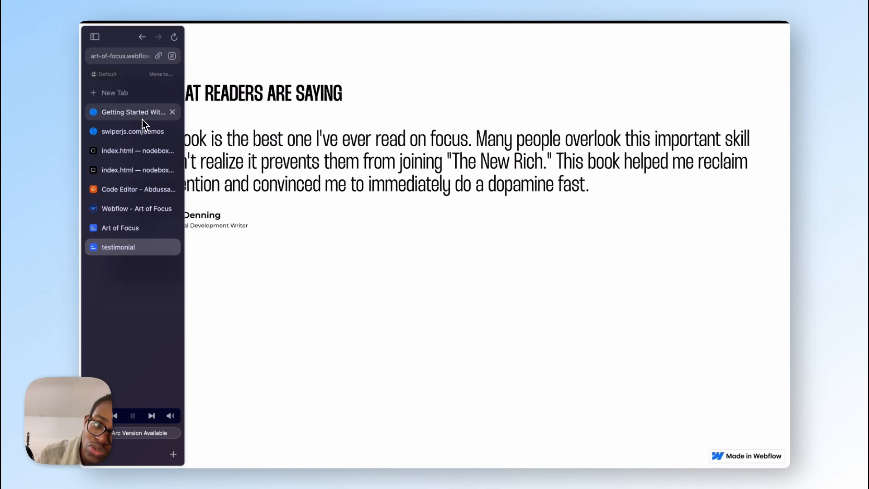
click(121, 208)
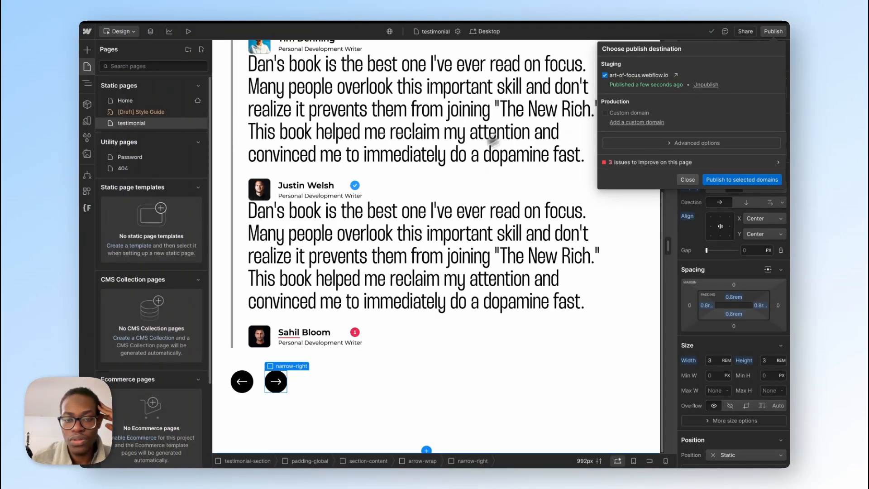
click(379, 163)
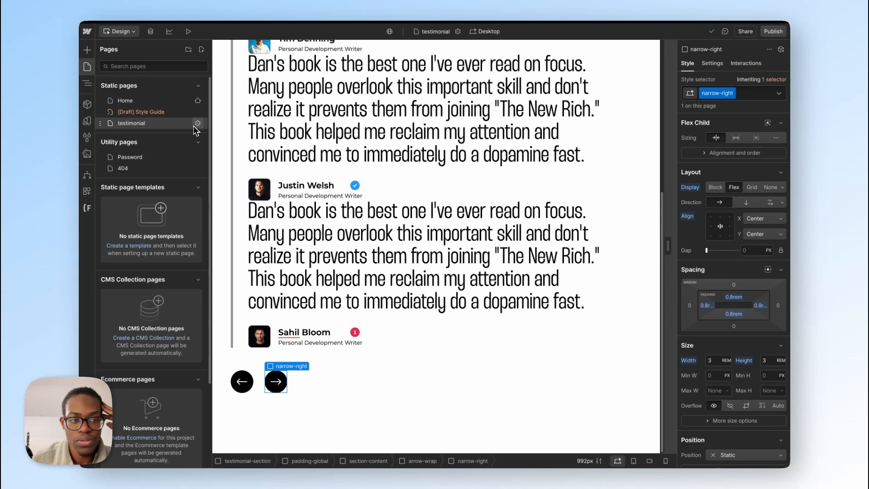
click(196, 124)
scroll(266, 294, down, 15)
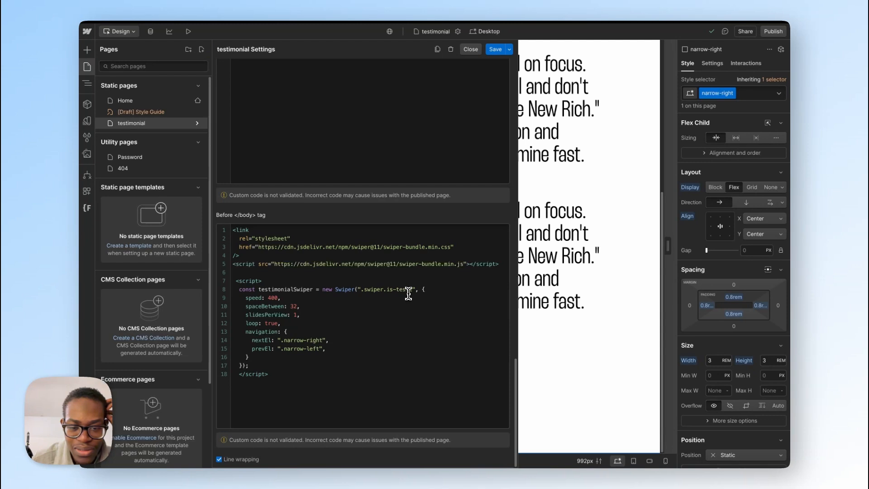
click(398, 289)
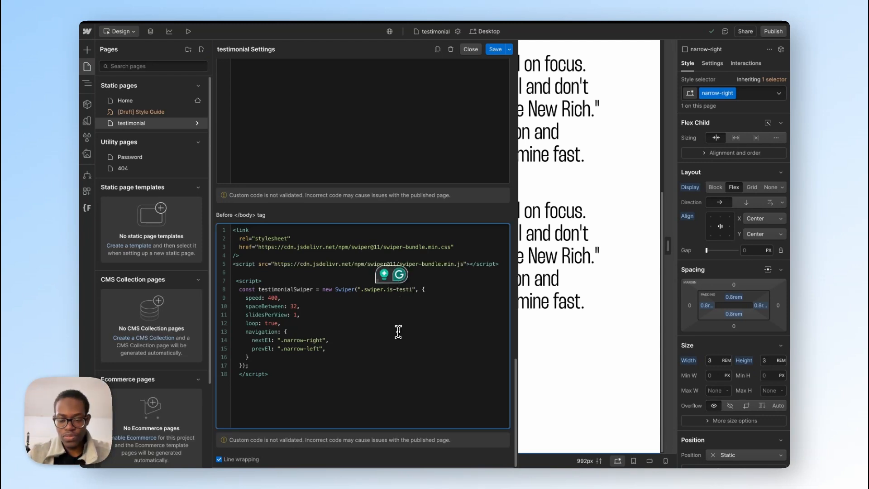
key(Delete)
text(T)
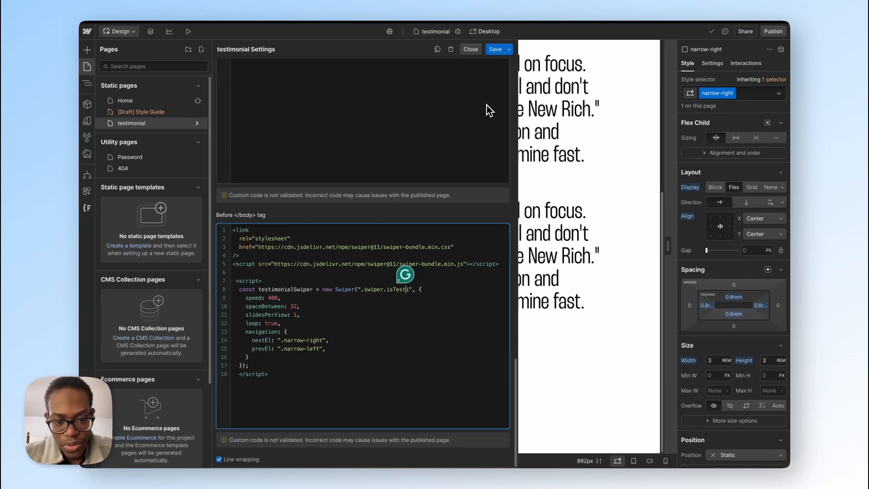
key(shift+Left)
key(shift+Left)
key(shift+Left)
key(shift+Left)
key(shift+Left)
key(shift+Left)
key(shift+Left)
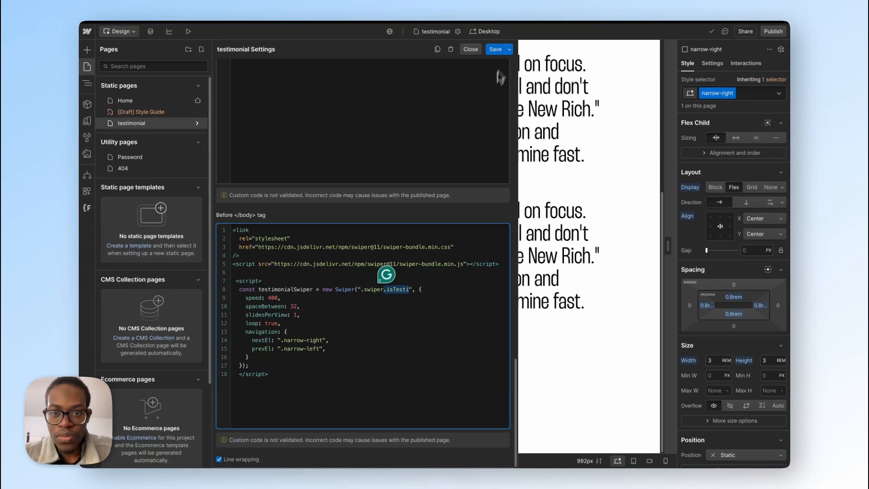
click(496, 49)
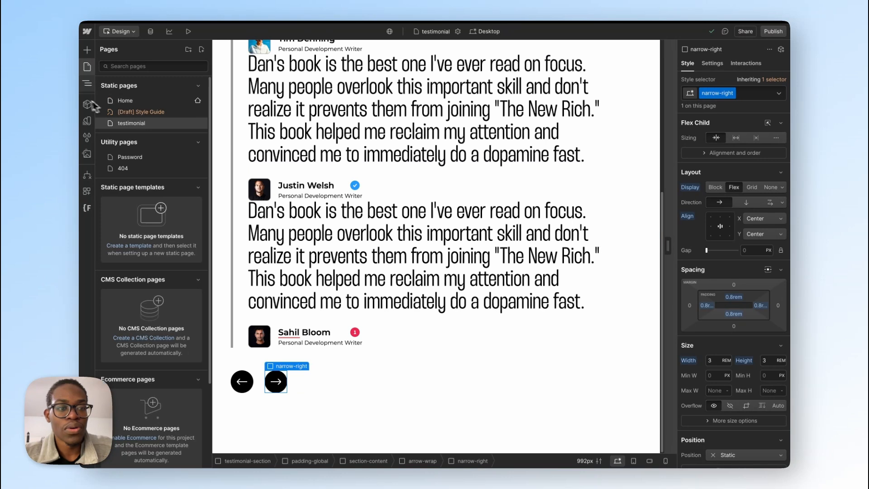
mouse_move(84, 93)
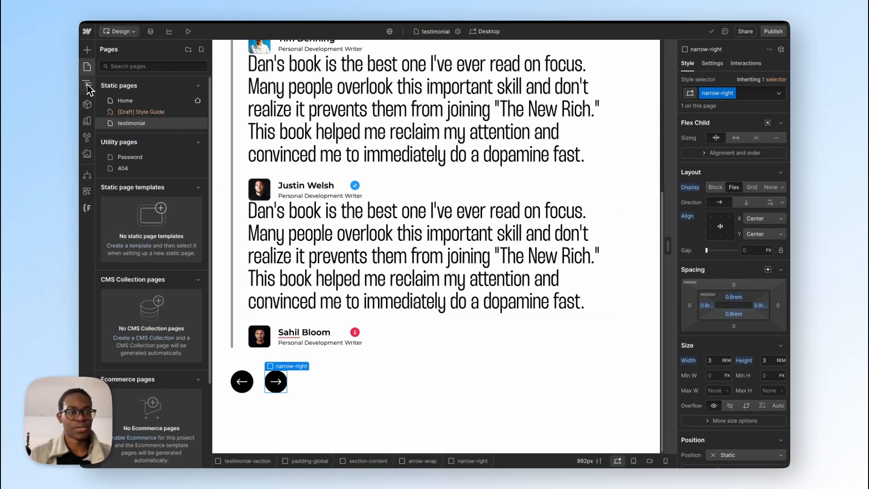
click(197, 124)
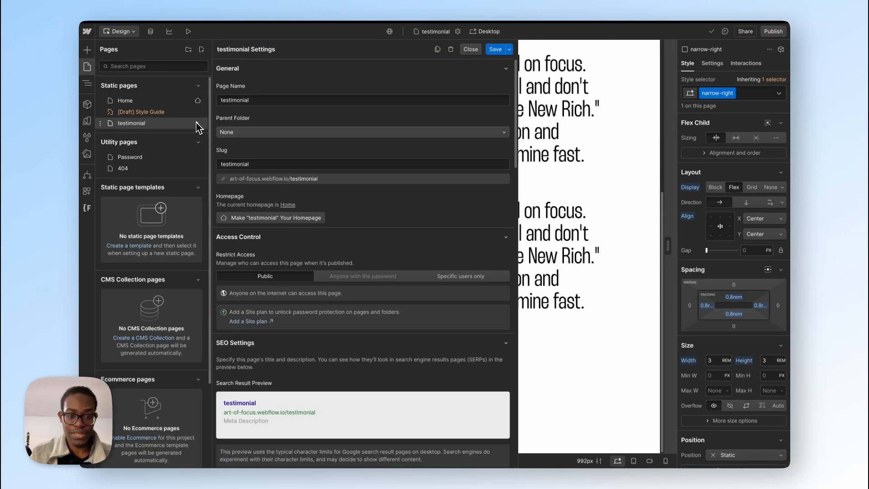
click(567, 110)
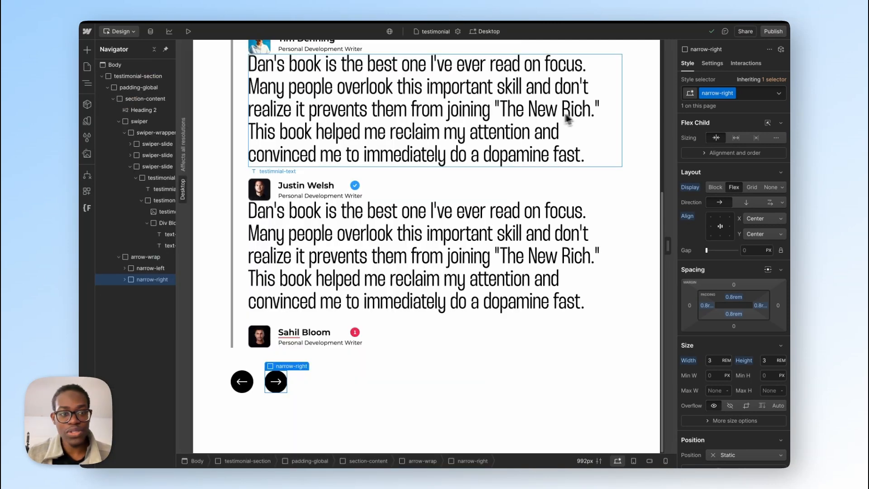
Step: Replace the is-testi combo class on the swiper element with isTesti
click(139, 121)
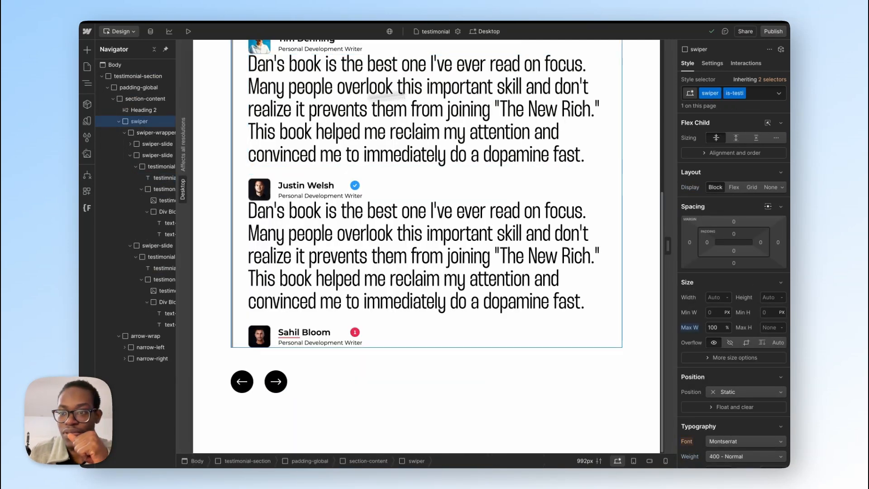
click(764, 94)
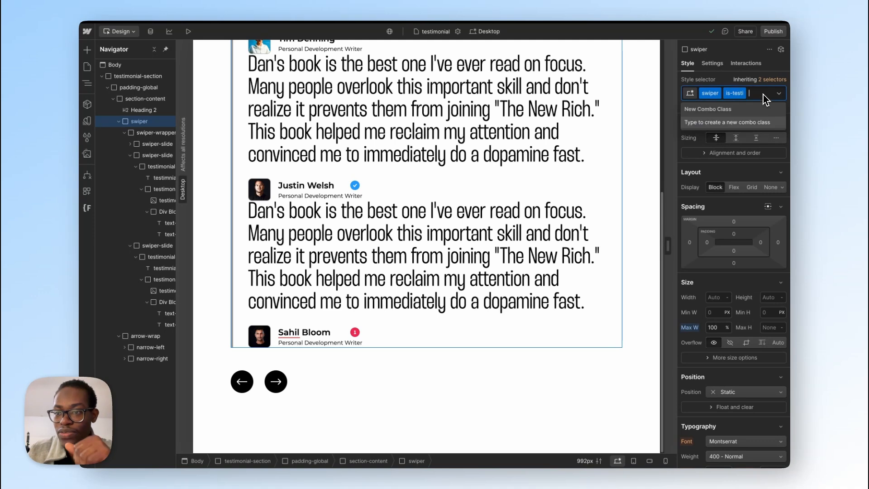
key(BackSpace)
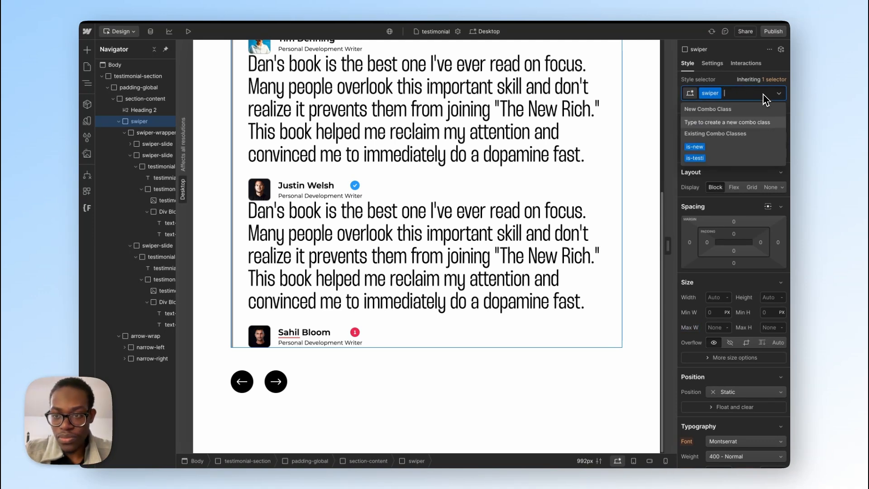
text(.isTesti)
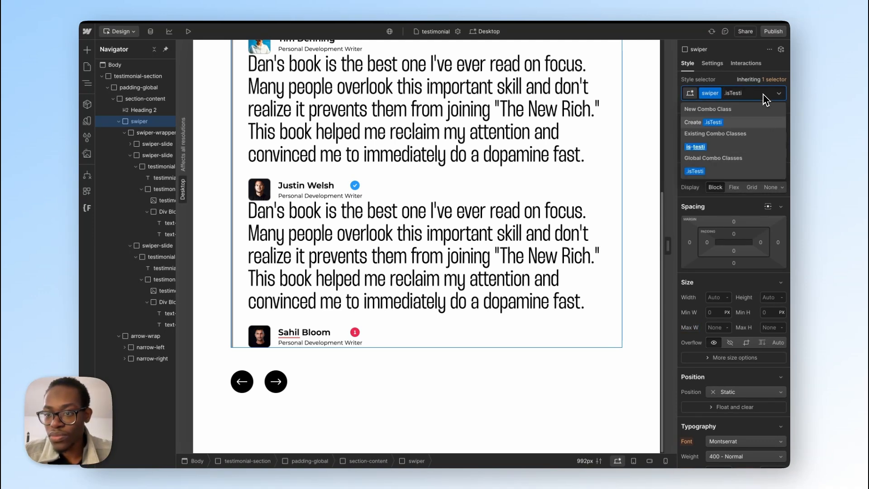
key(Return)
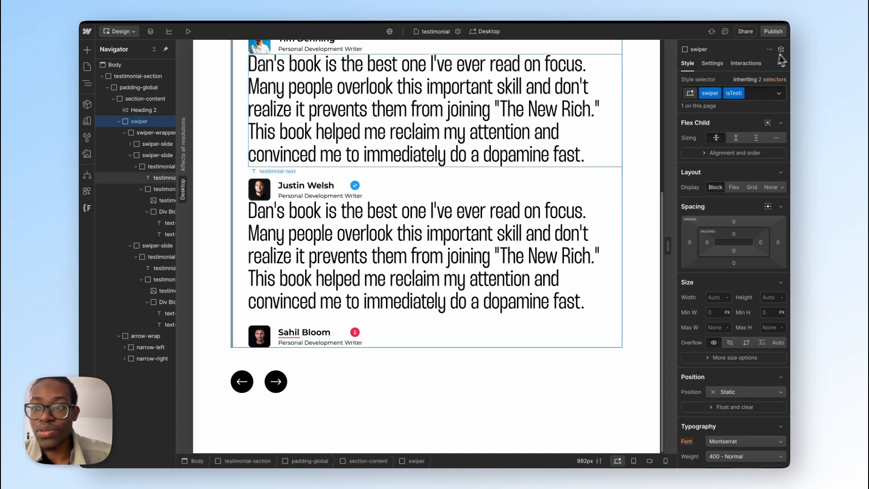
Step: Publish the site to the art-of-focus.webflow.io staging domain and try the next arrow on the live testimonial page
click(773, 32)
click(719, 182)
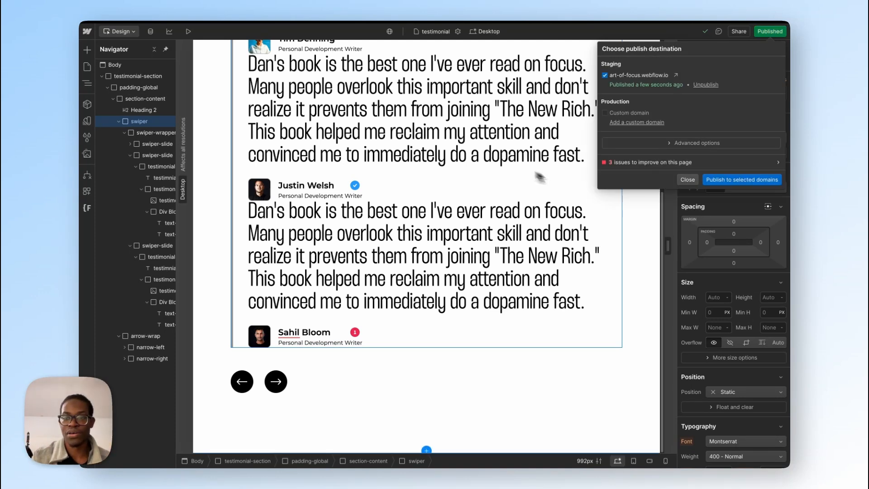
click(677, 76)
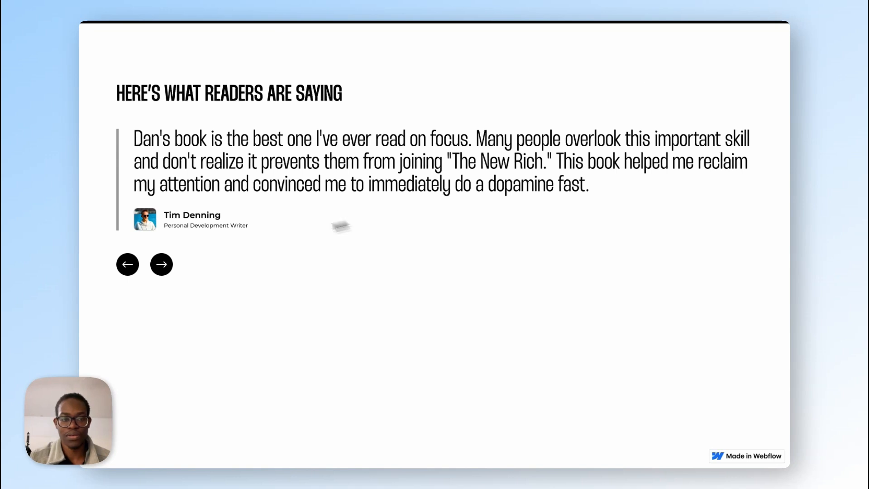
triple_click(166, 265)
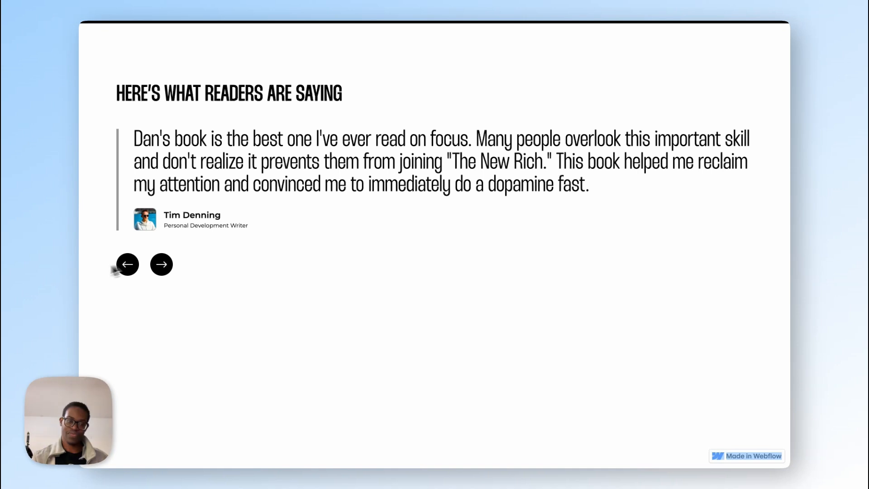
Step: Back in the Webflow project, swap the swiper element's isTesti combo class for the existing is-testi class
mouse_move(80, 279)
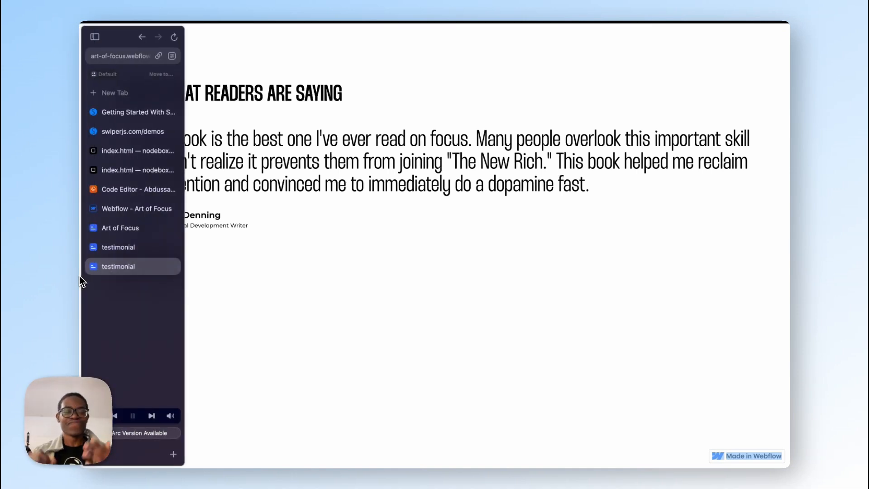
click(133, 207)
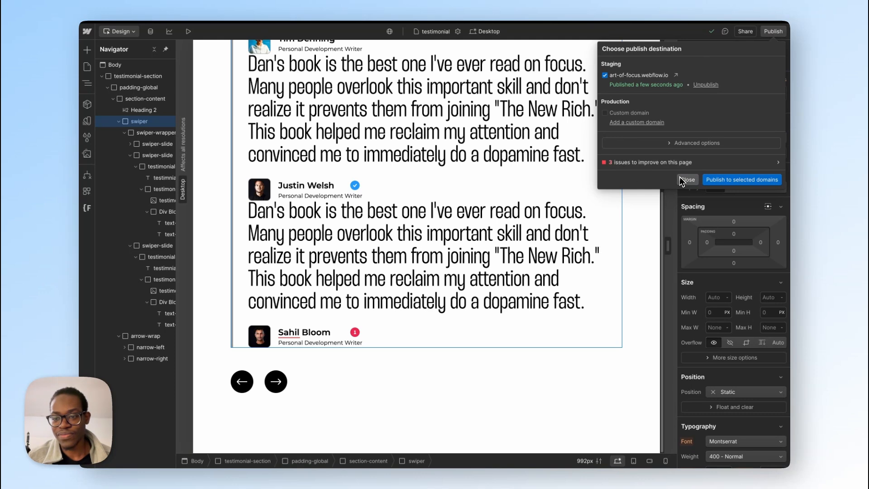
click(688, 180)
click(731, 93)
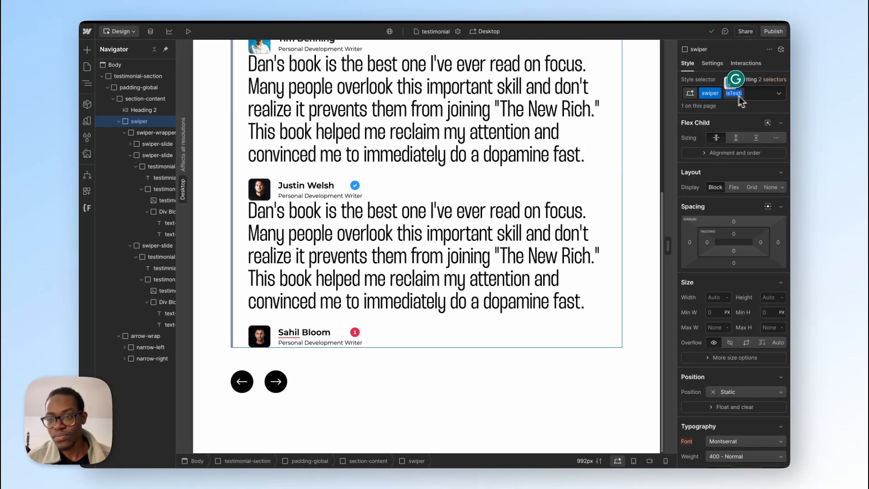
key(BackSpace)
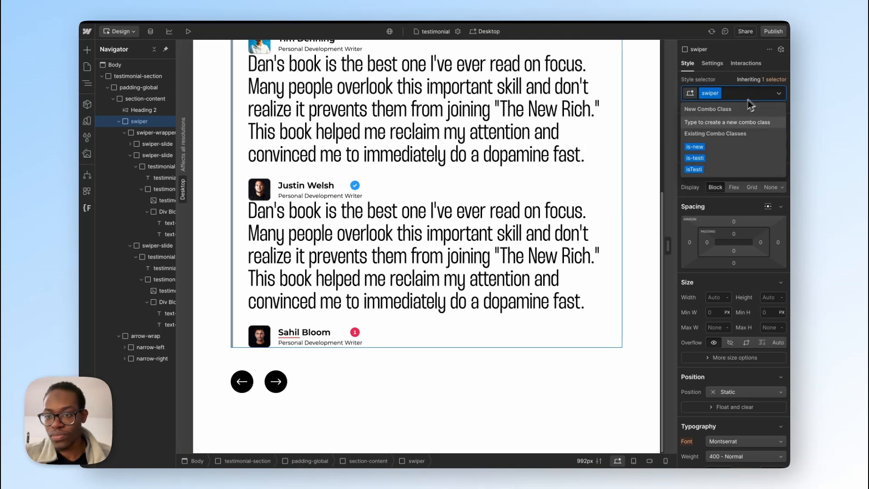
click(723, 158)
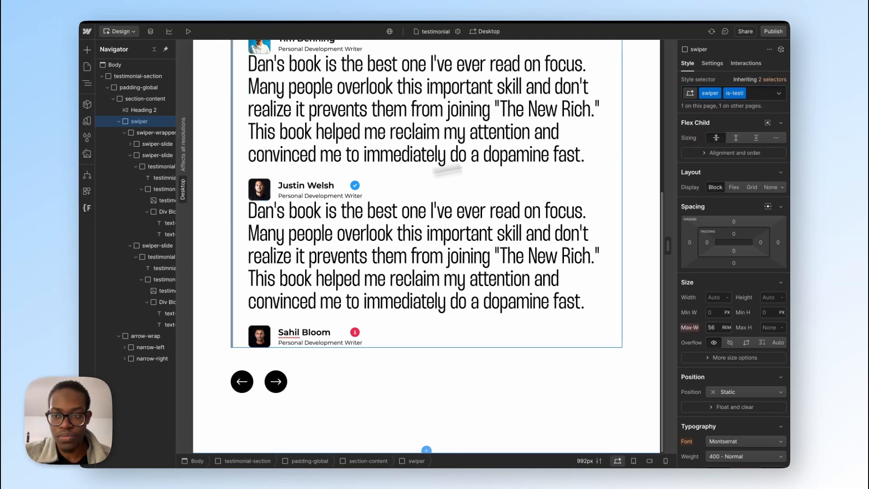
Step: Copy the is-testi class name, change the Swiper selector in the testimonial page's body code to ".swiper.is-testi", and save the page settings
double_click(732, 93)
key(super+c)
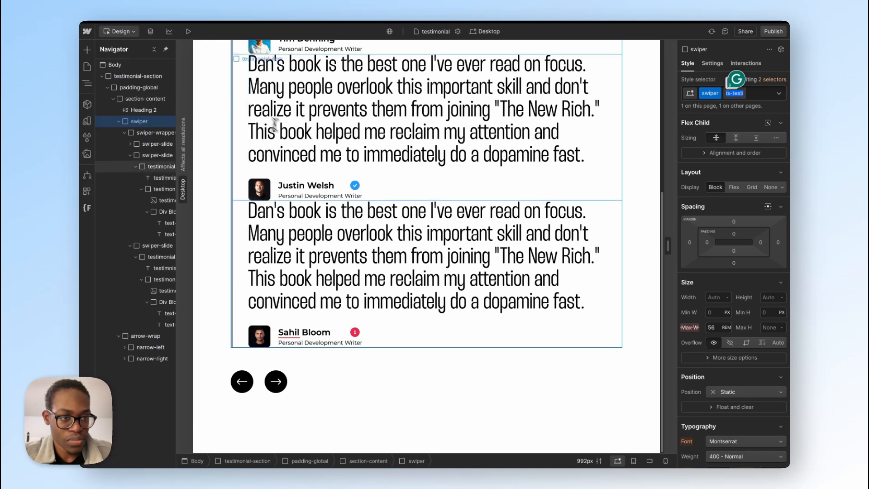
click(87, 66)
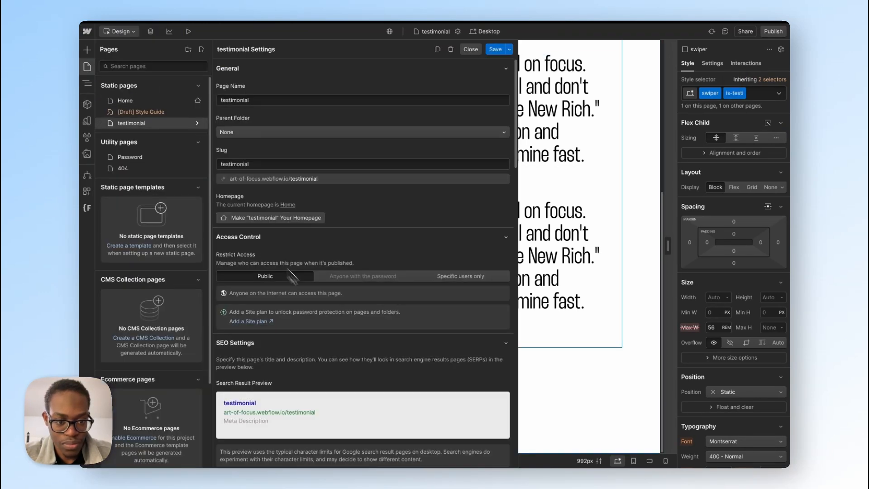
scroll(326, 318, down, 15)
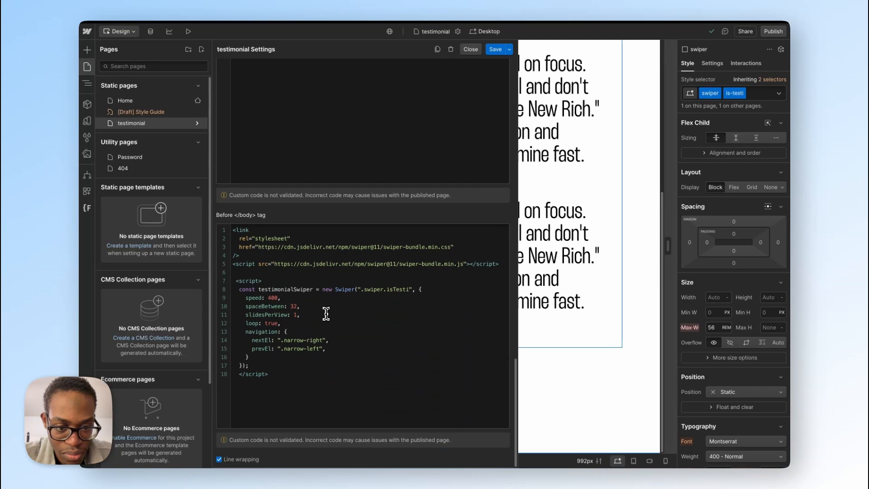
double_click(404, 290)
key(super+v)
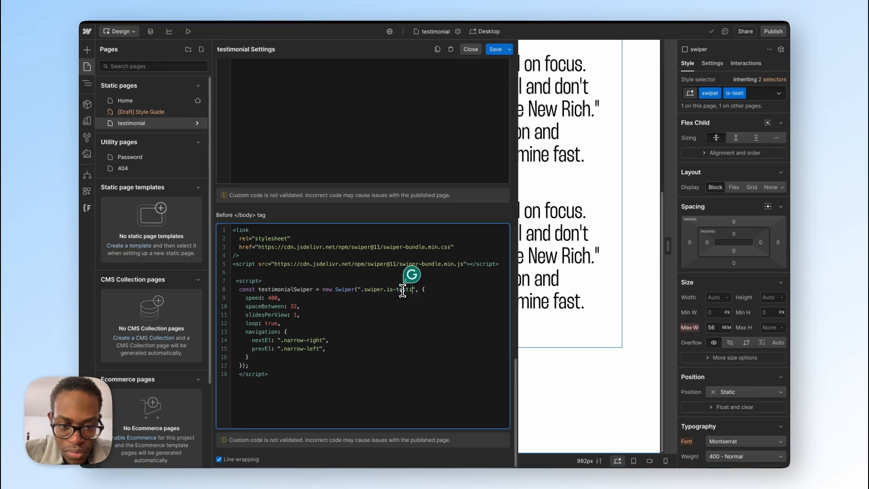
click(498, 51)
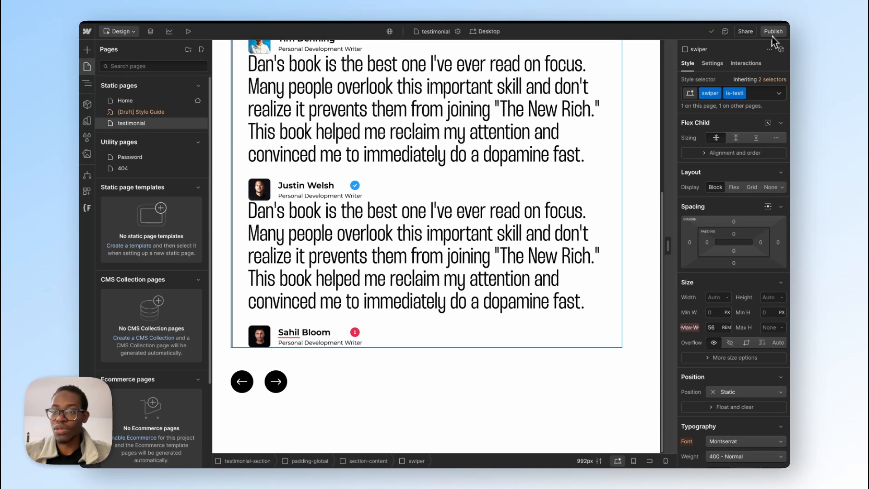
Step: Republish the site to art-of-focus.webflow.io with the updated selector and open the live testimonial page
click(772, 35)
click(745, 179)
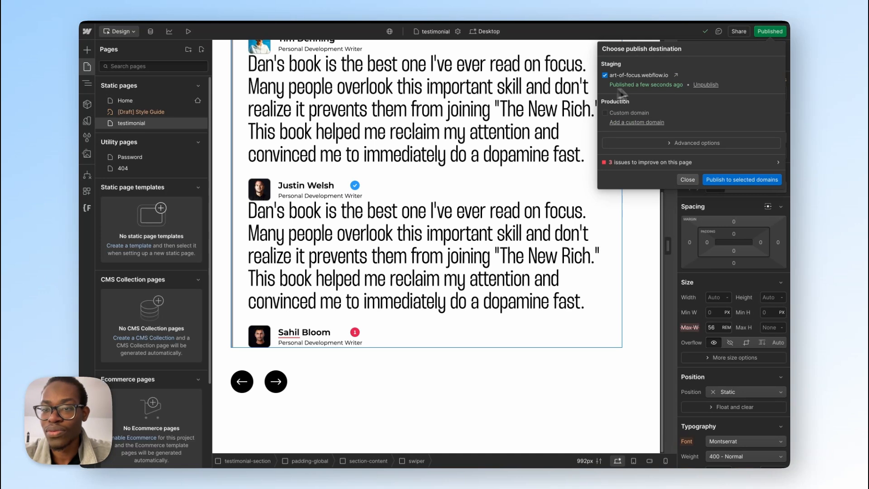
click(676, 75)
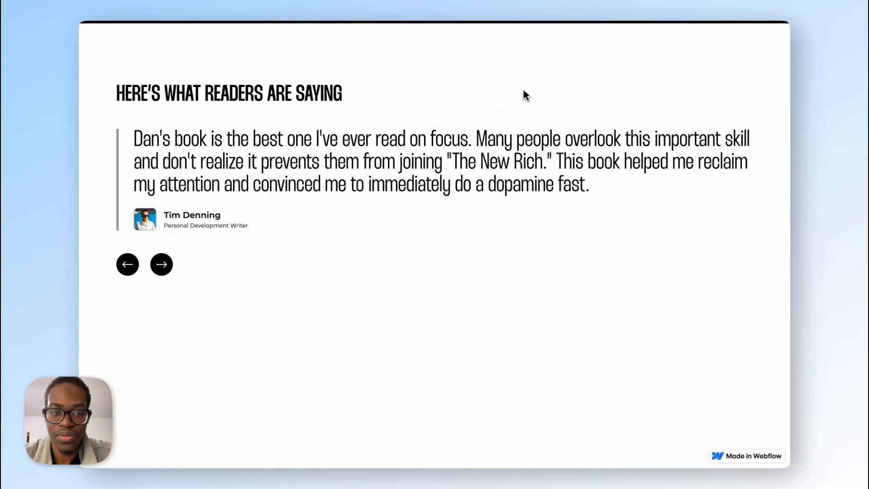
Step: Advance through the testimonials on the published page to check the slider's next arrow
click(161, 267)
click(162, 267)
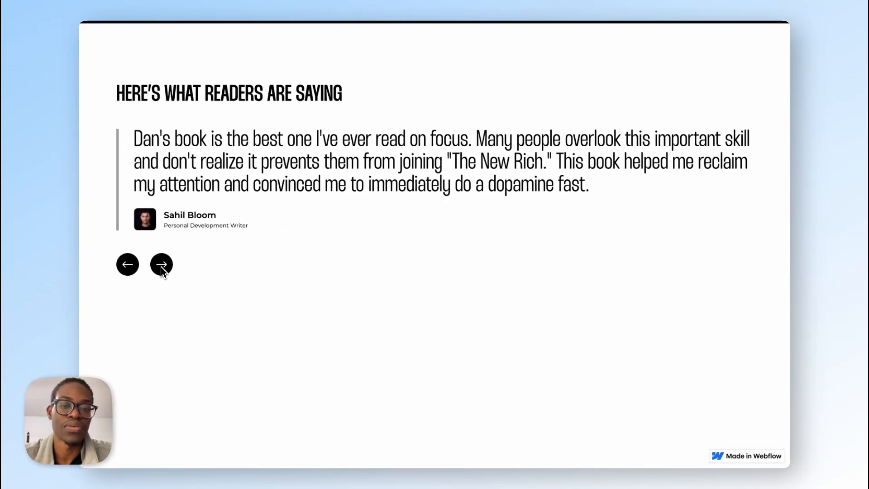
click(162, 267)
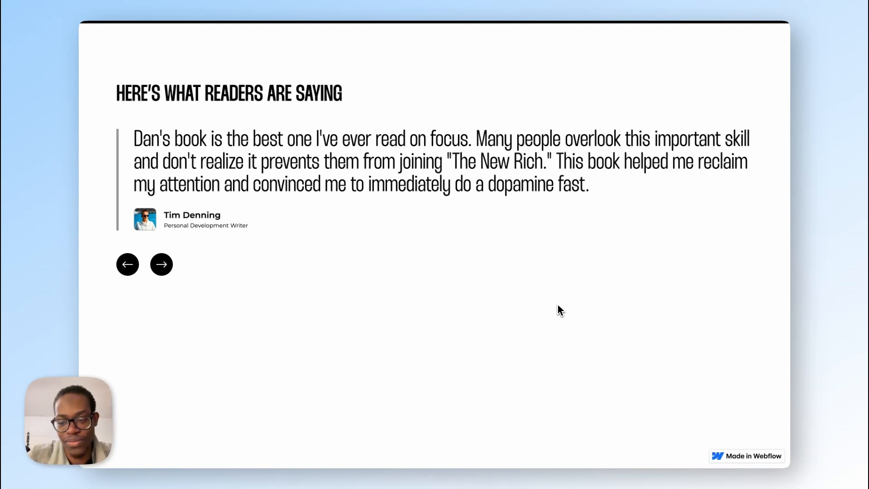
Step: Close the three published testimonial tabs and the Swiper Getting Started tab
mouse_move(91, 147)
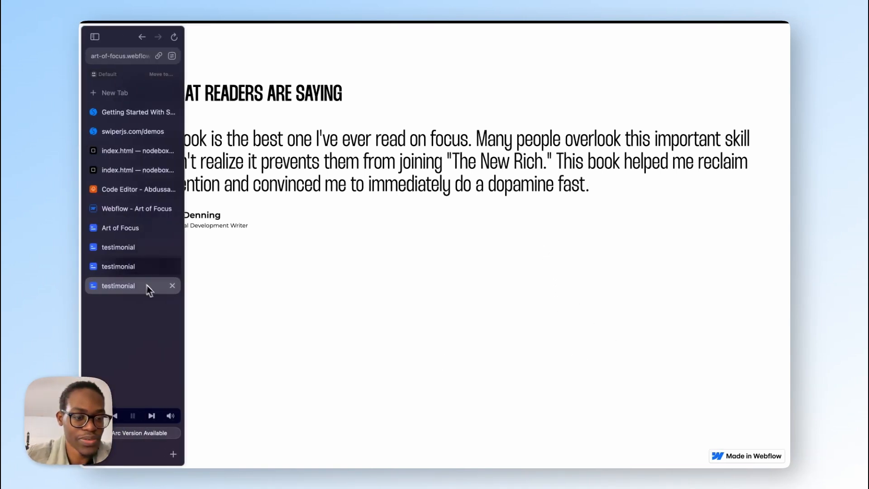
click(172, 286)
click(173, 266)
click(173, 249)
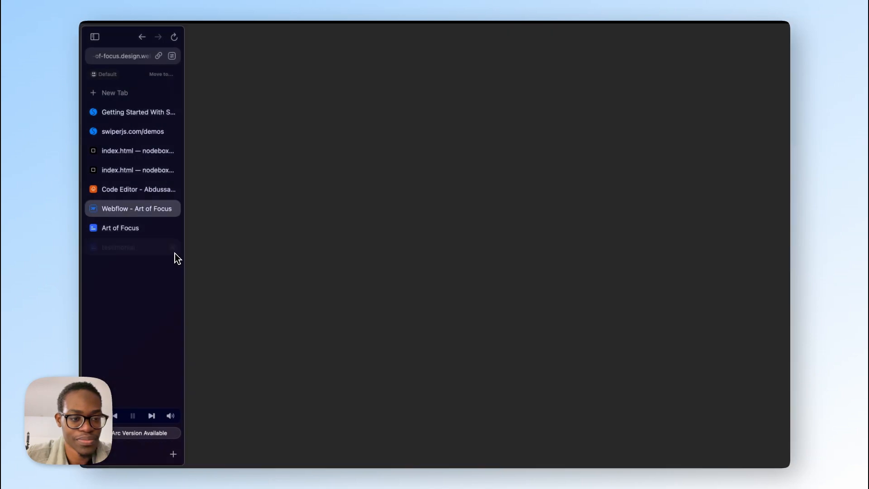
click(141, 130)
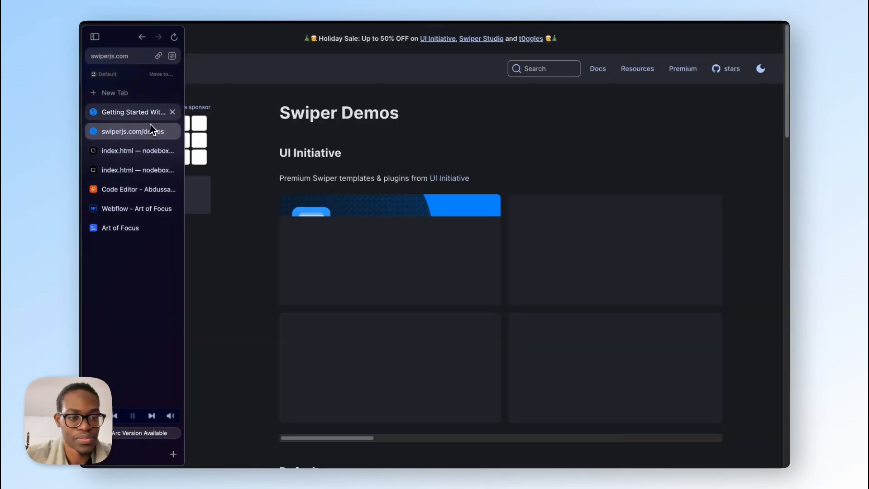
click(172, 113)
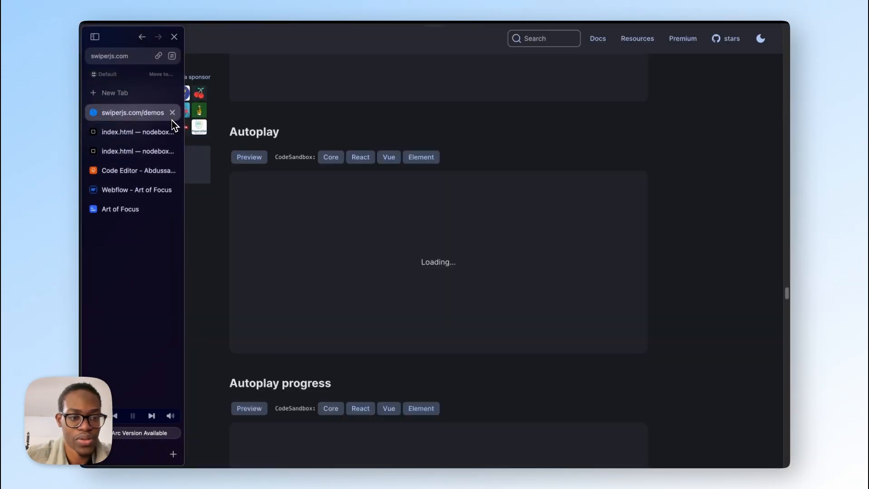
Step: In the swiper-autoplay sandbox on CodeSandbox, copy the autoplay block with delay 2500 and disableOnInteraction false from index.html
click(171, 130)
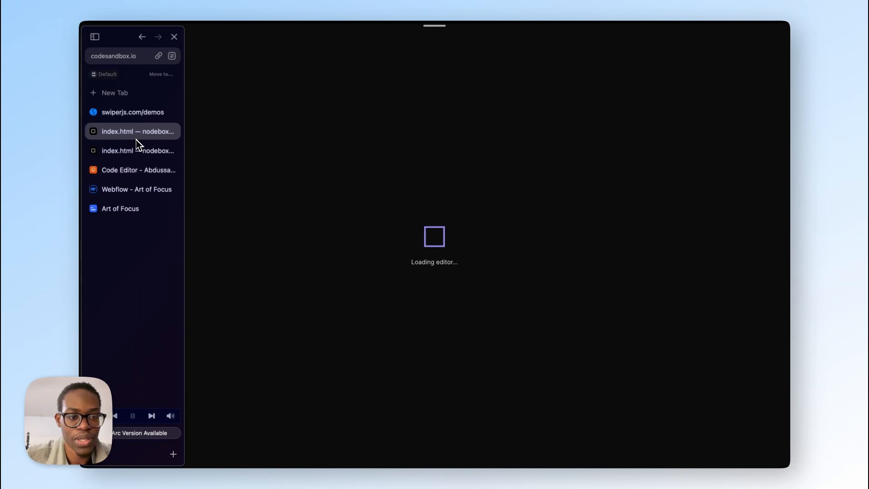
click(140, 152)
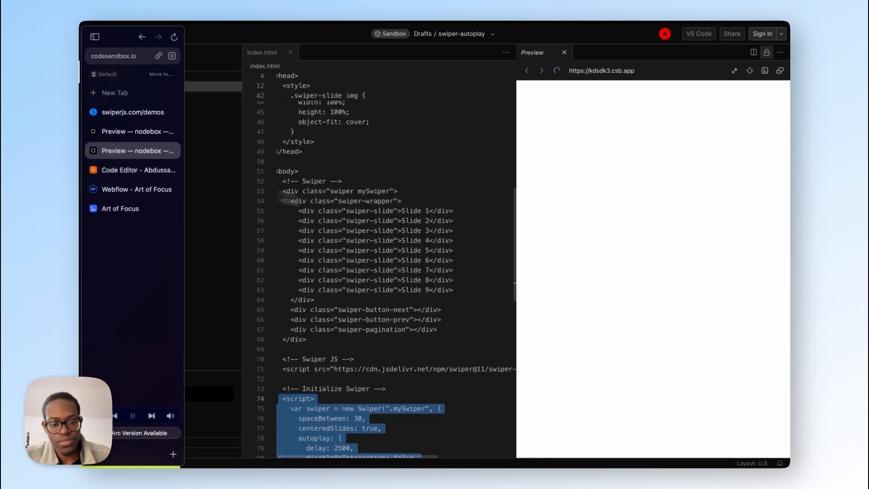
scroll(410, 256, down, 4)
click(351, 286)
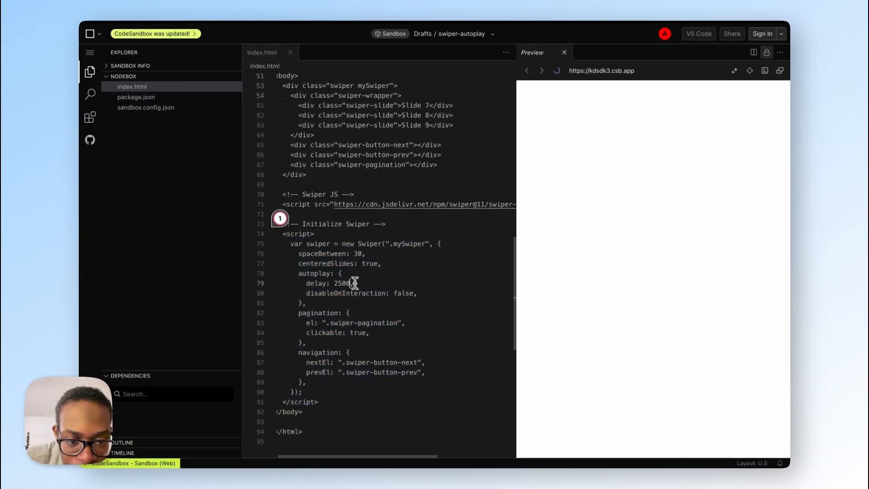
drag(319, 302, 298, 273)
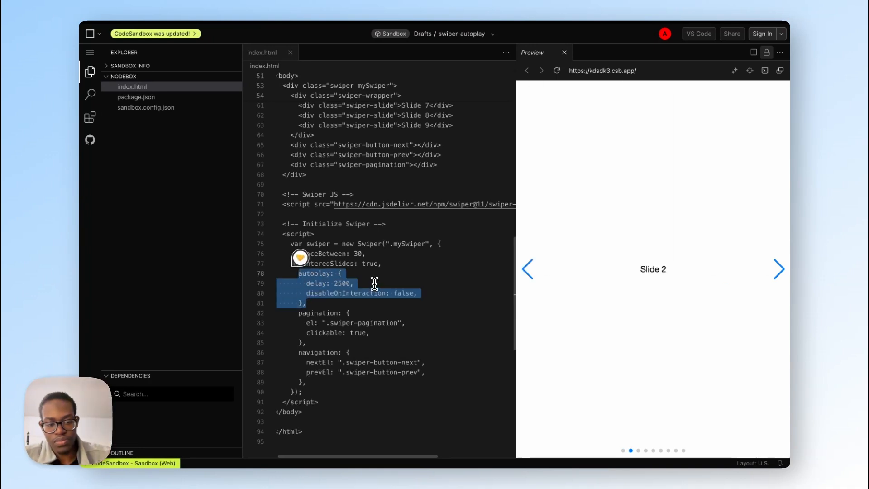
click(363, 265)
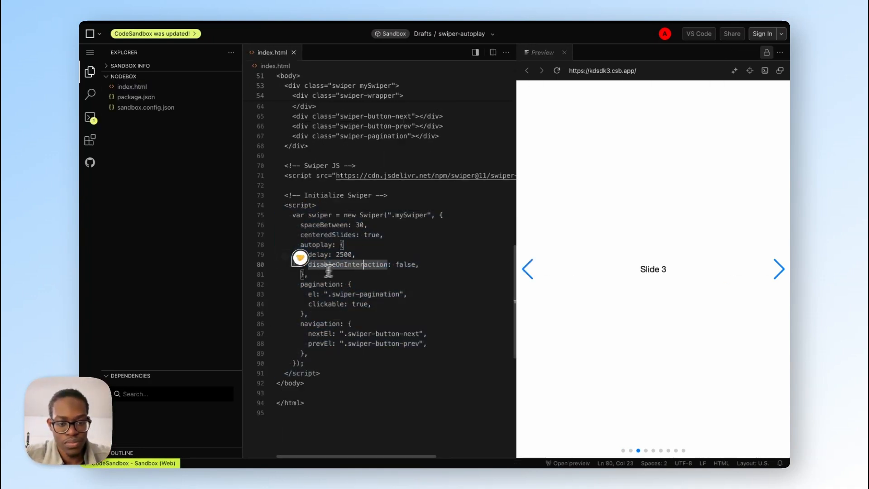
drag(307, 275, 301, 244)
key(super+c)
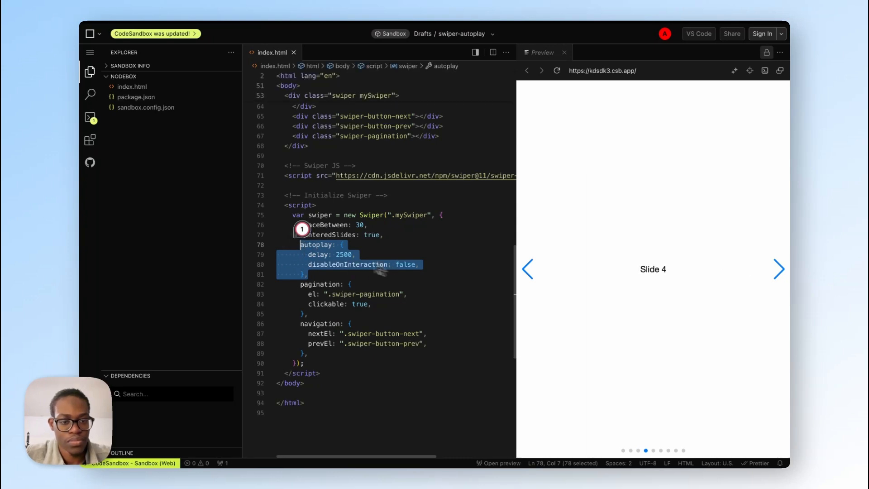
Step: Switch to the Code Editor site and paste the autoplay block below "loop: true," in the testimonial slider config of aof.js
mouse_move(85, 184)
click(129, 170)
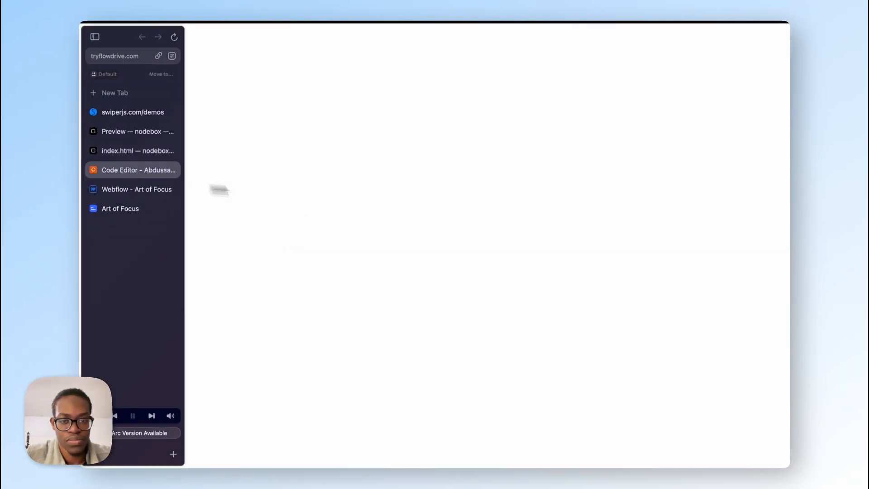
click(326, 132)
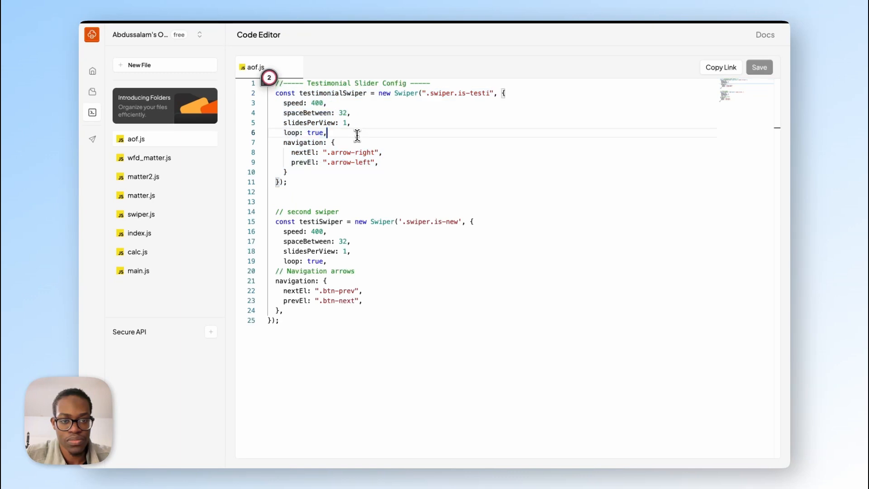
key(Return)
key(super+v)
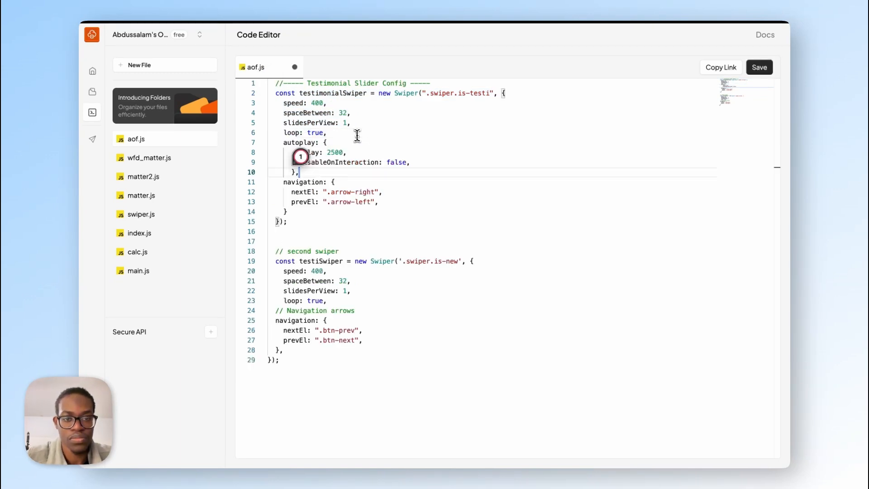
Step: Save aof.js, switch to the Webflow Designer and delete the testimonial page
click(758, 68)
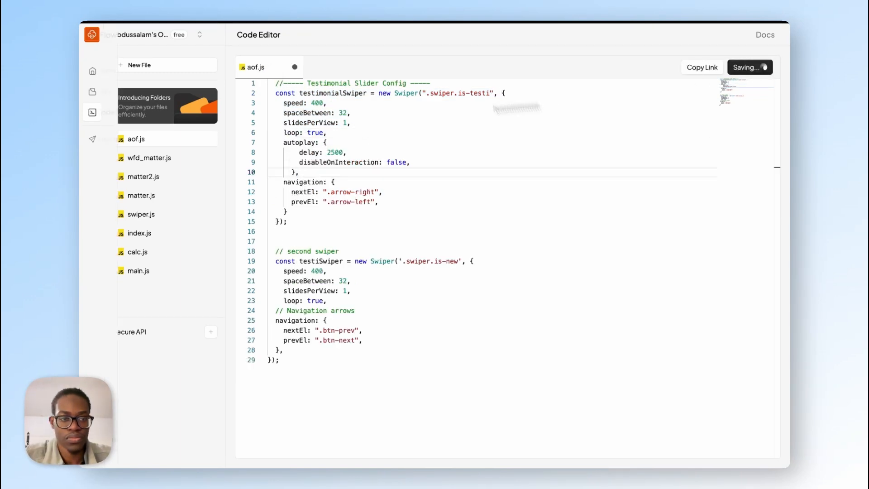
mouse_move(84, 138)
click(122, 189)
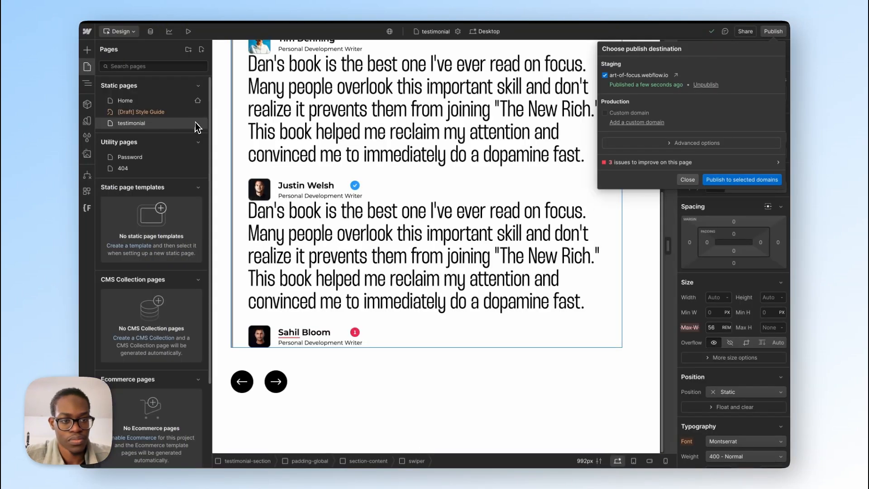
click(202, 125)
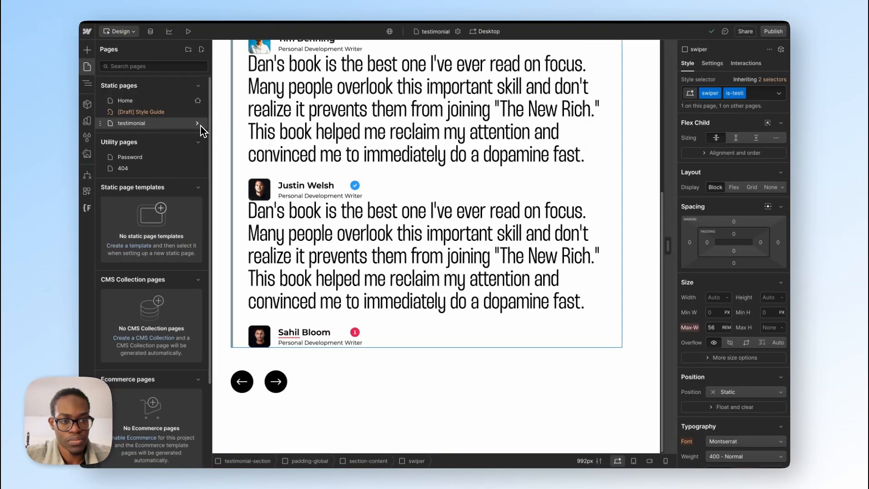
click(199, 125)
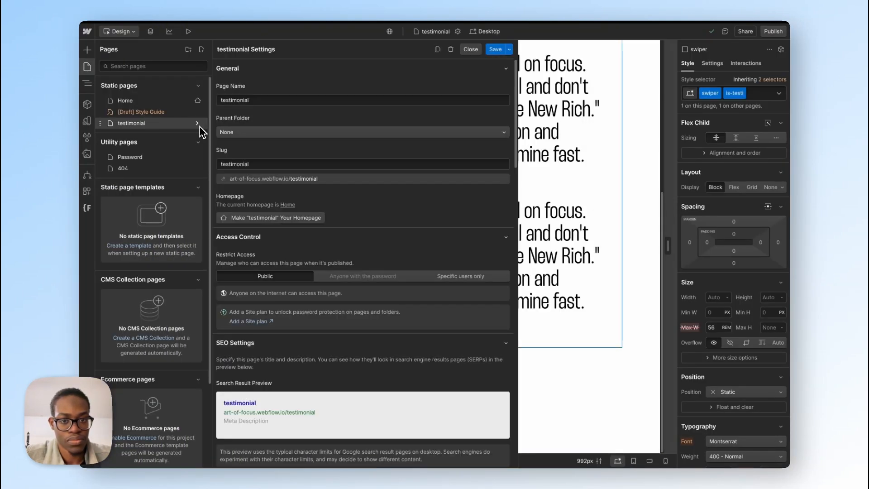
click(451, 49)
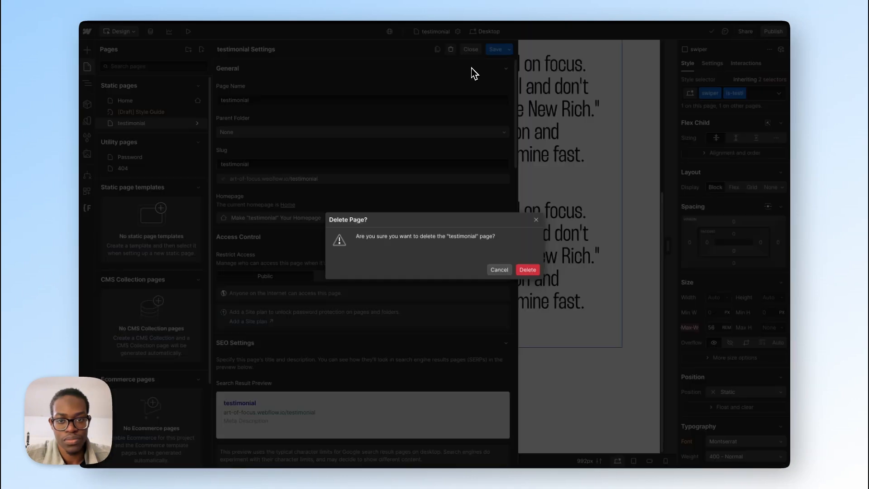
click(527, 270)
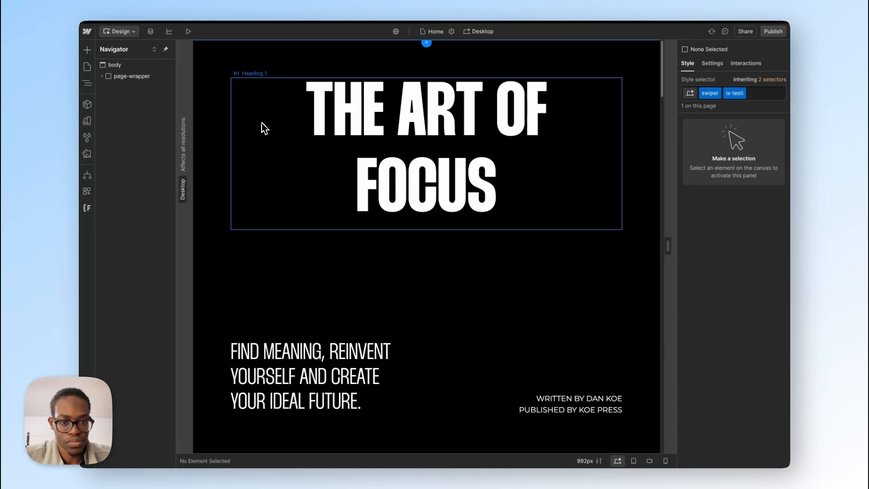
Step: On the Home page, select the testimonial section's swiper element and remove and reapply its is-testi combo class
scroll(351, 229, down, 20)
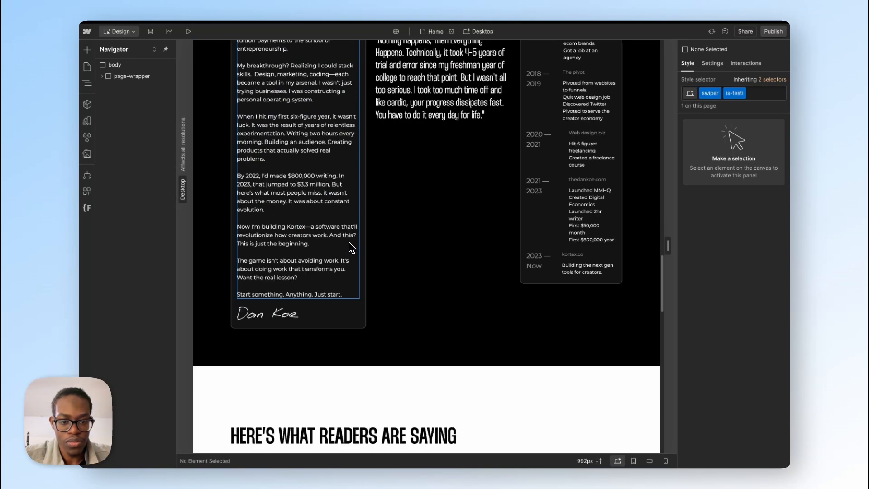
scroll(349, 244, down, 8)
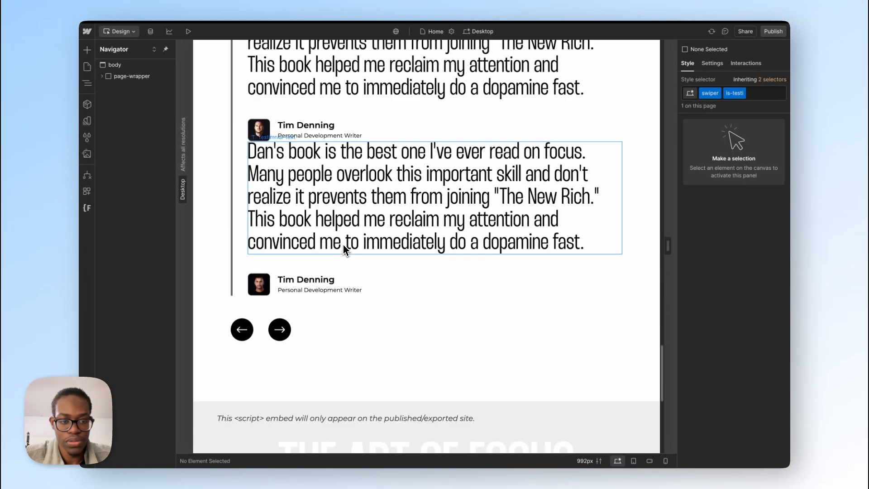
click(237, 253)
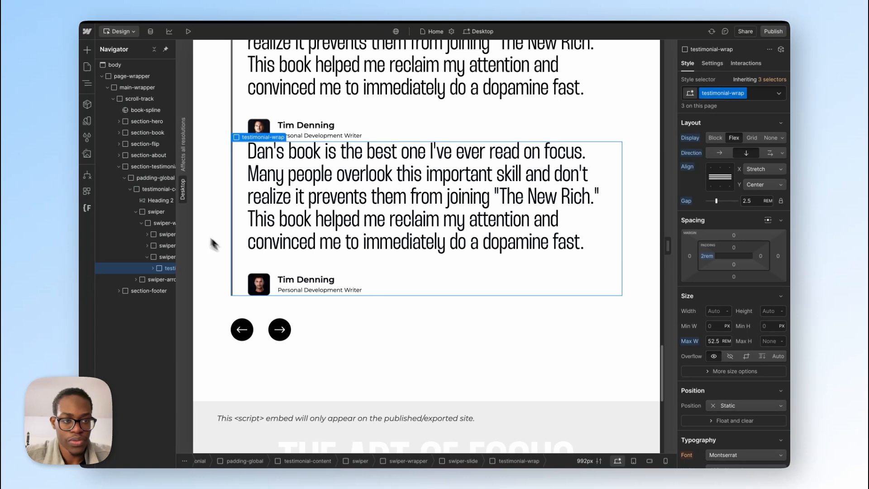
click(156, 211)
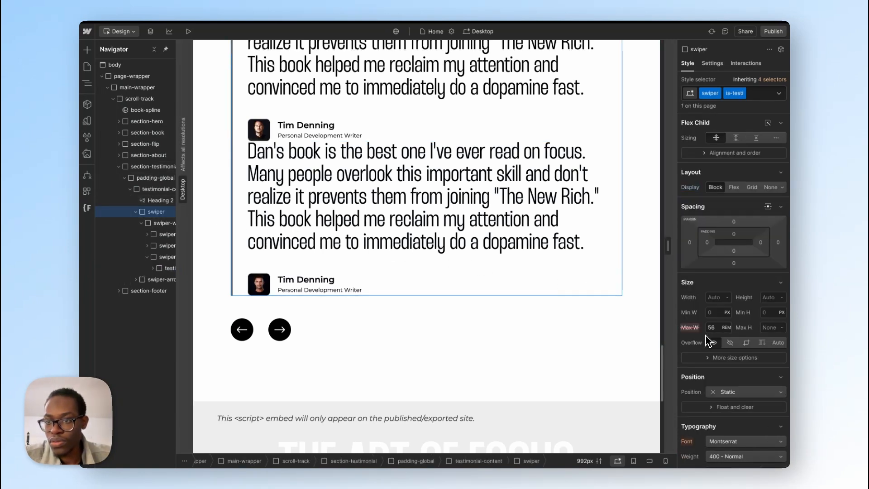
click(758, 95)
key(BackSpace)
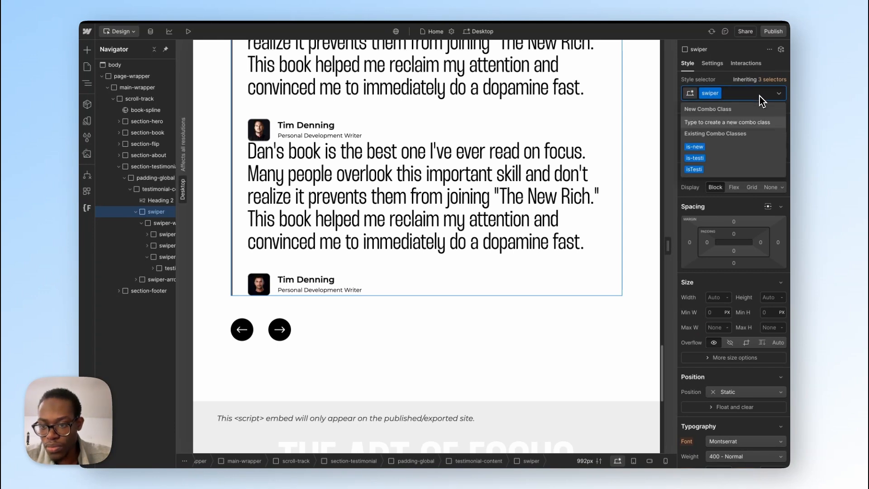
click(736, 157)
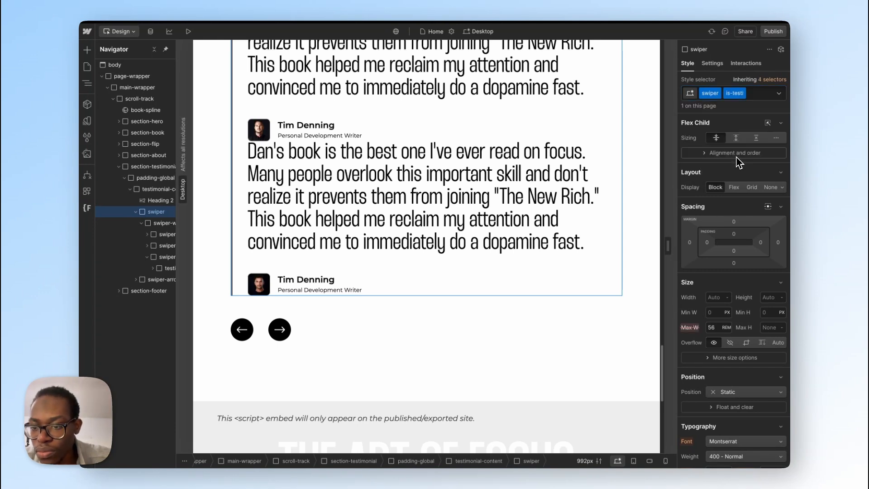
Step: Reset the maximum width on the swiper is-testi class and set it to 100%
click(693, 330)
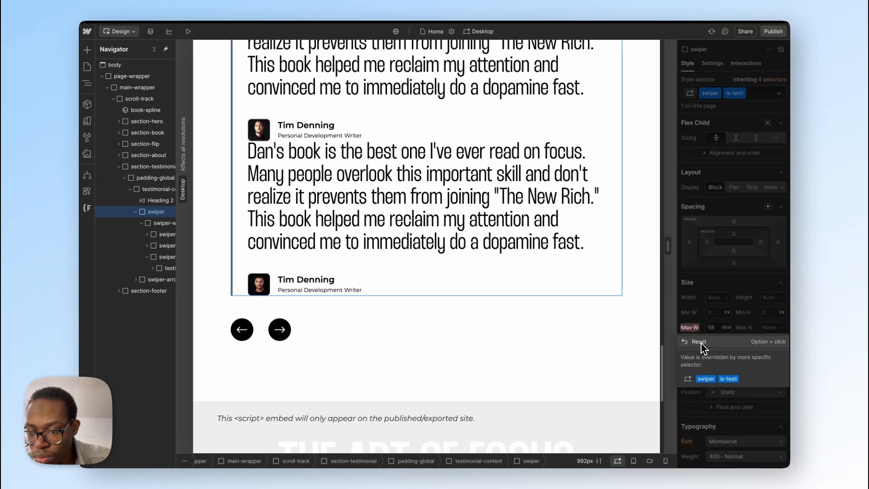
click(699, 342)
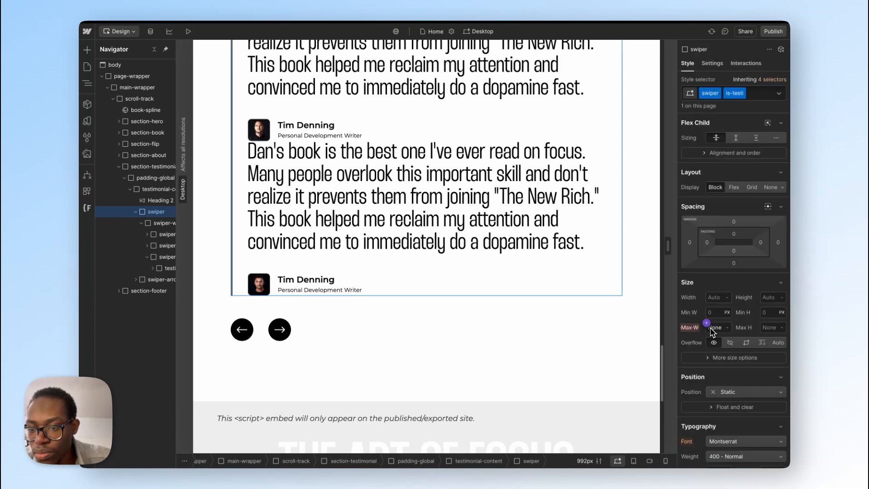
click(710, 328)
click(715, 328)
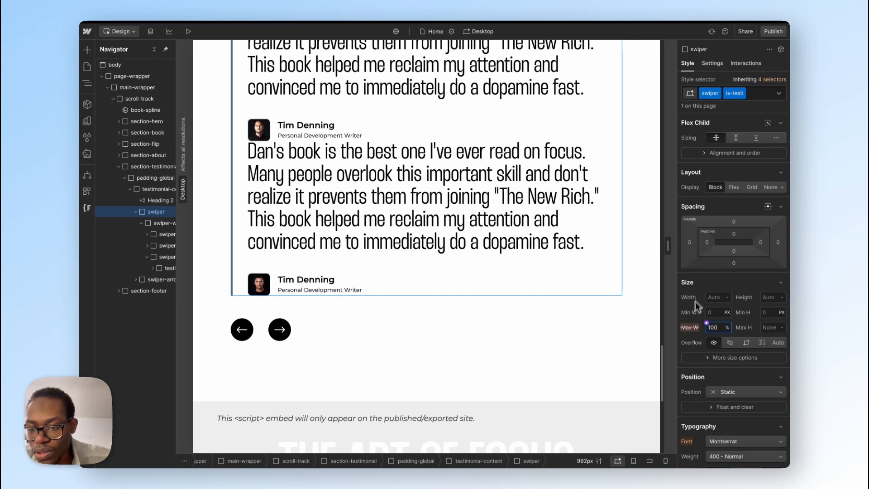
click(690, 328)
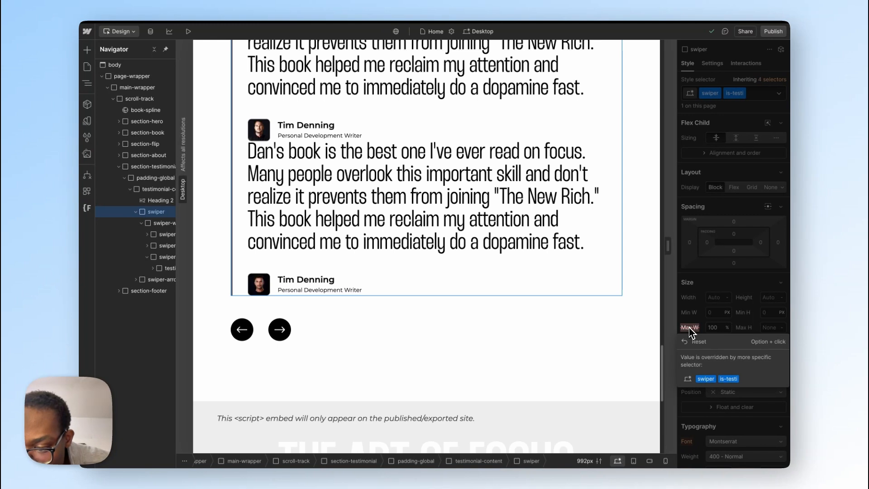
click(729, 330)
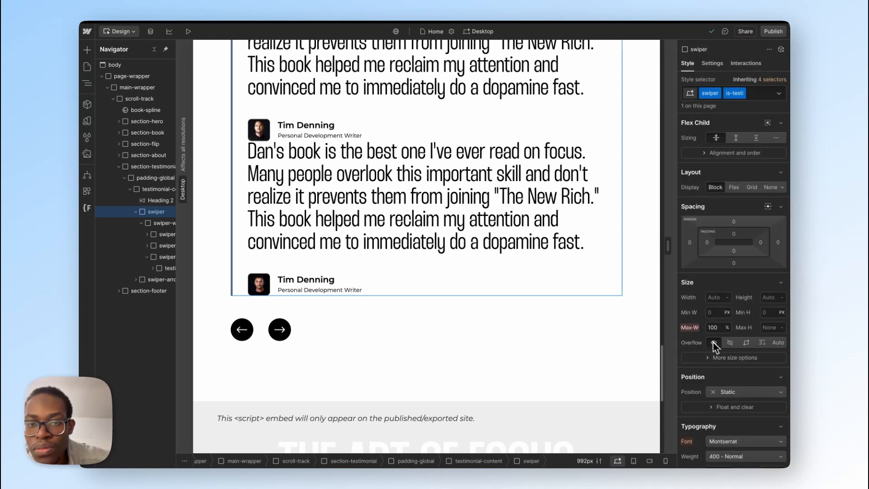
scroll(765, 372, down, 6)
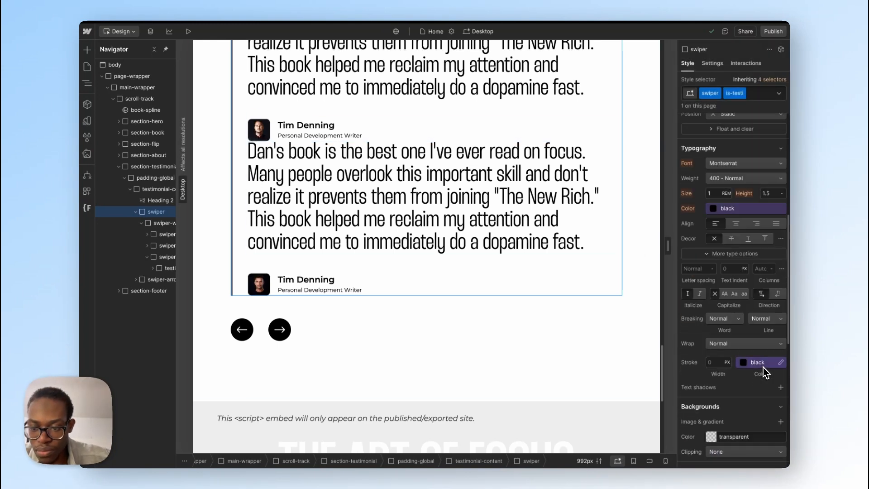
scroll(765, 372, down, 2)
Step: Switch to the published Art of Focus page and test the testimonial slider's next arrow
mouse_move(80, 167)
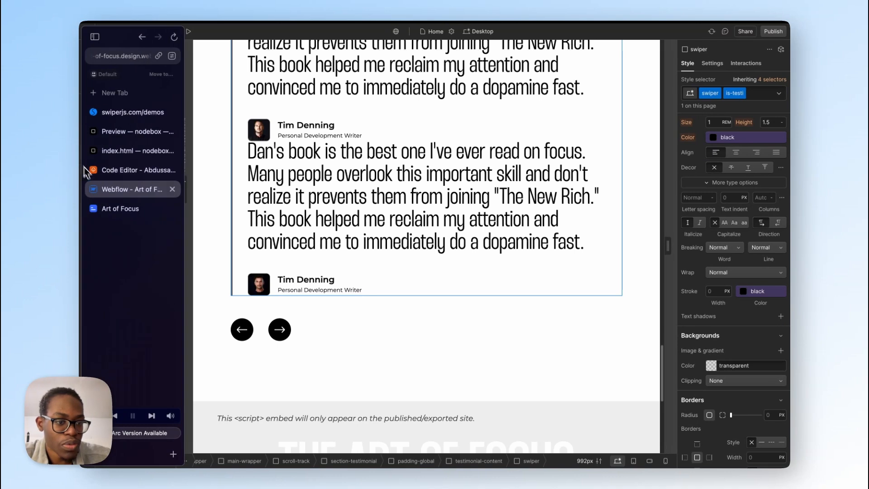
click(118, 209)
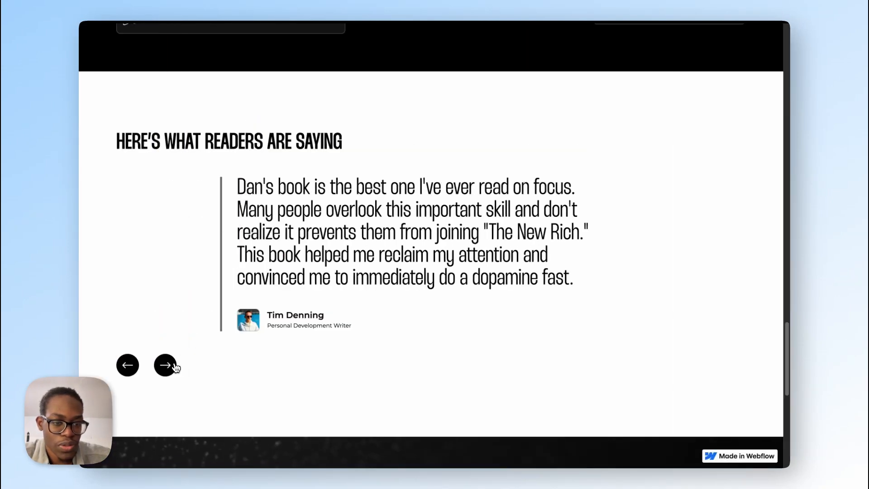
click(176, 368)
click(170, 368)
click(170, 367)
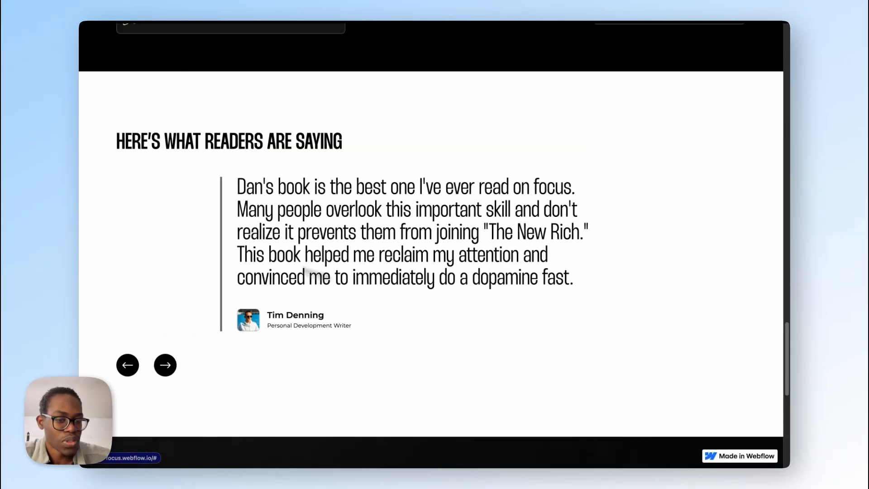
mouse_move(82, 243)
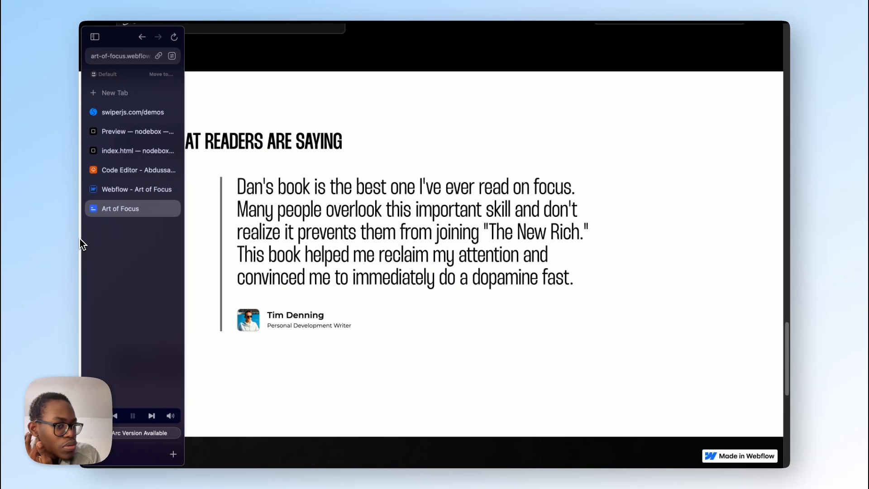
Step: Back in Webflow, remove the swiper's is-testi combo class to examine the base class's styles, and reapply is-testi
click(148, 191)
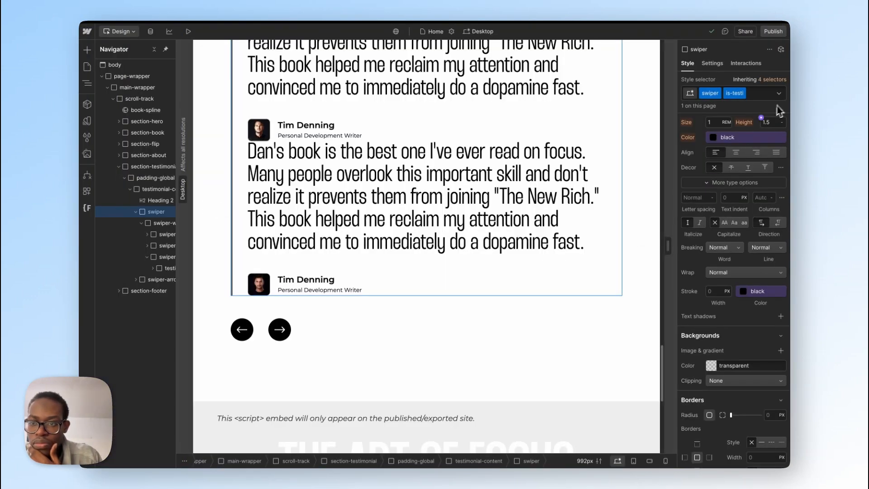
scroll(765, 213, down, 5)
scroll(762, 234, up, 5)
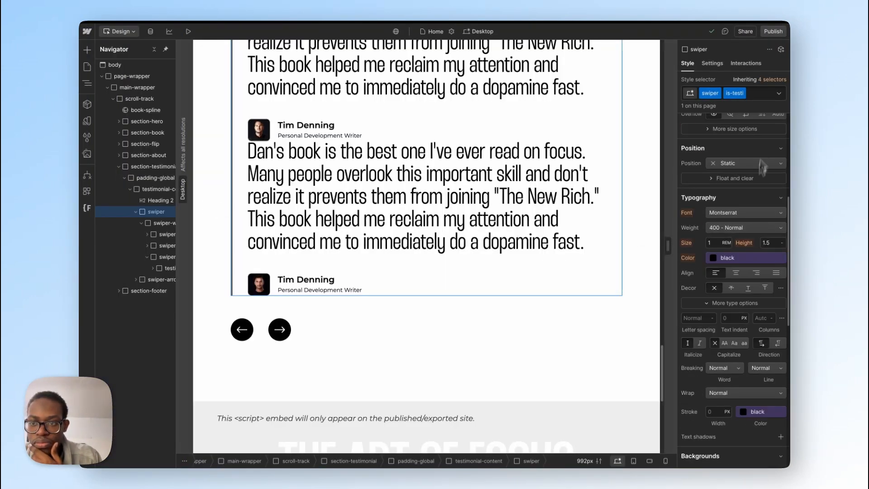
click(764, 97)
key(BackSpace)
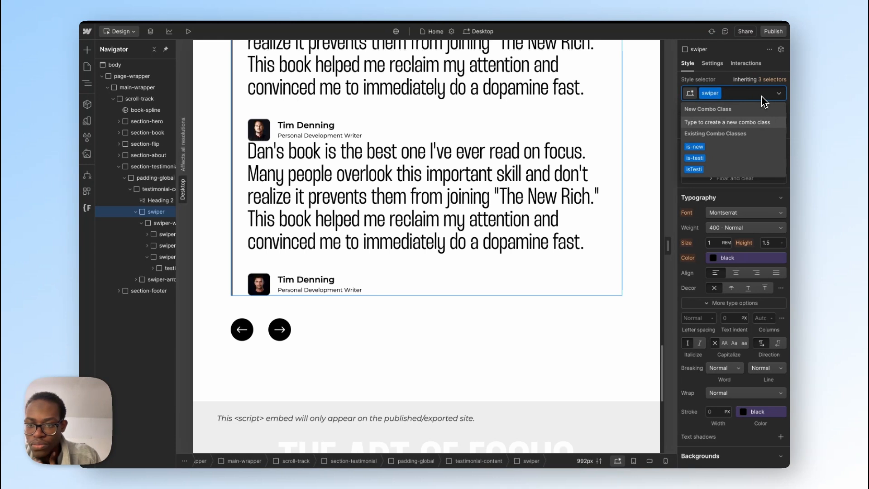
scroll(749, 323, down, 3)
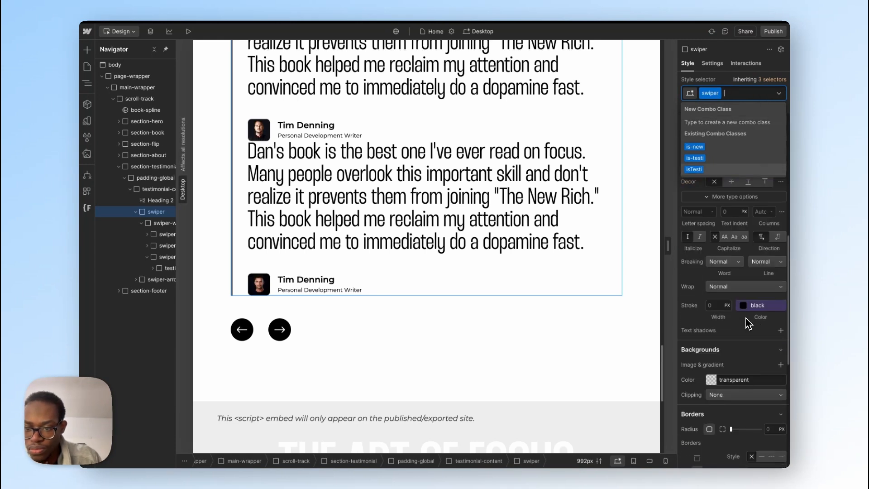
scroll(749, 323, down, 7)
scroll(710, 326, up, 10)
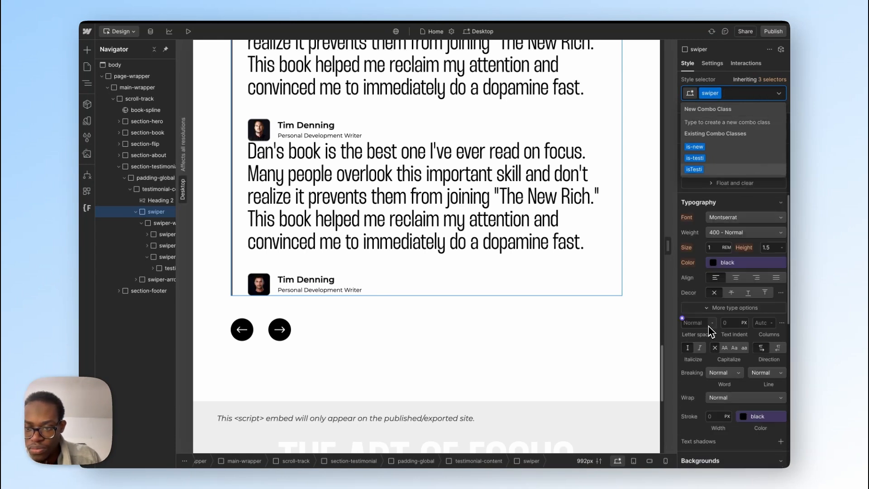
scroll(711, 330, up, 6)
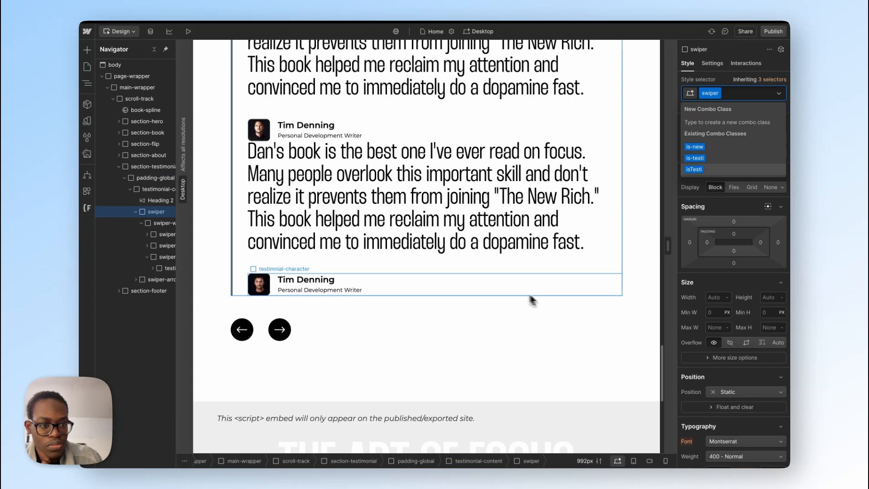
click(161, 215)
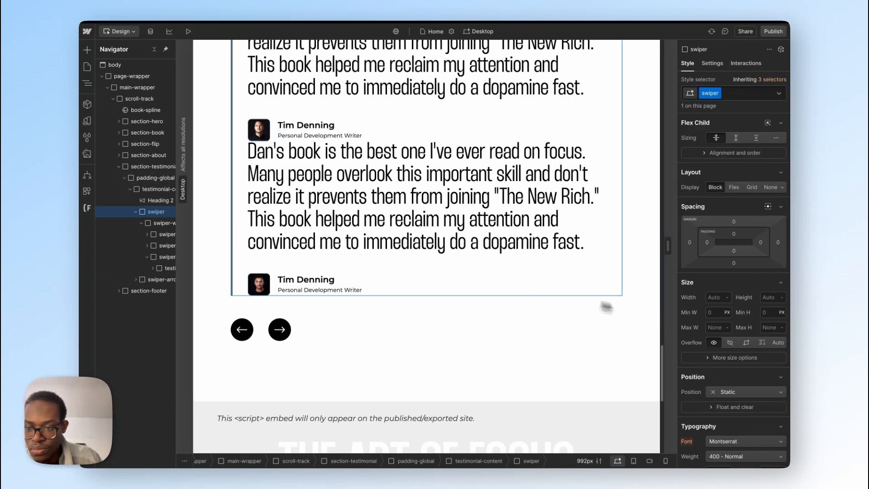
click(748, 100)
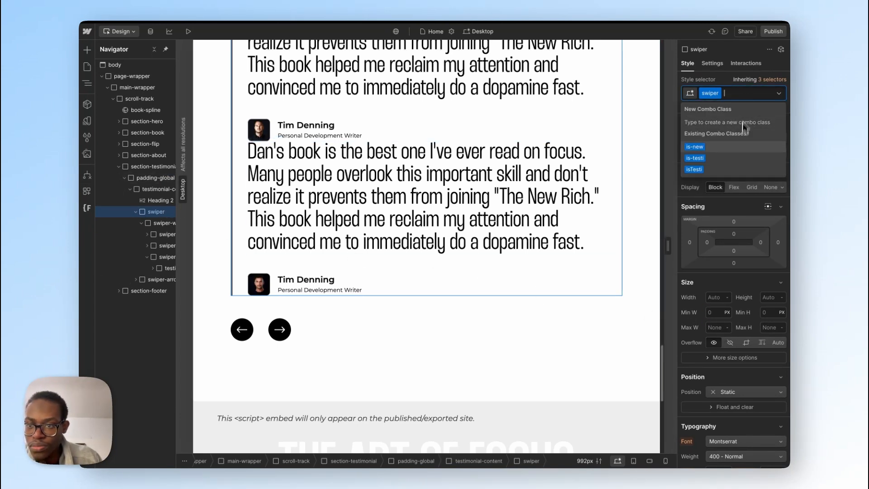
click(736, 165)
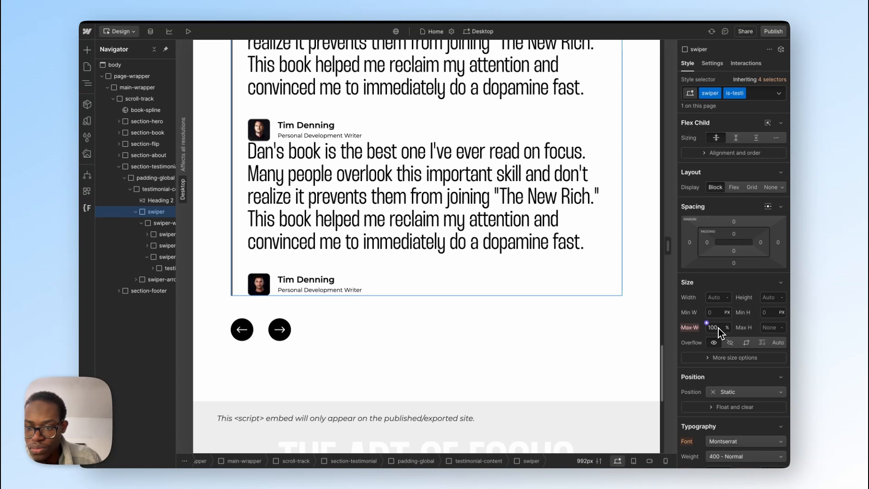
Step: Publish the site to art-of-focus.webflow.io and switch to the published Art of Focus page
click(773, 31)
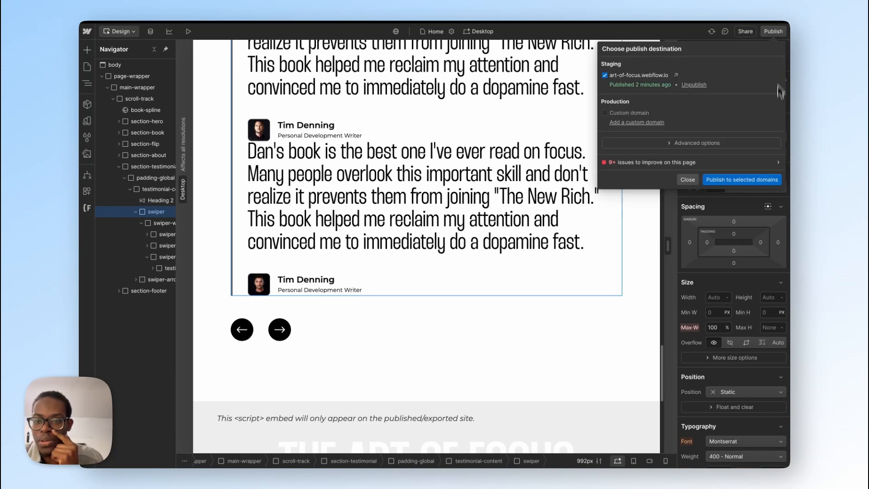
click(746, 180)
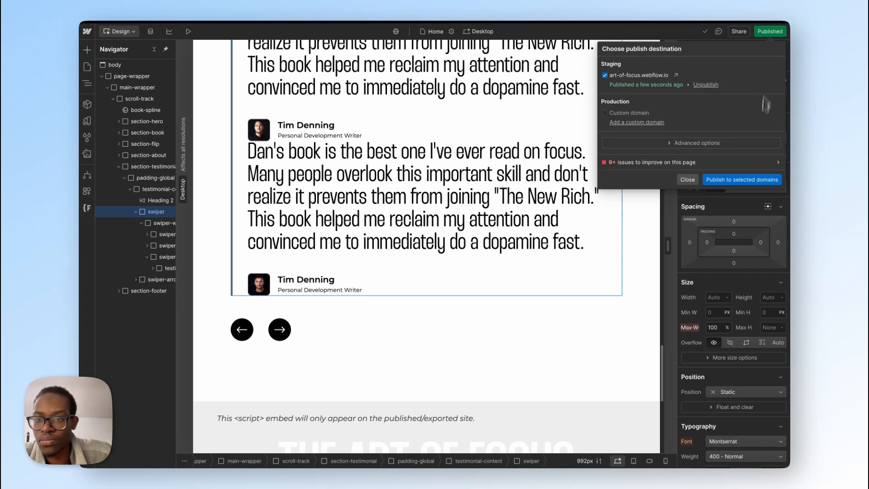
click(745, 180)
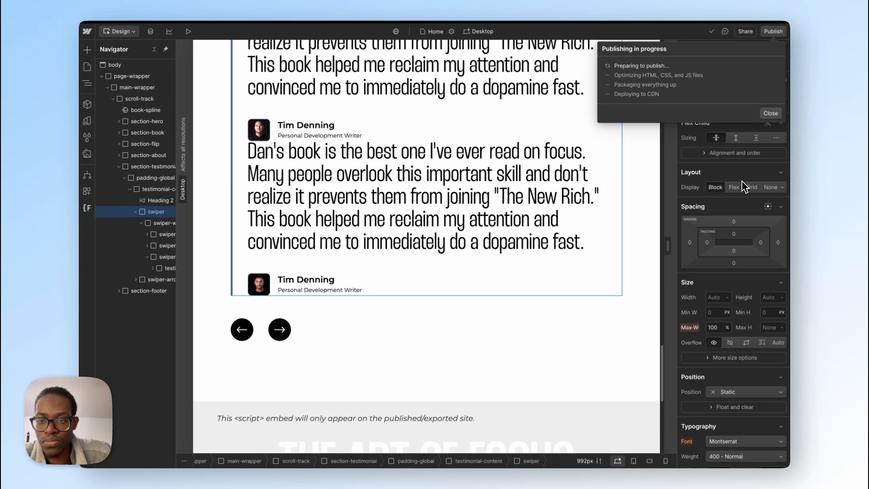
mouse_move(86, 172)
click(113, 208)
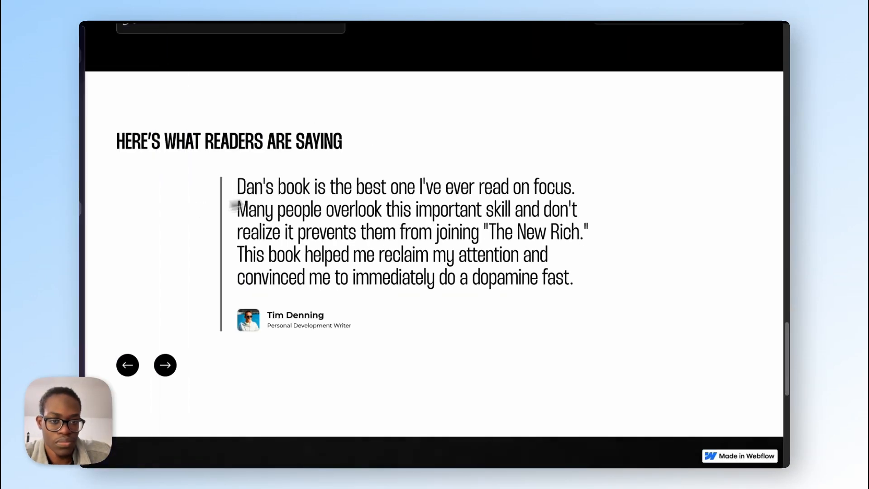
Step: Advance the testimonial slider repeatedly with its next arrow to test the slide changes on the published page
right_click(389, 130)
click(422, 169)
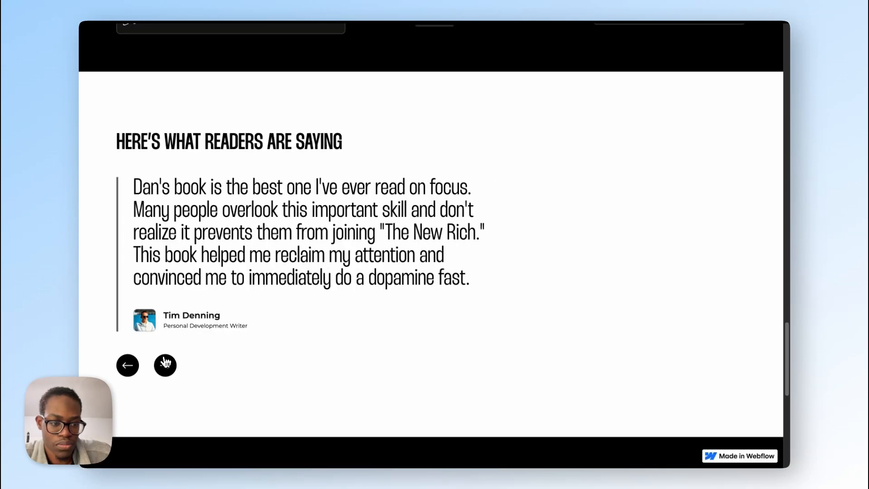
click(165, 364)
click(166, 369)
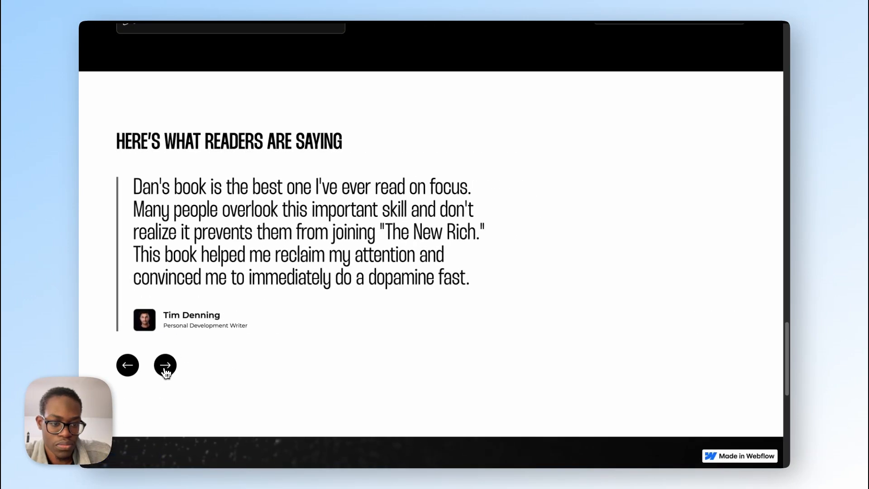
click(166, 371)
click(165, 372)
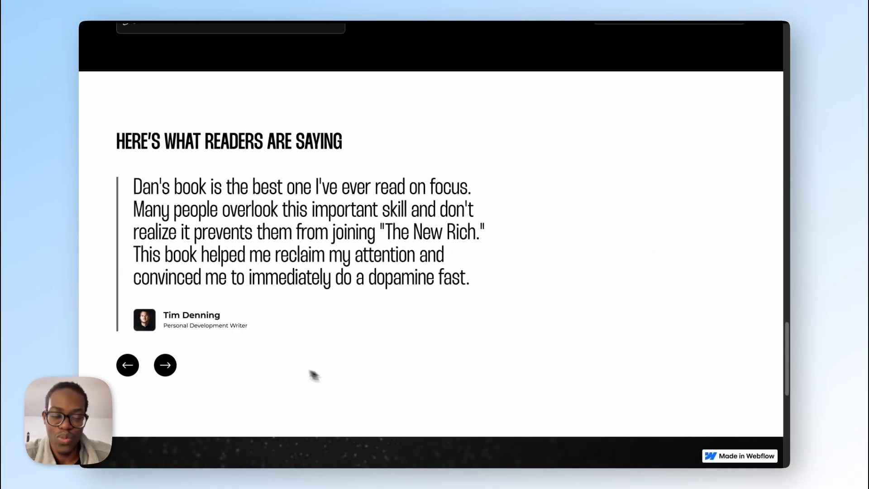
Step: Switch back to Webflow and give the empty div block below the testimonial section a new class named section-footer
mouse_move(82, 213)
click(121, 190)
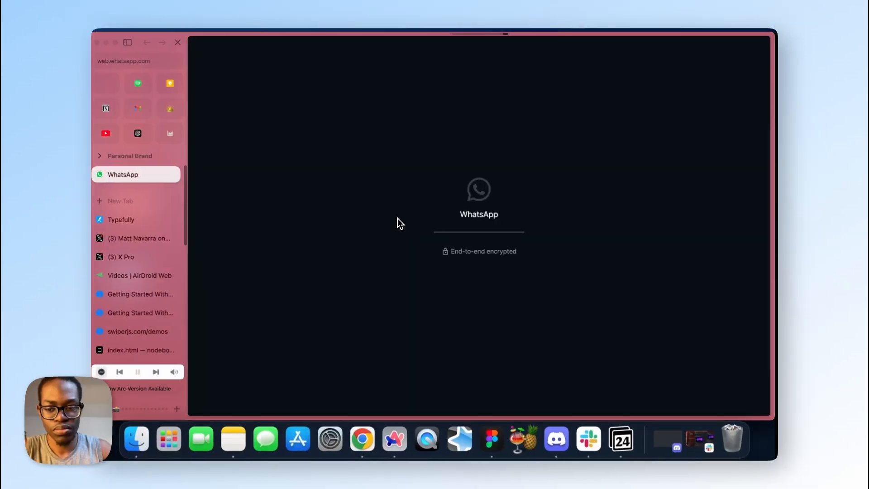
key(ctrl+Tab)
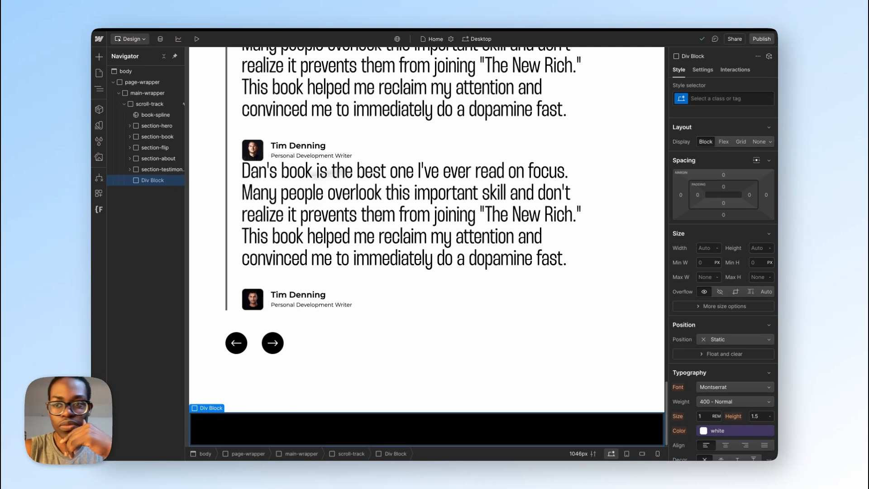
click(711, 100)
text(sect)
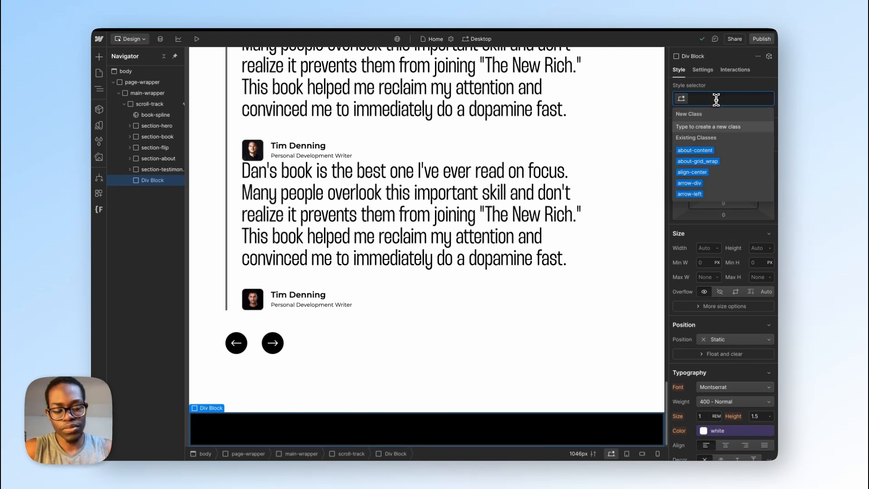
text(ion)
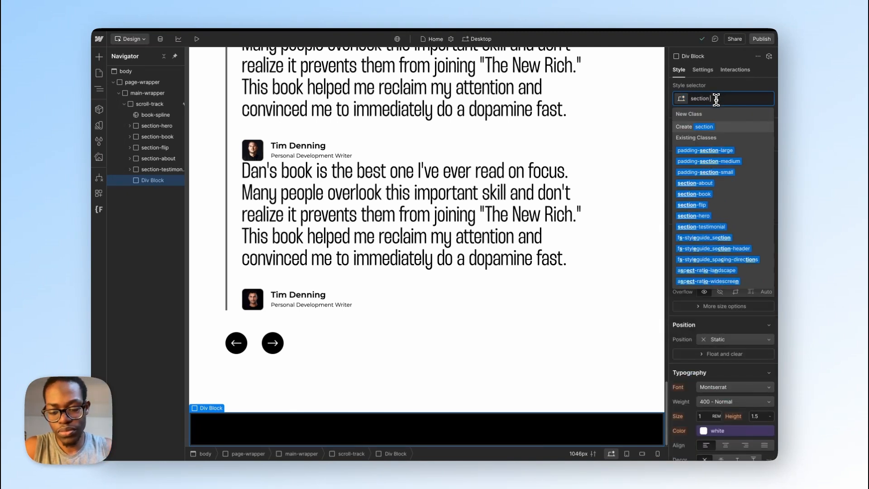
text(-footer)
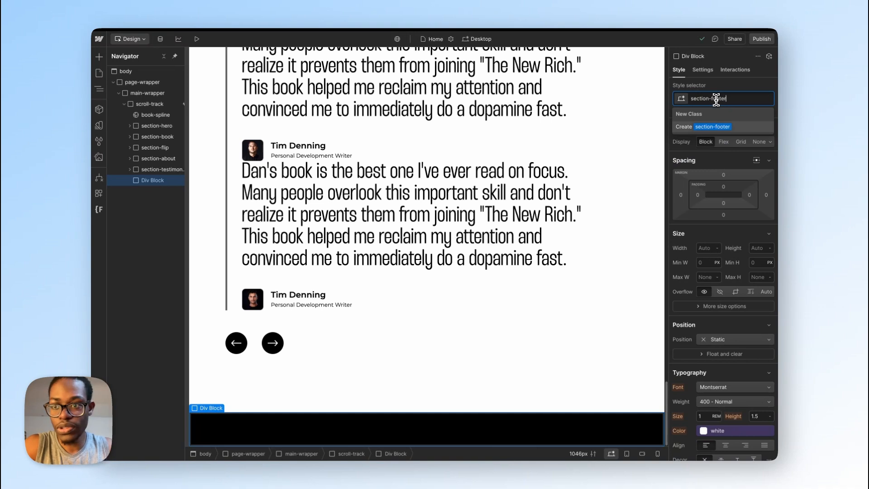
key(Return)
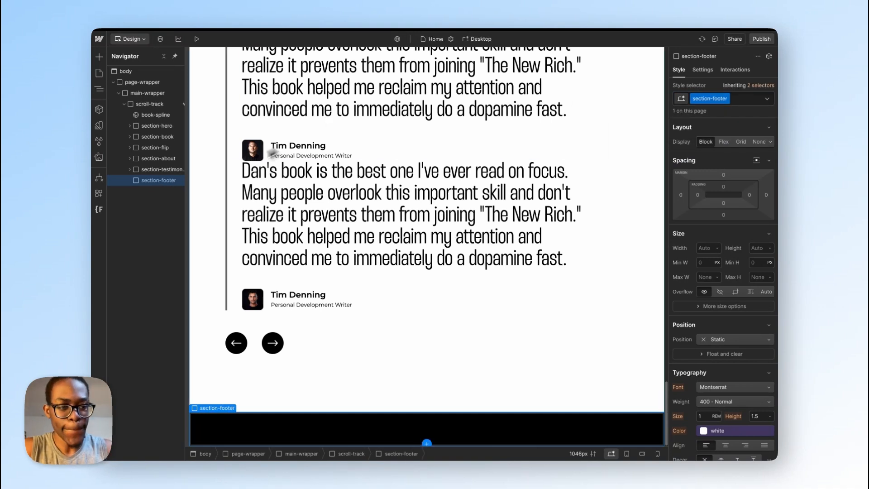
Step: Switch to the art of focus file in Figma and examine the footer design below the testimonial section
key(ctrl+Up)
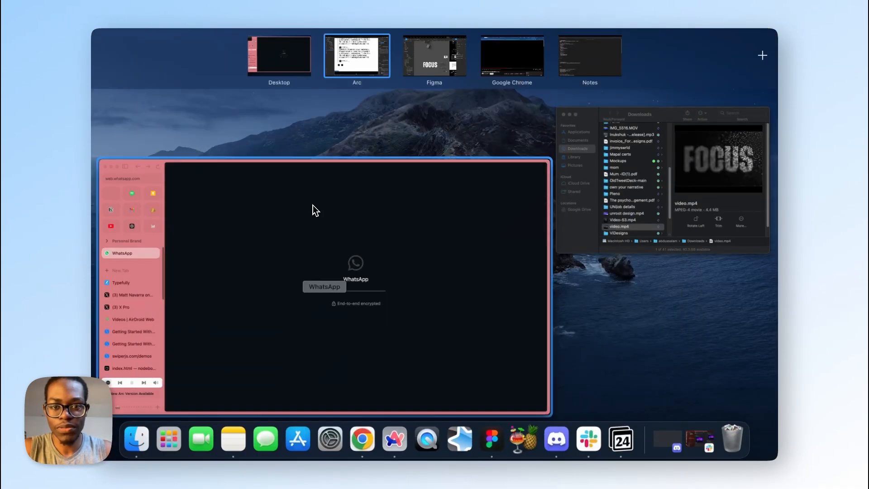
click(313, 209)
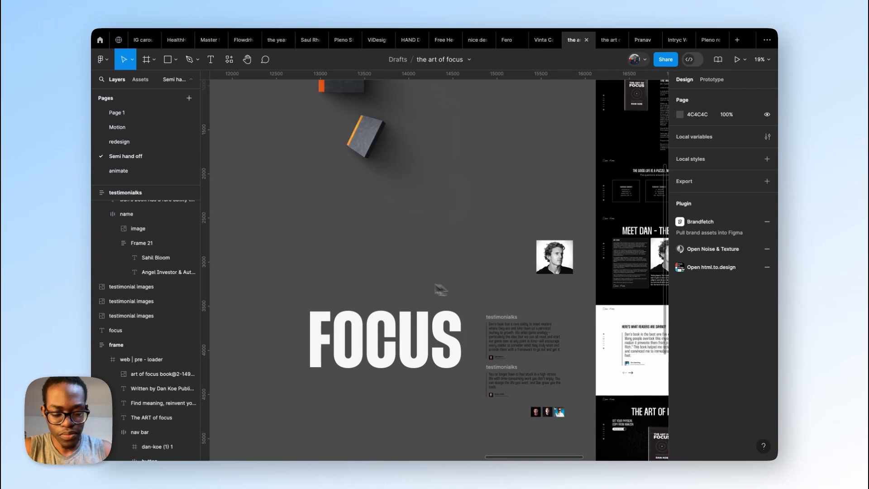
scroll(301, 278, down, 5)
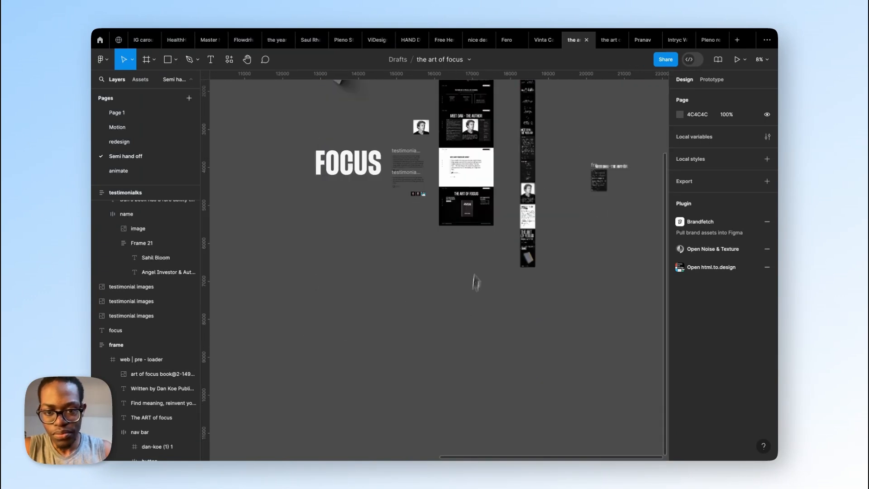
scroll(475, 282, up, 4)
scroll(508, 254, down, 3)
scroll(496, 326, up, 5)
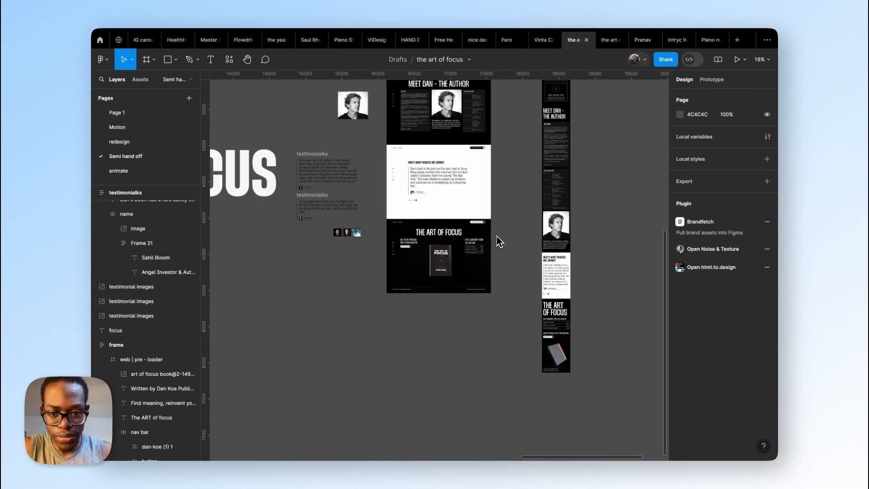
scroll(499, 241, up, 10)
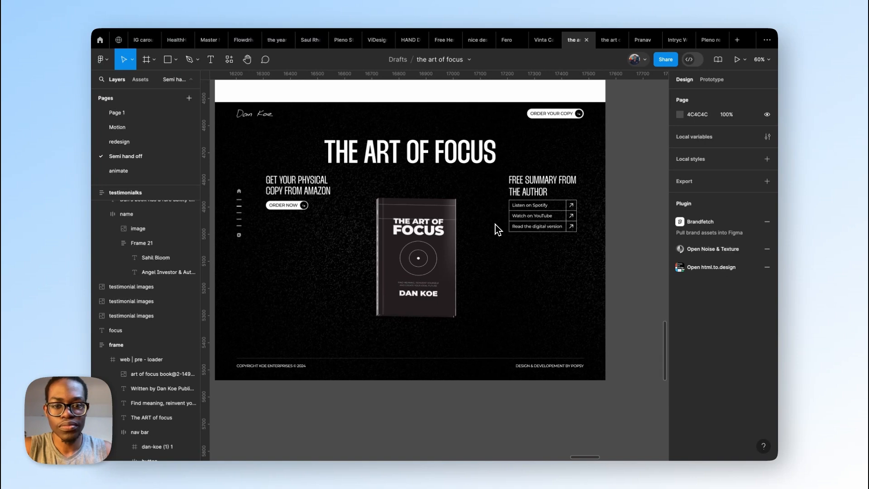
click(406, 161)
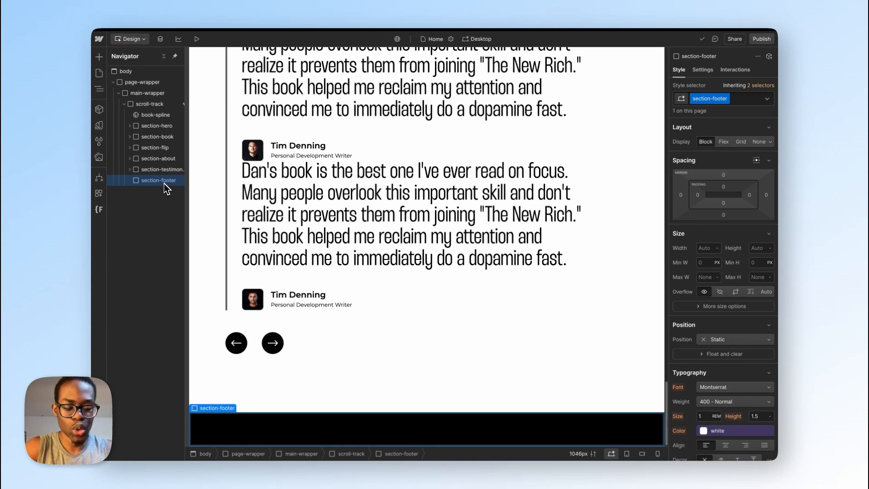
Step: Back in Webflow, insert a div block inside section-footer and nest a second div block inside it
key(super+k)
text(div)
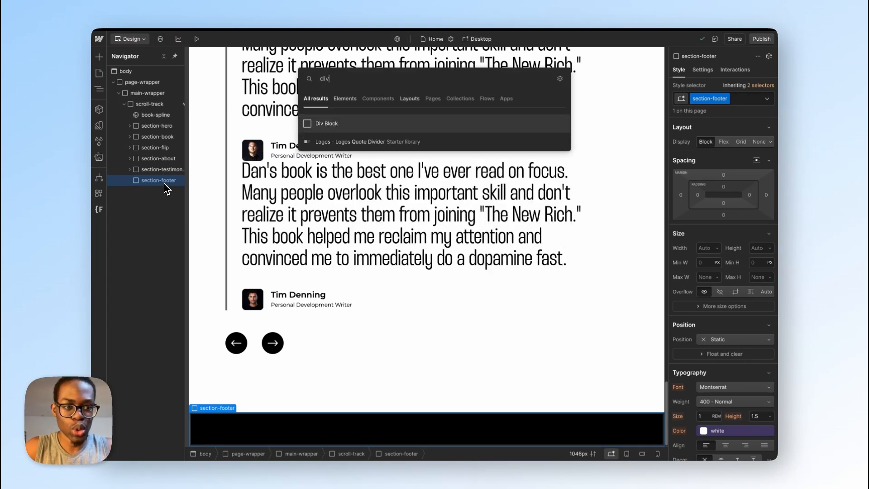
key(Return)
key(super+k)
text(div)
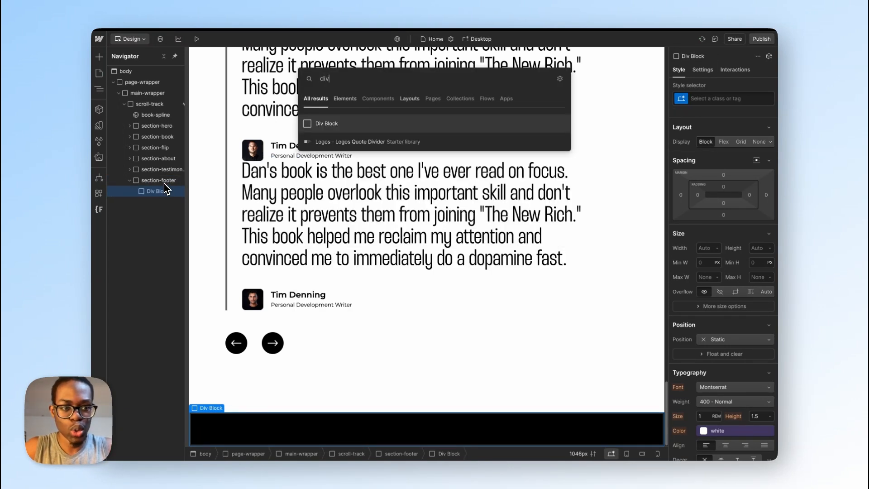
key(Return)
Step: Apply the existing padding-global and padding-section-medium classes to the outer div block in section-footer
click(175, 191)
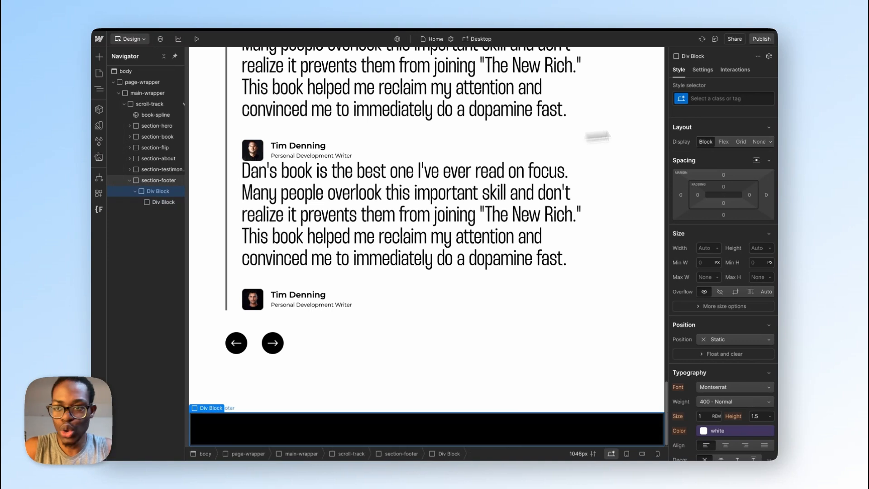
click(711, 95)
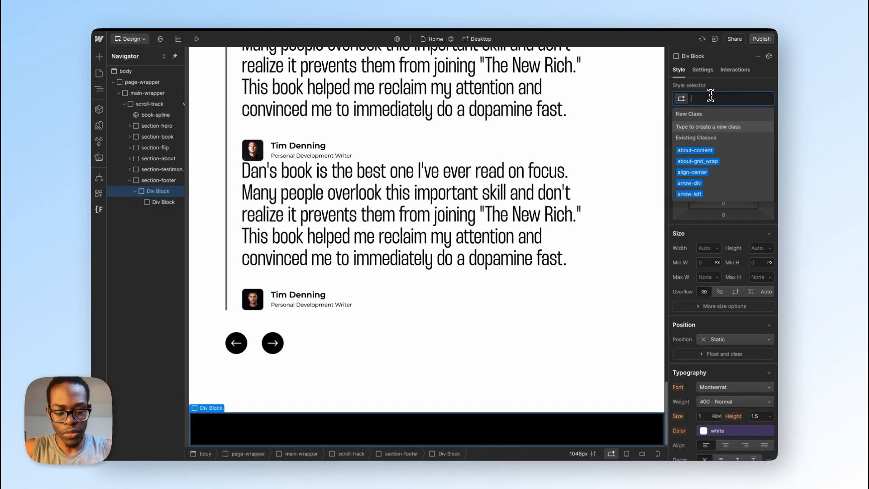
text(padd)
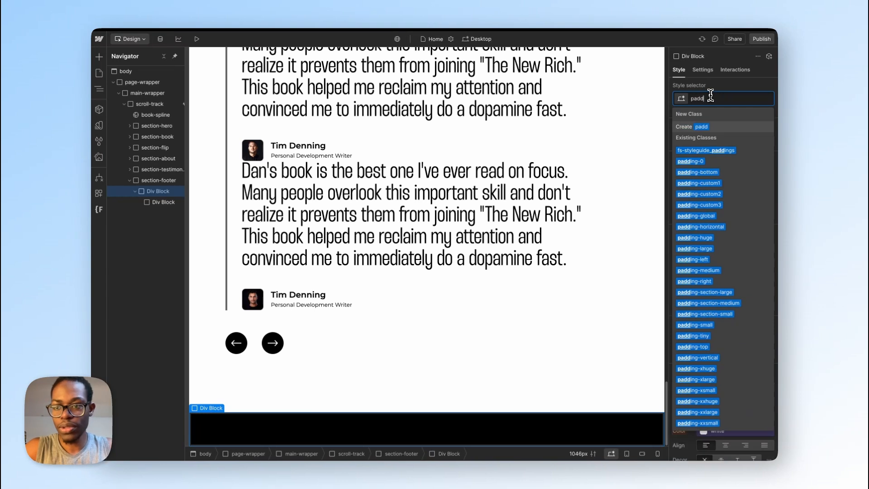
click(714, 216)
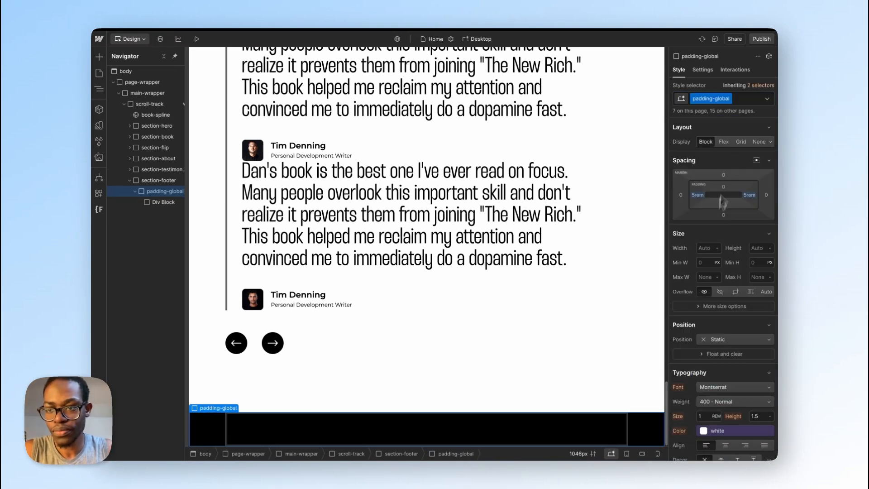
click(747, 100)
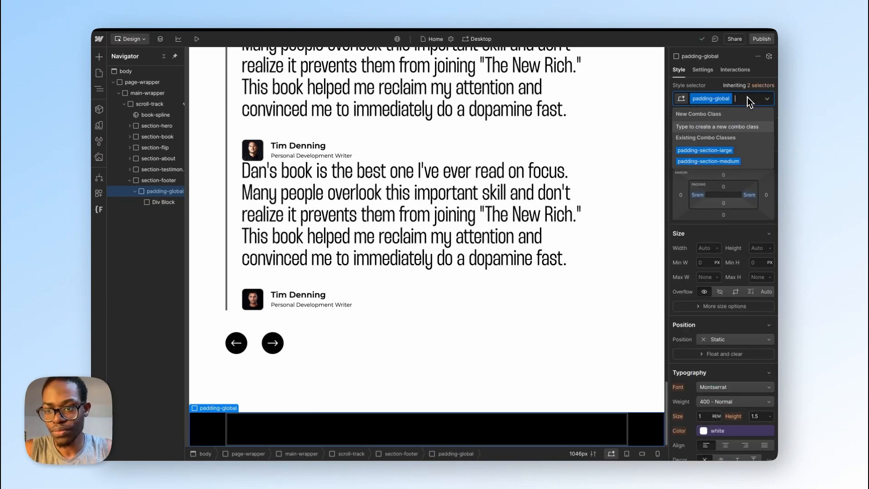
click(734, 162)
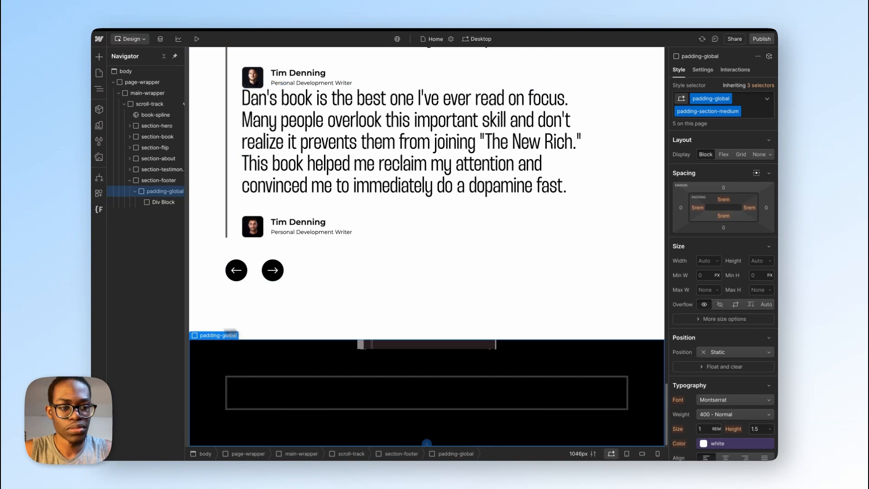
Step: Give the inner div block of the footer's padding-global wrapper a new class named footer-content
click(158, 207)
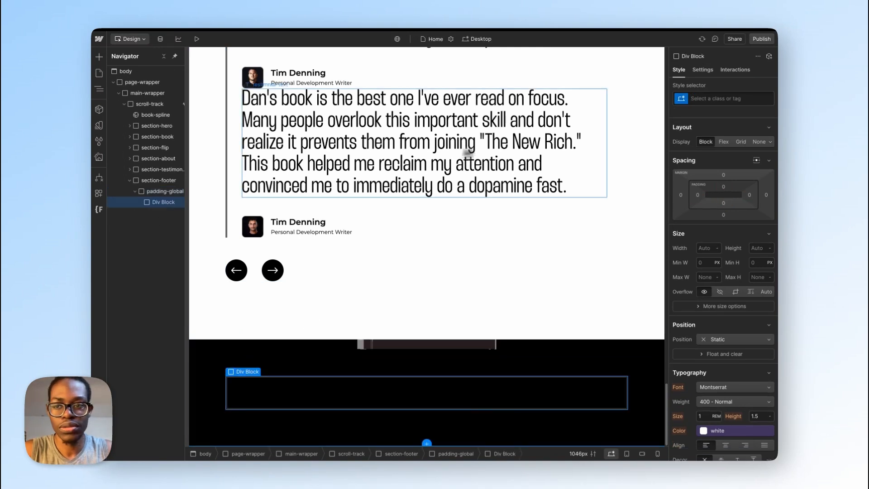
click(722, 100)
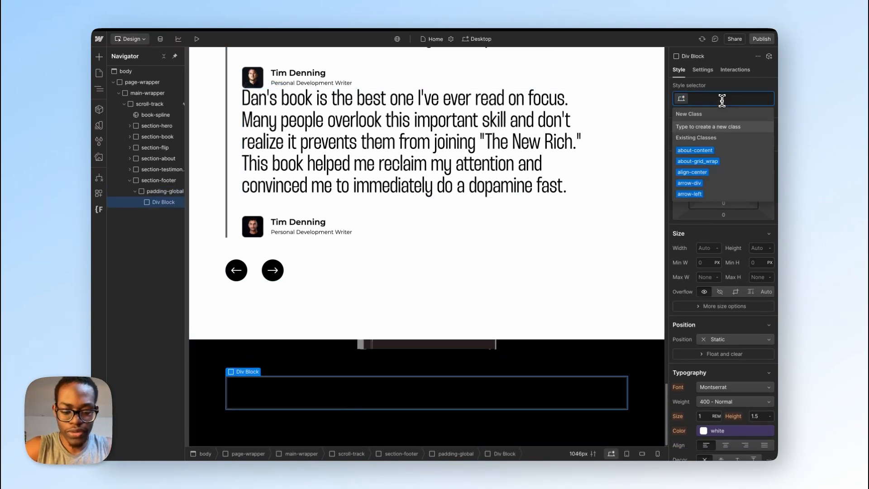
text(footer)
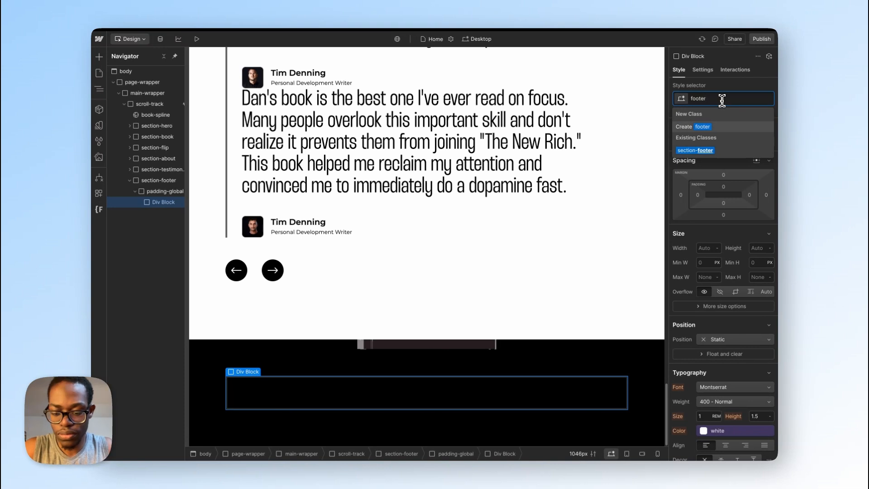
text(-content)
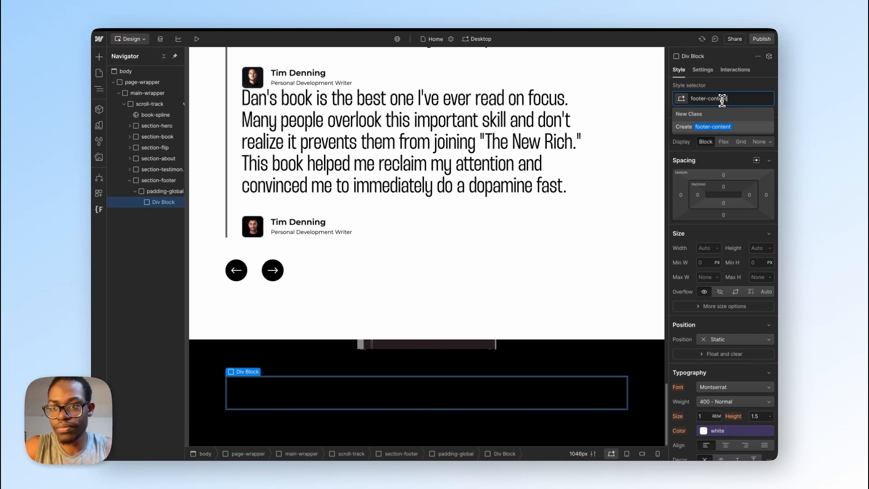
key(Return)
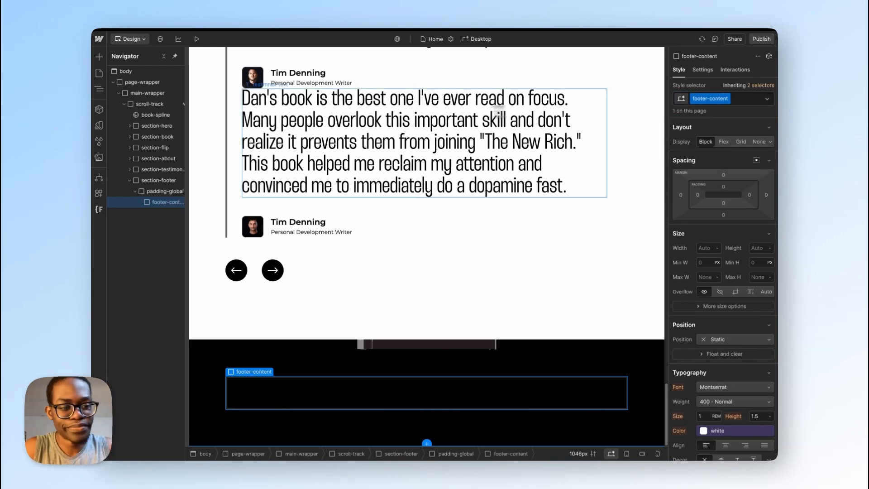
Step: Insert an H2 heading inside the footer-content div block
key(super+k)
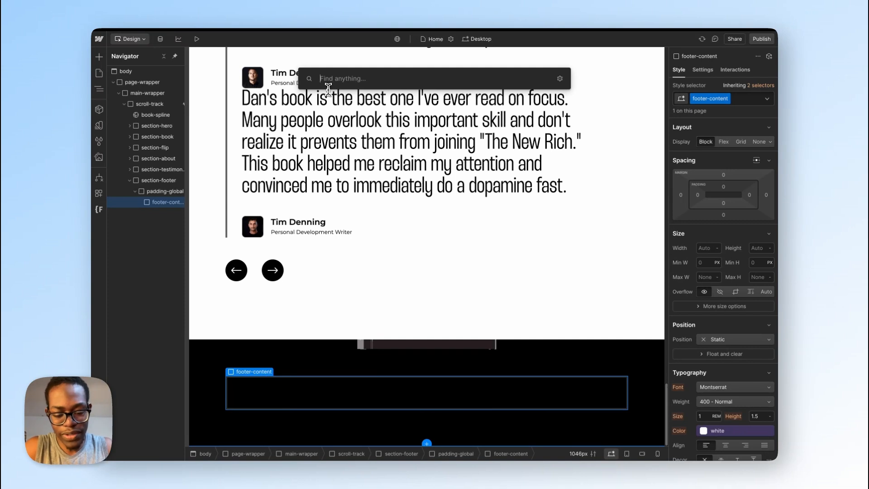
text(h)
key(Down)
key(Down)
key(Down)
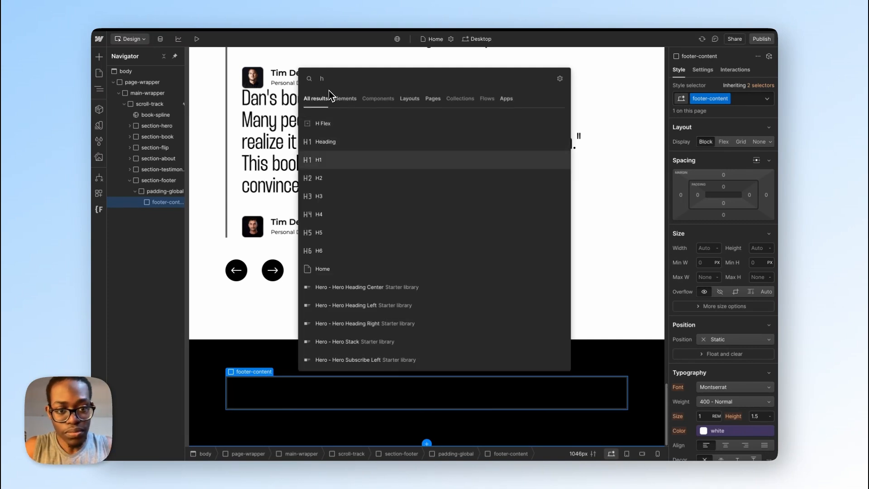
key(Return)
Step: Look up the class of the "Meet Dan - The Author" heading and apply that existing big-h2 class to the new footer heading
scroll(344, 149, up, 5)
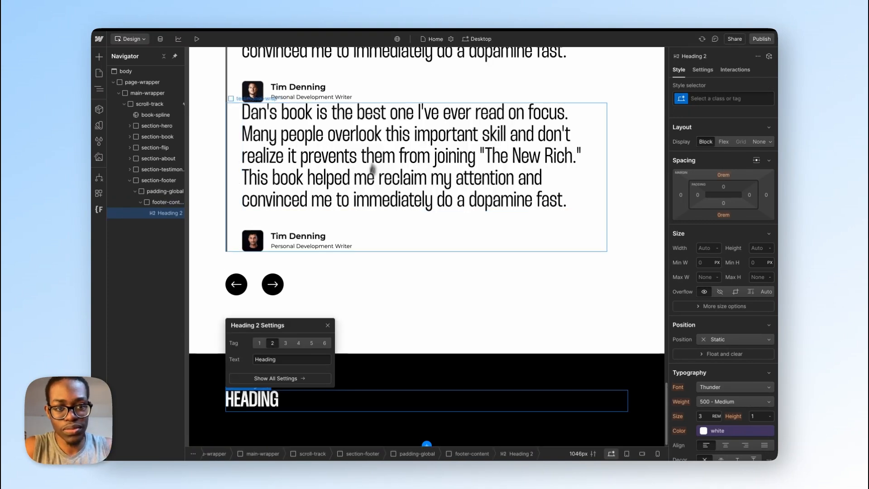
scroll(355, 202, up, 10)
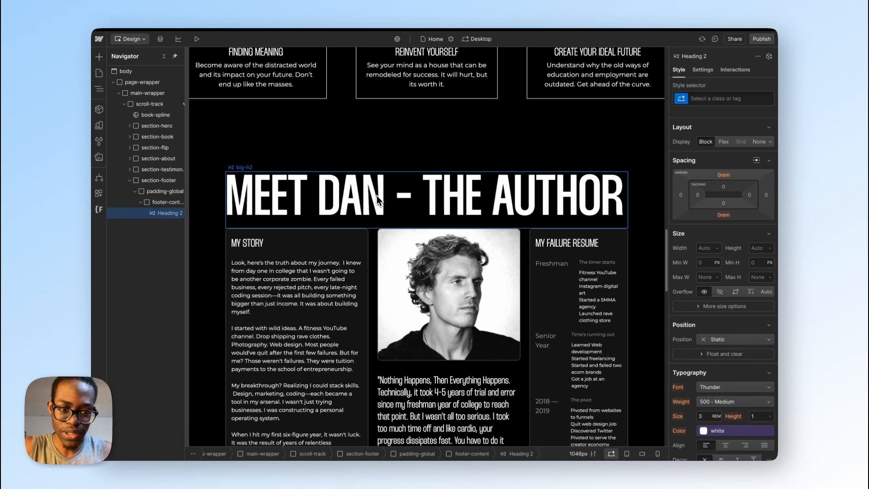
click(378, 199)
scroll(378, 195, down, 12)
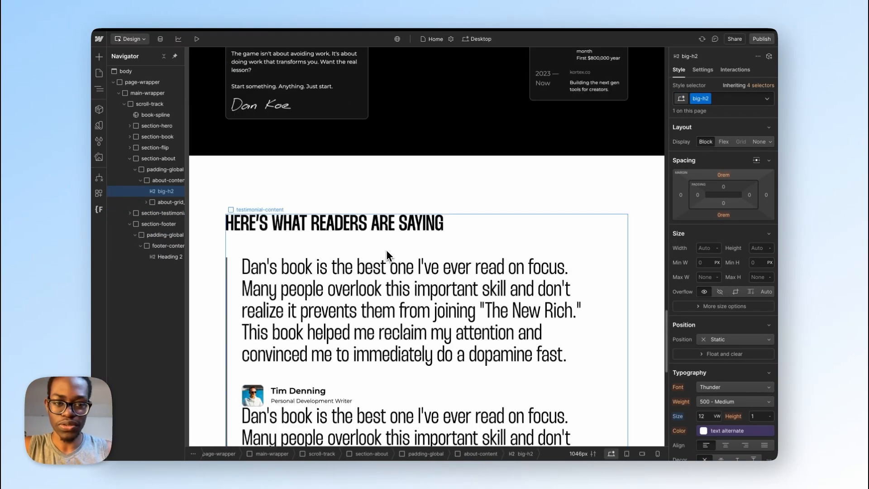
click(267, 407)
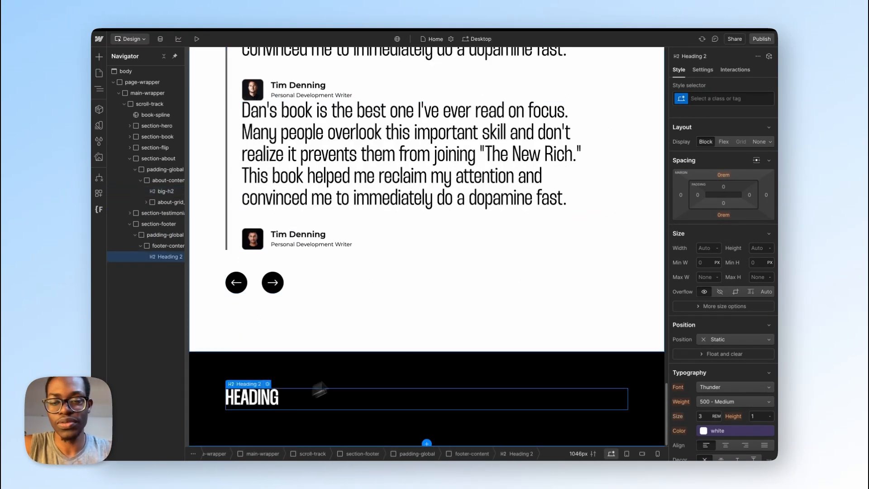
click(721, 99)
text(big)
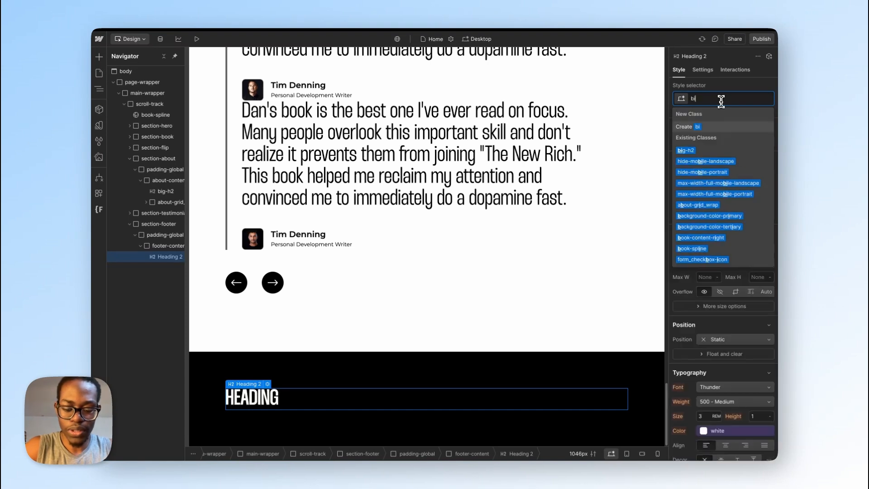
click(706, 150)
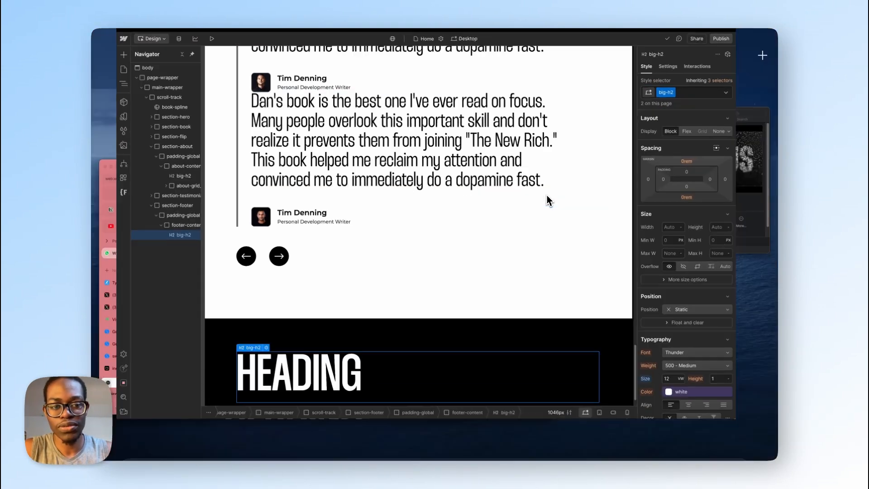
Step: Copy the title "THE ART OF FOCUS" from the Figma footer design and replace the Webflow footer heading's placeholder text with it
key(ctrl+Up)
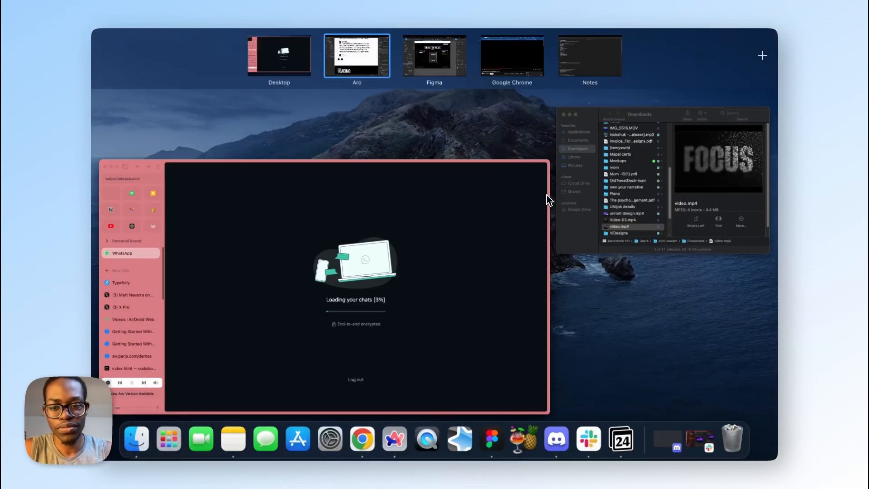
click(457, 70)
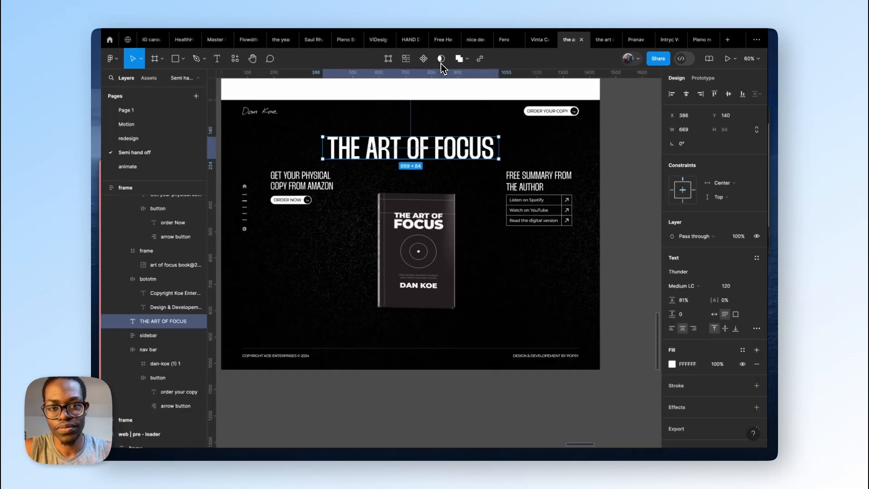
double_click(444, 150)
key(ctrl+c)
key(ctrl+Left)
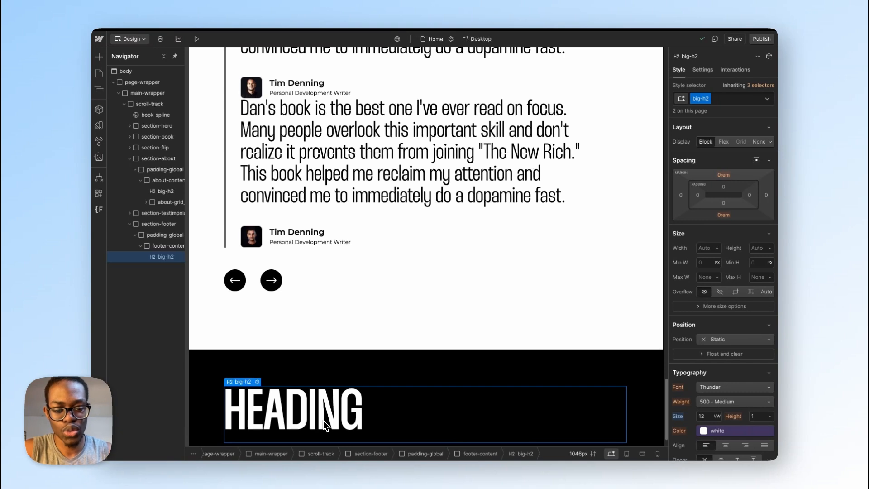
double_click(324, 420)
key(ctrl+a)
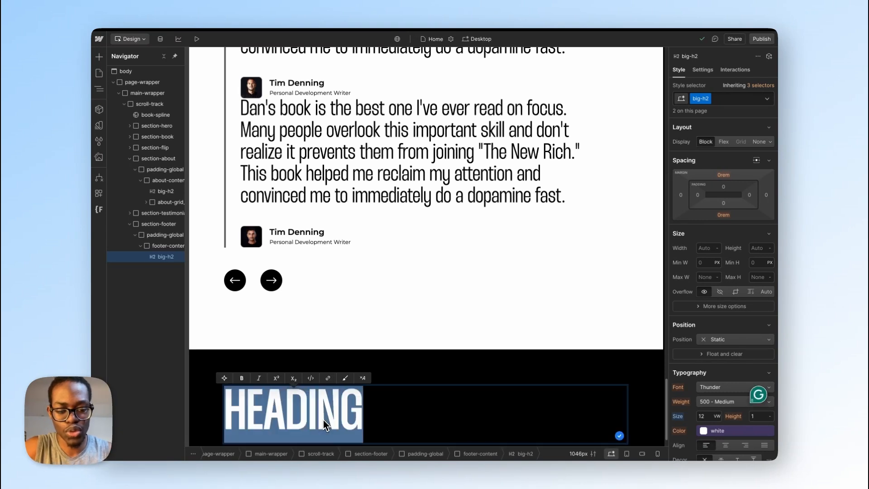
key(ctrl+v)
scroll(324, 419, down, 1)
scroll(323, 420, up, 1)
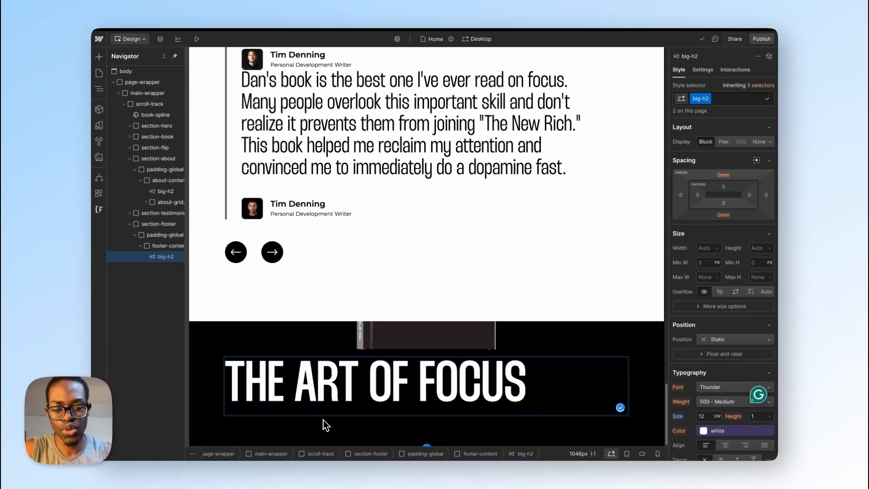
scroll(323, 419, down, 1)
scroll(323, 420, right, 1)
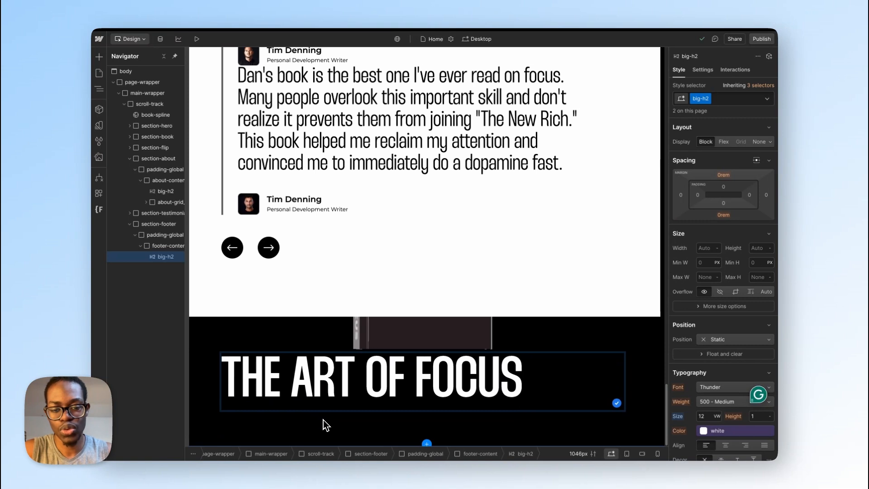
scroll(323, 420, left, 1)
scroll(323, 420, right, 1)
scroll(323, 420, up, 1)
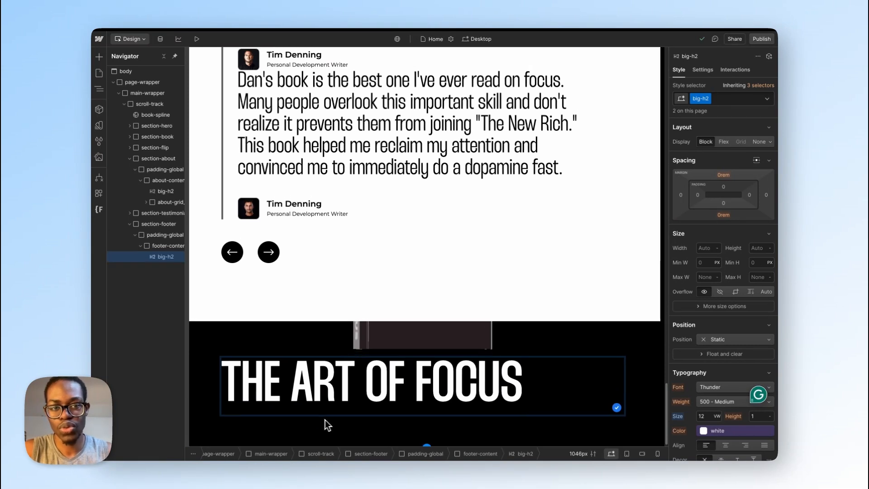
scroll(442, 400, down, 1)
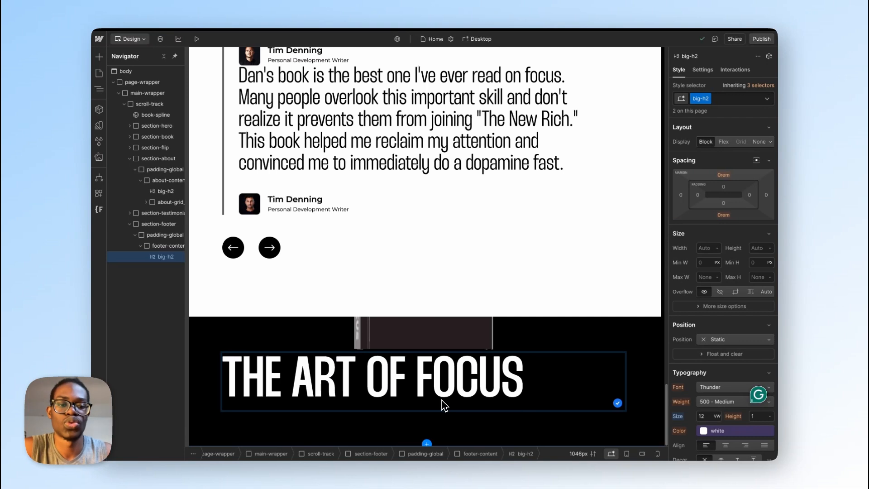
scroll(442, 400, left, 1)
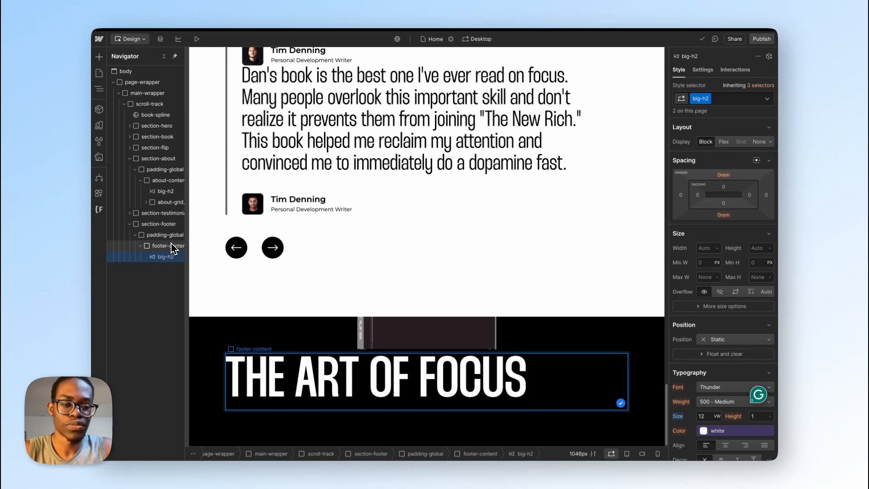
Step: Switch to Figma and copy the text "Get your physical copy from Amazon" from the footer design
key(ctrl+Right)
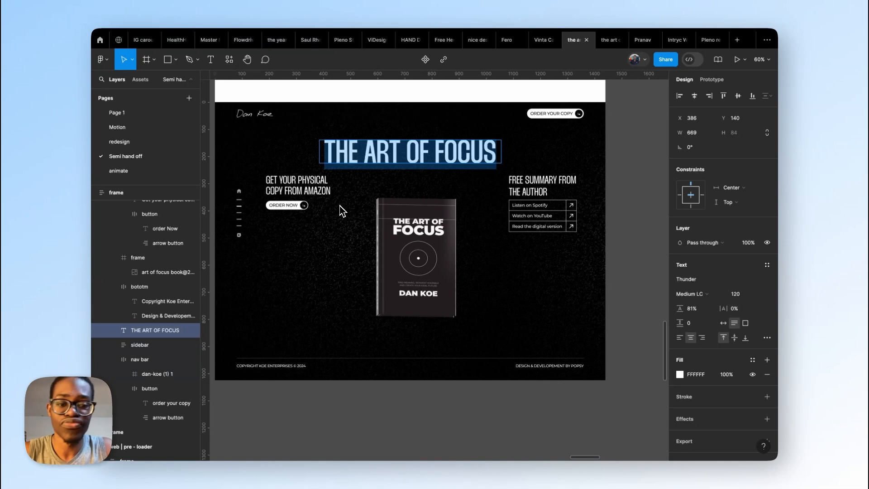
click(303, 190)
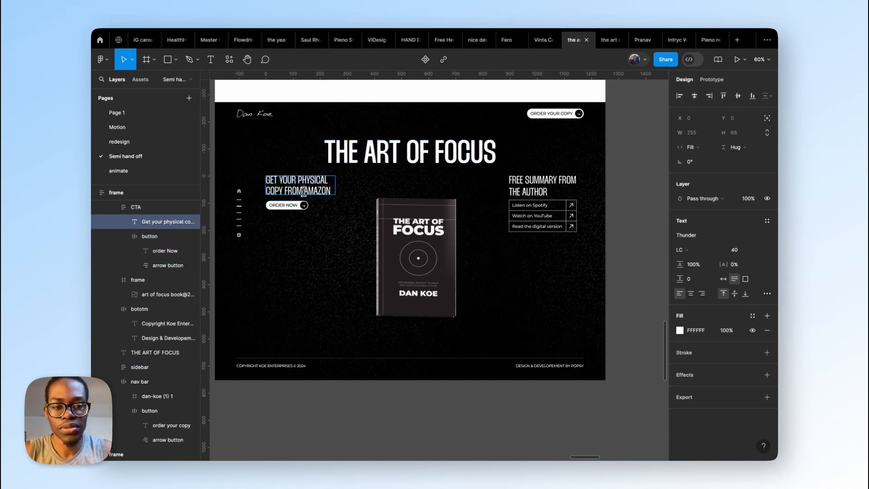
double_click(304, 191)
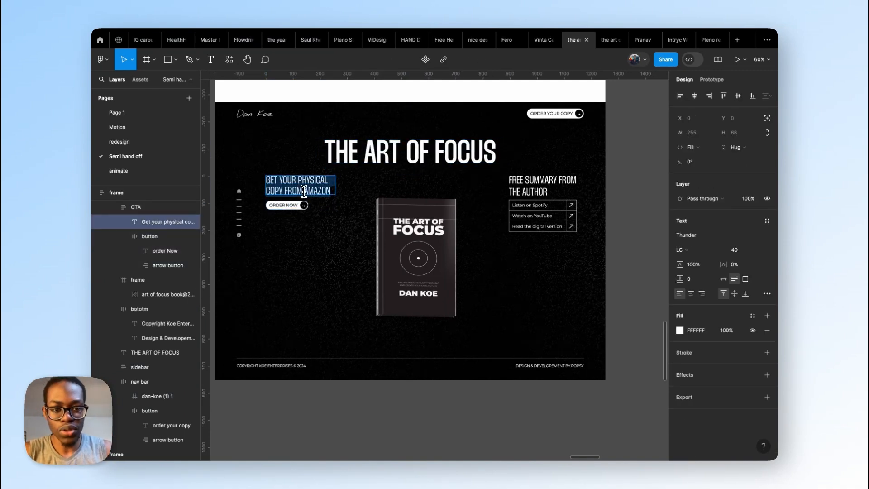
Step: Back in Webflow, insert a div block after the big-h2 heading inside footer-content
key(ctrl+Left)
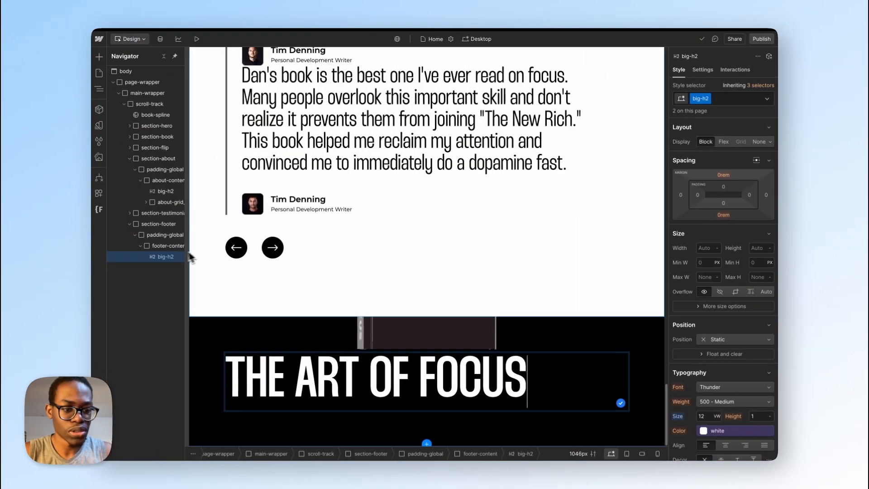
key(super+e)
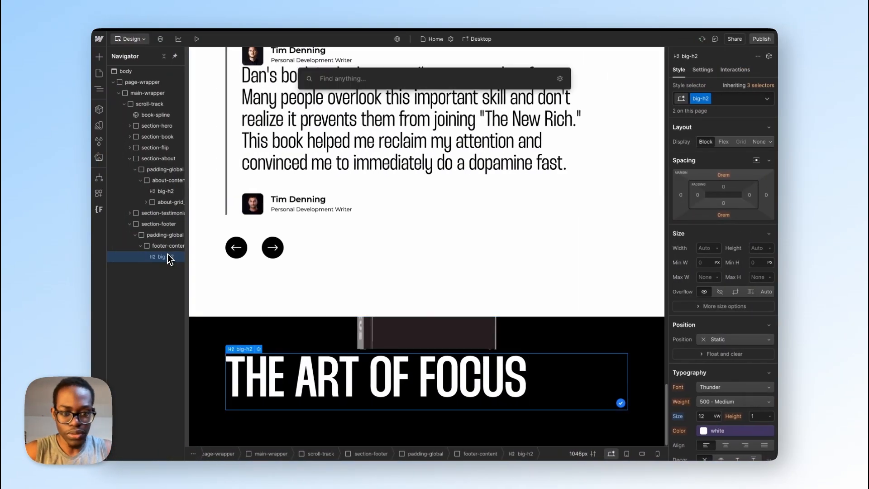
text(div)
key(Return)
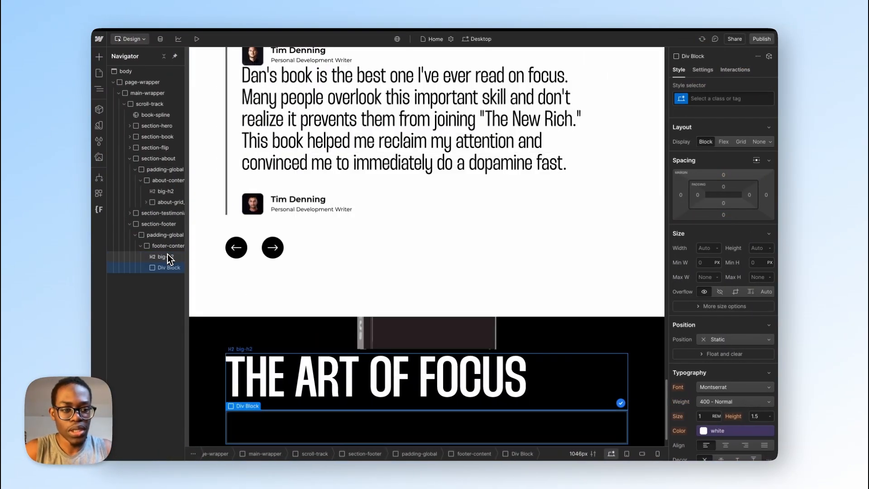
Step: Insert an H3 heading inside the new div block below the footer title
key(super+e)
text(h)
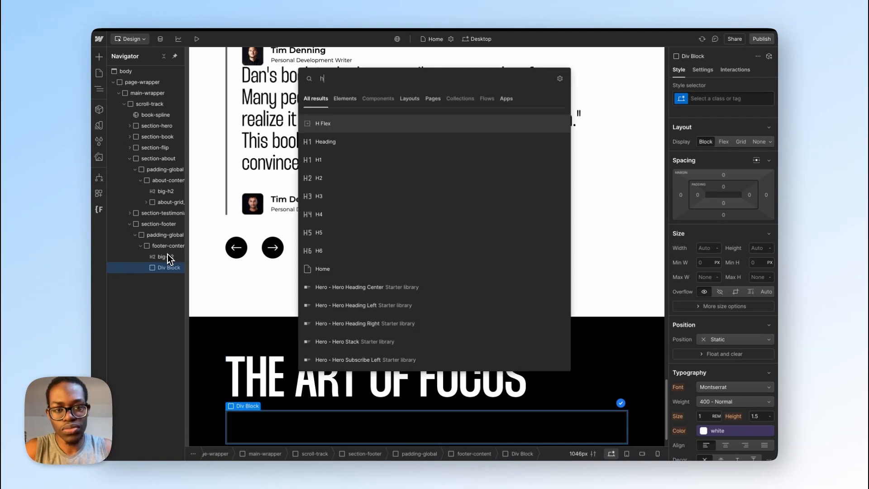
key(Down)
key(Down)
key(Down)
key(Down)
key(Return)
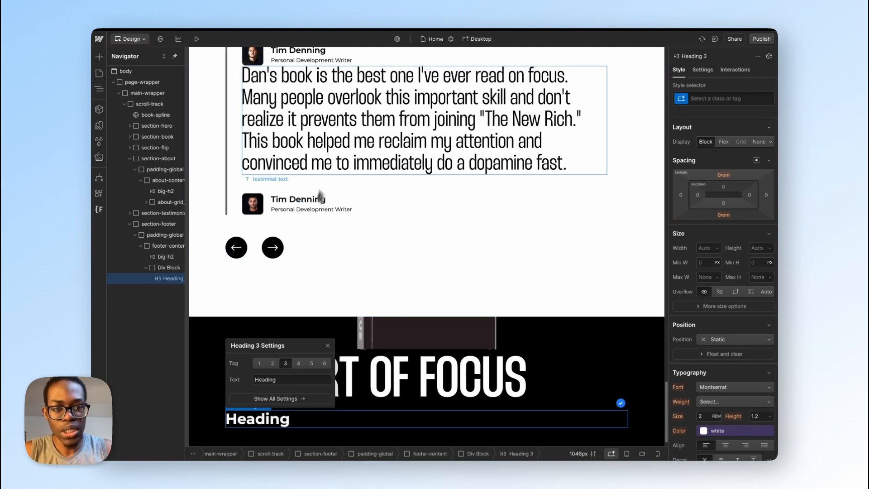
Step: Check the typography settings of the testimonial quote's text class
click(339, 130)
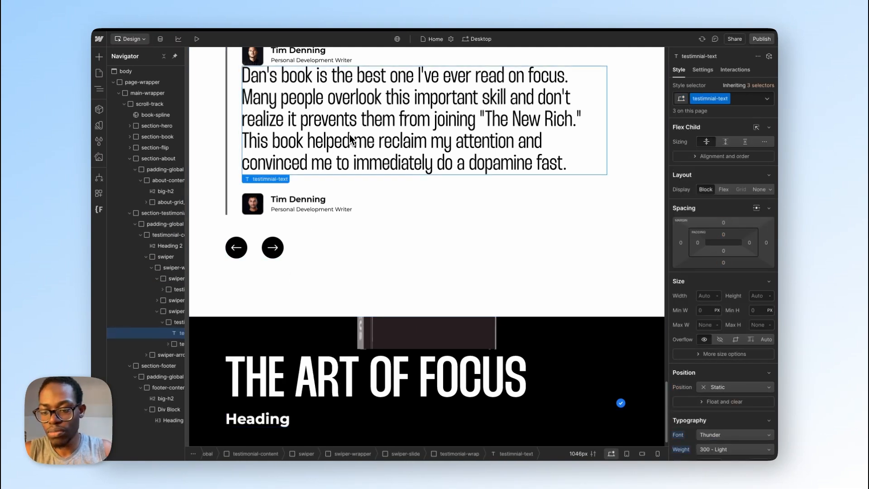
scroll(702, 256, down, 1)
scroll(702, 256, down, 1)
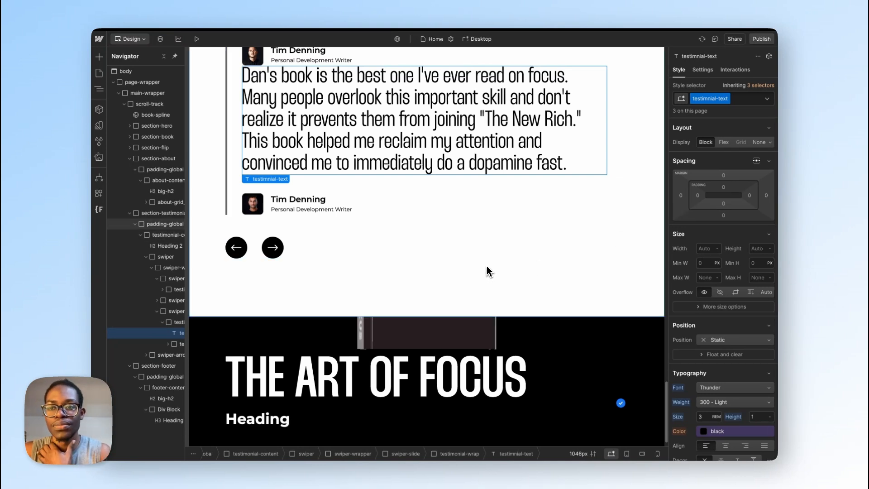
Step: In Figma, compare the "Free summary from the author" heading's text style with the type scale above the page designs
key(ctrl+Right)
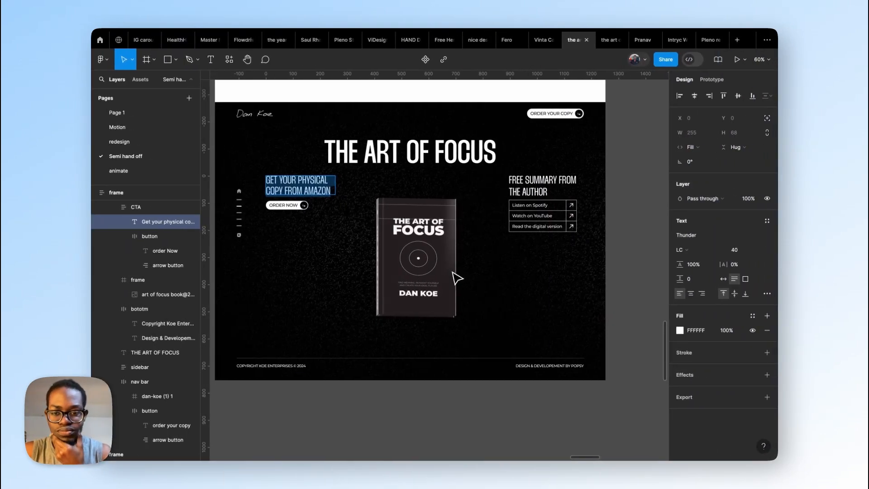
click(535, 182)
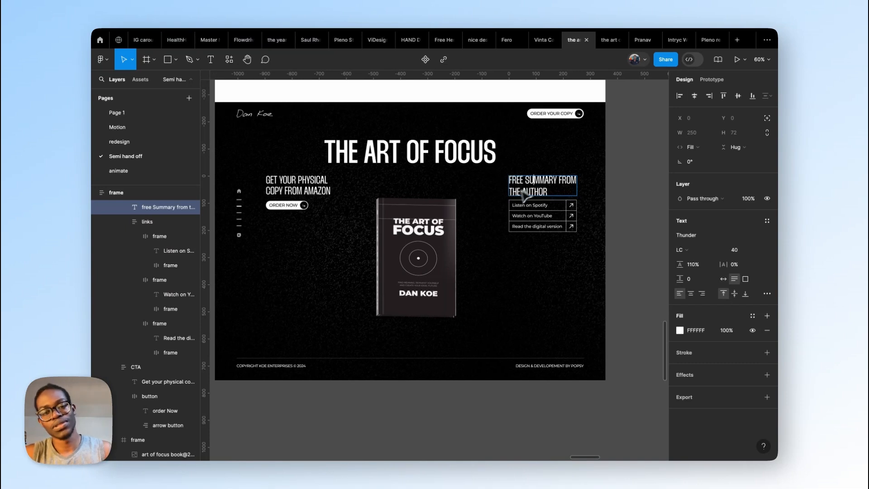
scroll(525, 194, up, 20)
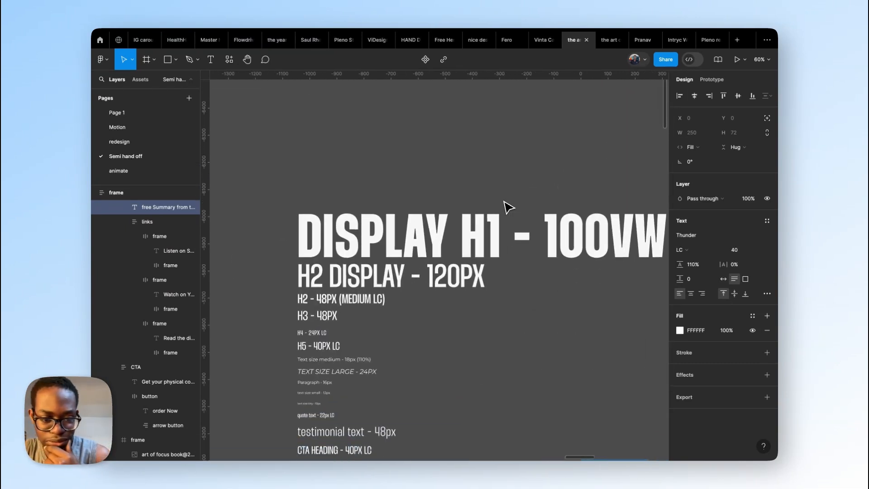
scroll(510, 208, down, 3)
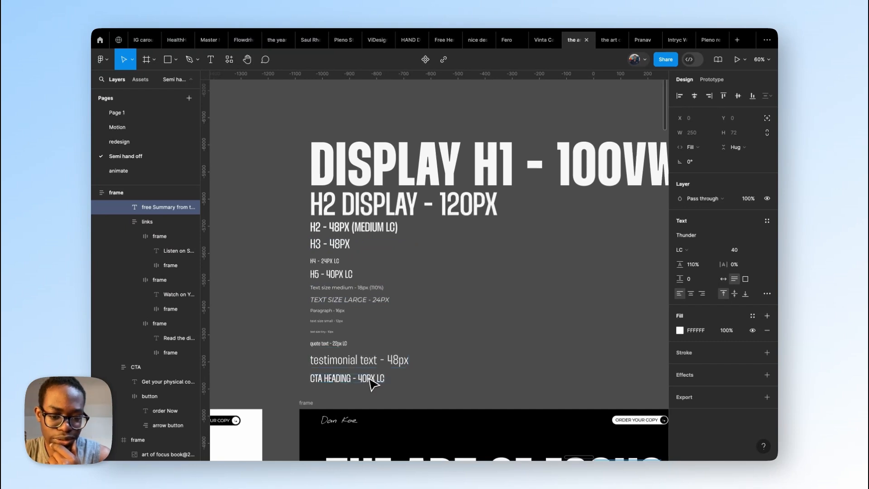
scroll(371, 384, down, 20)
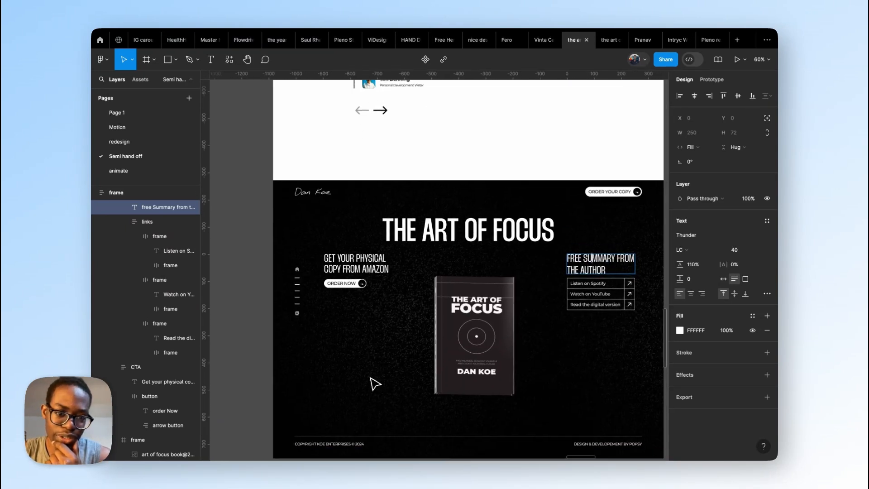
Step: Back in Webflow, give the footer's H3 heading a new class named cta-heading
key(ctrl+Left)
click(269, 420)
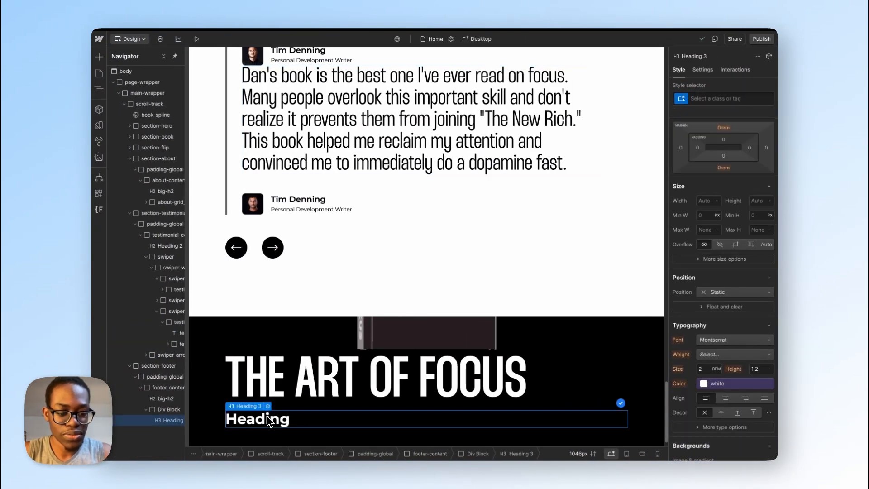
click(719, 99)
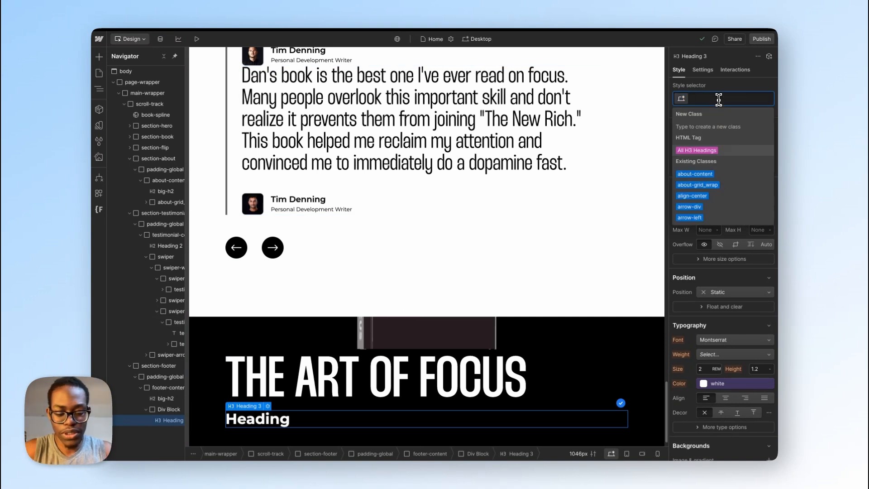
text(cta-head)
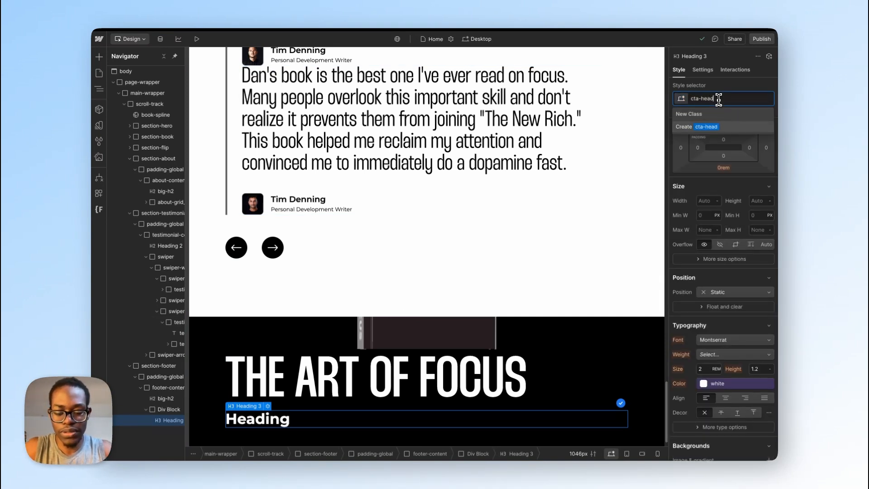
text(ing)
key(Return)
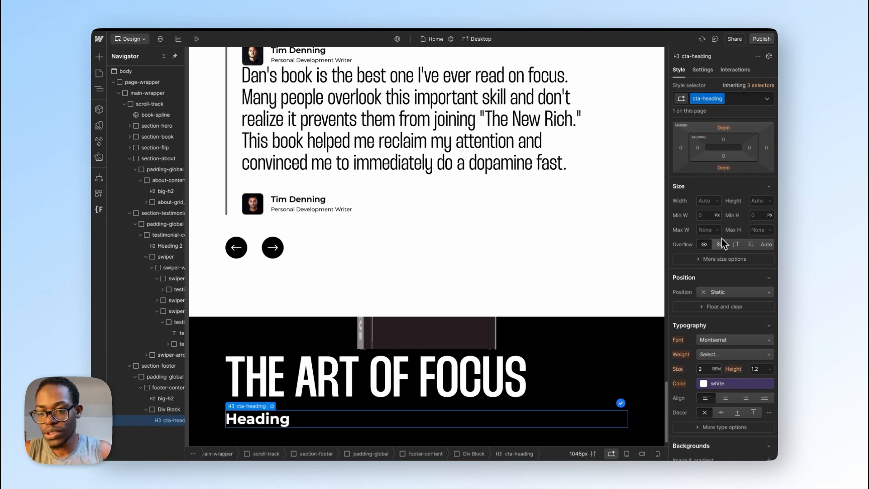
Step: Set the cta-heading class's font to Thunder, size 2.5 rem and weight 300 - Light
scroll(724, 317, down, 1)
click(724, 327)
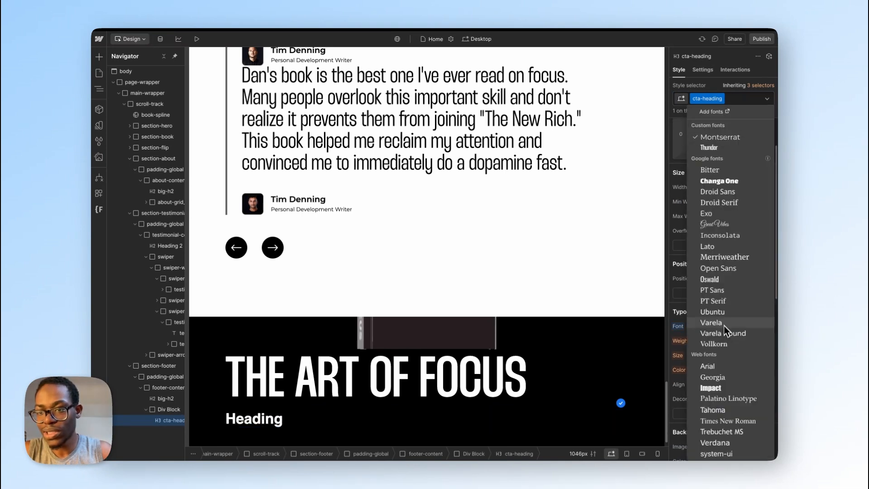
click(728, 150)
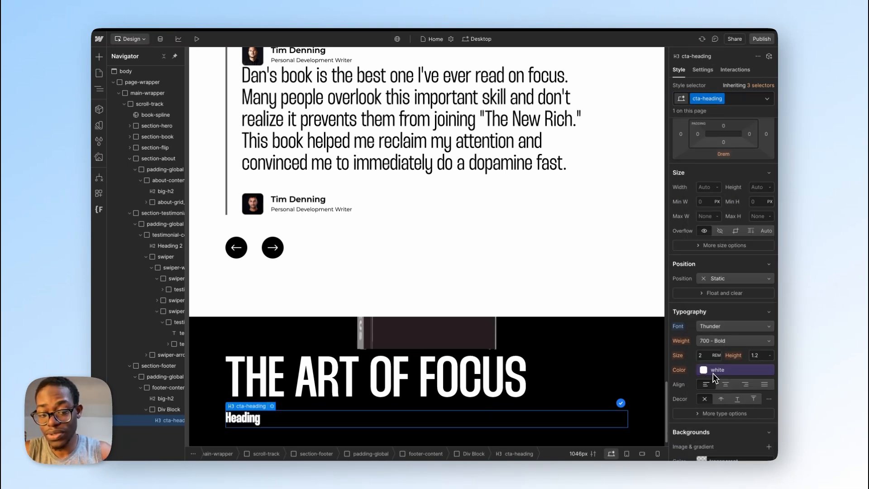
click(706, 383)
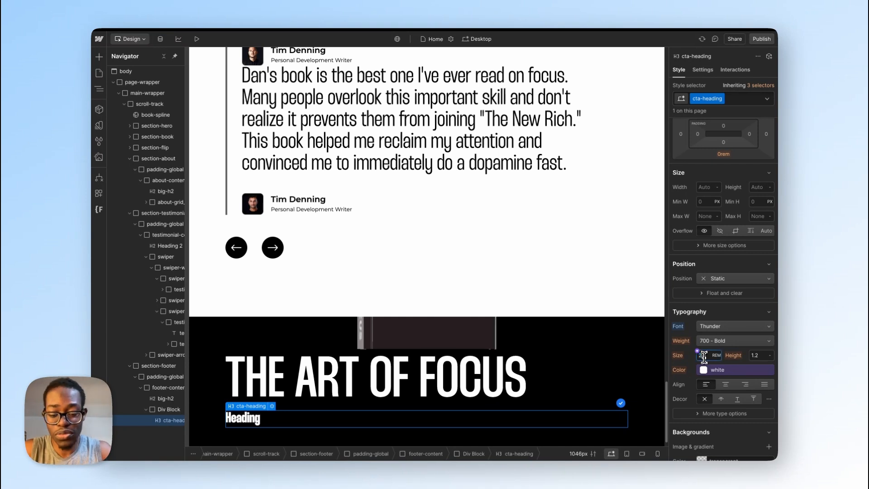
key(Return)
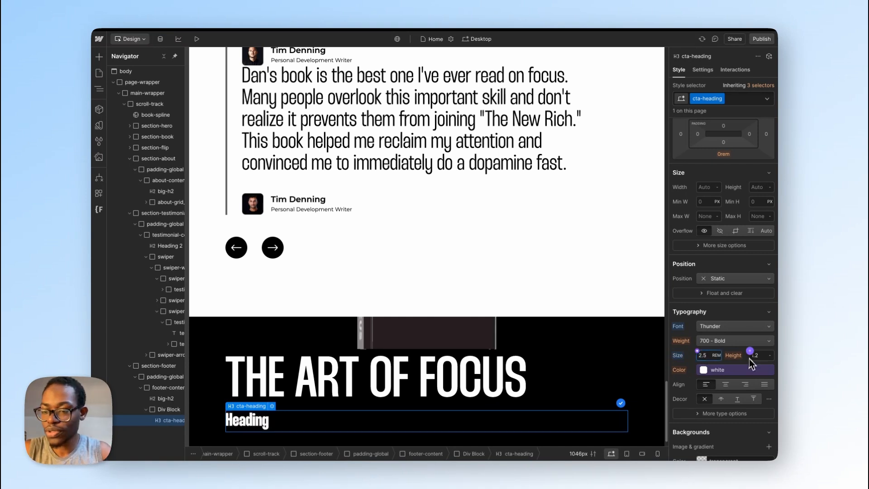
click(742, 341)
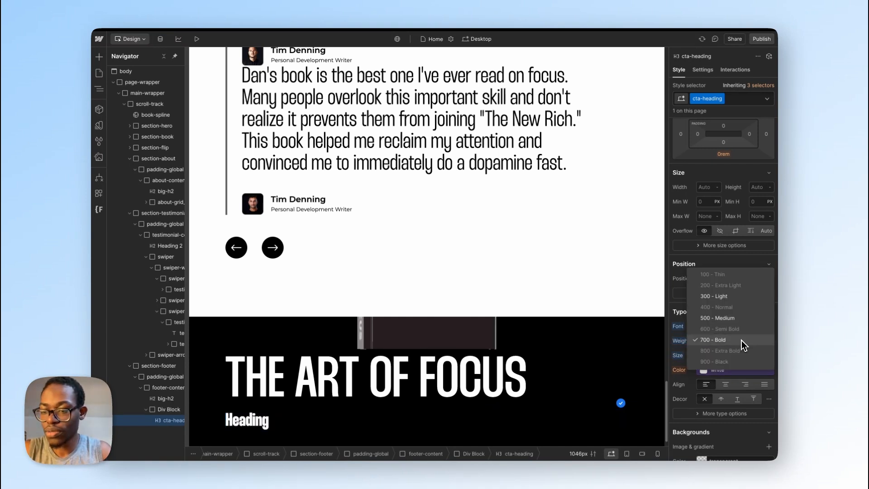
click(735, 298)
Step: Check the "Get your physical copy from Amazon" heading's line height in Figma and set cta-heading's line height to 1 in Webflow
key(ctrl+Right)
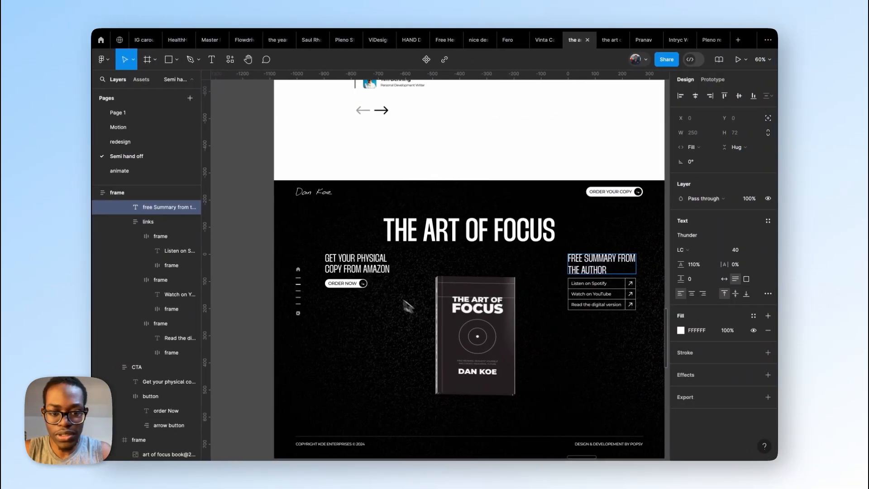
click(366, 261)
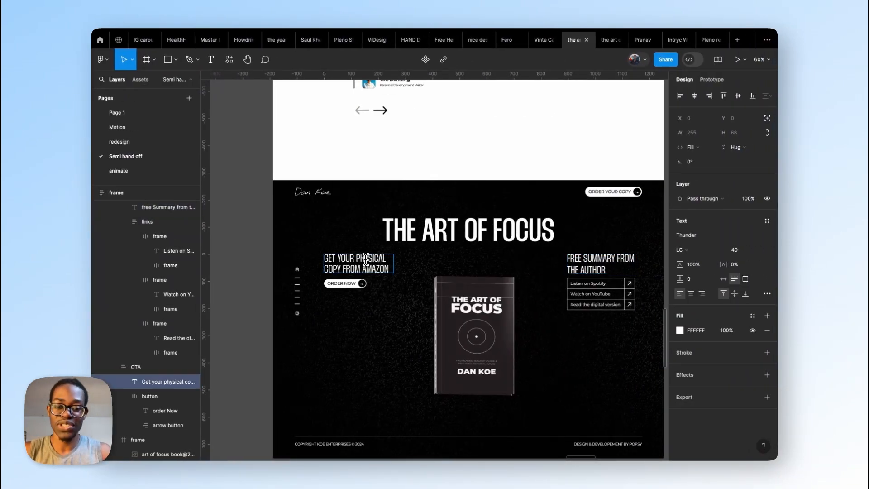
key(ctrl+Left)
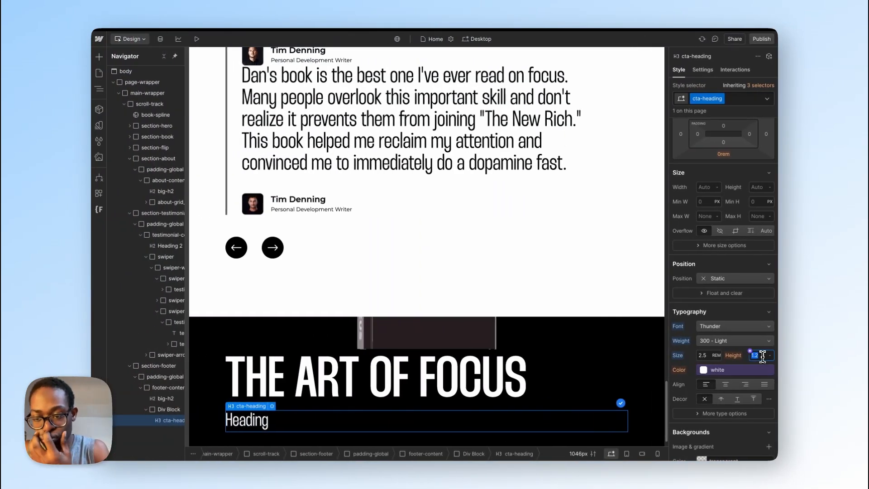
text(1)
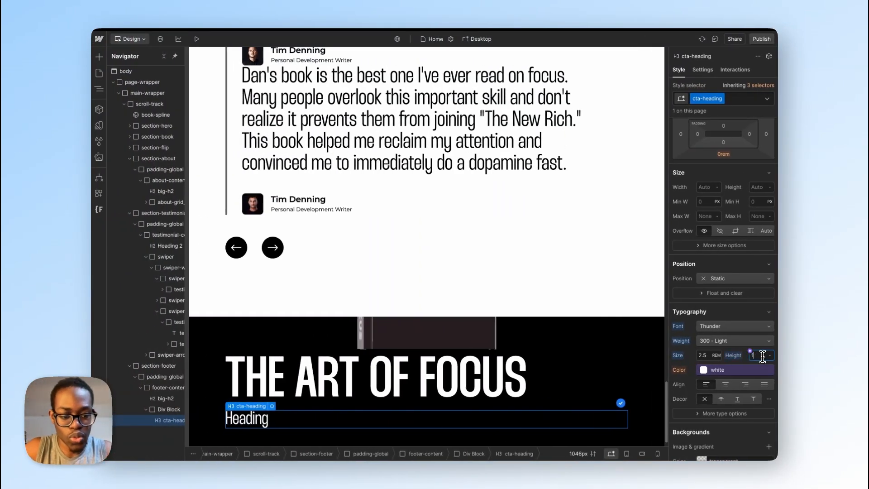
Step: Copy the Amazon heading's text from Figma and replace the footer H3's placeholder with "Get your physical copy from Amazon"
key(ctrl+Right)
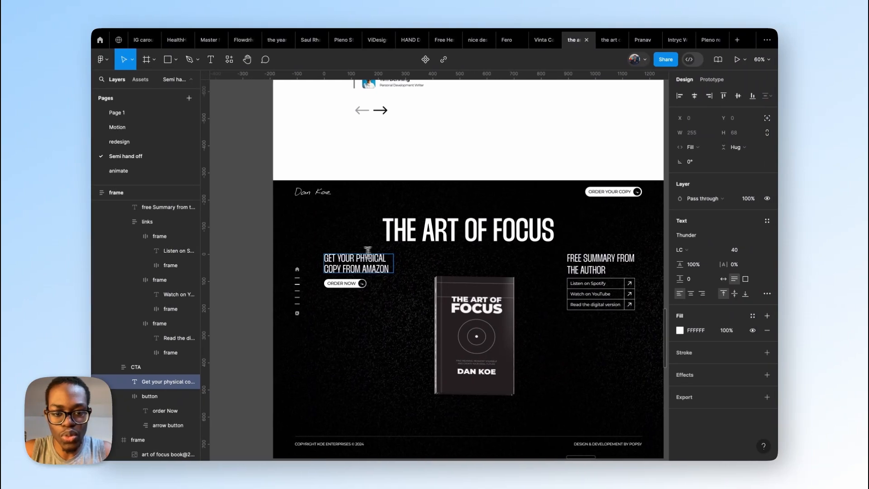
double_click(353, 258)
key(ctrl+Left)
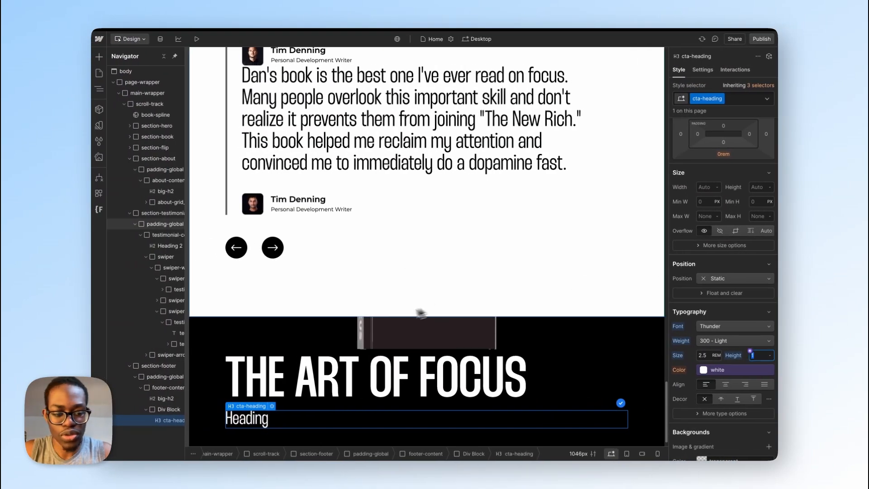
click(247, 422)
double_click(252, 420)
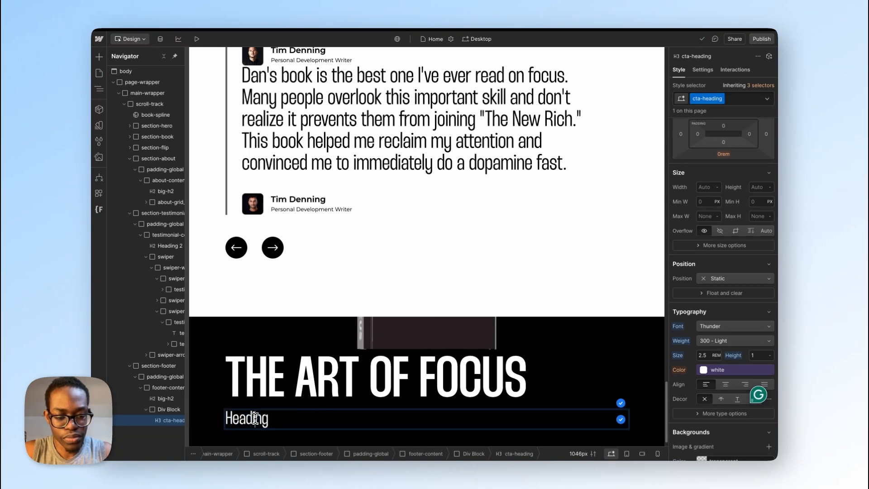
key(super+a)
text(Get your physical copy from Amazon)
key(Escape)
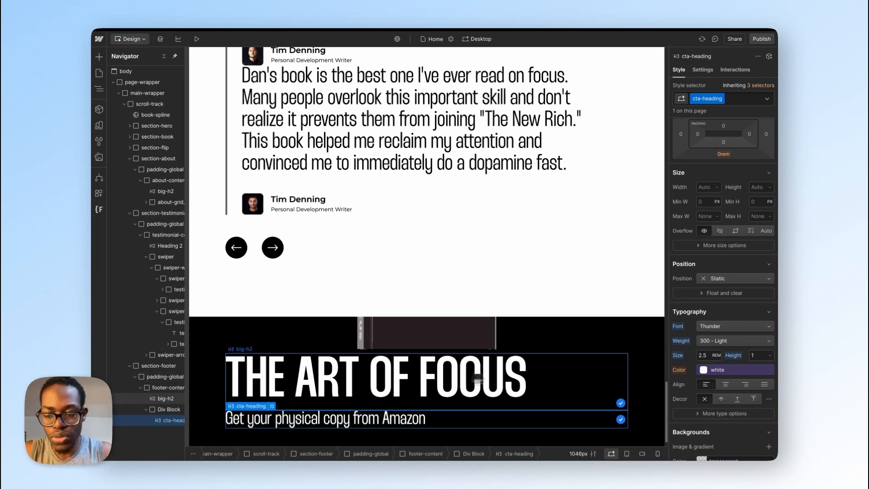
Step: Set the cta-heading class's capitalization to all uppercase
scroll(729, 378, down, 5)
scroll(733, 383, down, 9)
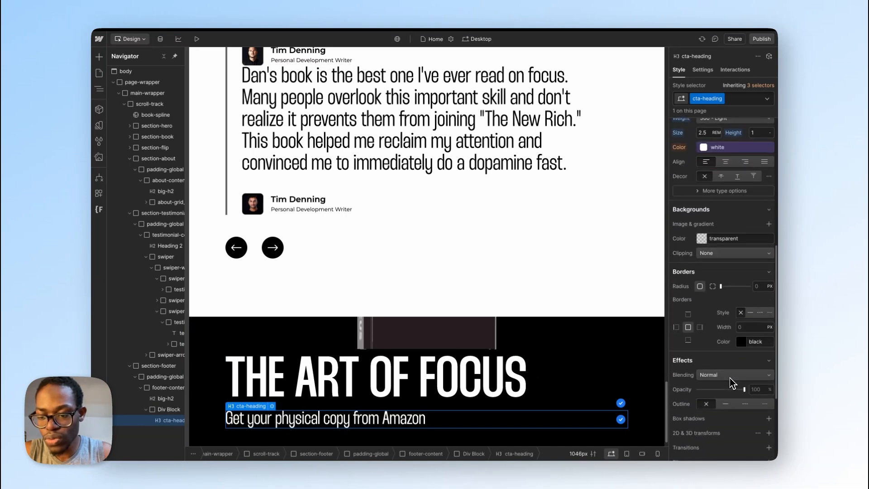
scroll(736, 325, down, 1)
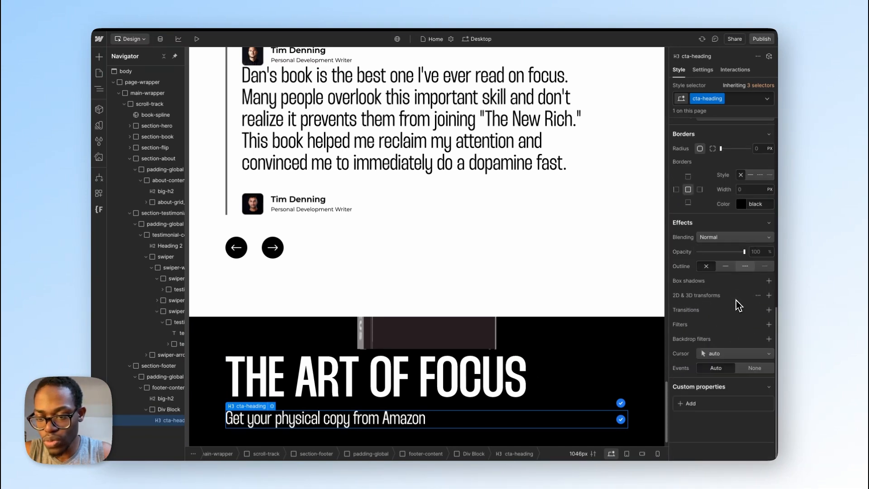
scroll(736, 300, up, 2)
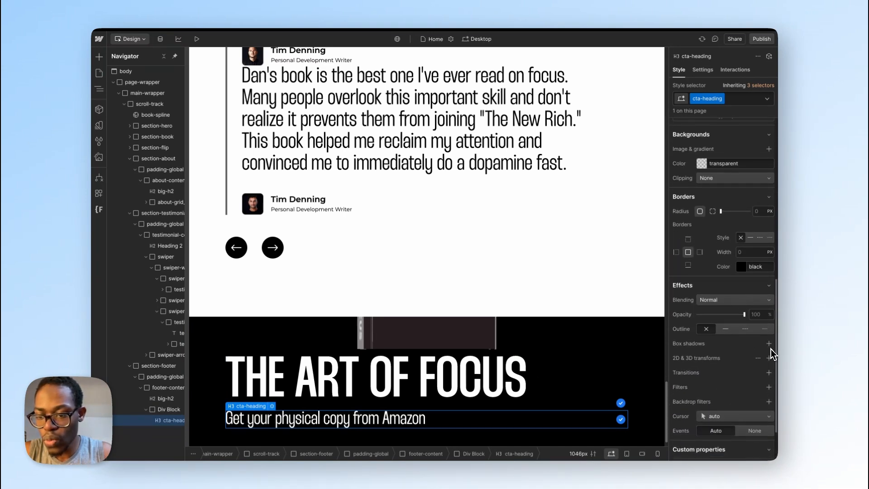
scroll(736, 345, up, 3)
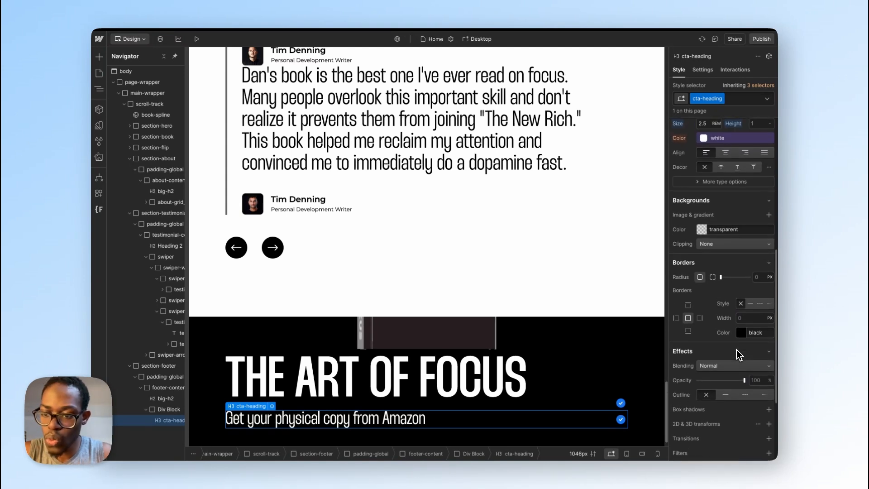
scroll(737, 355, down, 4)
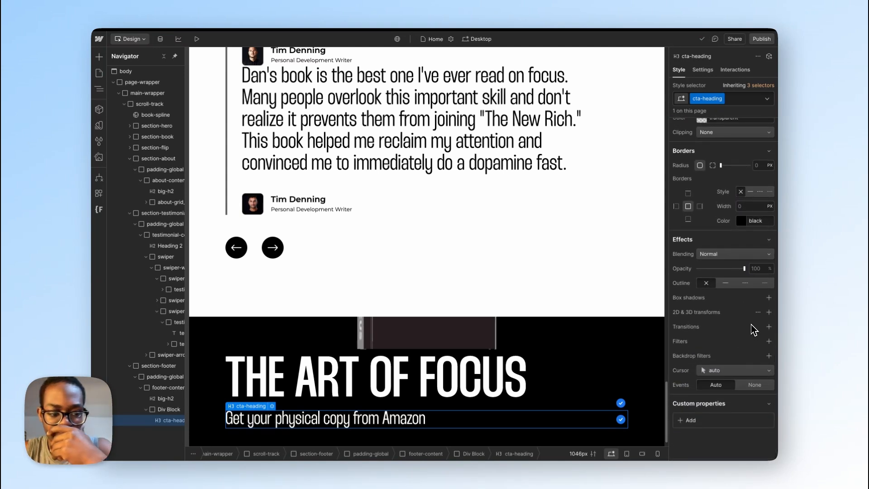
scroll(761, 308, up, 10)
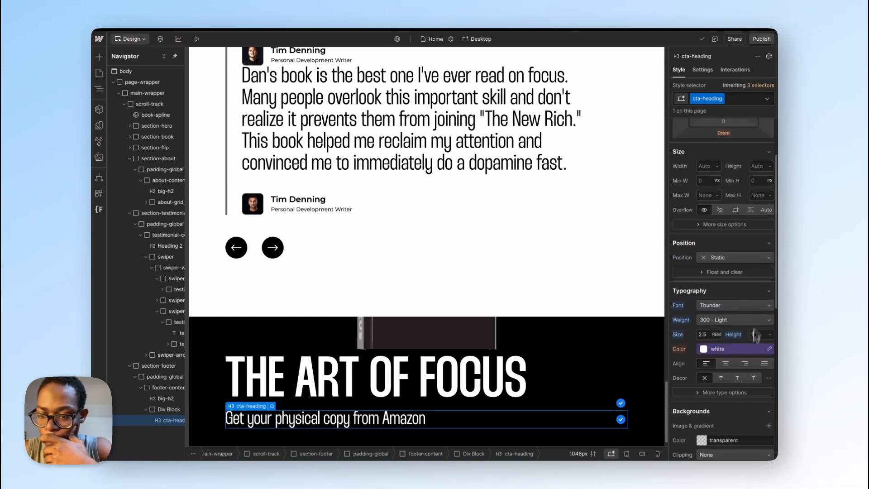
click(747, 397)
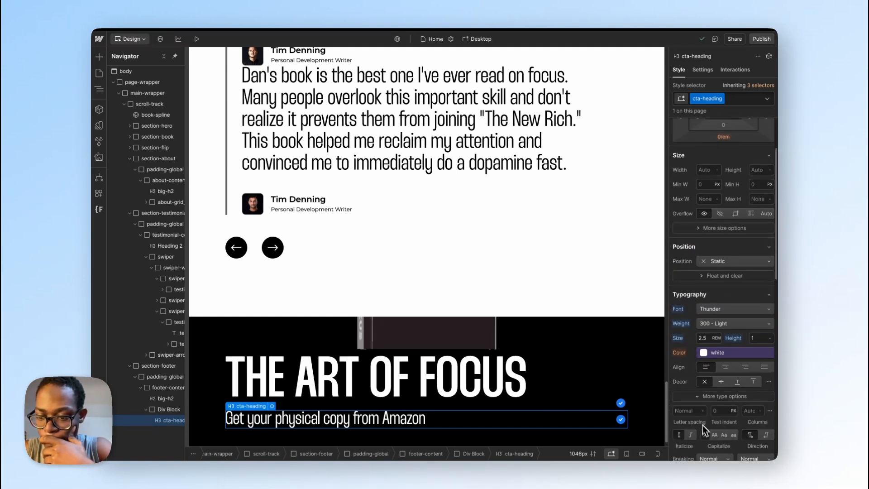
click(715, 435)
scroll(487, 362, down, 2)
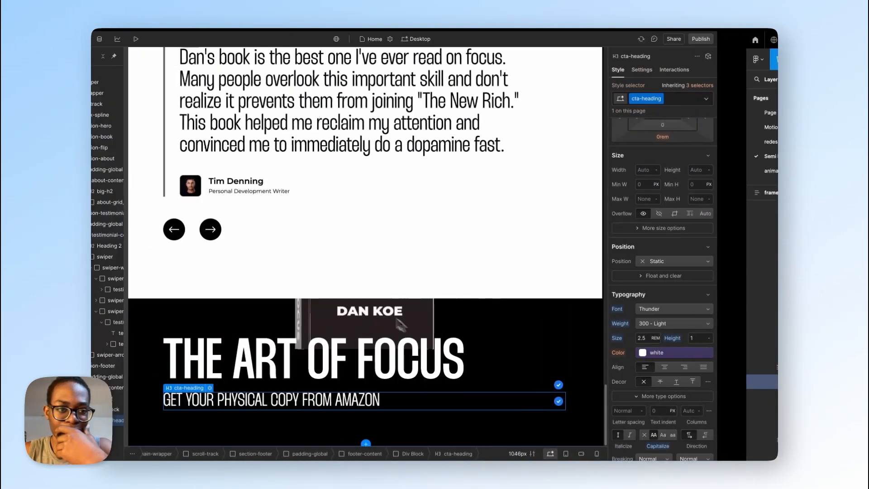
Step: Open the Style Guide page and select the "Order item" button with the arrow icon in its Buttons section
click(99, 88)
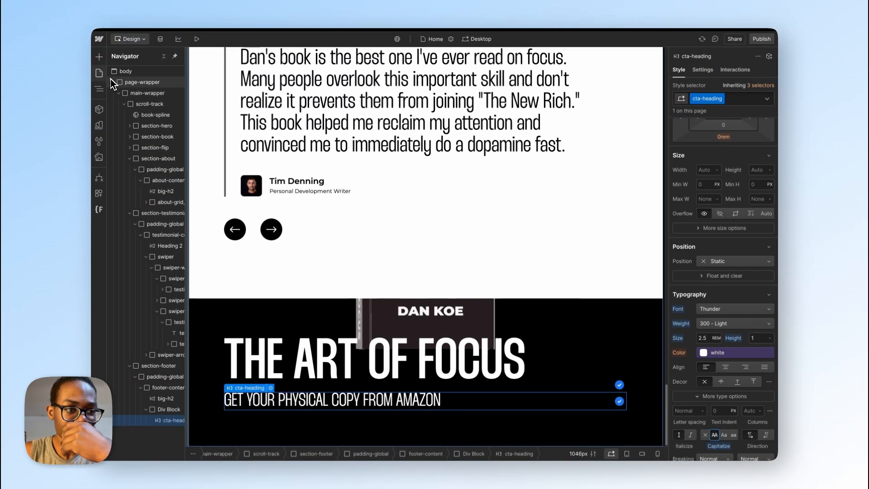
click(103, 77)
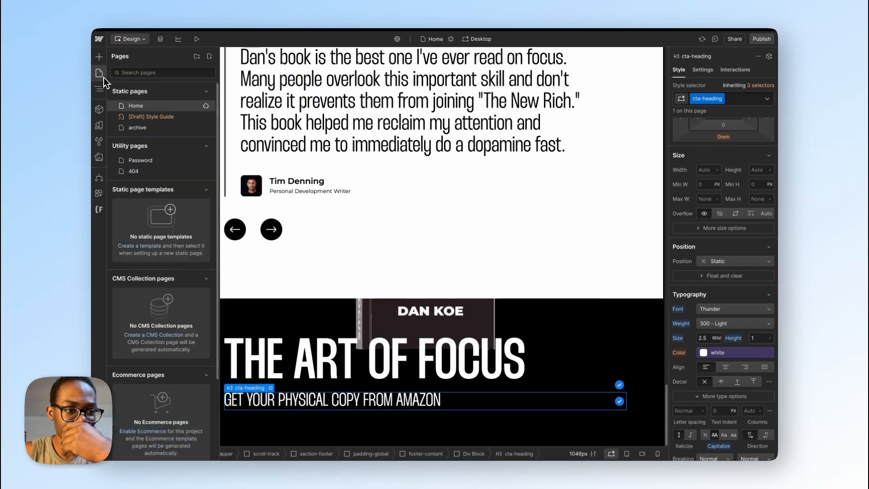
click(153, 119)
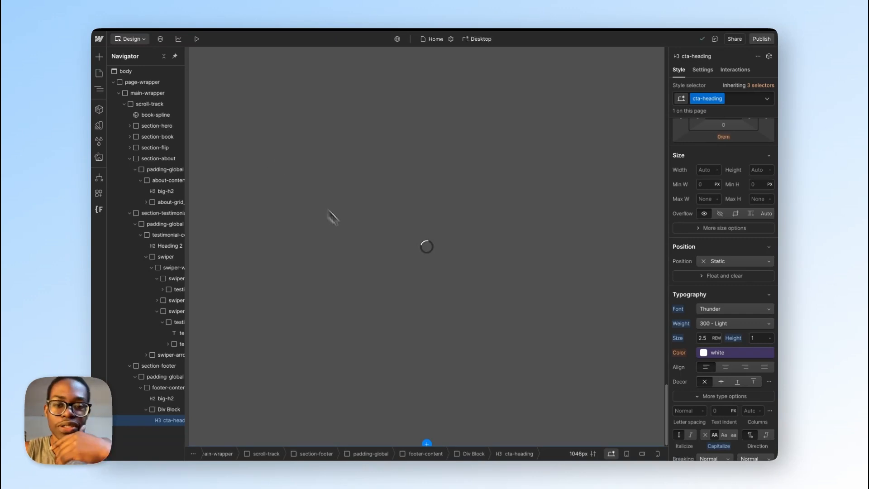
scroll(370, 253, down, 10)
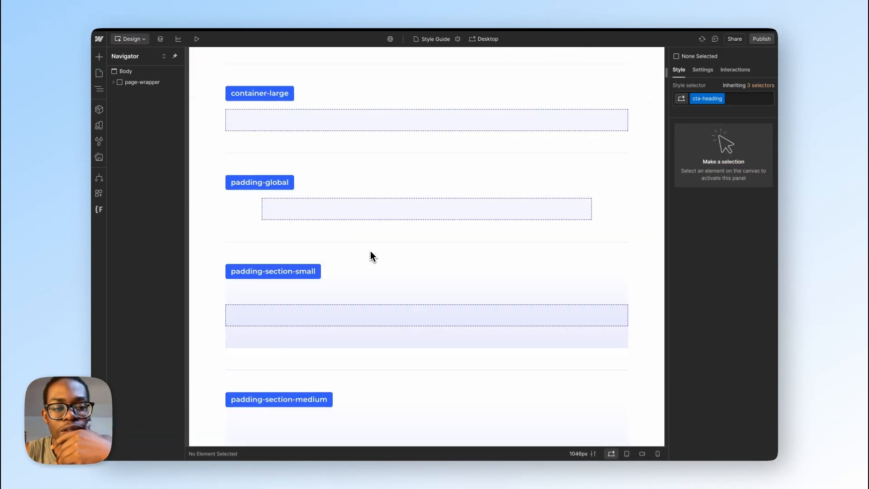
scroll(372, 257, down, 15)
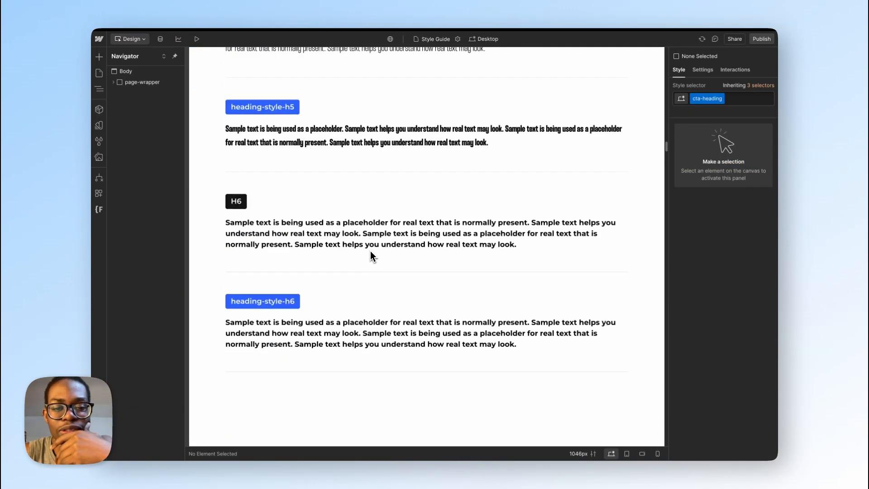
scroll(371, 257, down, 15)
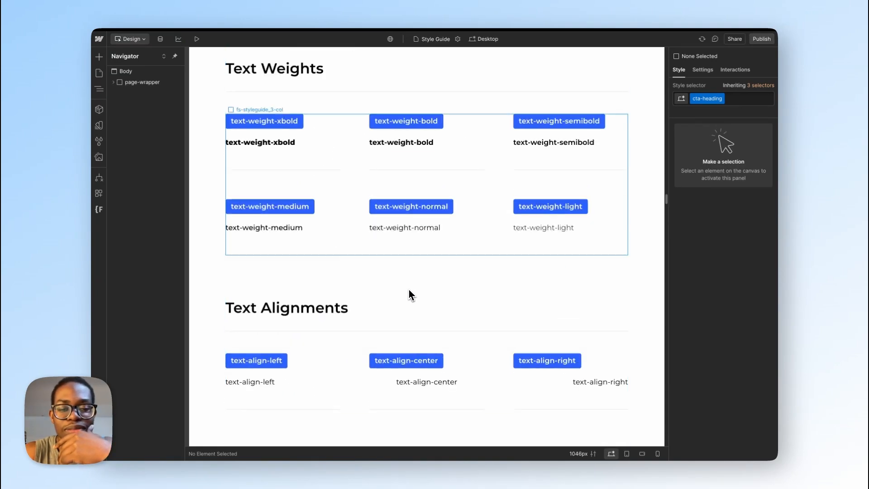
scroll(426, 317, down, 7)
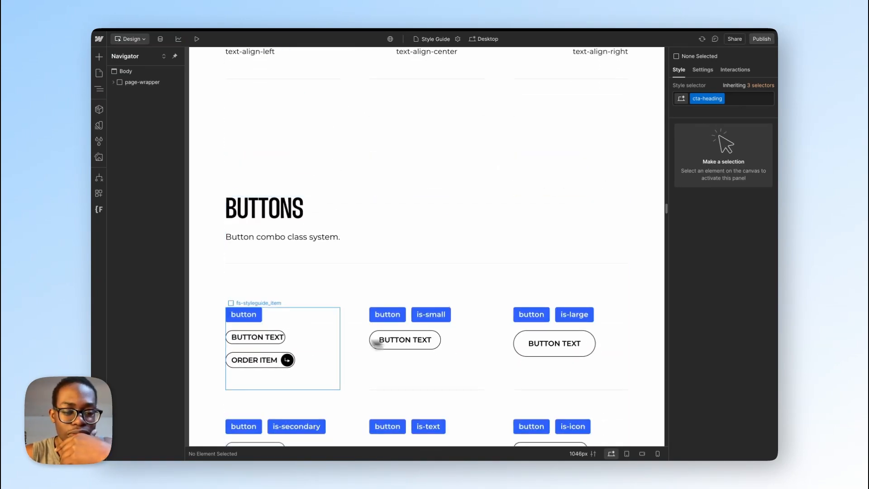
click(260, 360)
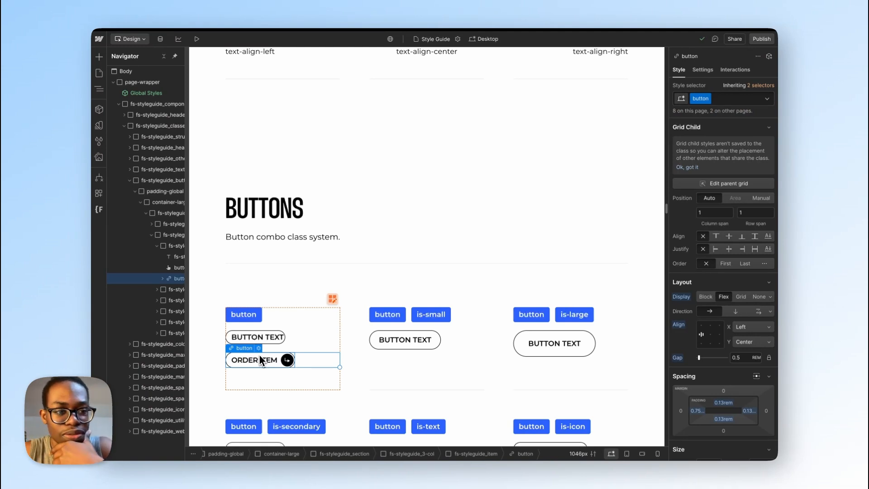
mouse_move(96, 269)
click(121, 248)
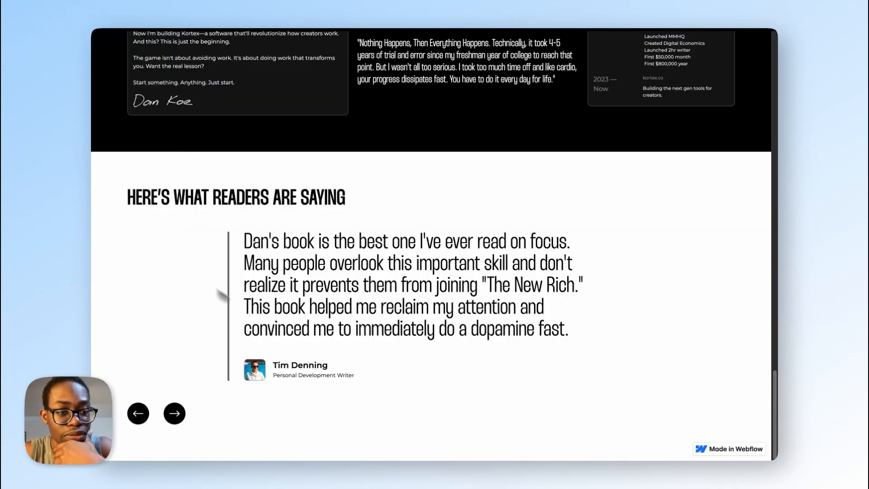
mouse_move(96, 251)
click(113, 229)
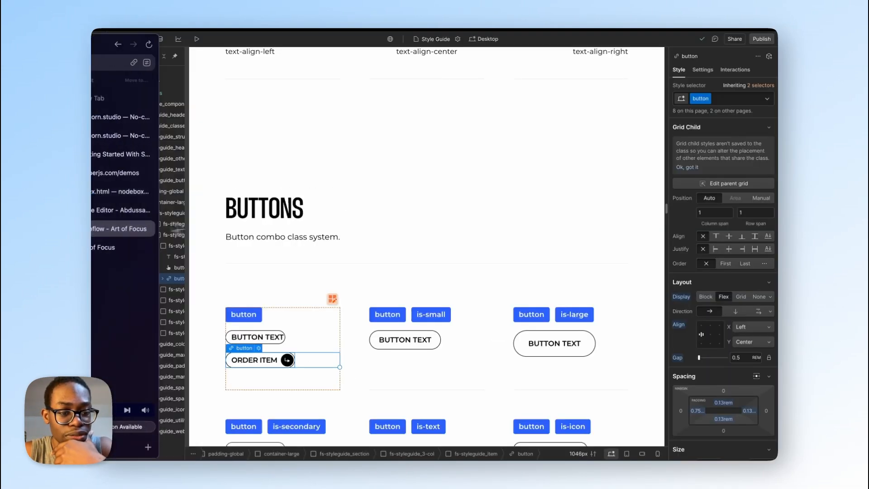
Step: Delete the archive page from the site and return to the Home page
click(103, 74)
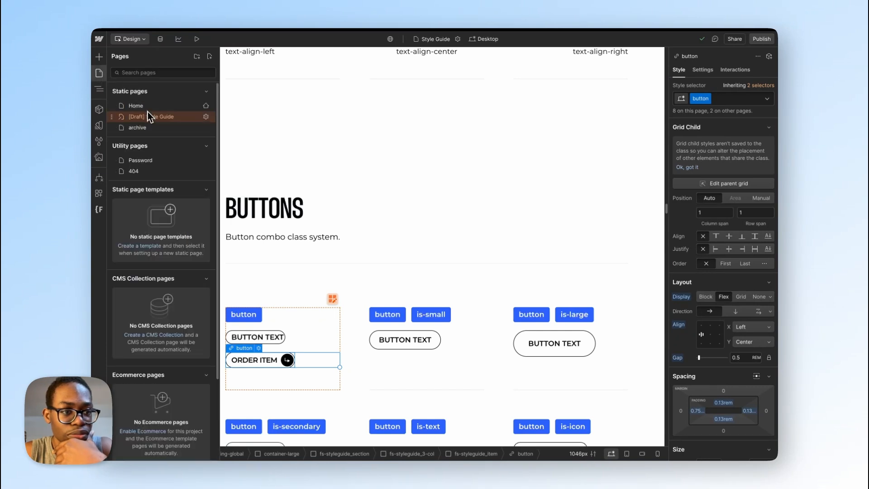
click(206, 128)
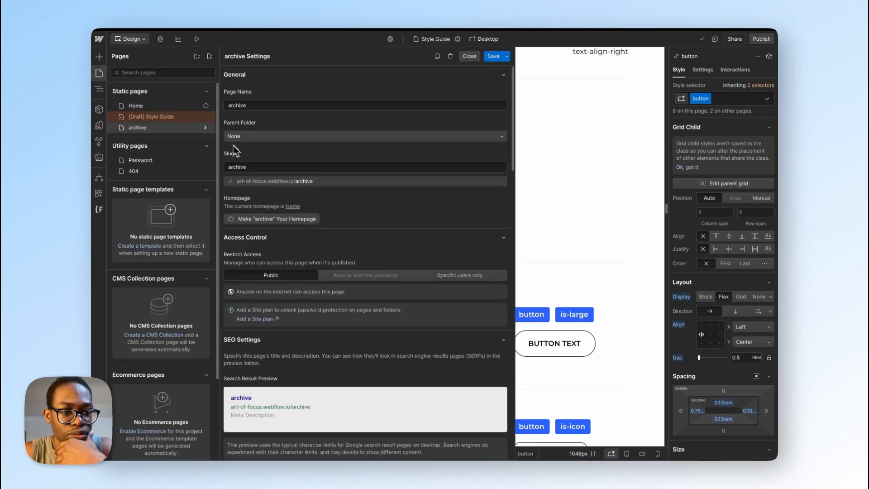
click(451, 57)
click(530, 271)
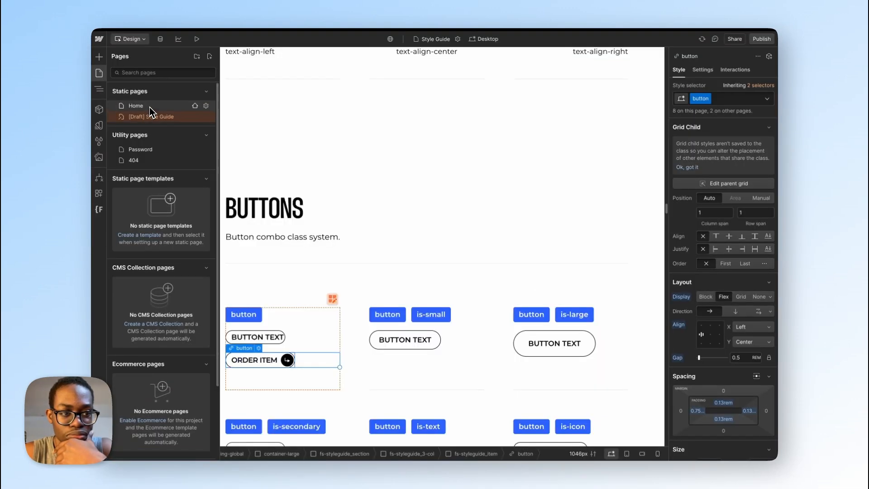
click(150, 108)
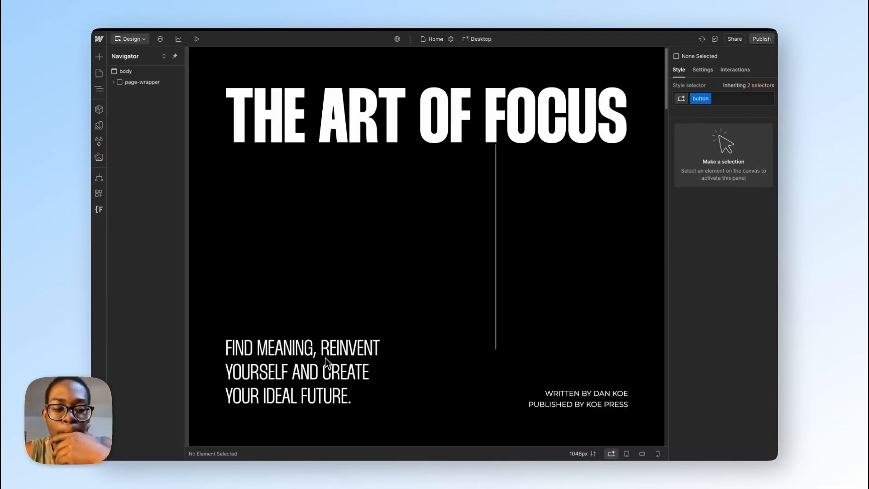
Step: Paste the copied "Order item" button below the "Get your physical copy from Amazon" heading in the footer
scroll(317, 393, down, 15)
scroll(320, 398, down, 20)
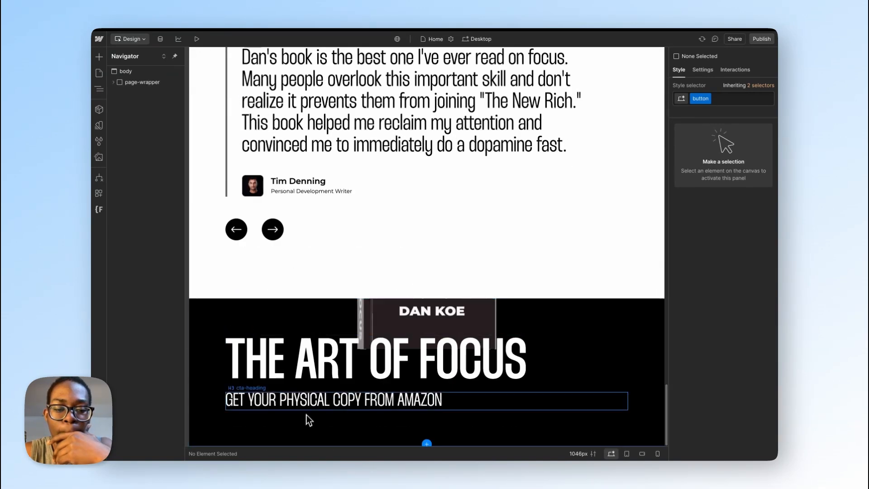
click(312, 408)
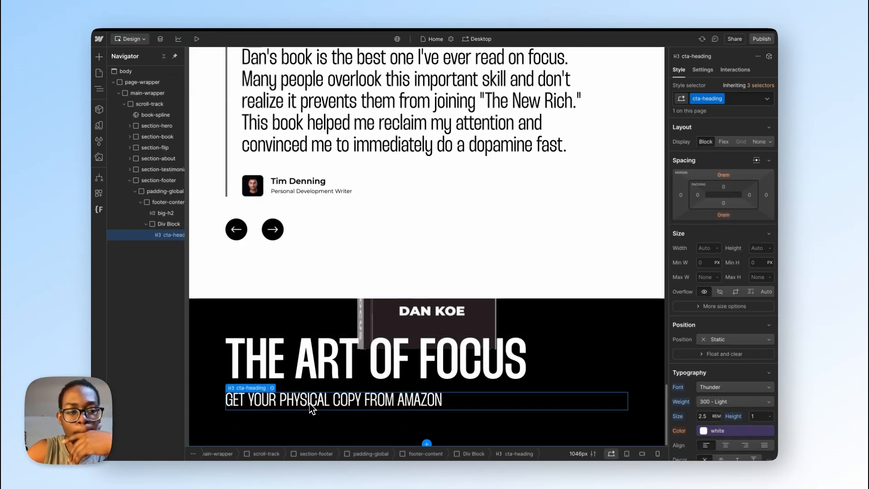
key(ctrl+v)
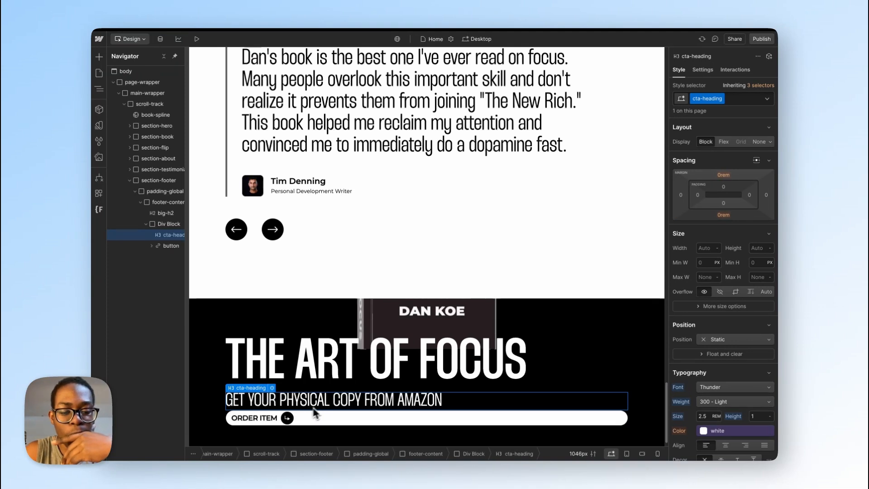
Step: Give the div block holding the Amazon heading and button the new class left-cta
click(158, 224)
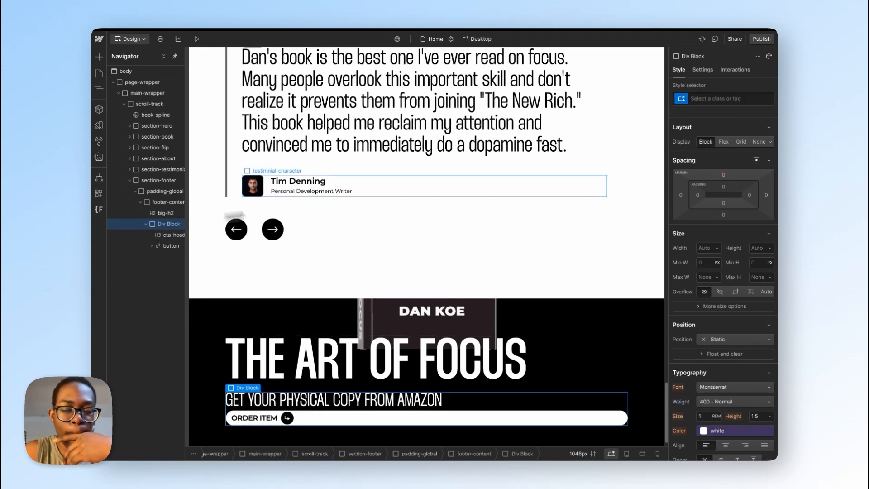
click(716, 98)
text(lef)
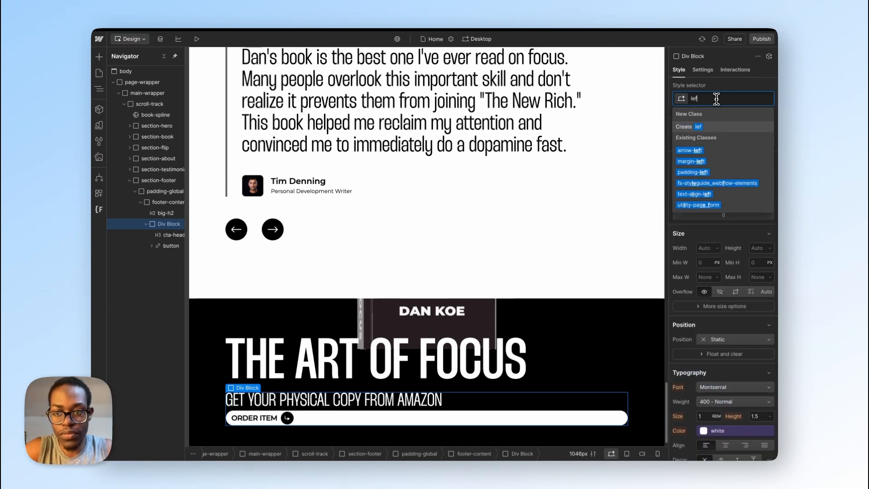
text(t-cta)
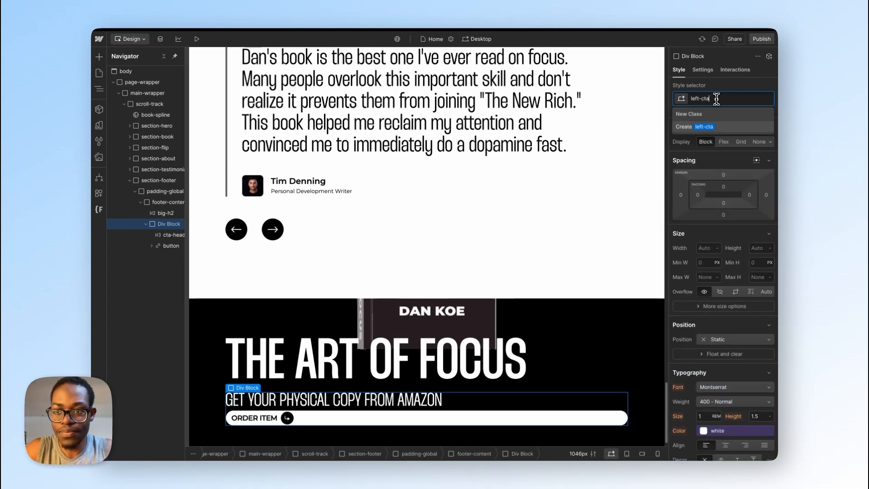
key(Return)
Step: Make left-cta a vertical flex layout with its items aligned to the left and top
click(723, 142)
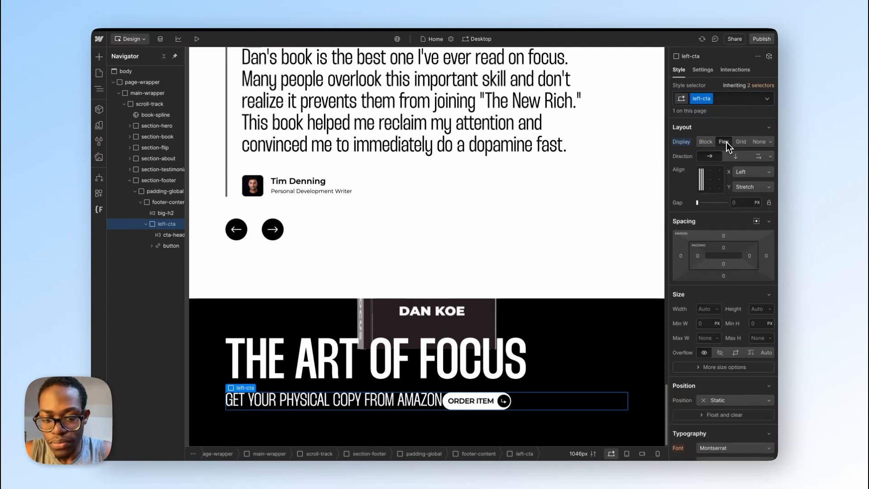
click(736, 157)
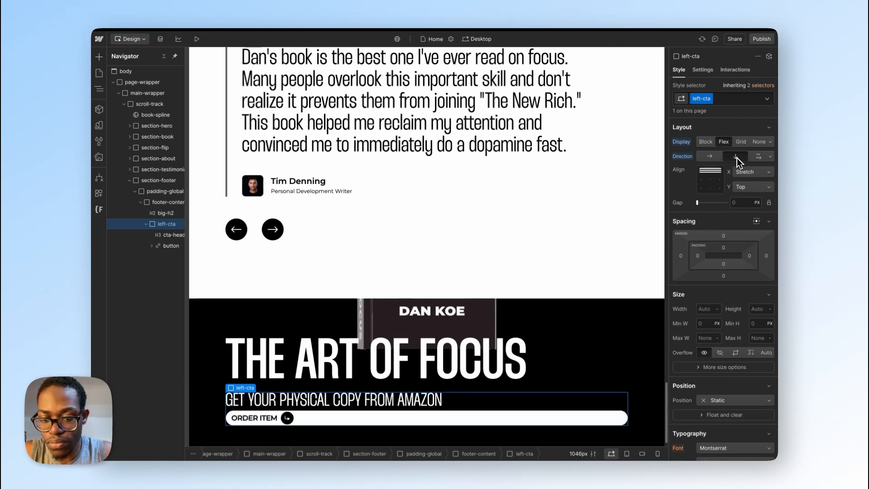
click(704, 180)
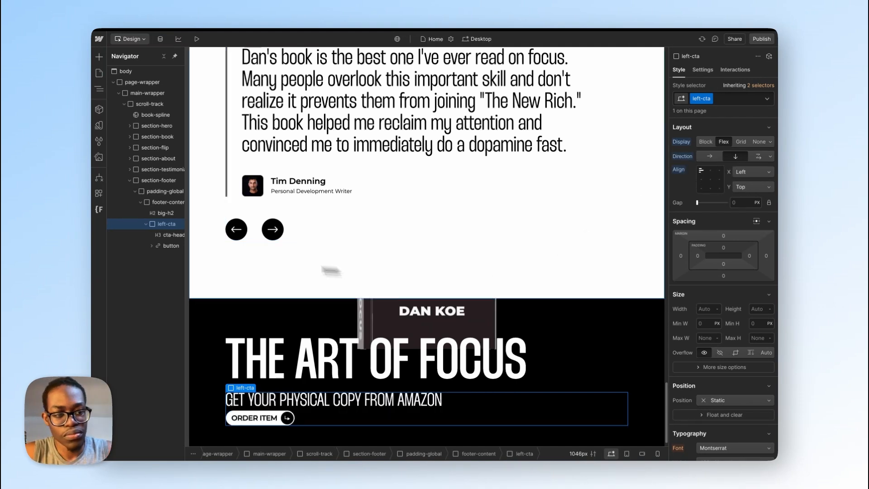
Step: Check the footer call-to-action text blocks in Figma, then set the left-cta gap to 1.5 rem in Webflow
key(ctrl+Right)
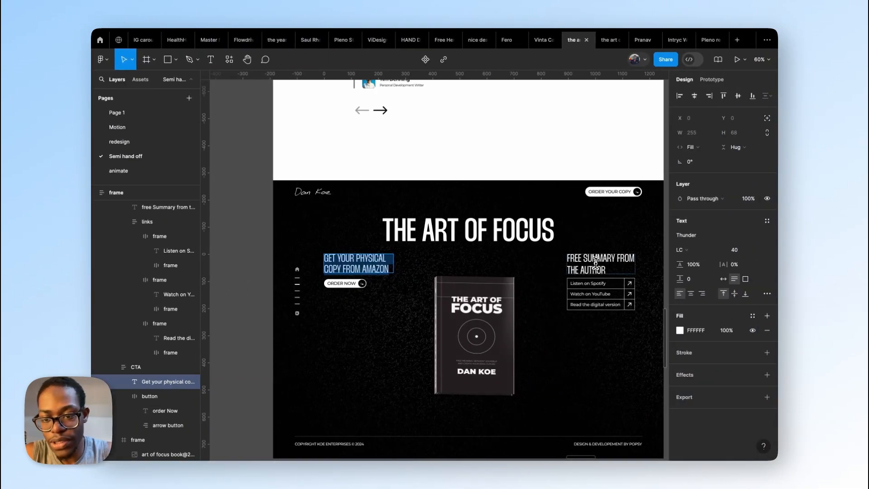
click(593, 262)
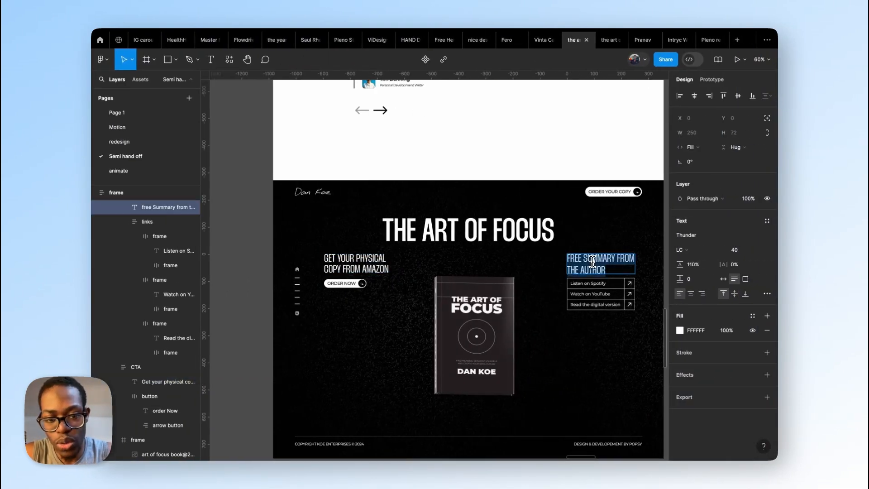
key(ctrl+Left)
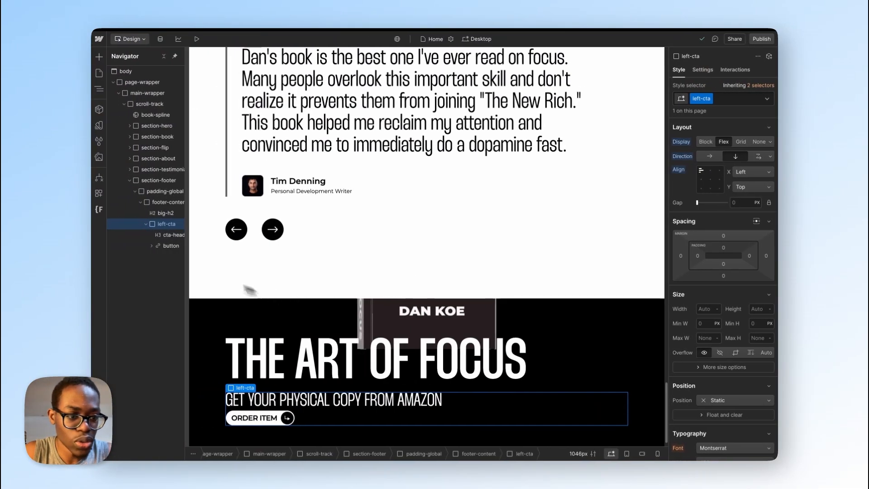
key(ctrl+Right)
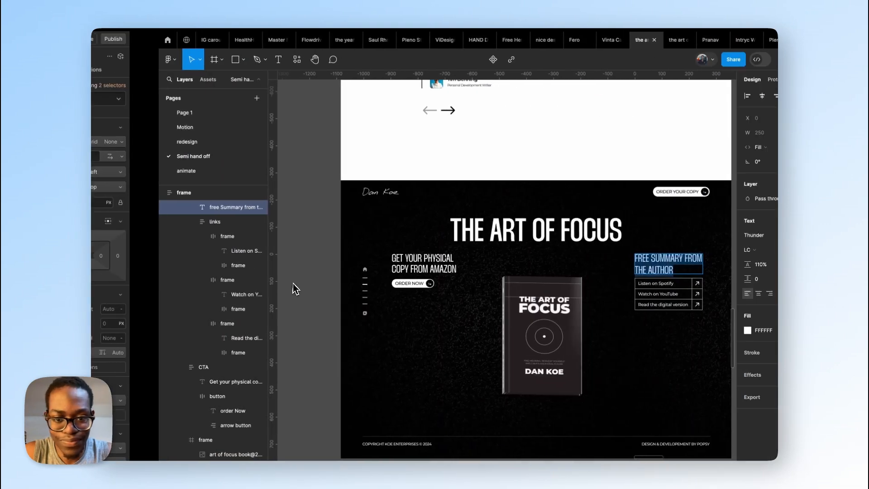
click(363, 268)
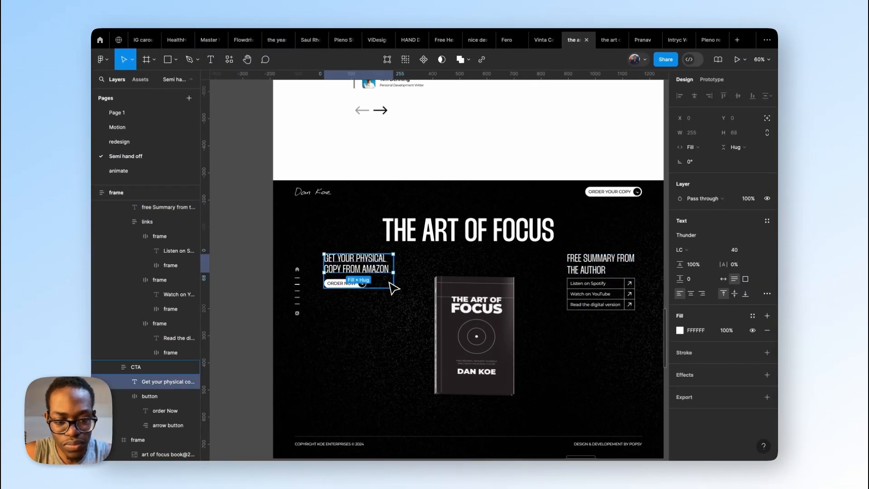
key(ctrl+Left)
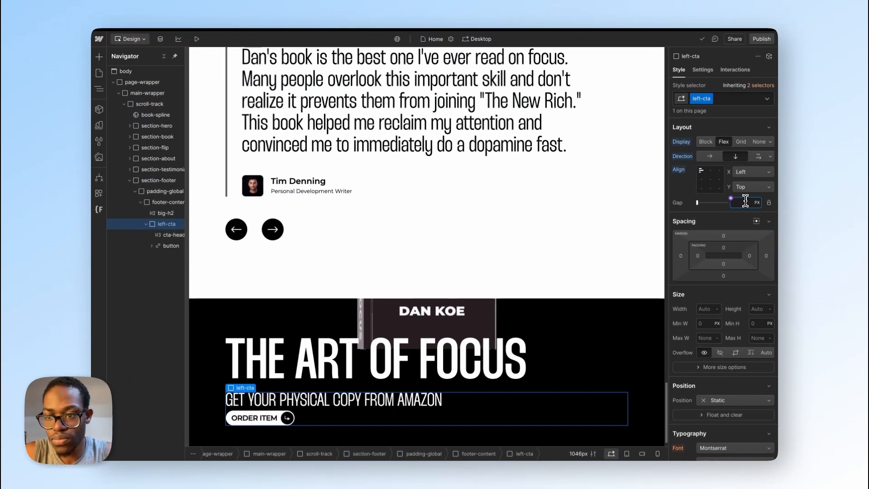
text(24)
key(Return)
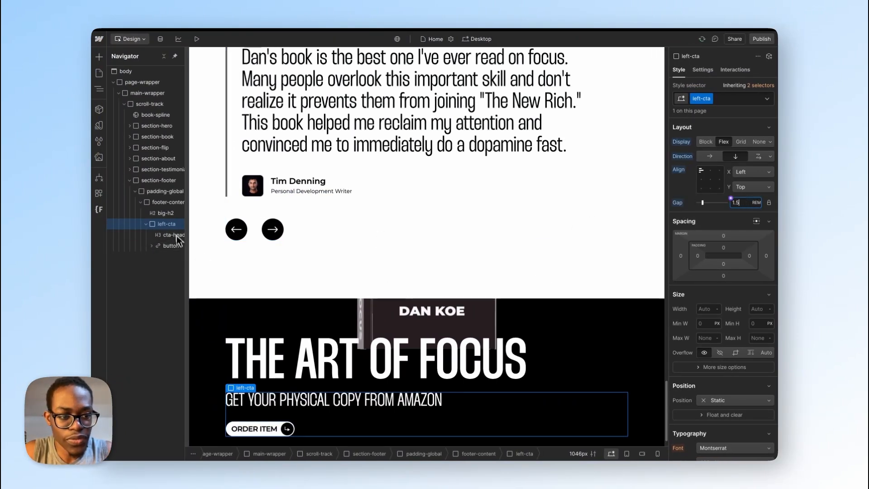
Step: Add a div block after left-cta inside footer-content and give it the new class right-cta
click(146, 224)
click(160, 206)
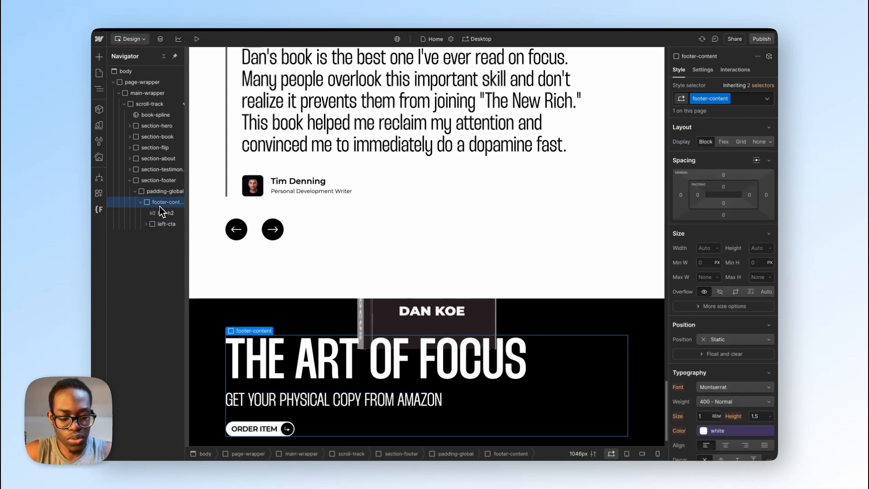
key(ctrl+e)
text(div)
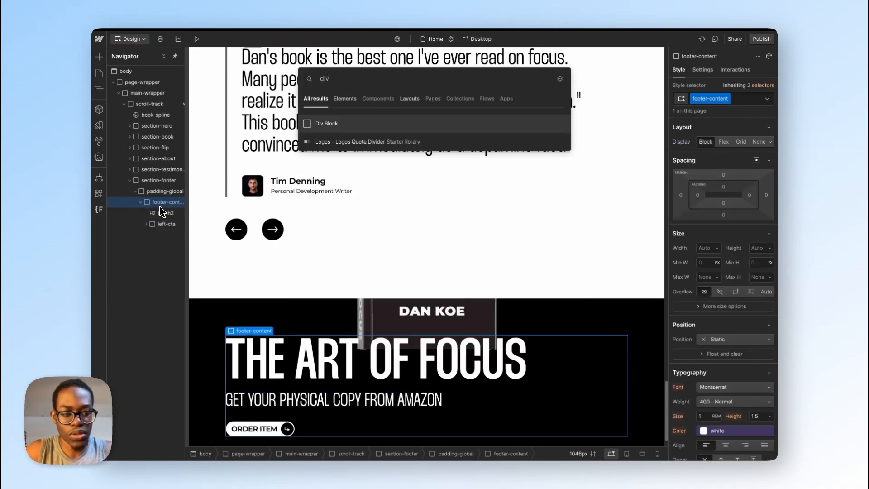
key(Return)
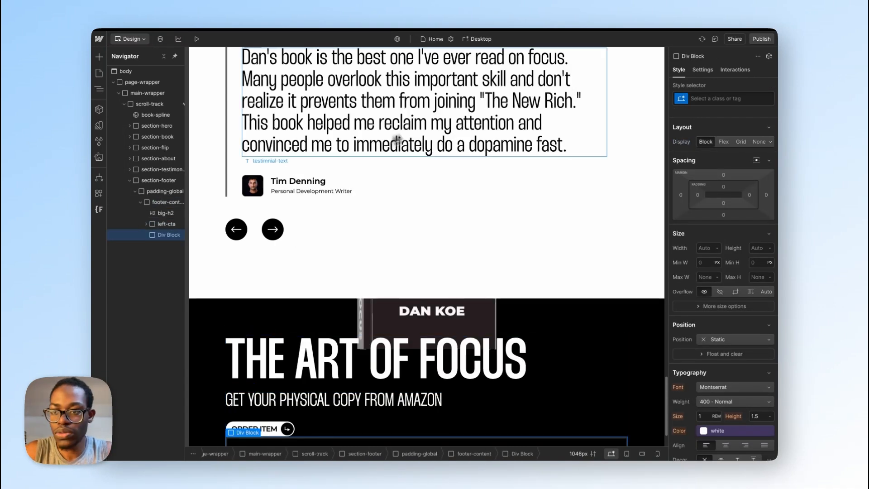
click(712, 98)
text(right)
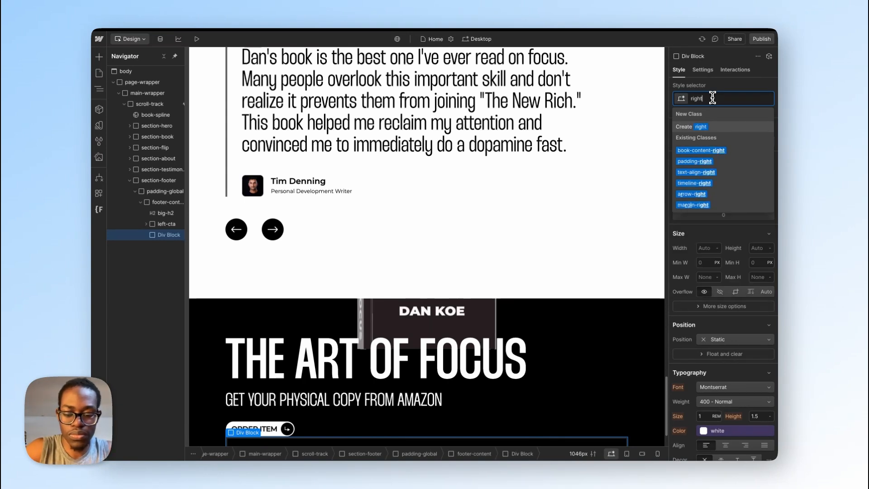
text(-cta)
key(Return)
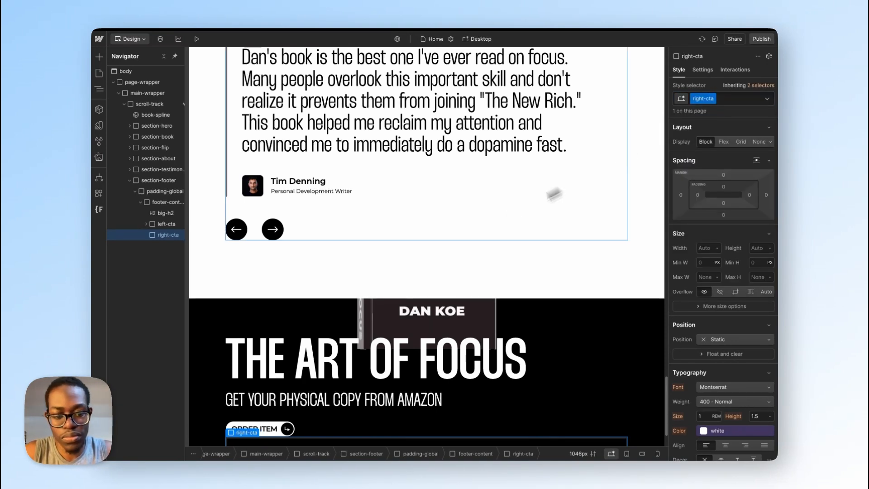
Step: Copy the Amazon cta-heading and paste it into the empty right-cta block
scroll(453, 277, down, 2)
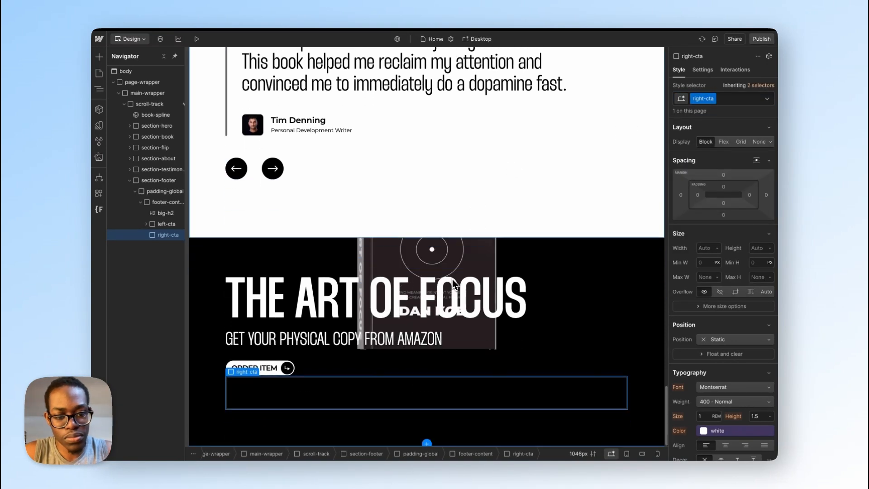
click(346, 338)
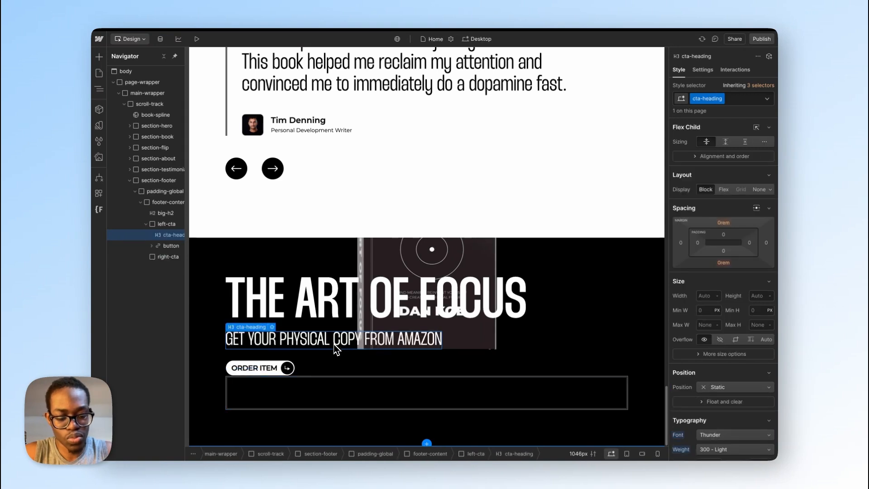
click(315, 400)
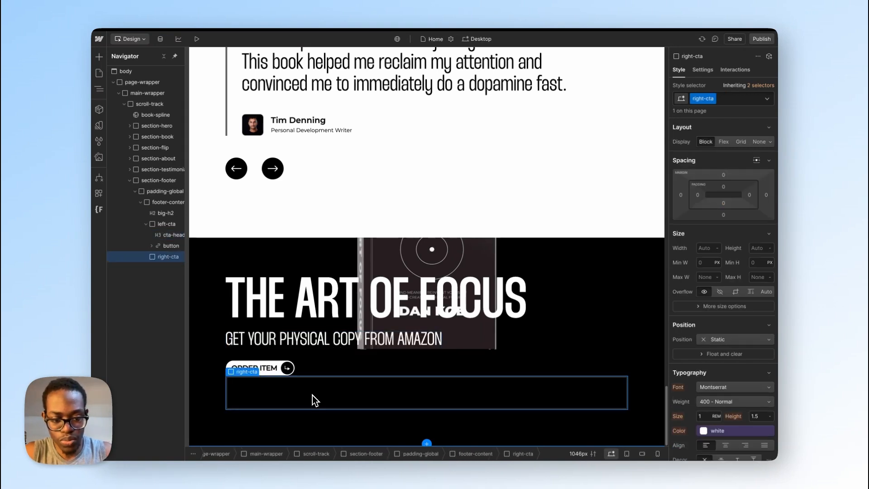
key(super+v)
Step: Copy the free summary heading's text from Figma and replace the right-cta heading's text with "Free Summary from the Author"
key(ctrl+Right)
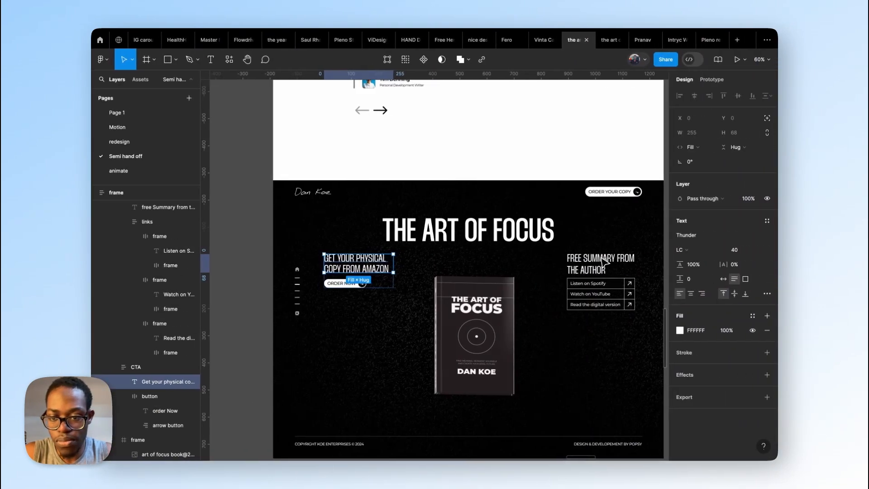
click(600, 259)
double_click(600, 259)
key(ctrl+c)
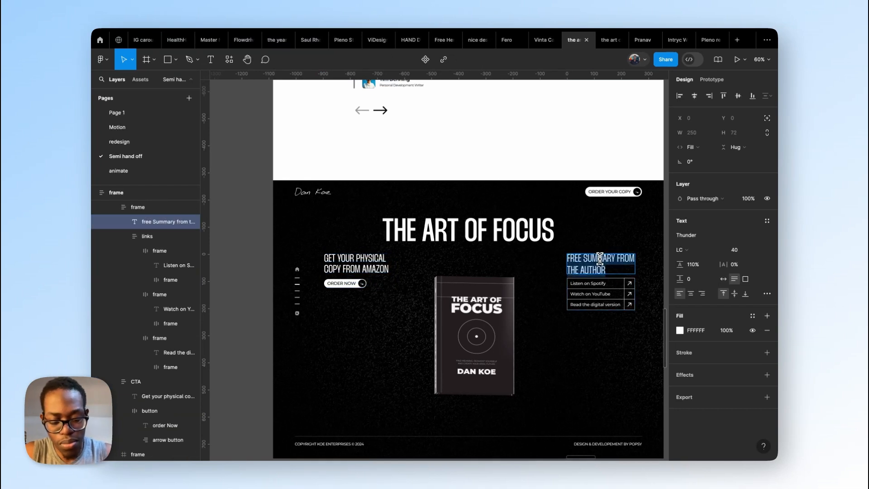
key(ctrl+Left)
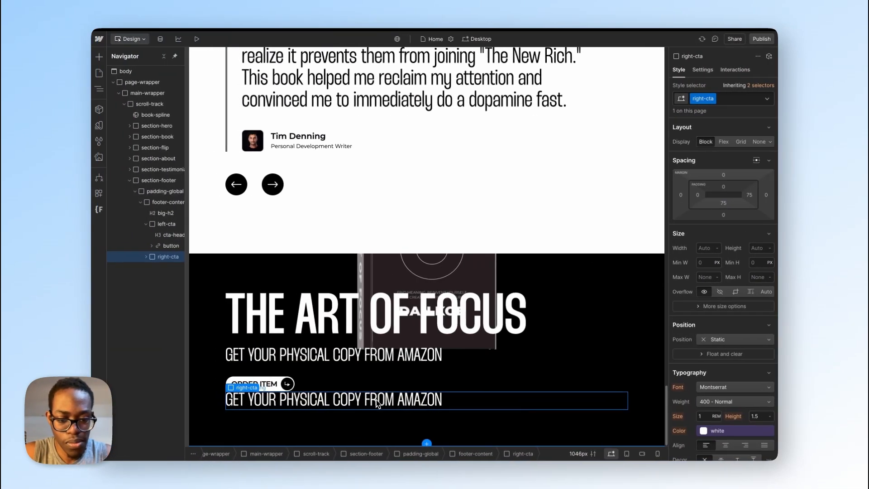
double_click(376, 400)
key(ctrl+v)
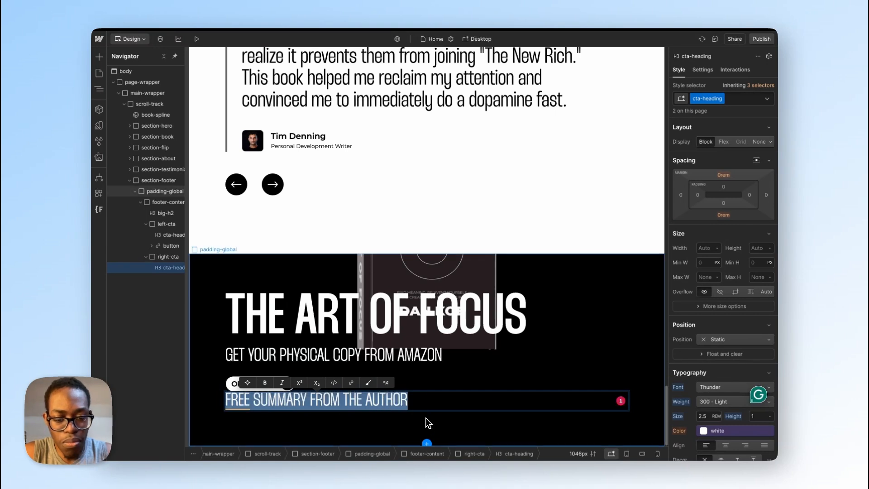
key(Escape)
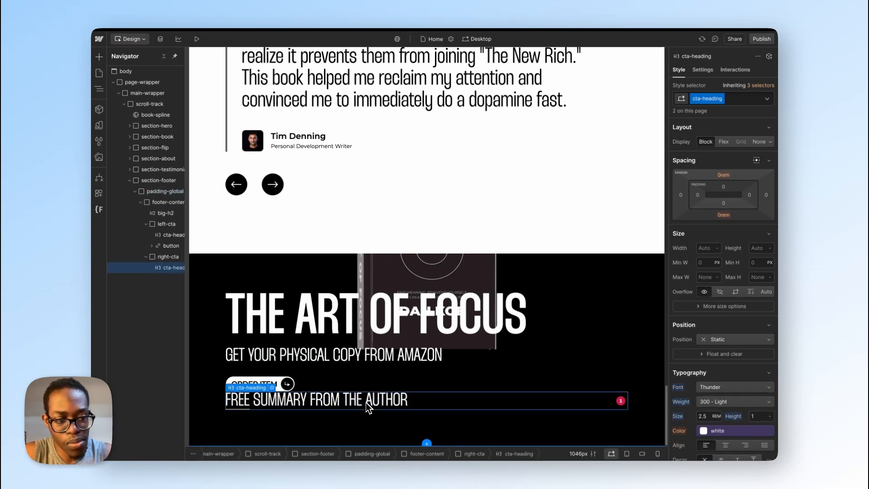
Step: Add a div block after the free summary heading in right-cta
key(ctrl+e)
text(div)
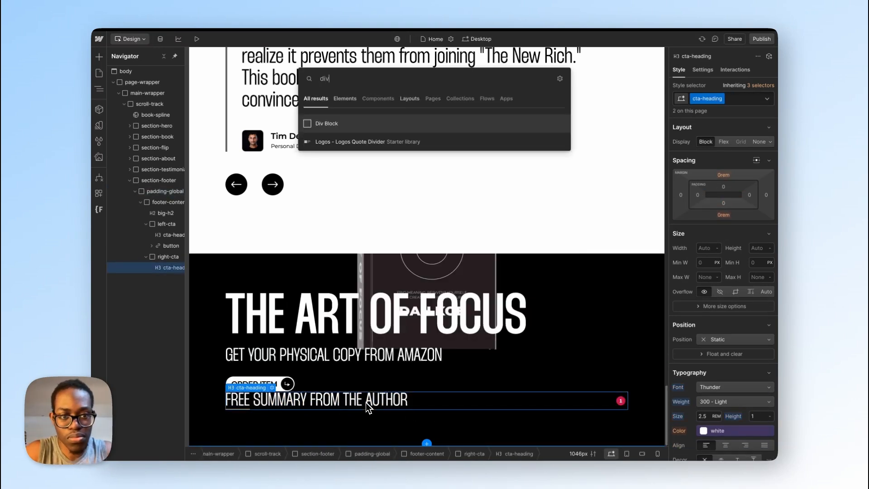
key(Return)
Step: Switch to Figma and examine the links frame under the free summary heading, including its auto layout and link rows
key(ctrl+Right)
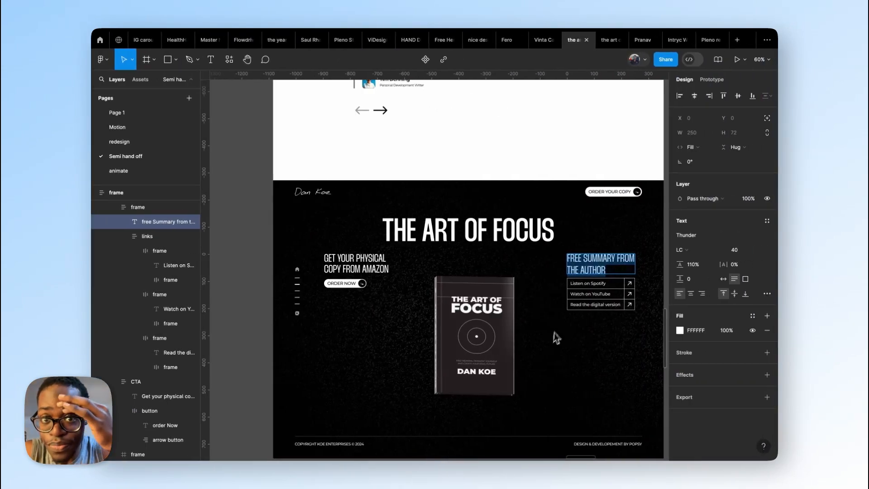
scroll(597, 269, up, 10)
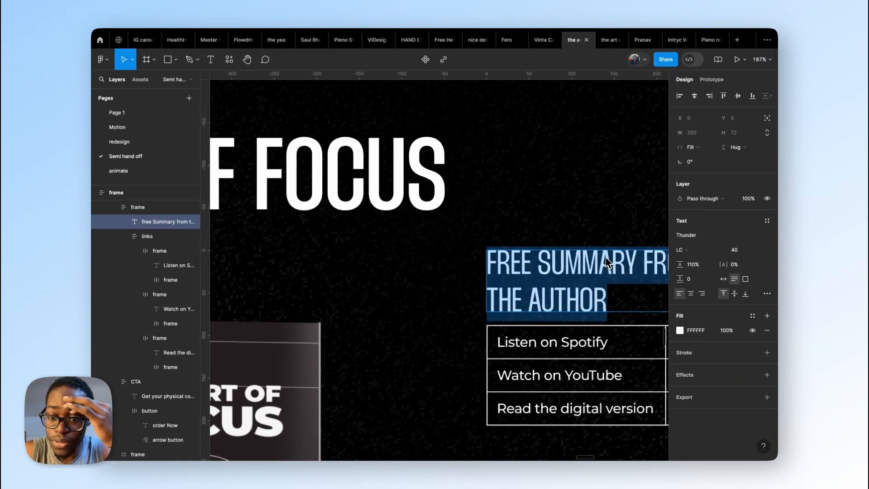
key(Escape)
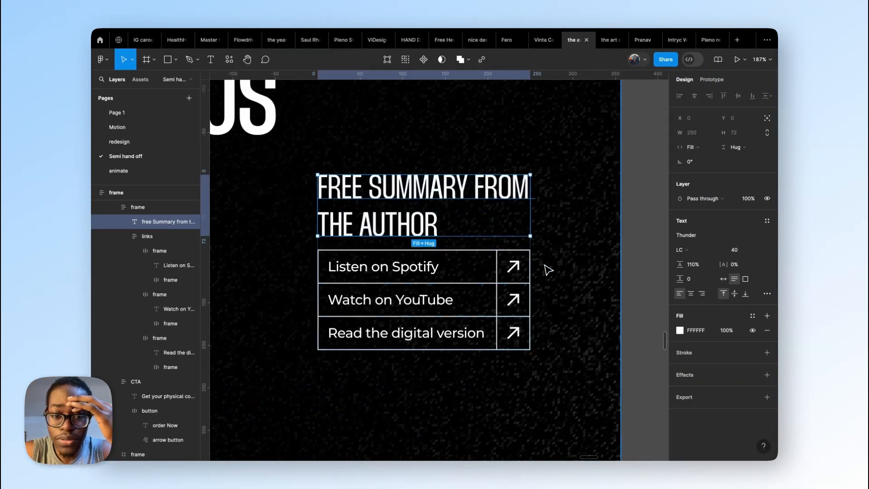
key(Escape)
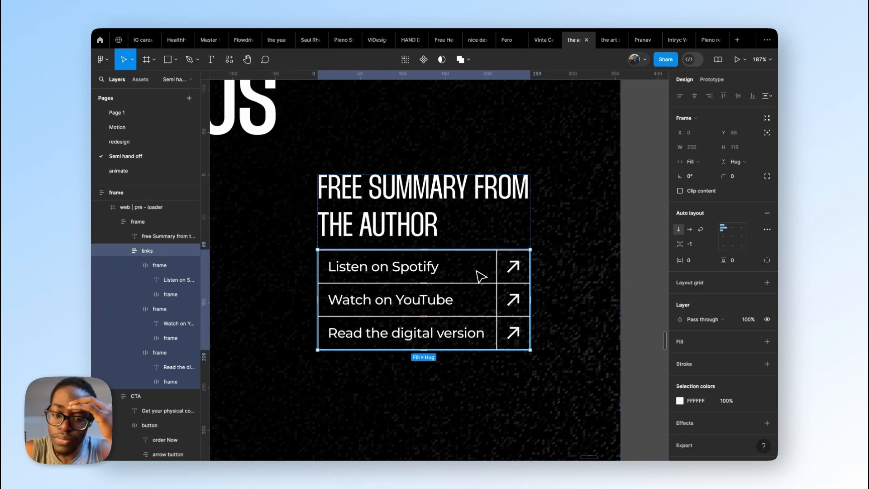
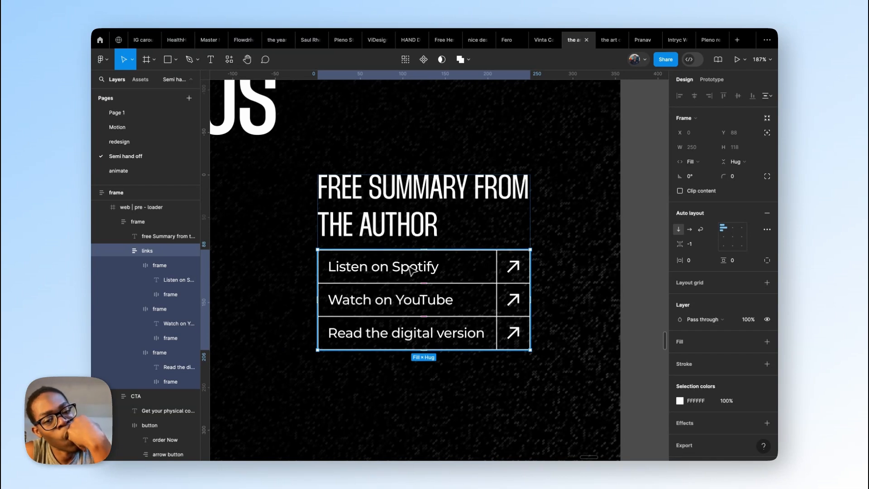
Step: Check the Listen on Spotify row in Figma, and add a Link Block inside the empty right-cta div block in Webflow
double_click(412, 270)
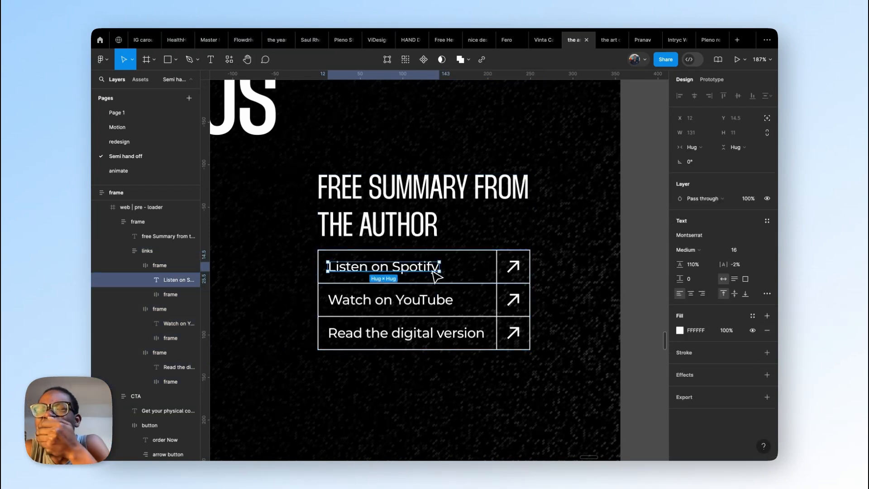
click(449, 271)
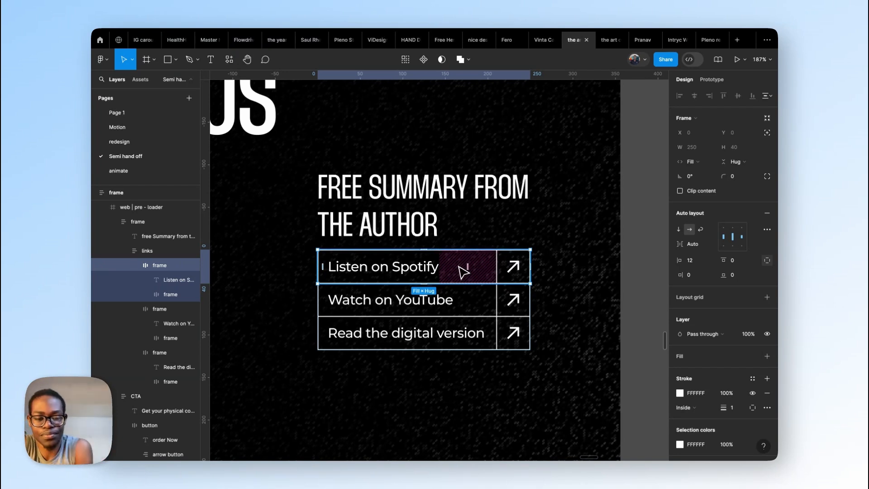
key(ctrl+Left)
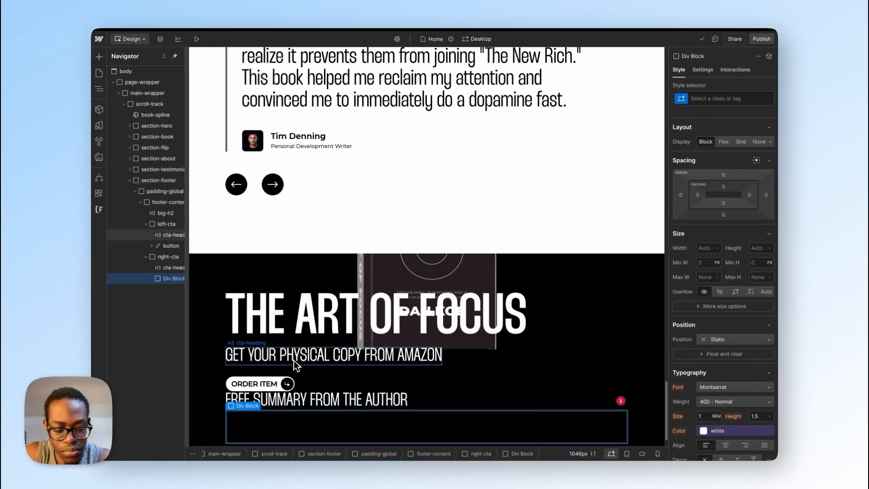
key(super+k)
text(lin)
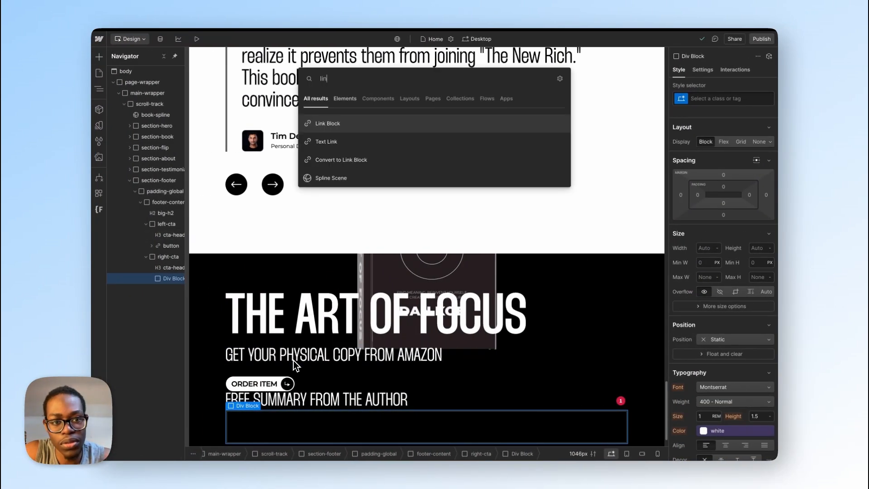
key(Return)
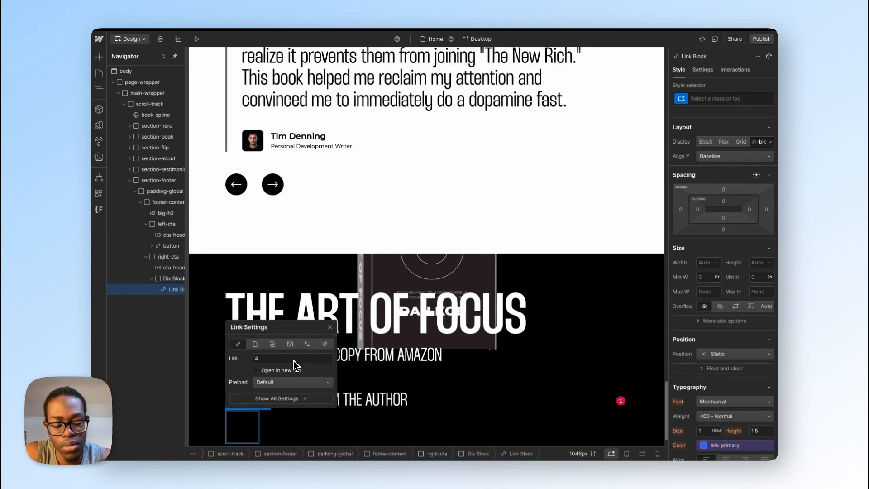
Step: Copy the "Listen on Spotify" label from Figma and add it as a Text Block inside Webflow's new link block
key(ctrl+Right)
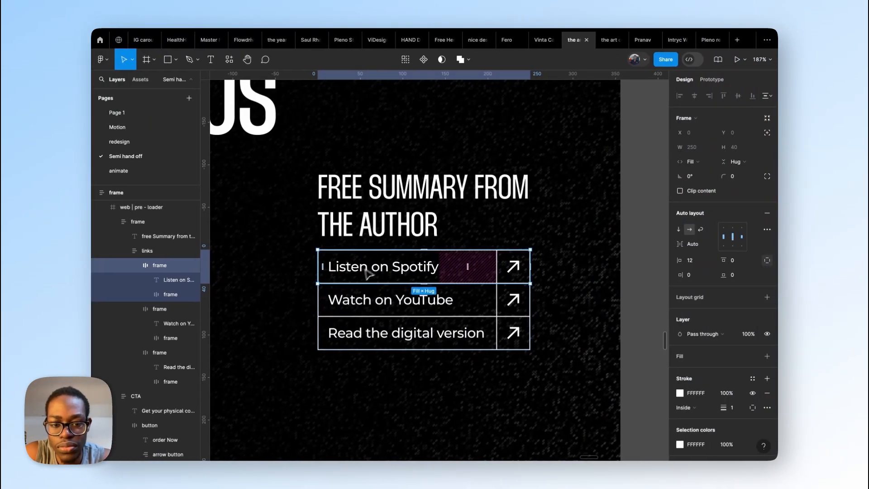
double_click(368, 270)
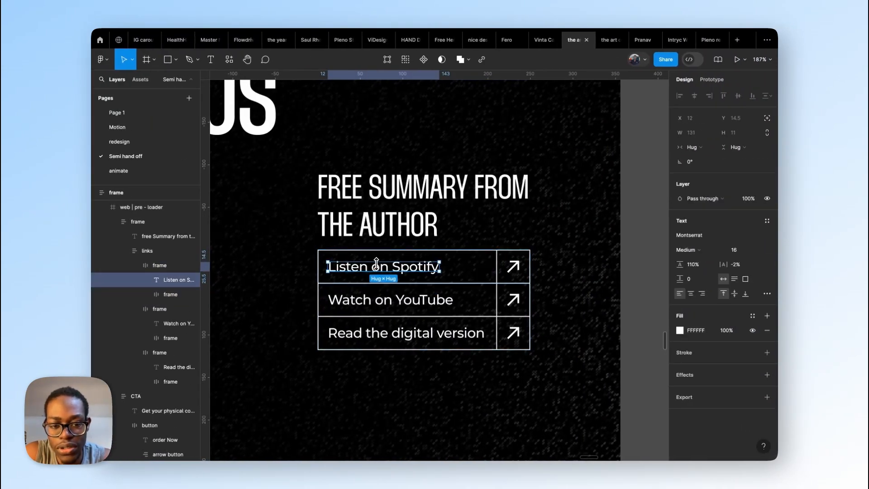
double_click(376, 267)
key(ctrl+Left)
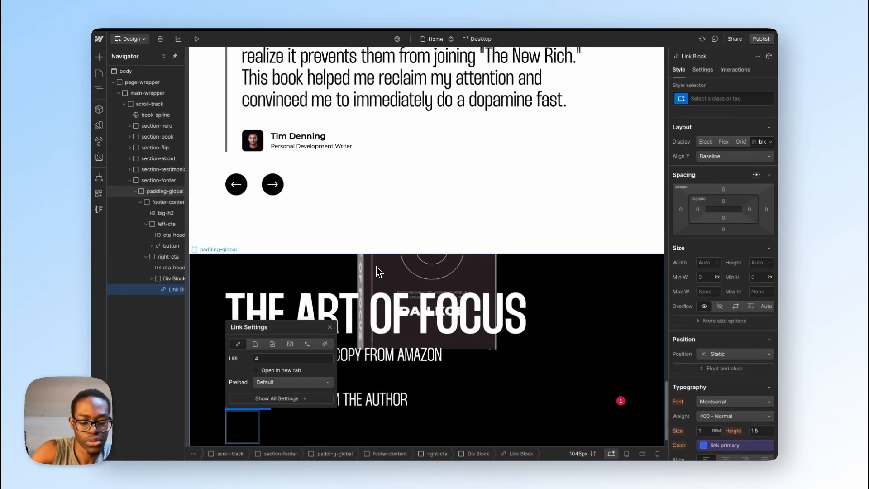
key(super+k)
text(t)
key(Down)
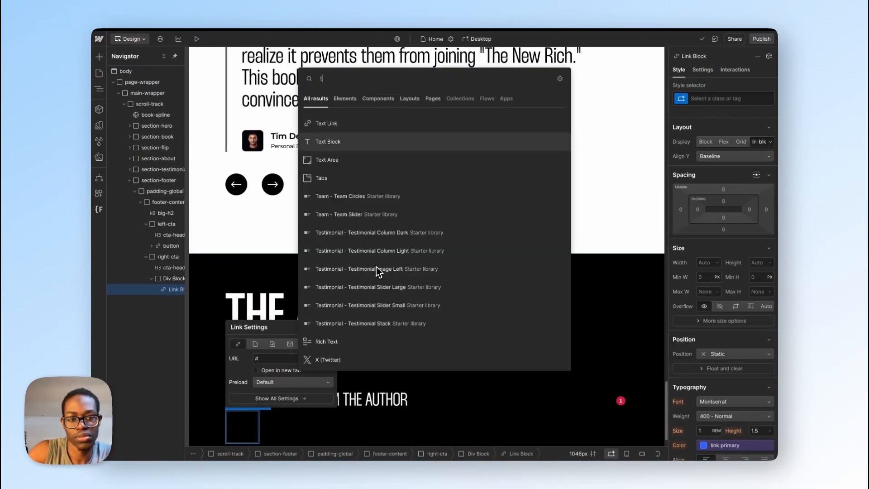
key(Return)
key(Return)
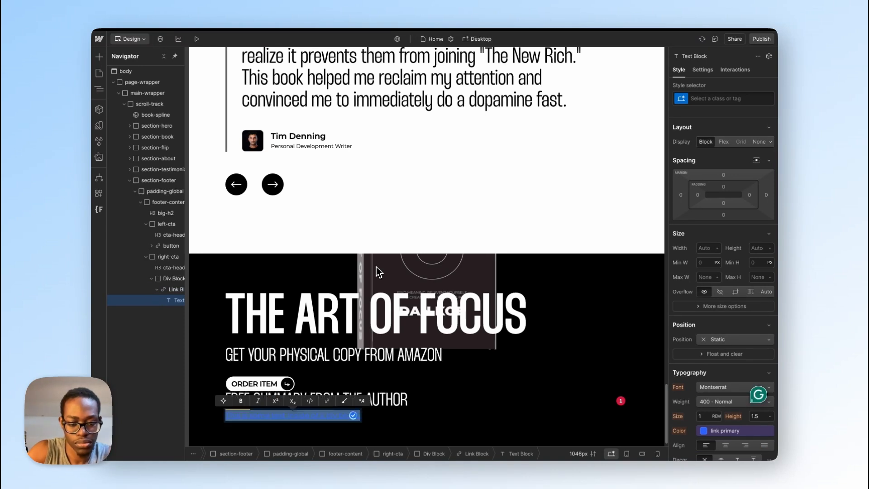
key(Escape)
Step: Switch to Figma and copy the Listen on Spotify row's arrow-up-right icon frame as SVG
key(ctrl+Right)
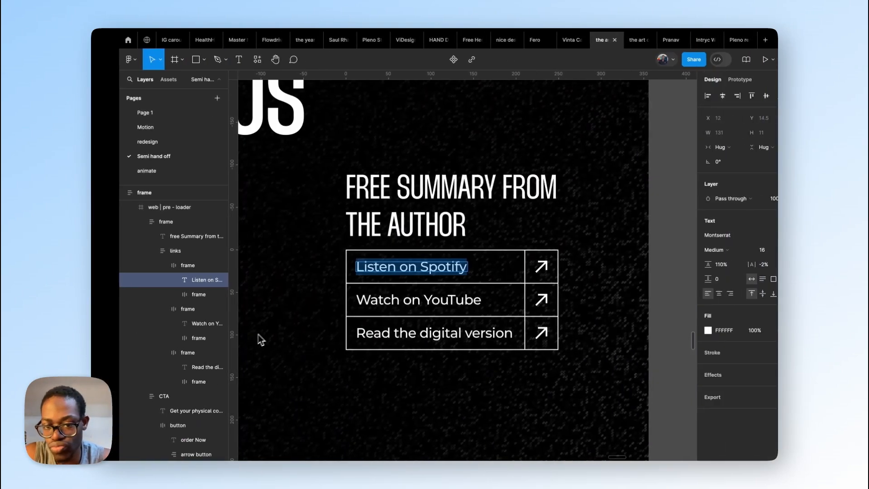
click(517, 268)
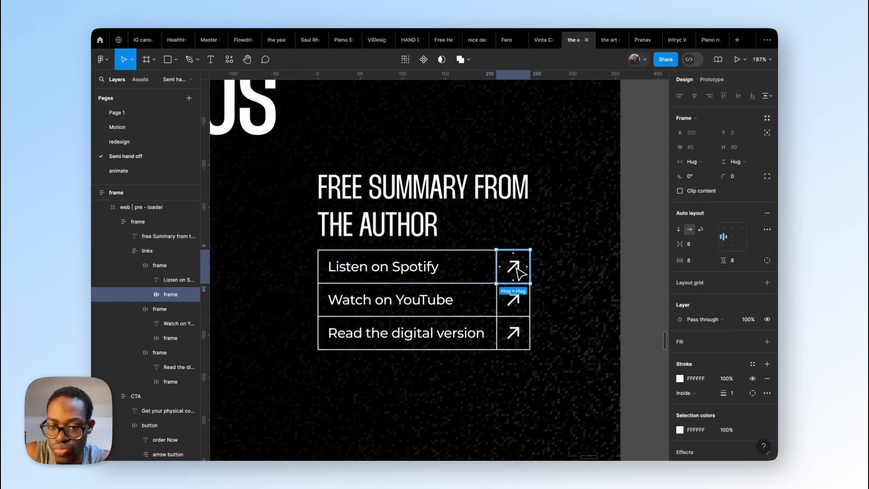
double_click(518, 270)
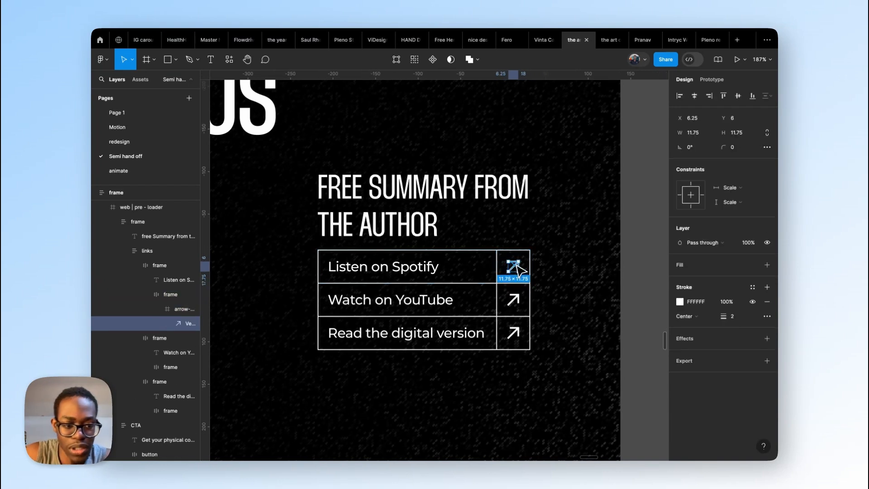
right_click(519, 272)
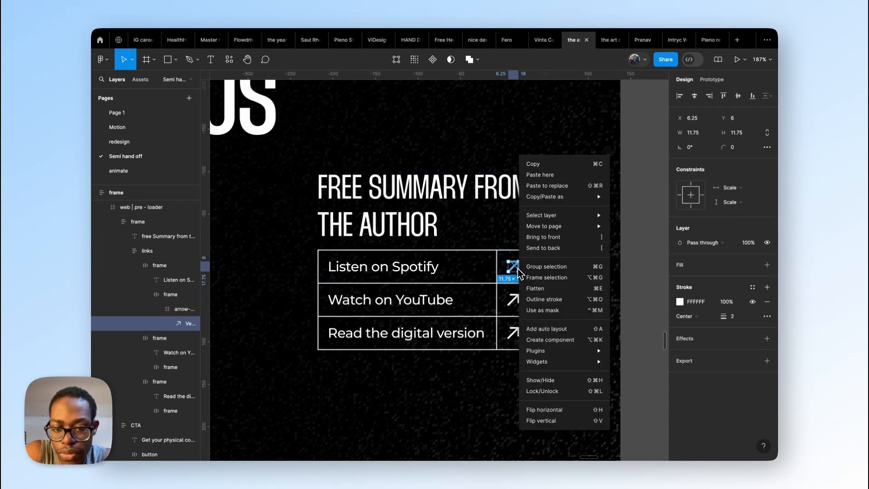
click(188, 313)
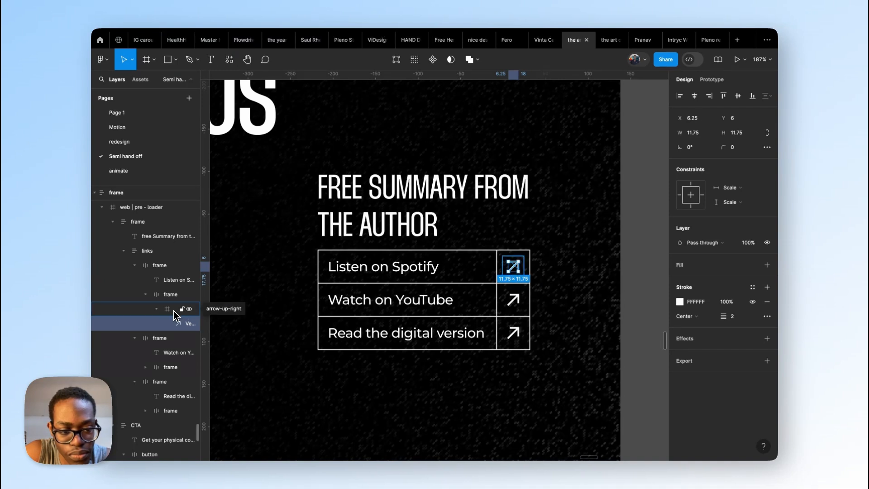
click(175, 315)
right_click(175, 316)
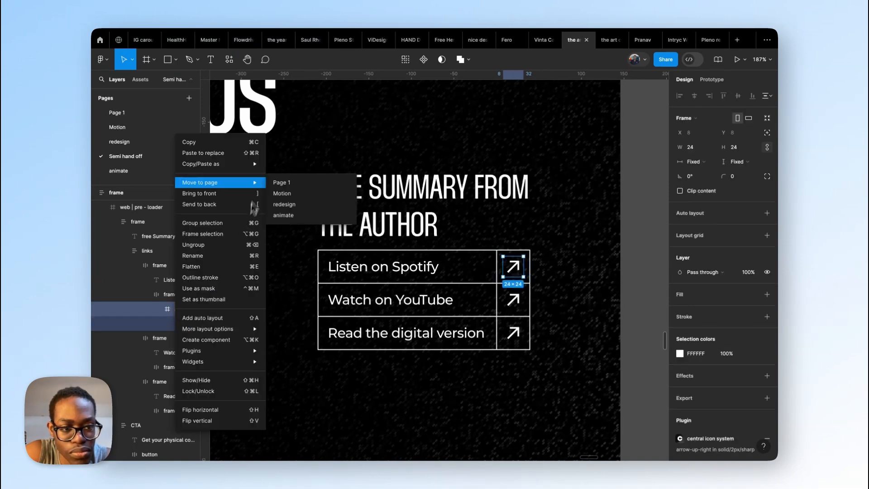
mouse_move(260, 168)
click(310, 175)
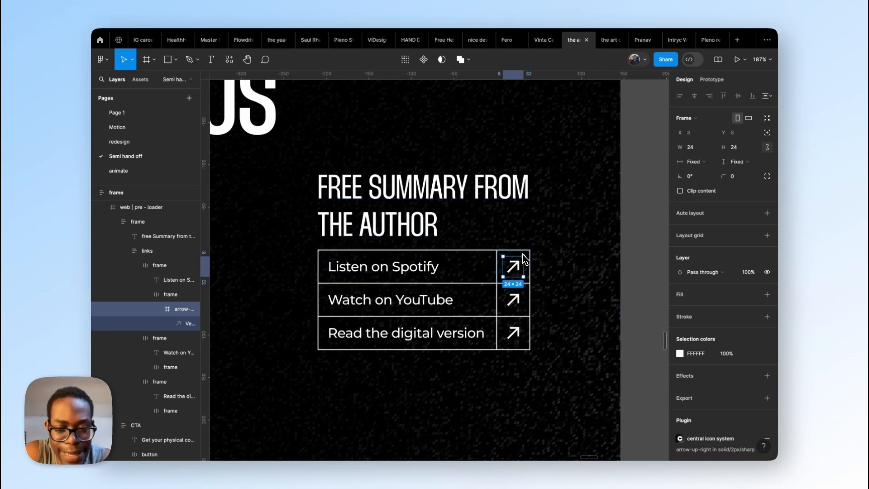
Step: Switch to Webflow and import the copied arrow into the Listen on Spotify link block with the SVG Import app
key(ctrl+Left)
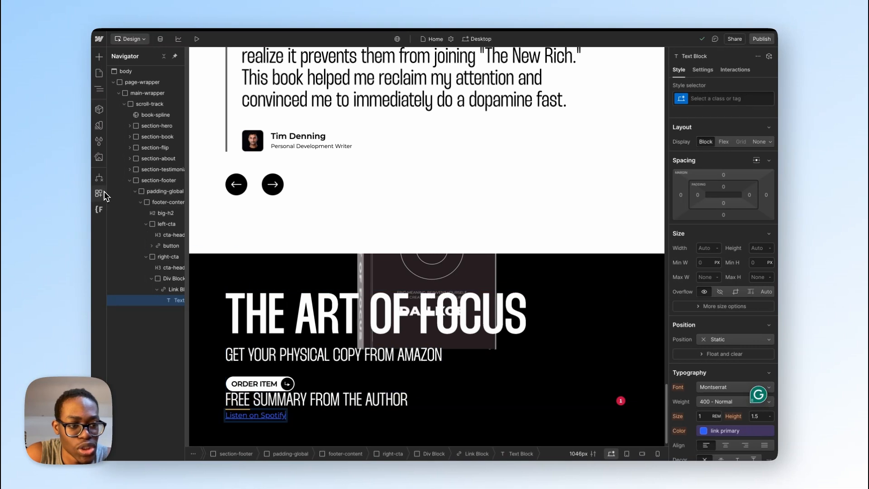
click(99, 193)
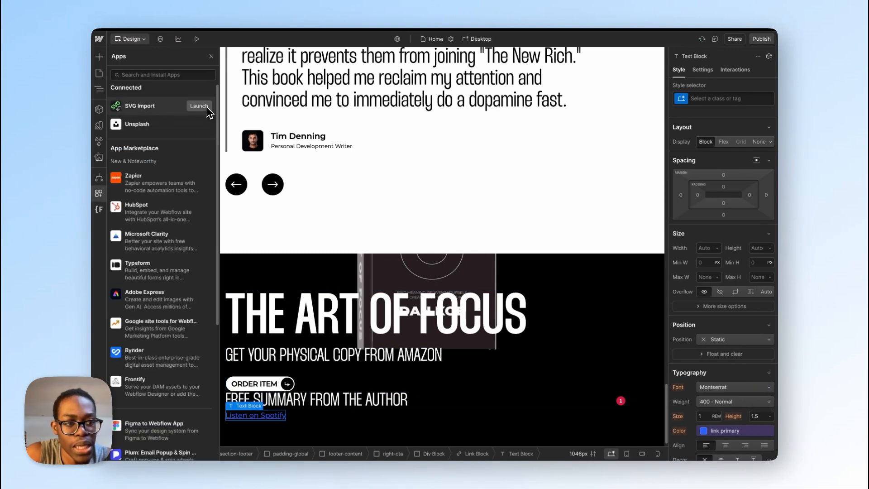
click(208, 108)
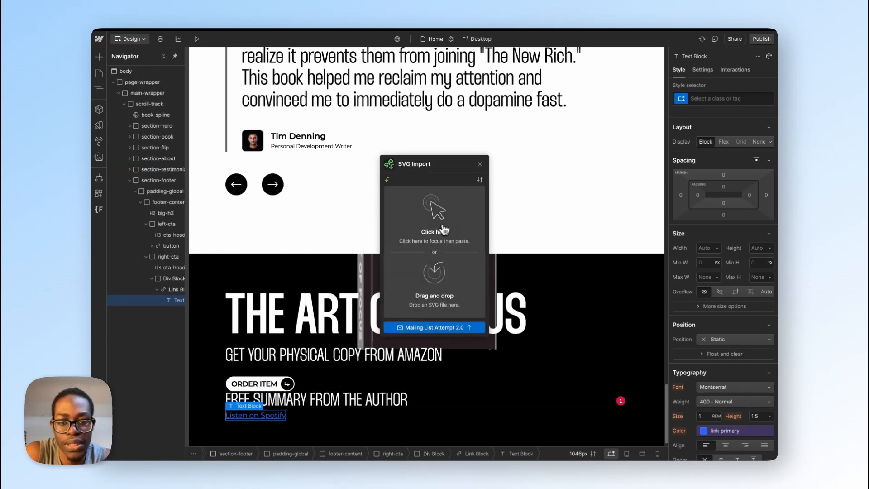
click(443, 230)
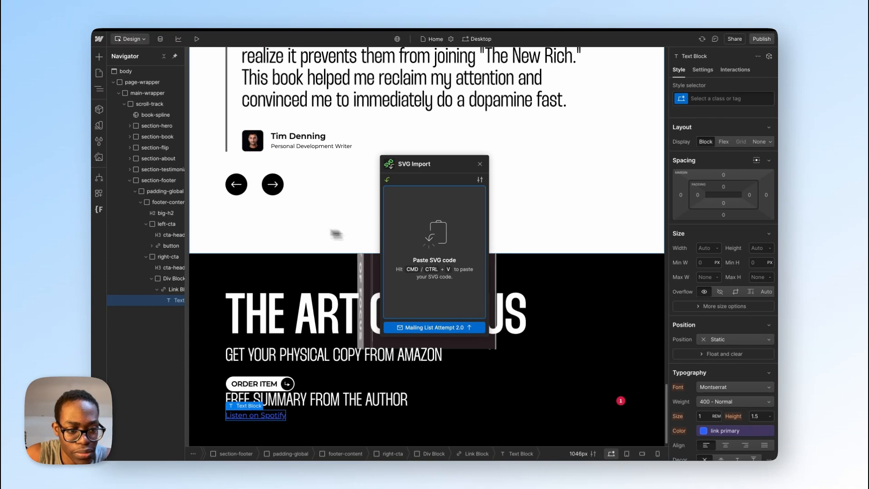
click(175, 300)
click(174, 293)
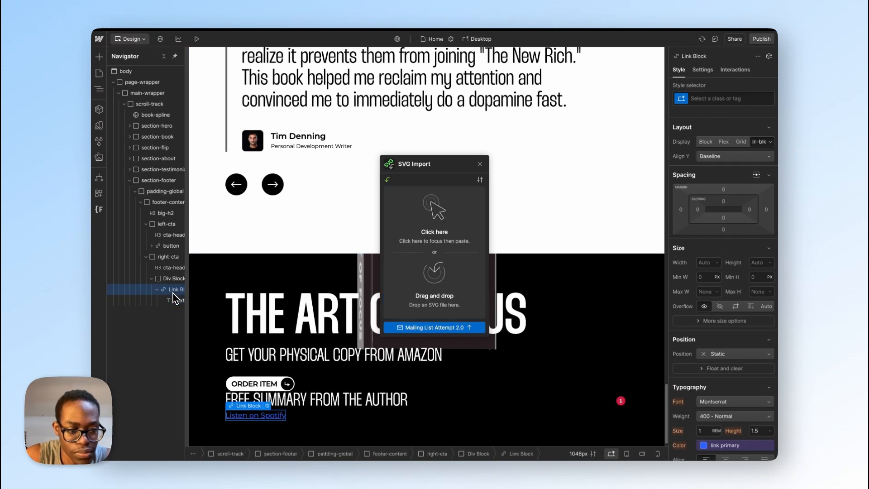
click(424, 253)
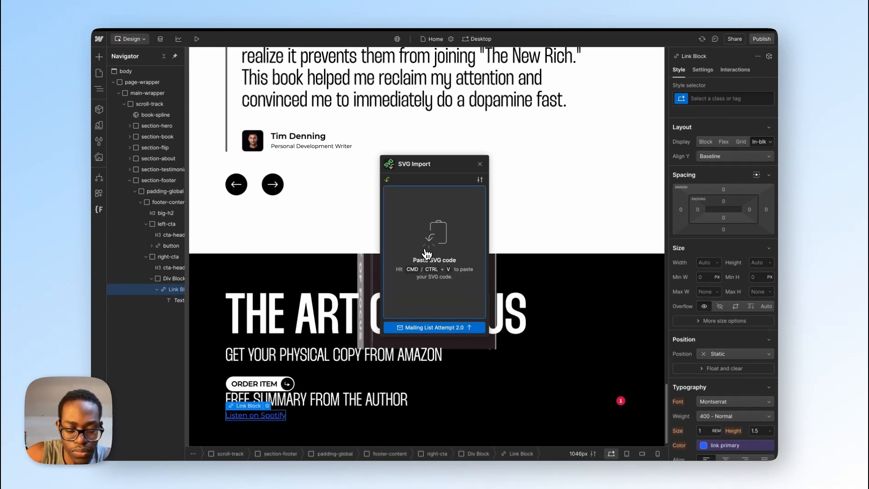
key(super+v)
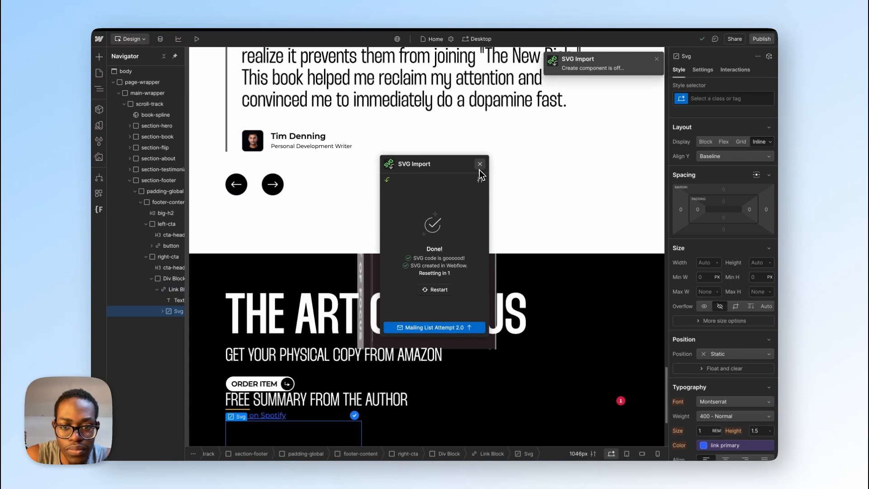
click(479, 165)
Step: Try the existing icon-1x1-medium class on the imported arrow SVG, and remove it again
scroll(296, 317, down, 3)
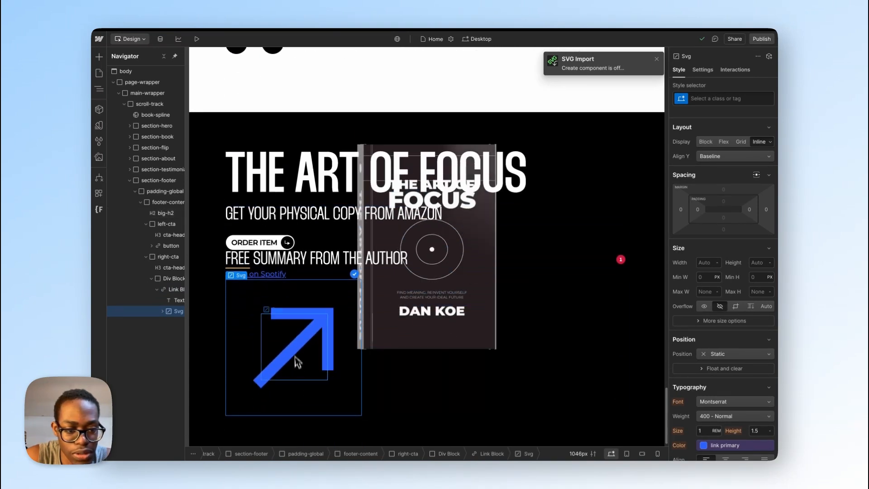
click(717, 100)
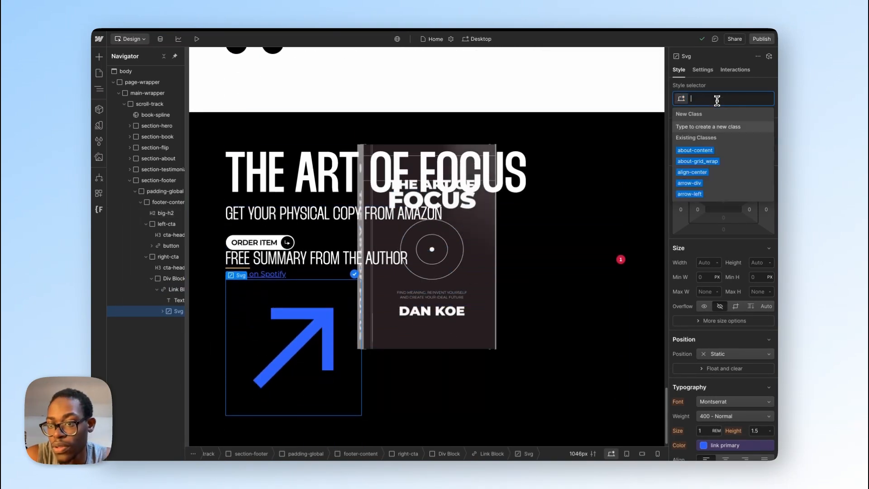
text(ic)
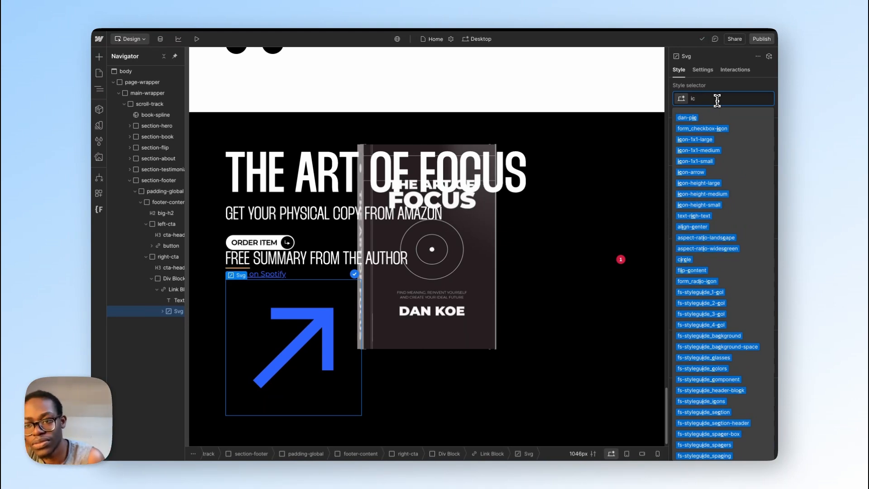
click(714, 151)
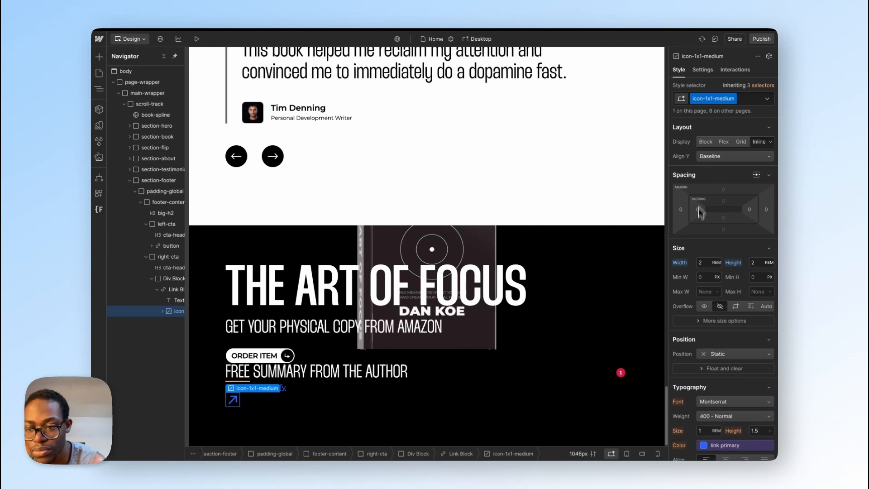
click(749, 94)
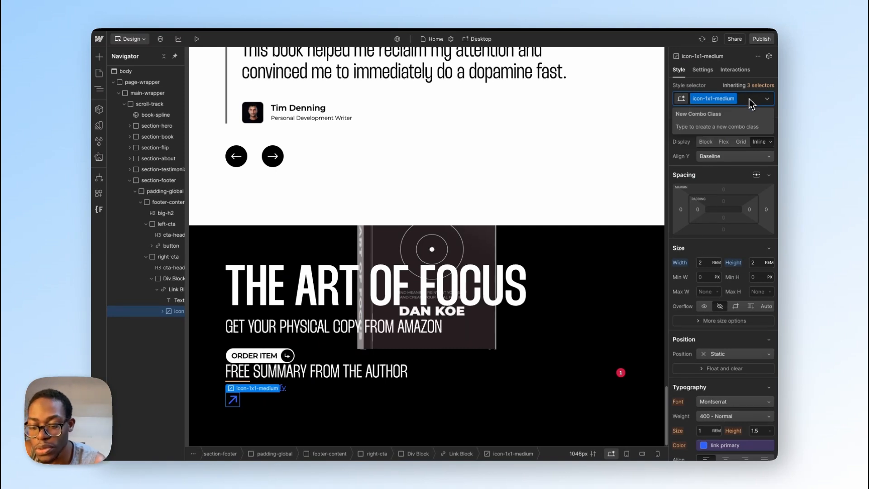
key(BackSpace)
Step: Try the existing icon-1x1-small class on the arrow SVG, and clear it again
text(ic)
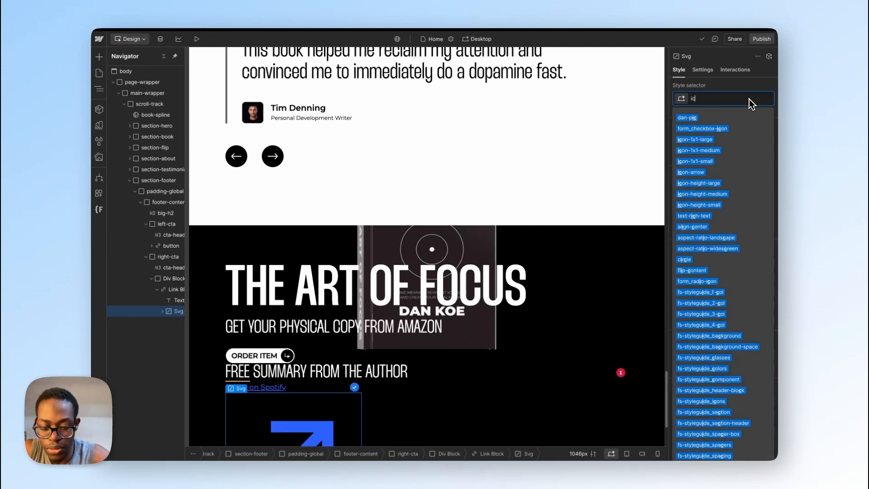
key(BackSpace)
key(BackSpace)
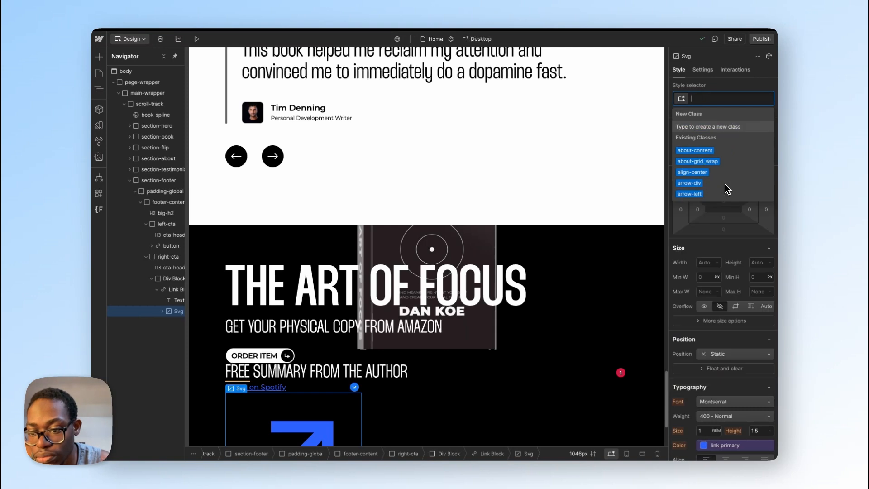
key(ctrl+z)
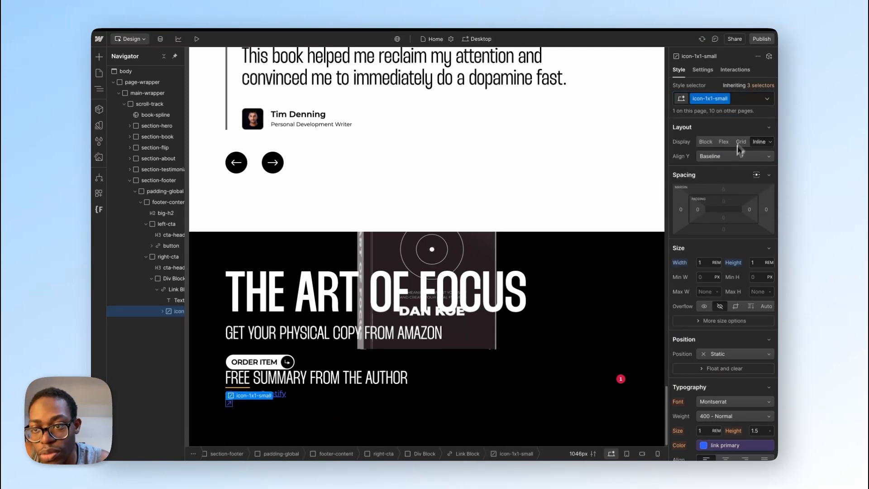
click(742, 103)
key(BackSpace)
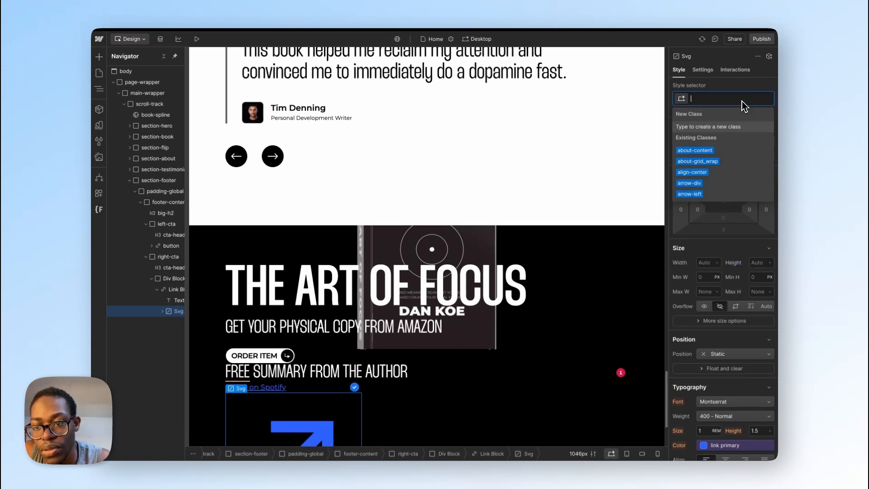
Step: Create the class icon-1.5 on the arrow SVG in the Listen on Spotify link block
text(icon)
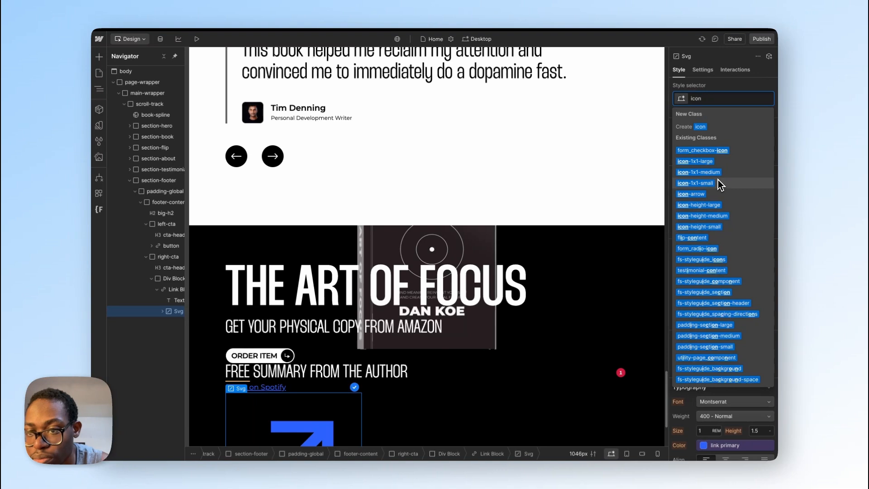
text(-)
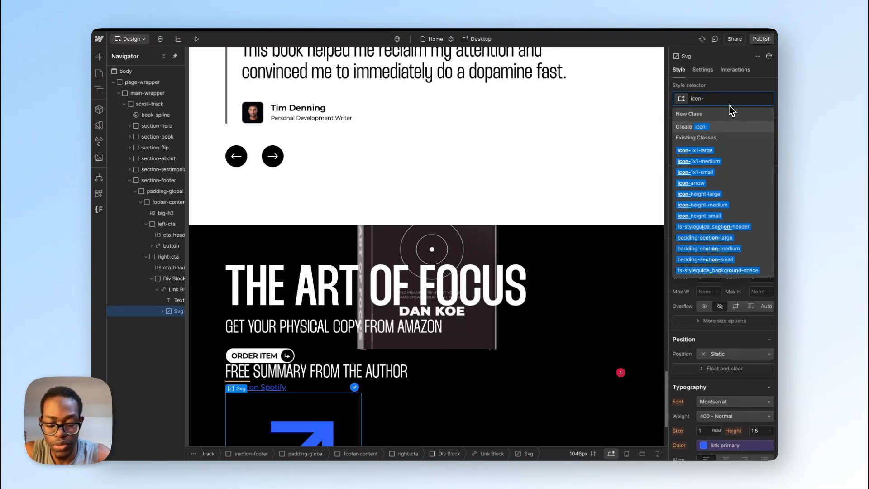
text(1.5)
key(Return)
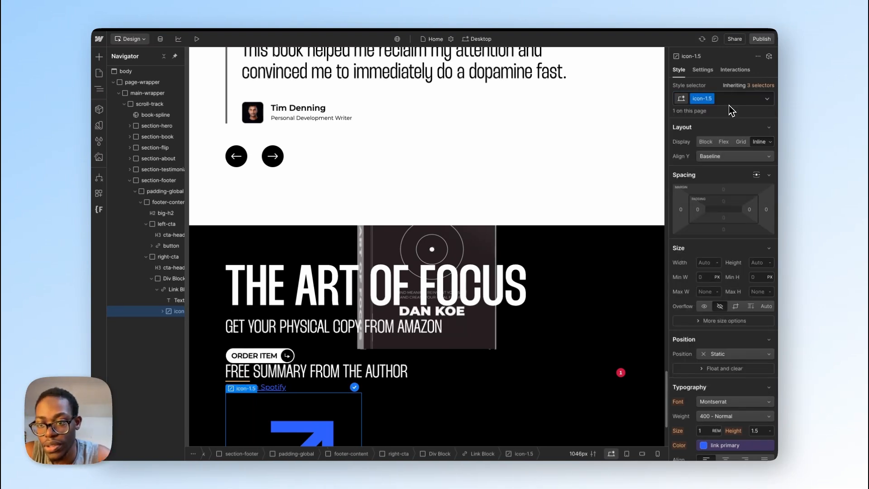
Step: Set the icon-1.5 class's width and height to 1.5rem each
click(705, 261)
text(1.5rem)
key(Return)
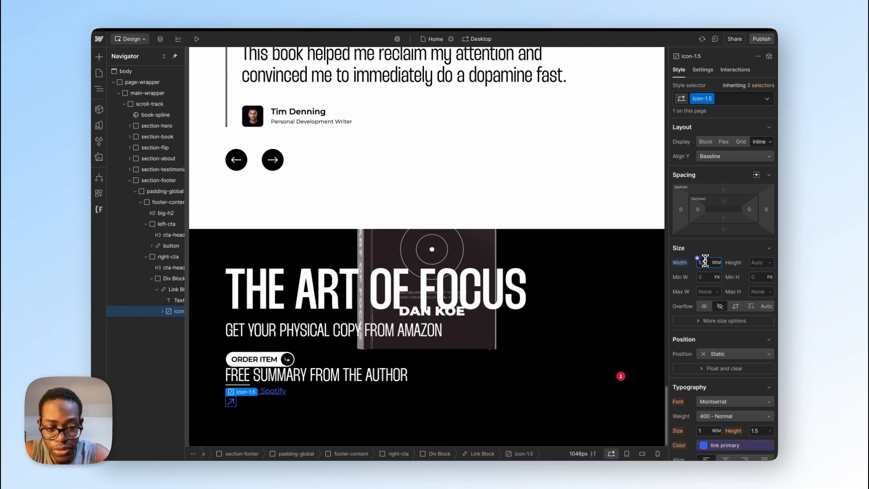
click(759, 262)
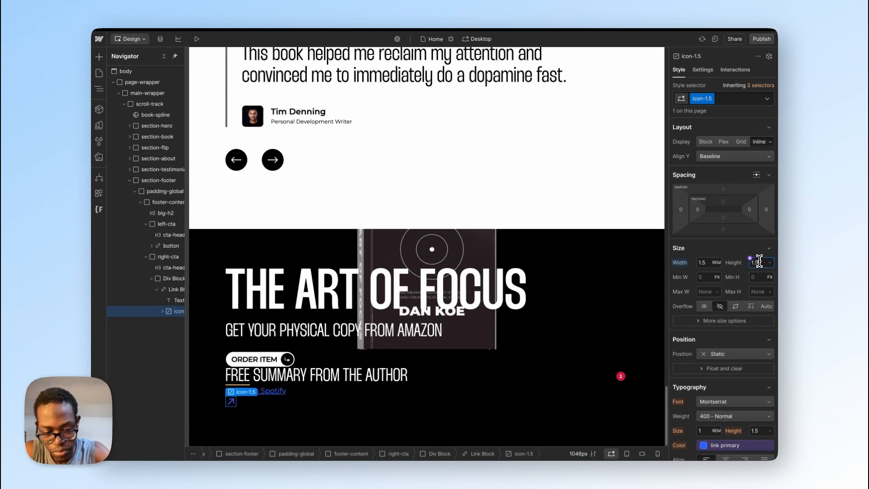
text(1.5rem)
key(Return)
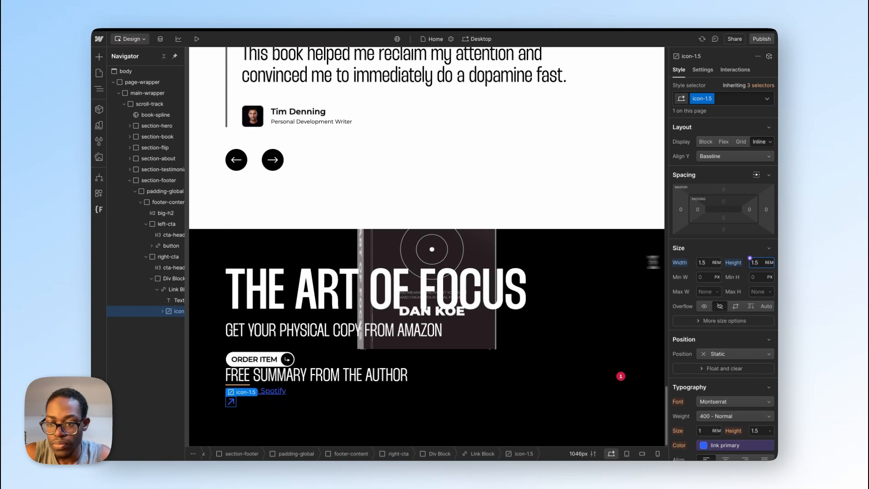
Step: Wrap the icon-1.5 arrow in a div block and give that div the new class arrow-icon
right_click(174, 314)
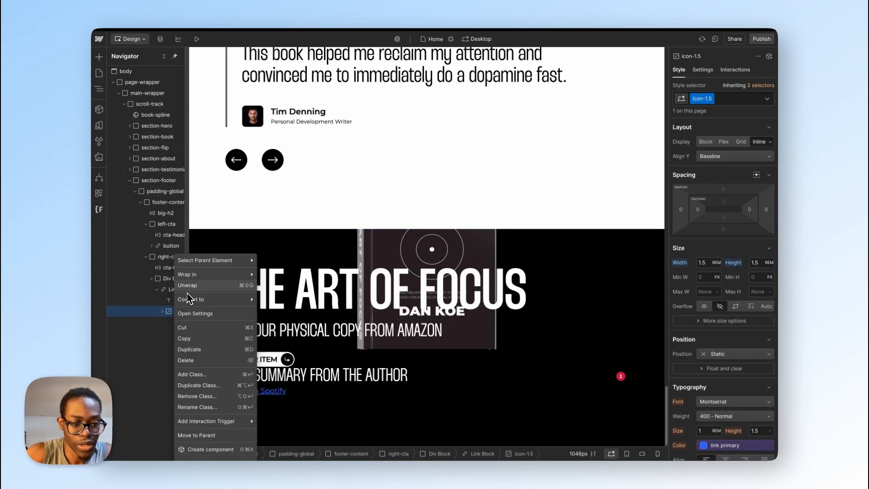
mouse_move(194, 278)
click(278, 275)
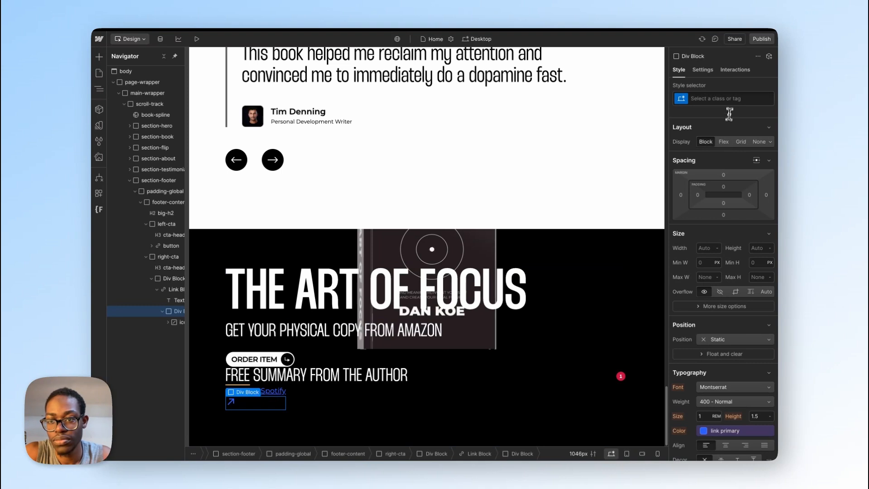
click(728, 100)
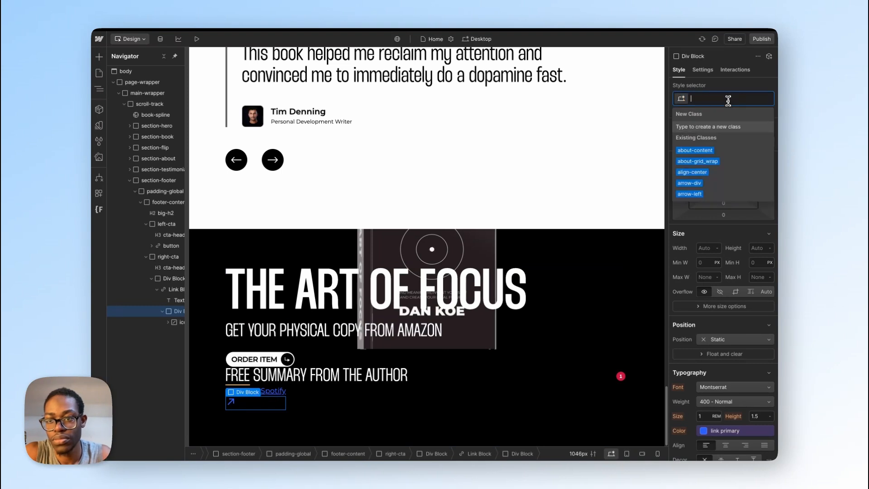
text(a)
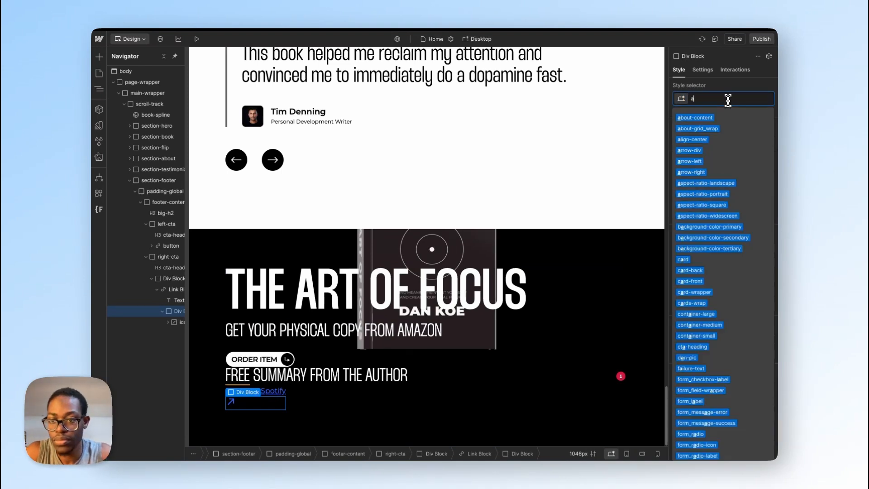
text(rrow-ico)
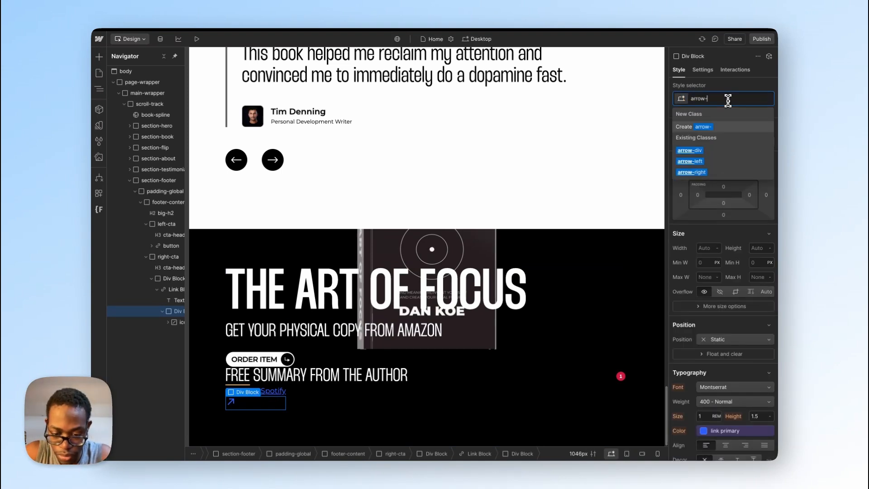
key(Return)
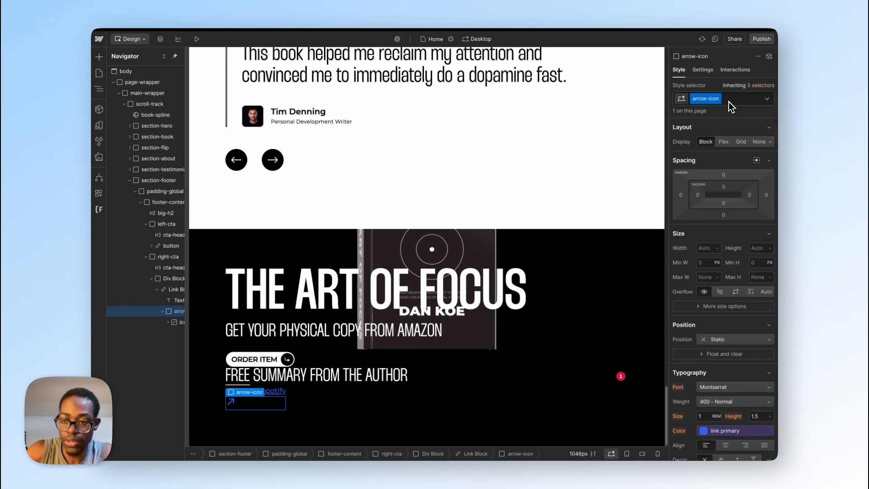
Step: Make arrow-icon a flex container centered on both axes, with 0.5rem padding on all four sides
scroll(680, 174, right, 3)
scroll(677, 170, left, 3)
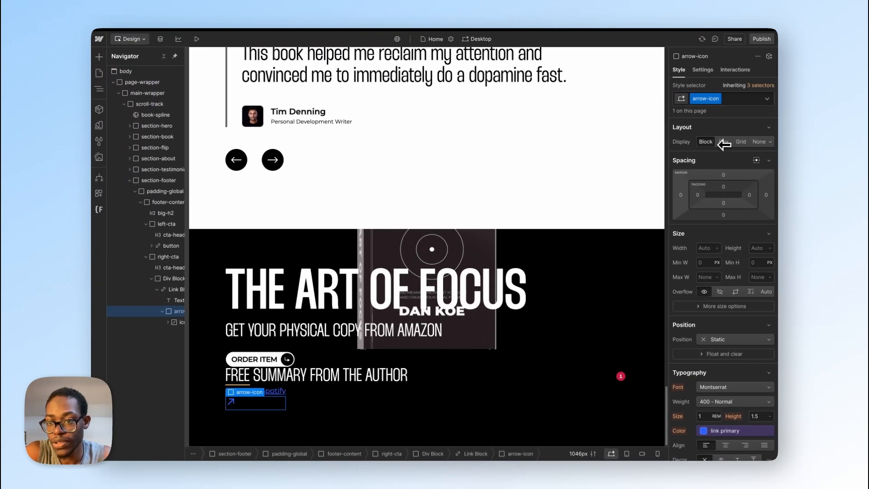
click(723, 142)
click(712, 180)
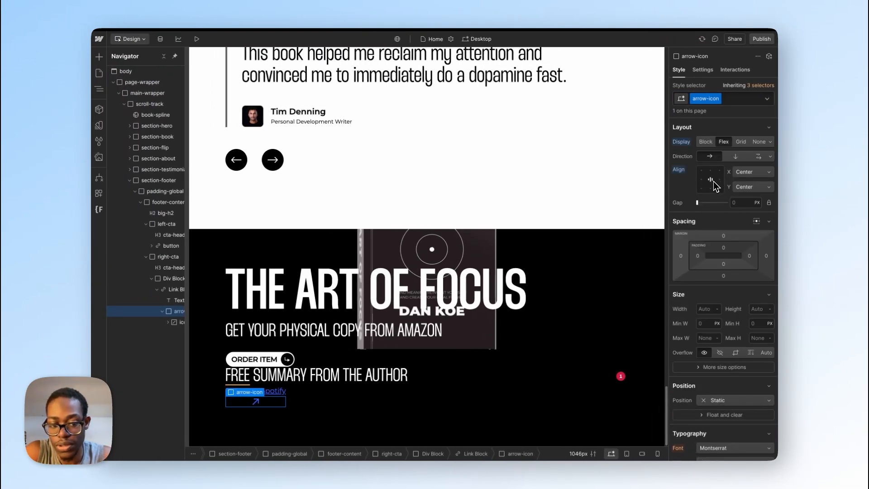
click(697, 256)
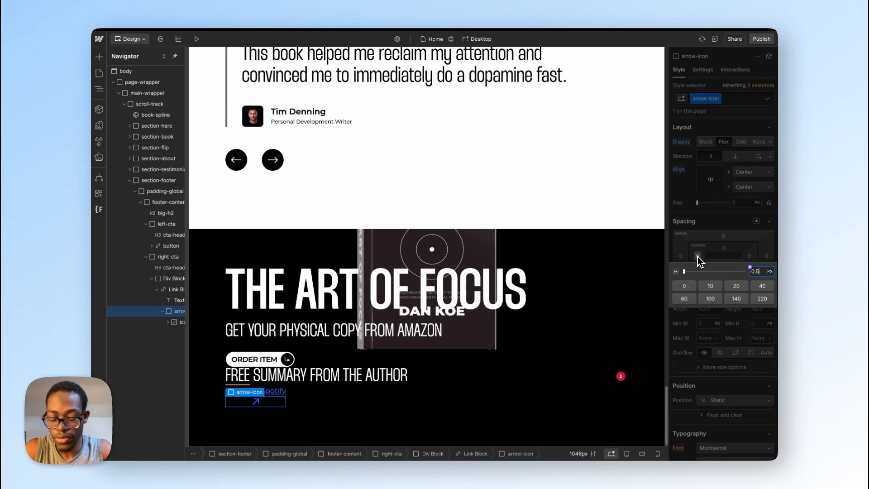
key(Return)
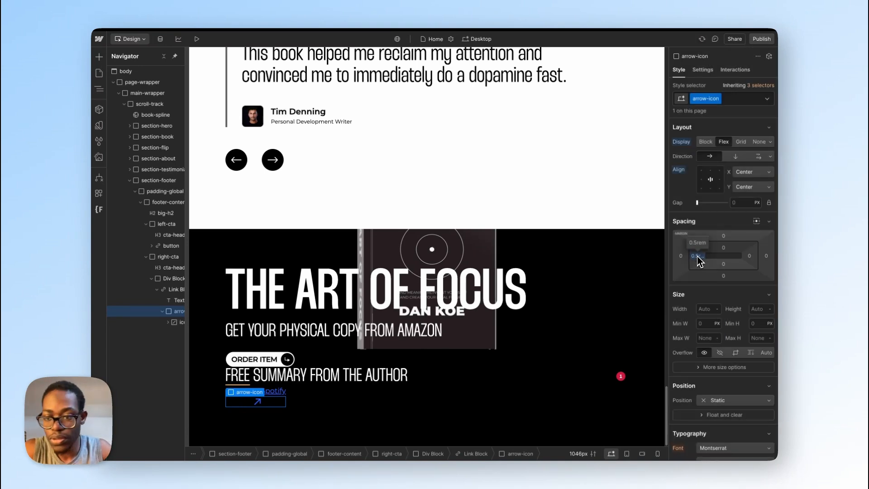
drag(694, 257, 694, 256)
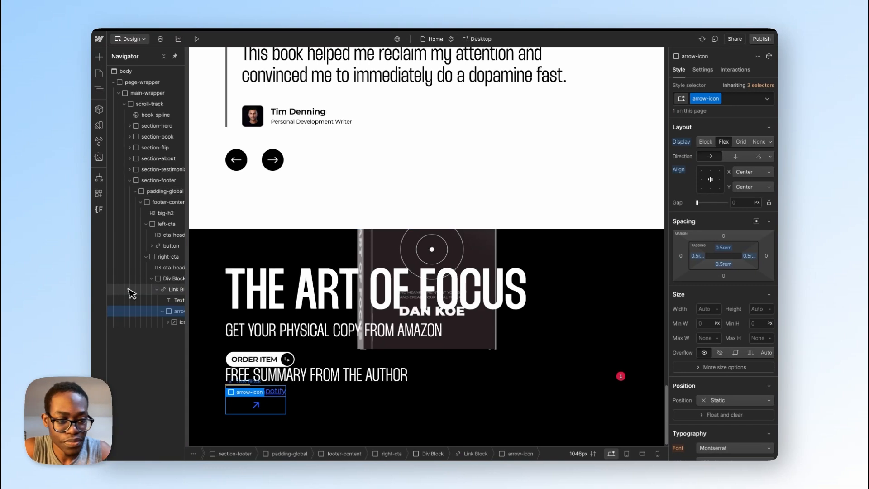
Step: Give the Listen on Spotify link block the class cta-link and set its display to Flex
click(171, 290)
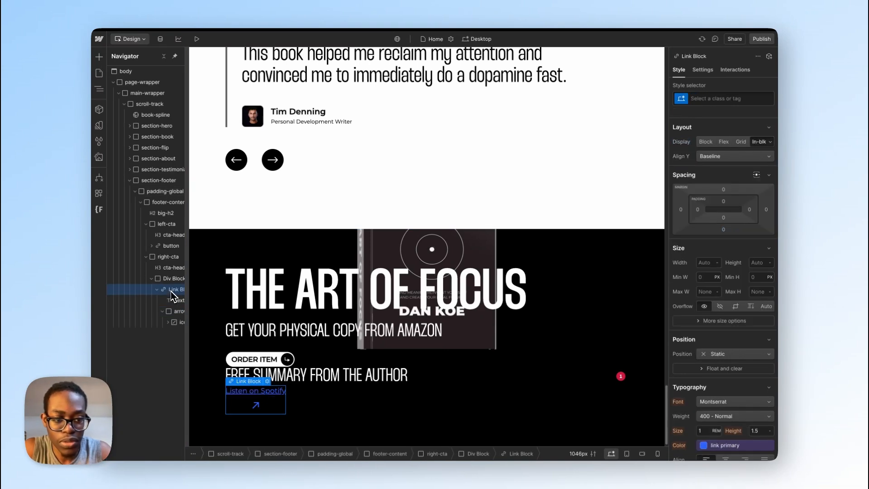
click(704, 101)
text(cta-li)
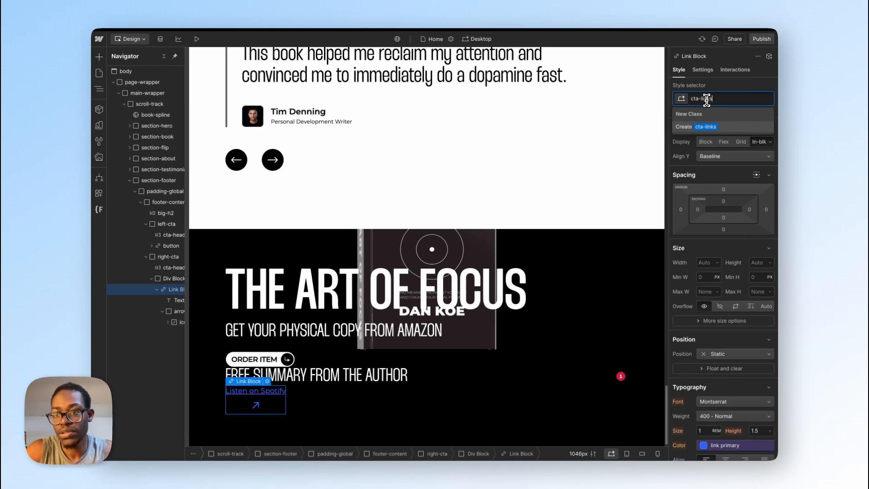
text(nks)
key(Return)
double_click(706, 99)
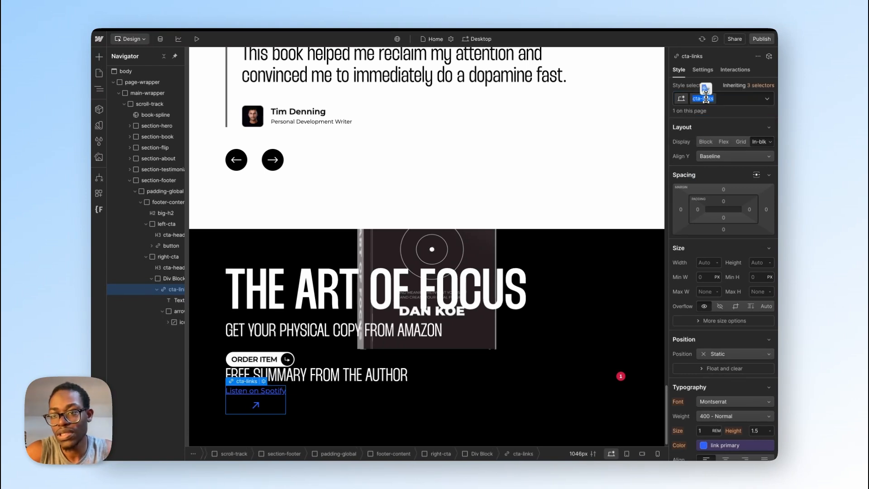
key(BackSpace)
key(Return)
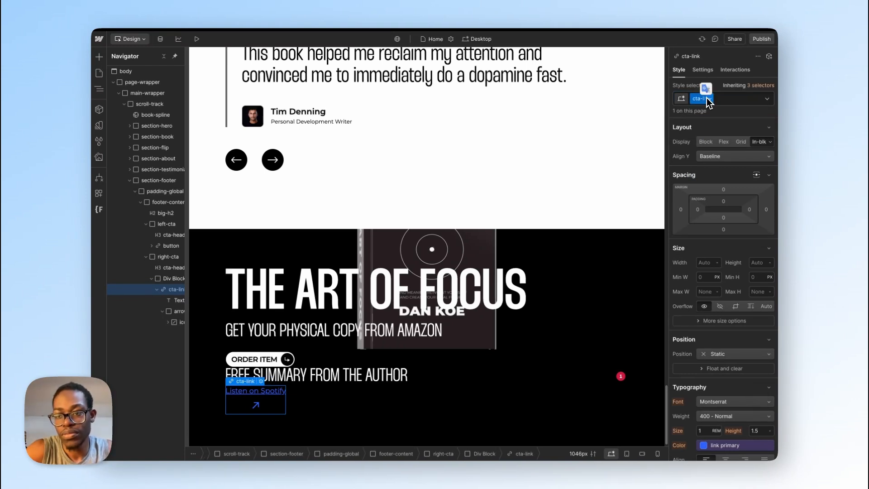
click(723, 142)
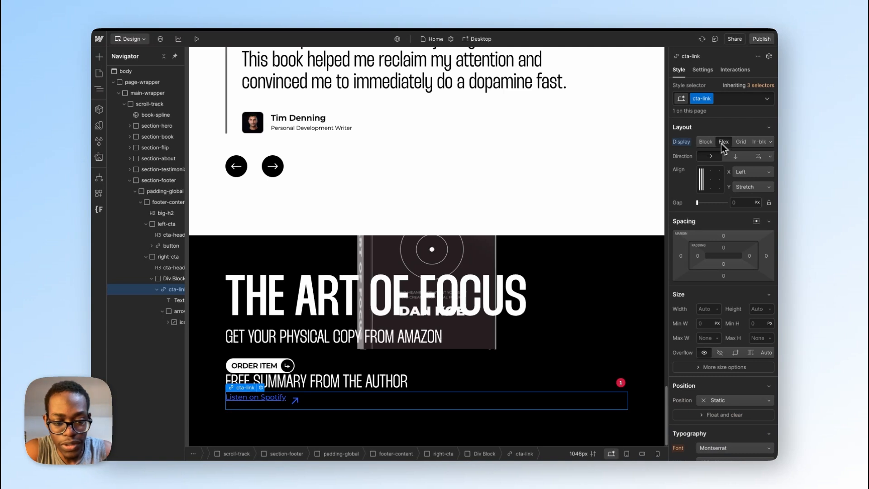
Step: Switch to Figma and inspect the layout and stroke of the Listen on Spotify row and its arrow cell
key(ctrl+Right)
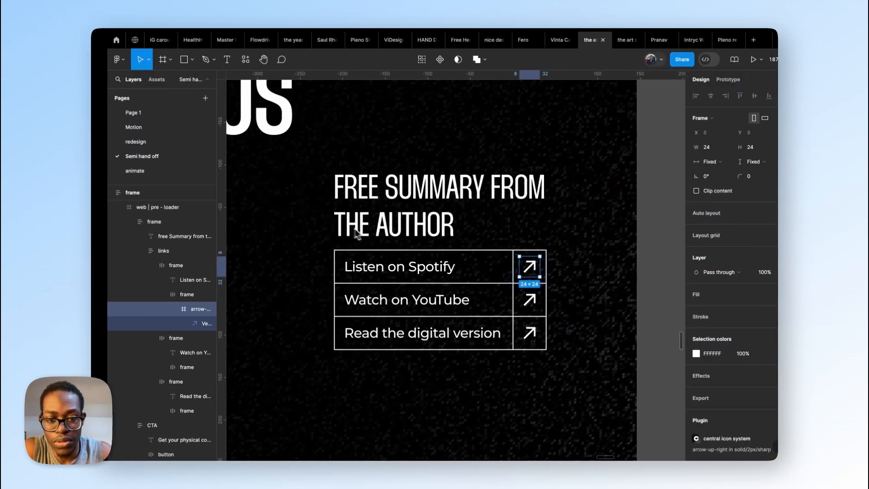
click(500, 275)
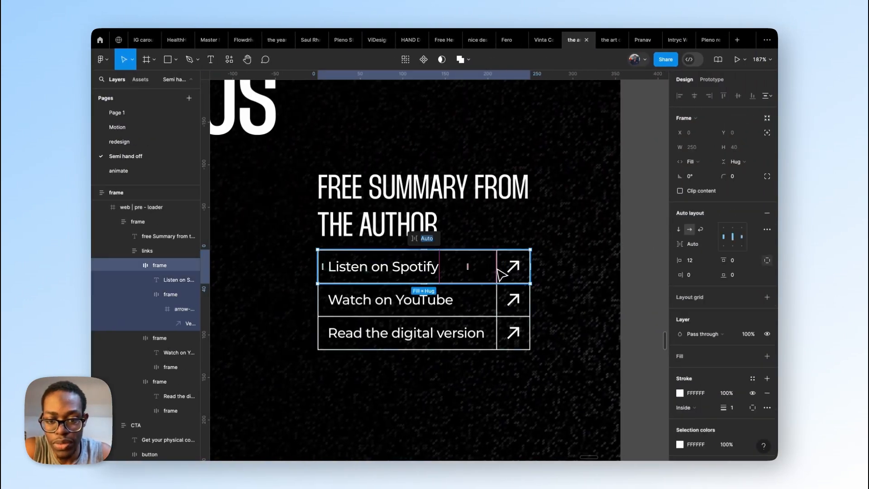
click(514, 275)
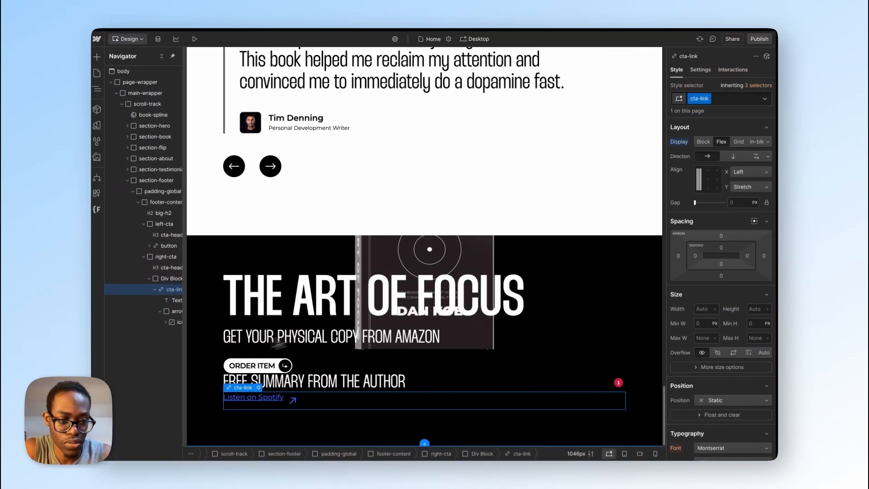
Step: Switch to Webflow and try the pink color variable as the arrow-icon block's text color
click(178, 311)
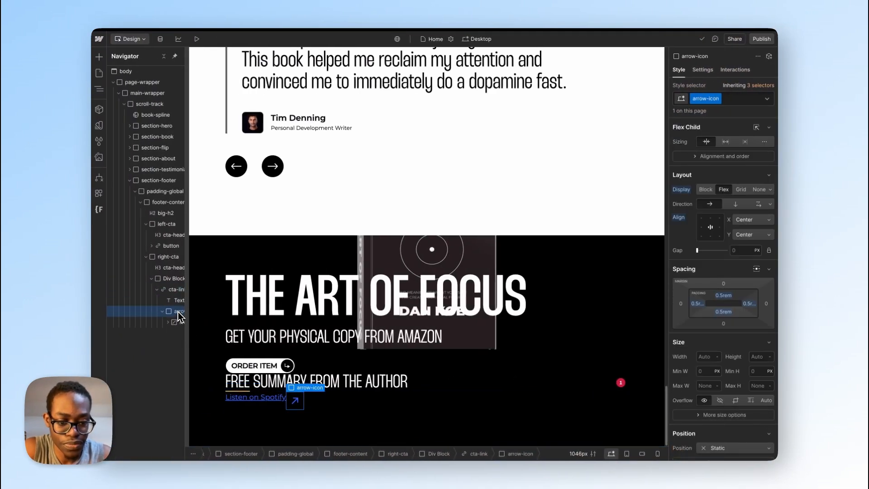
scroll(734, 362, down, 2)
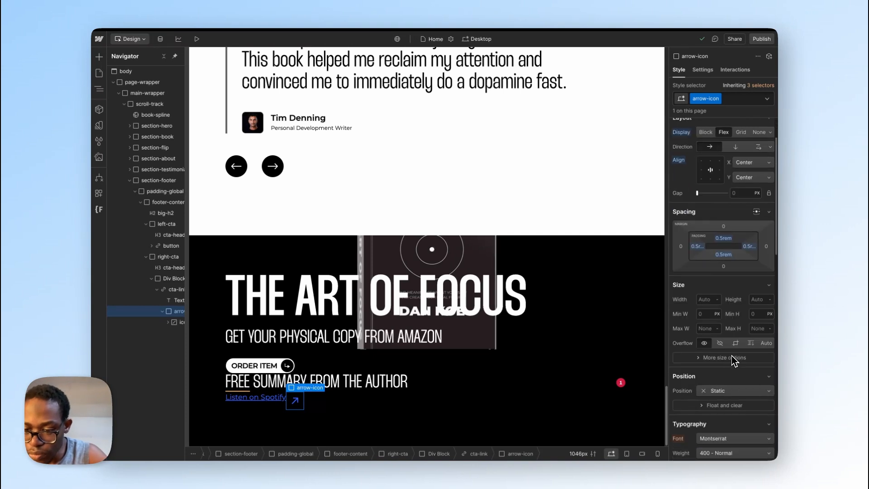
scroll(726, 363, down, 7)
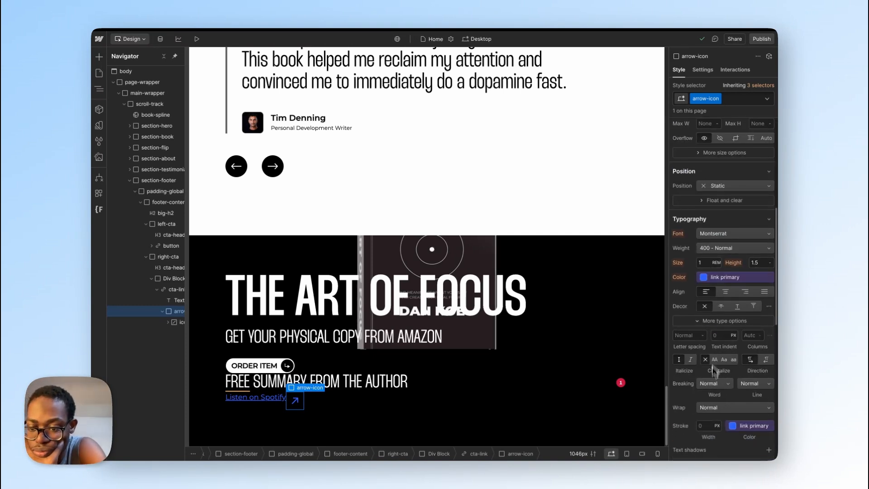
scroll(714, 380, down, 1)
scroll(714, 392, down, 1)
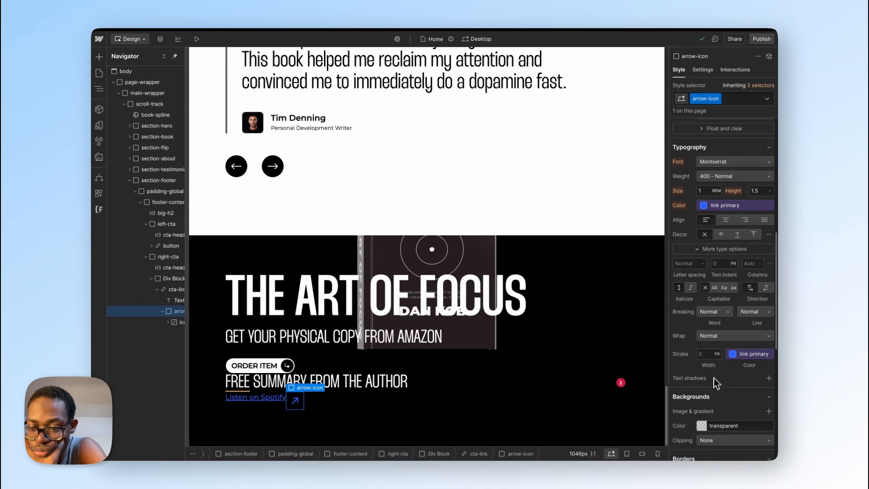
click(710, 353)
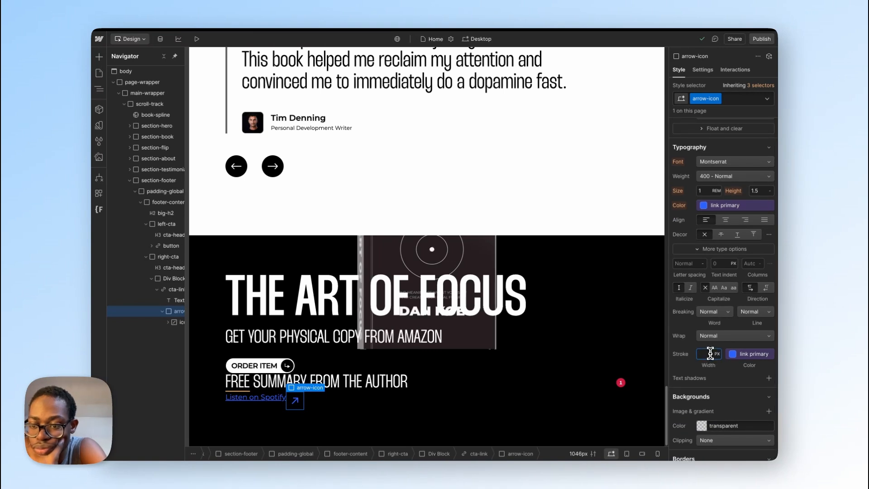
scroll(712, 353, up, 1)
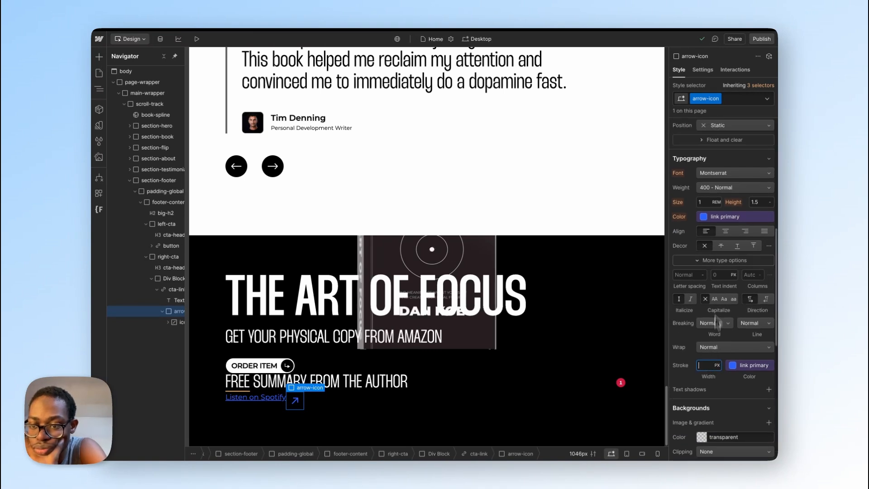
click(704, 219)
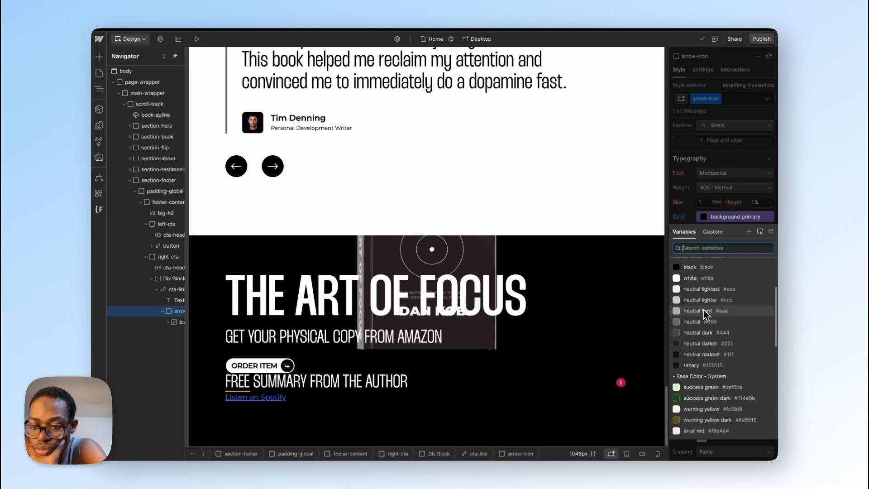
scroll(706, 314, up, 3)
click(706, 318)
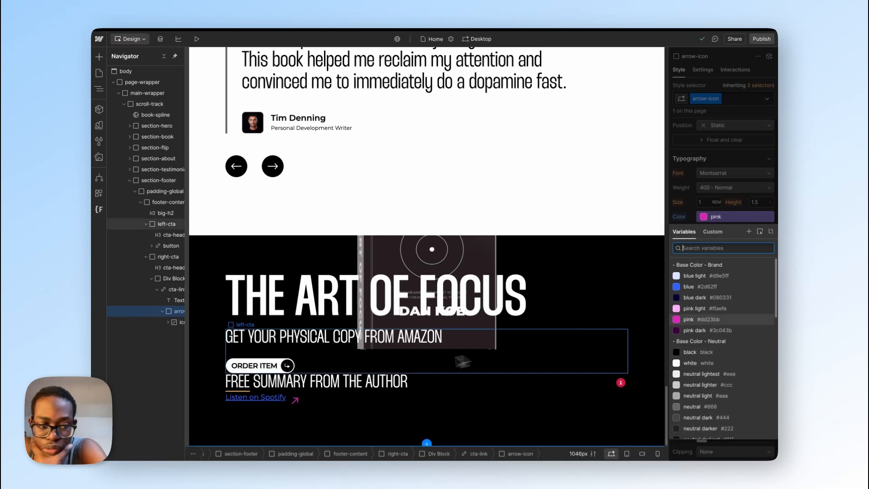
Step: Set the cta-link block's text color to the white variable and remove its text decoration
click(171, 291)
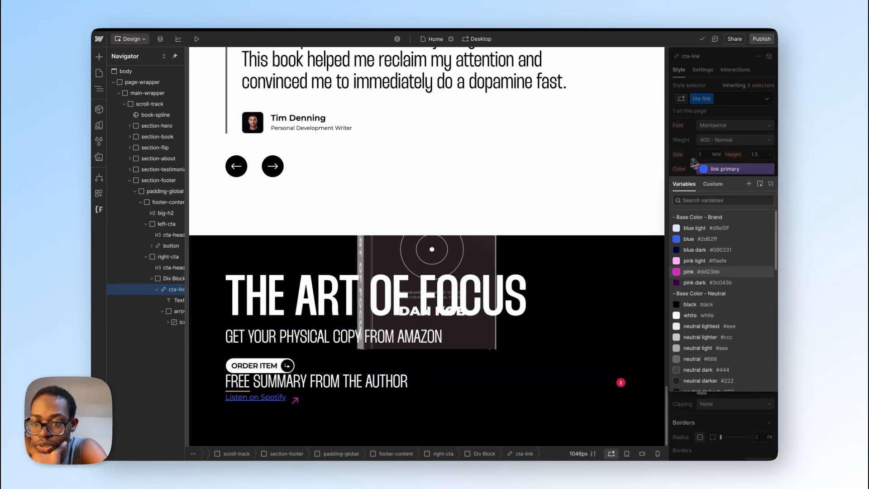
click(716, 154)
scroll(719, 284, up, 3)
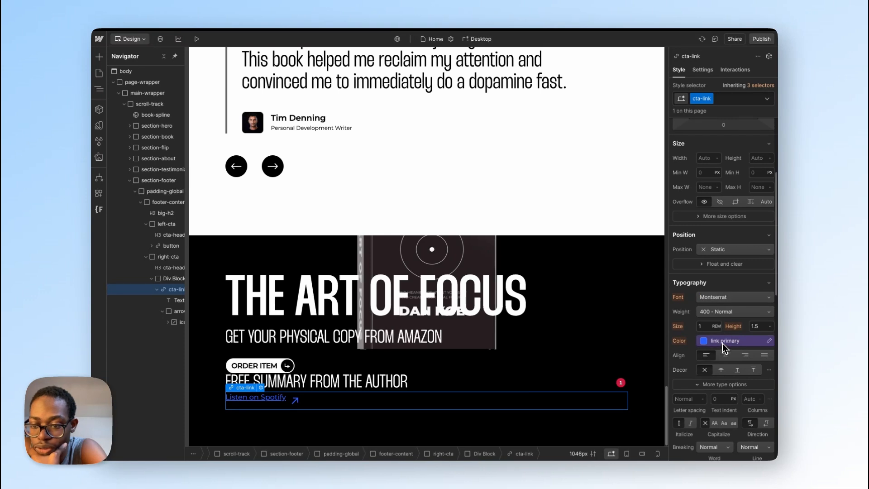
click(722, 343)
scroll(706, 299, down, 5)
click(708, 308)
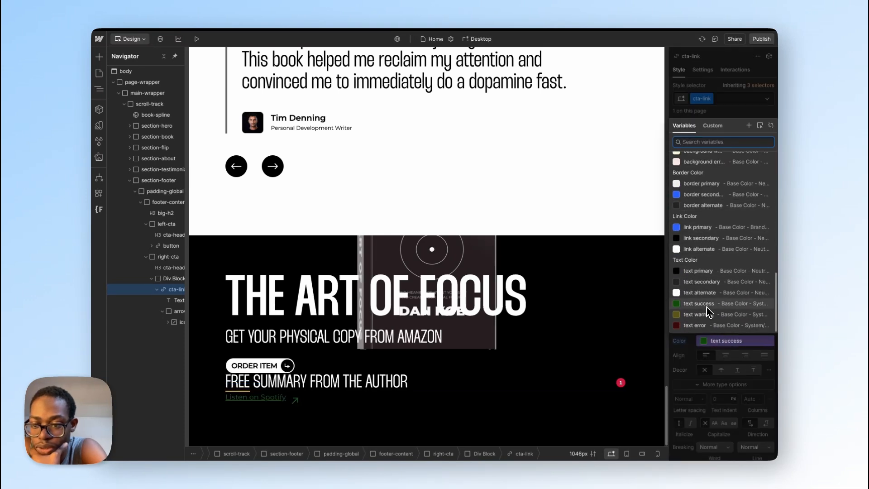
scroll(707, 298, up, 10)
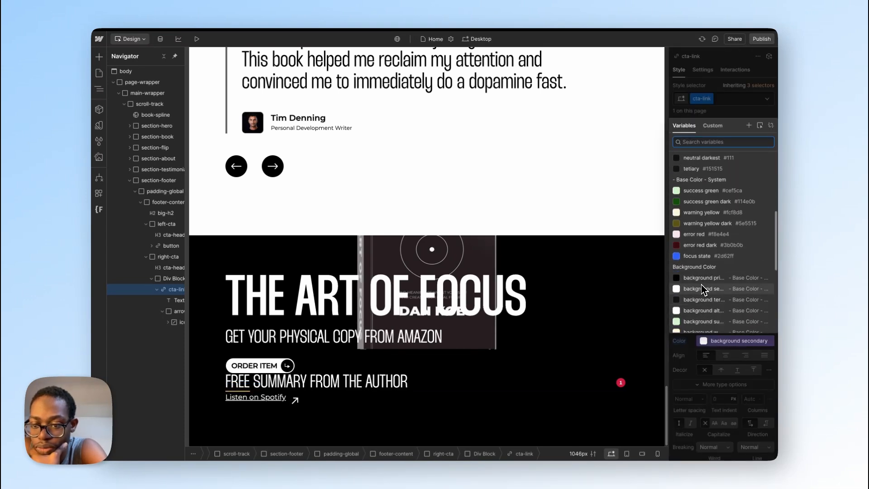
click(702, 277)
click(702, 257)
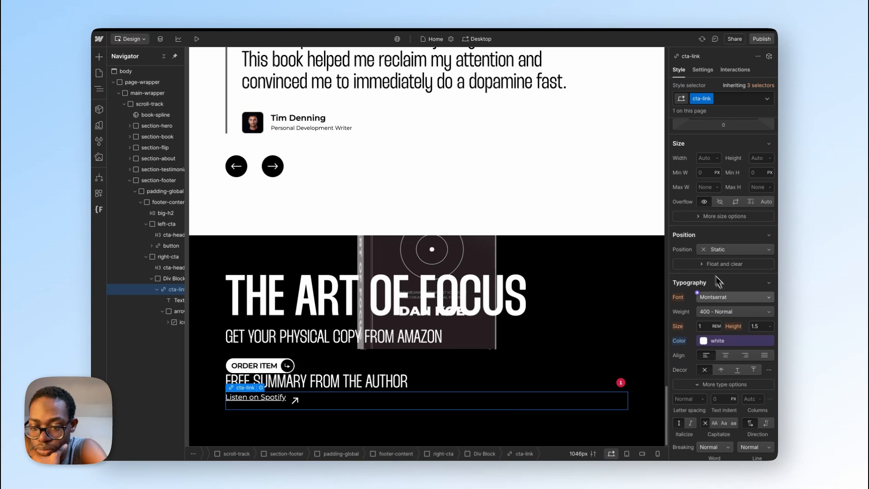
click(708, 372)
Step: Try a solid outline with a width of 1 px on the cta-link block
scroll(726, 362, down, 5)
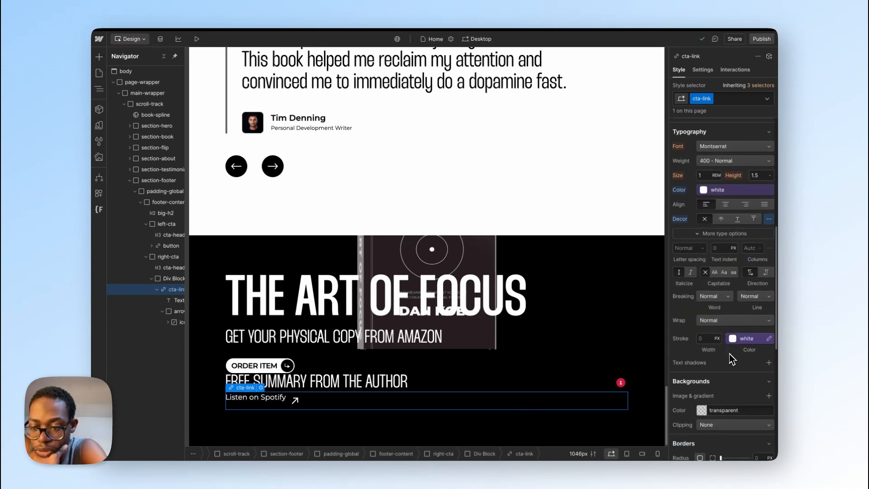
scroll(729, 366, down, 6)
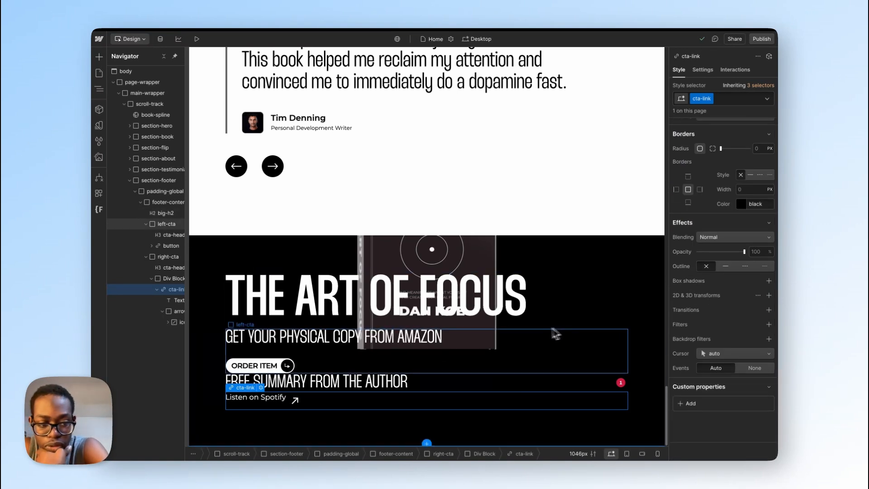
click(725, 266)
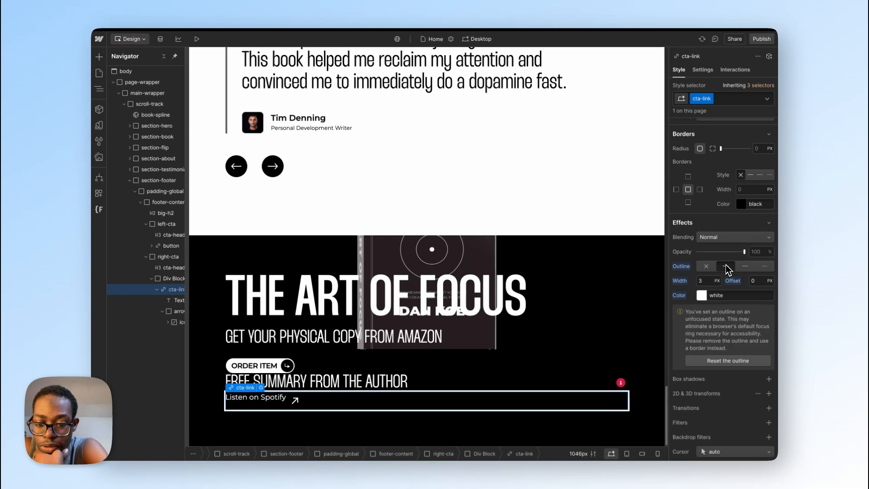
click(708, 281)
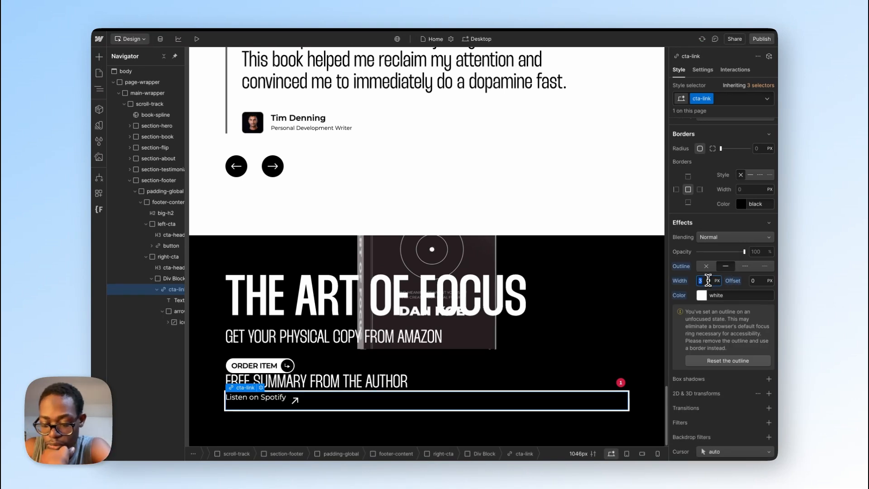
text(1)
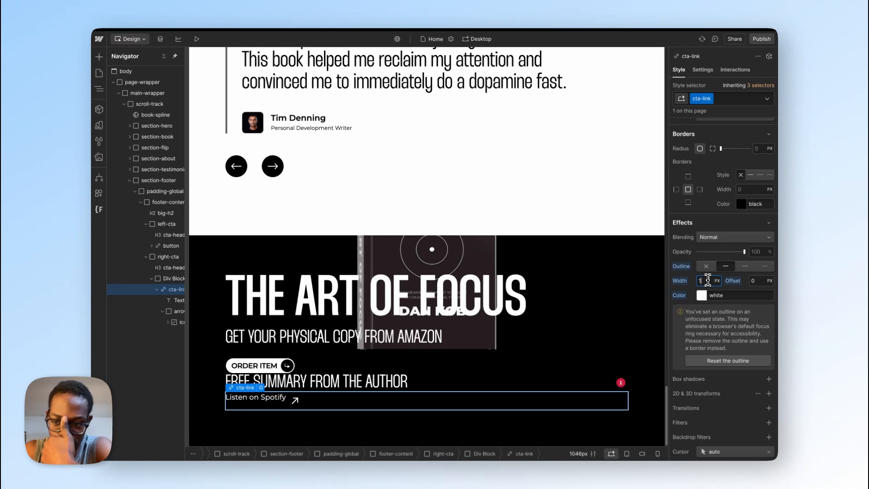
Step: Try a 1 px solid white border on all sides of the arrow-icon block, and reset it
click(176, 312)
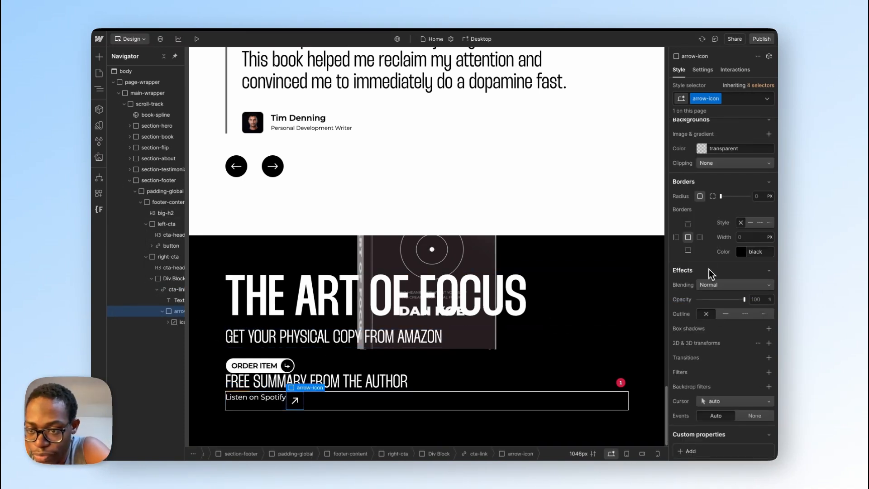
click(742, 253)
click(742, 251)
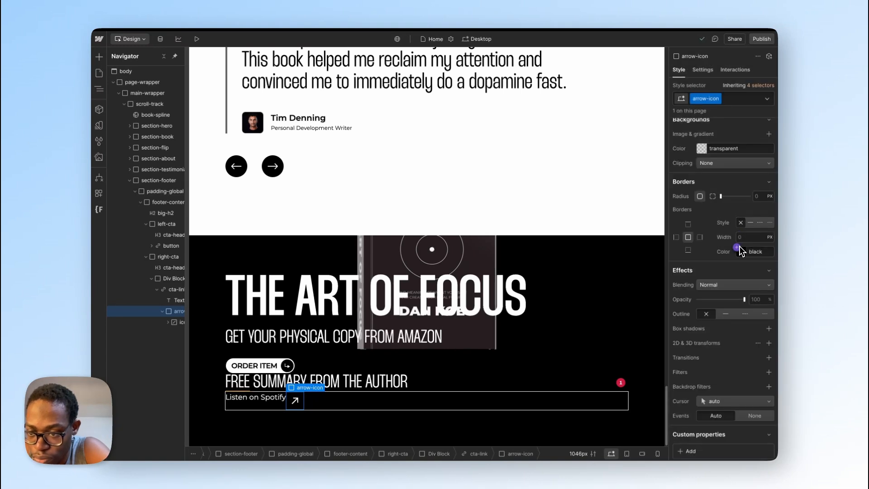
click(739, 248)
click(691, 398)
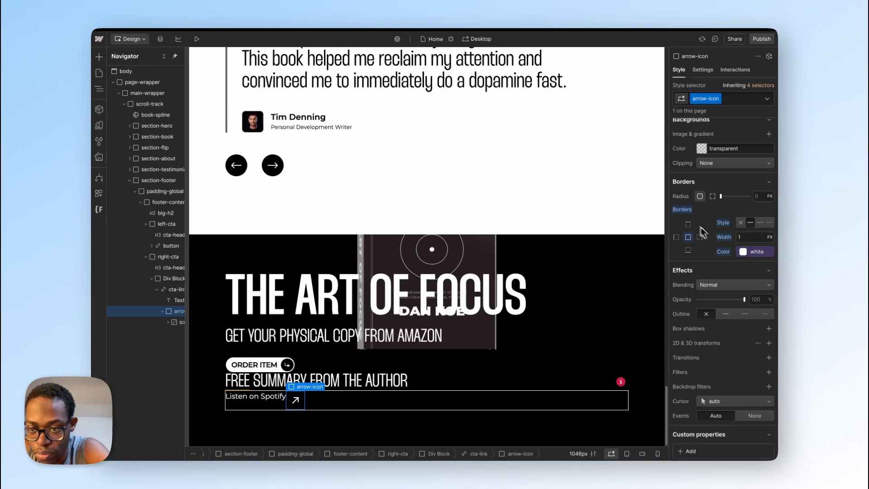
alt+click(682, 210)
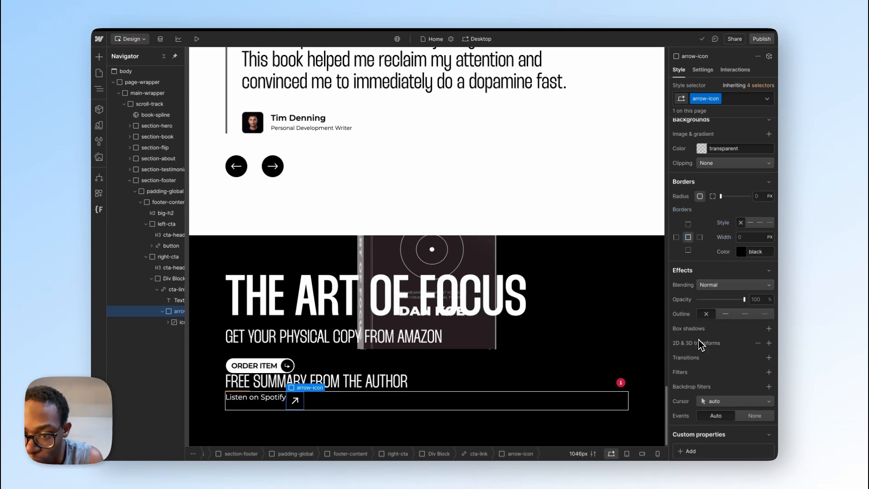
Step: Give the arrow-icon block a solid white outline with a width of 1 px
click(721, 316)
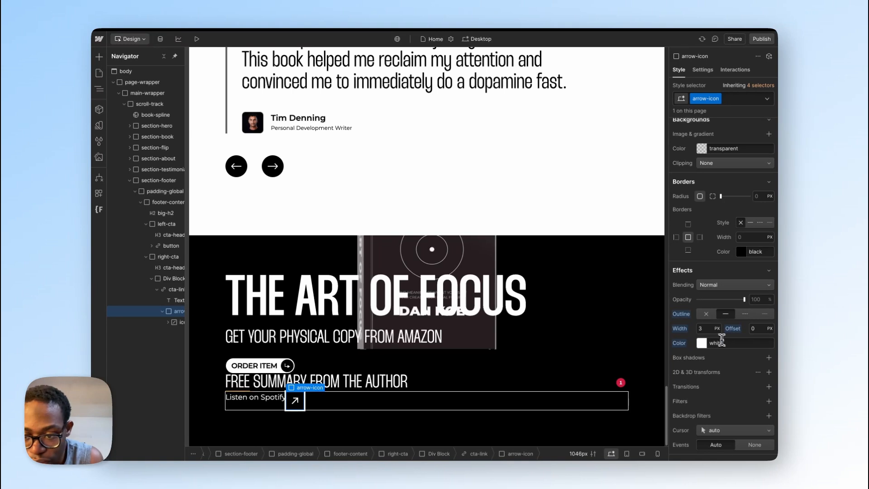
click(707, 329)
text(1)
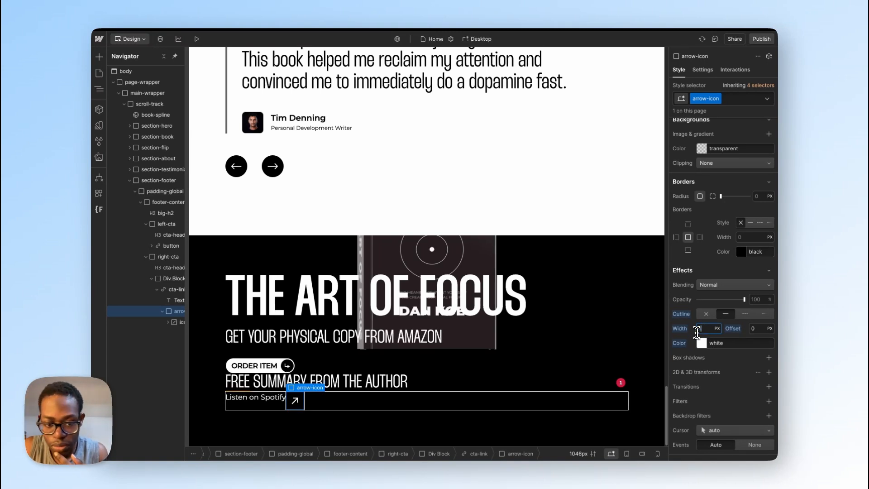
click(336, 424)
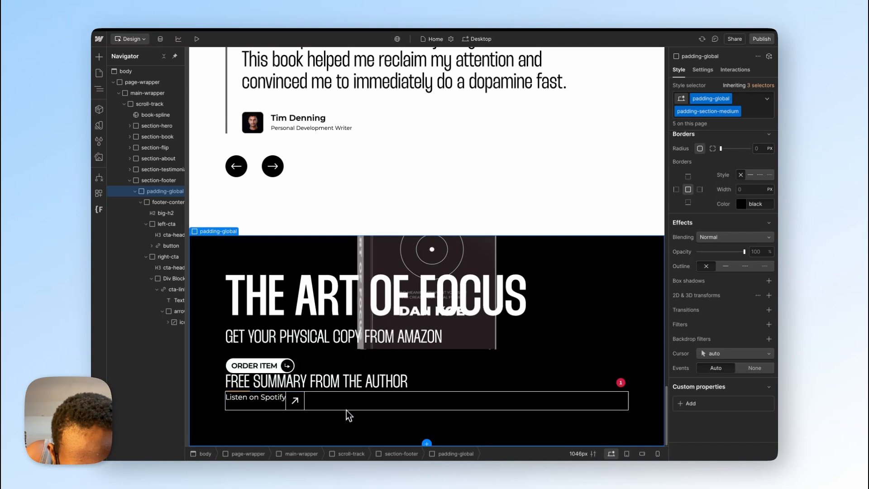
Step: Reset the cta-link block's outline and give it a 1 px solid border in the white variable instead
click(352, 406)
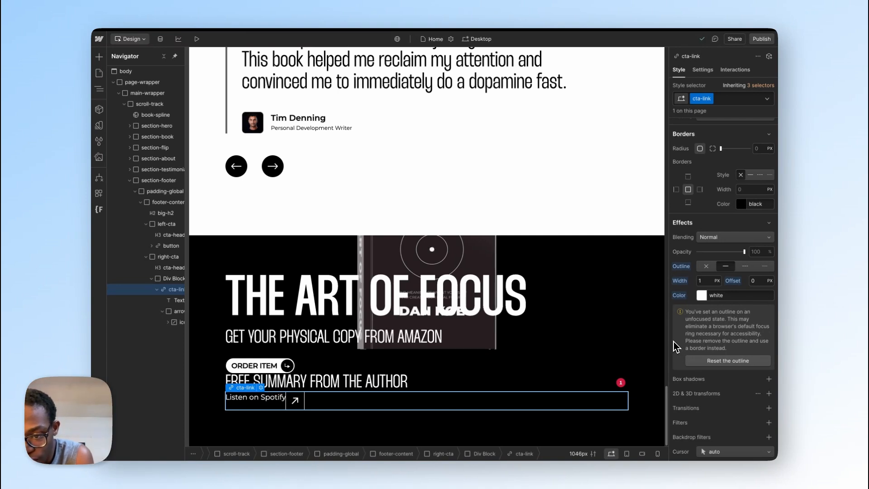
click(724, 363)
scroll(725, 315, up, 3)
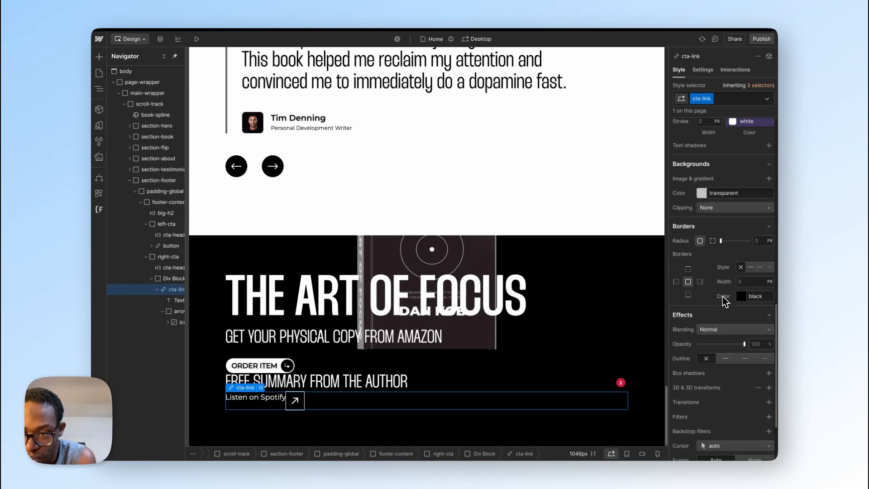
click(740, 296)
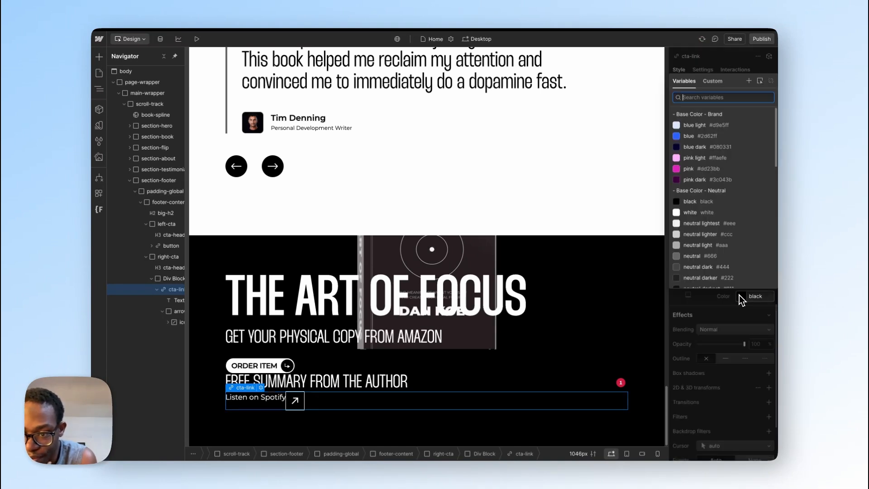
click(704, 213)
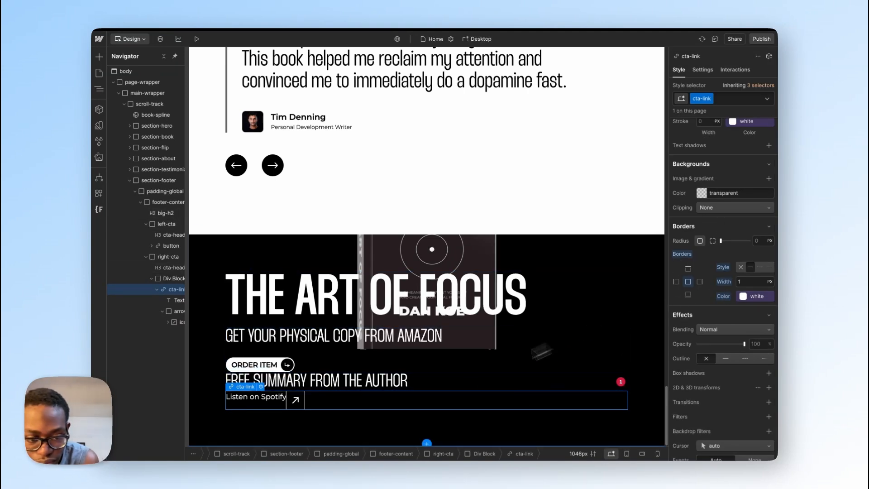
click(345, 433)
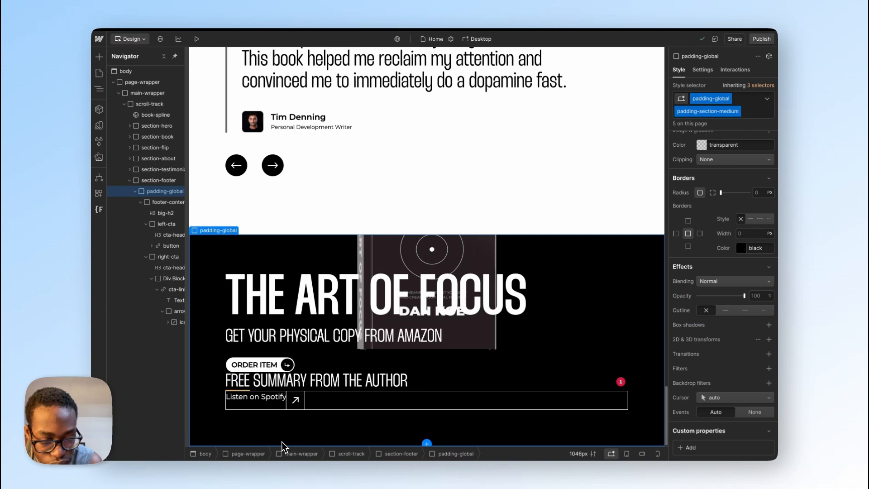
Step: Apply the existing text-size-regular class to the Listen on Spotify text block
click(275, 403)
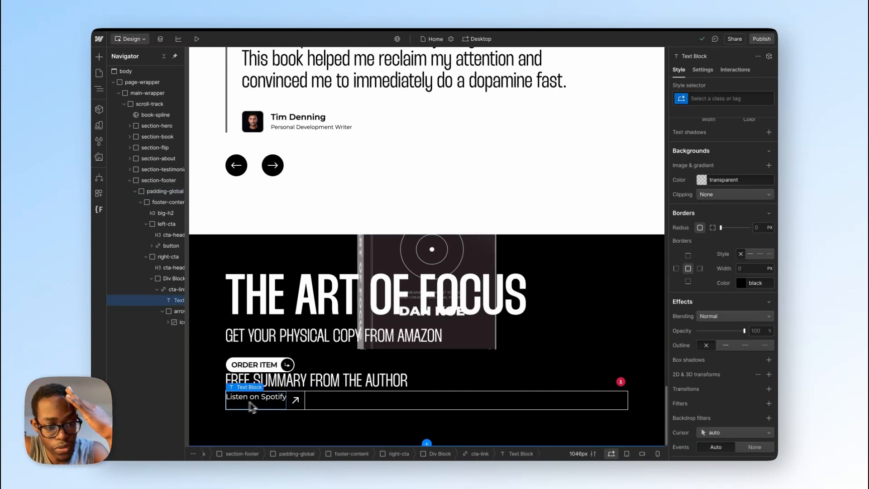
click(695, 99)
text(text)
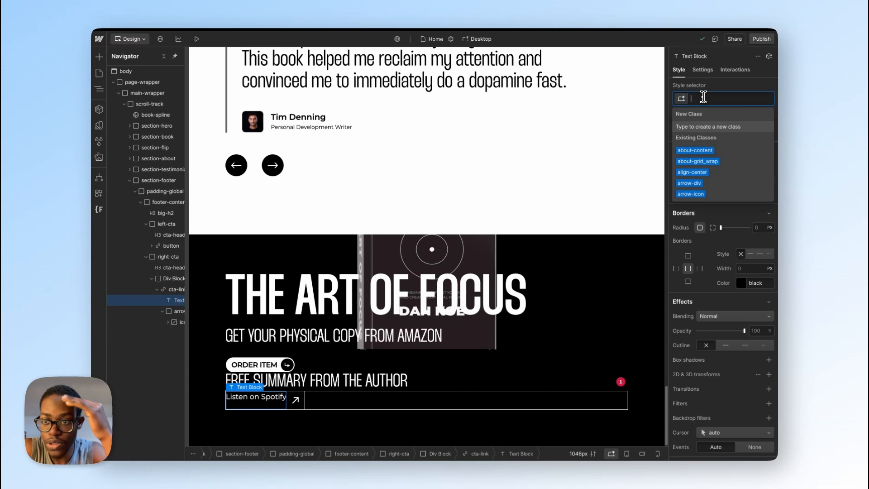
text(-si)
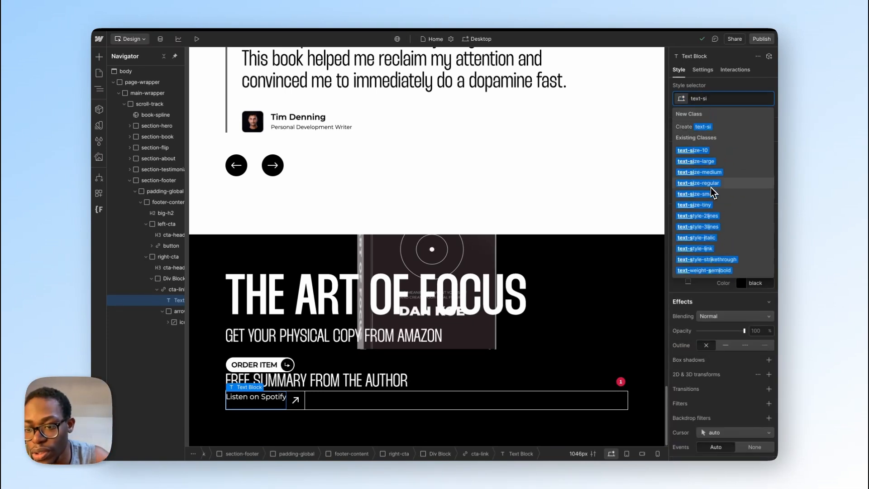
click(712, 186)
scroll(727, 277, up, 5)
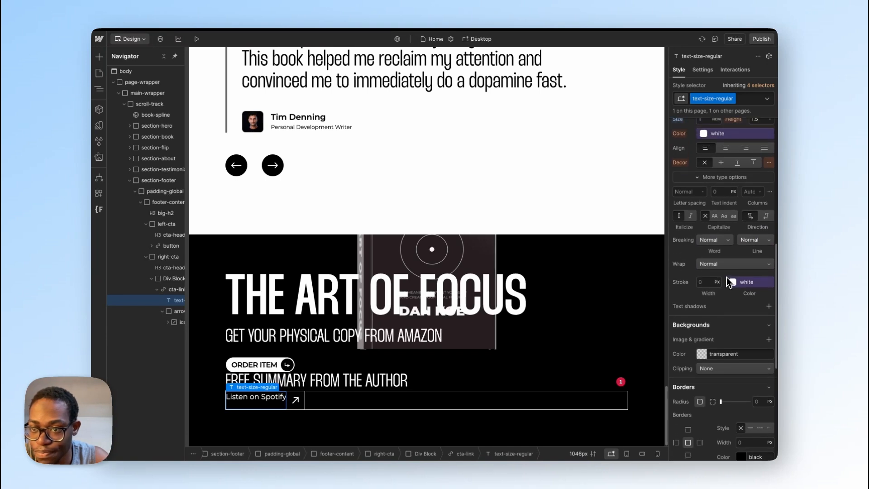
scroll(726, 277, up, 3)
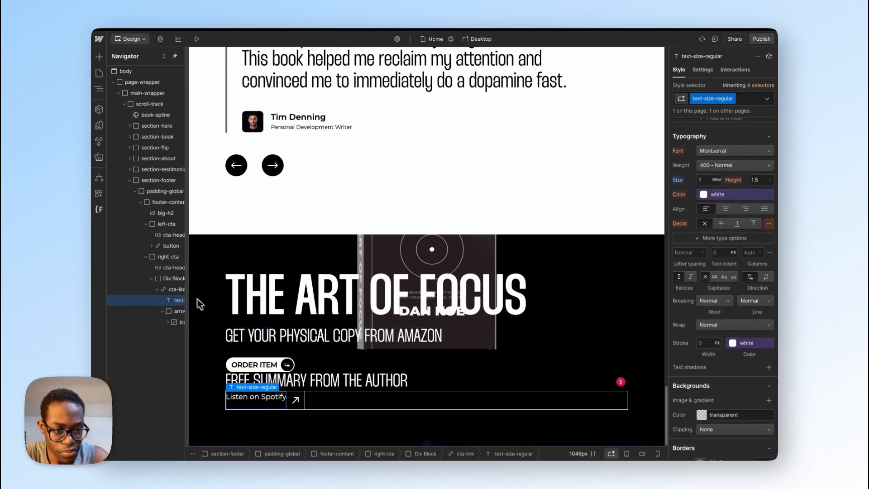
Step: Set the cta-link flex block's vertical alignment to Center
click(175, 289)
scroll(755, 244, up, 2)
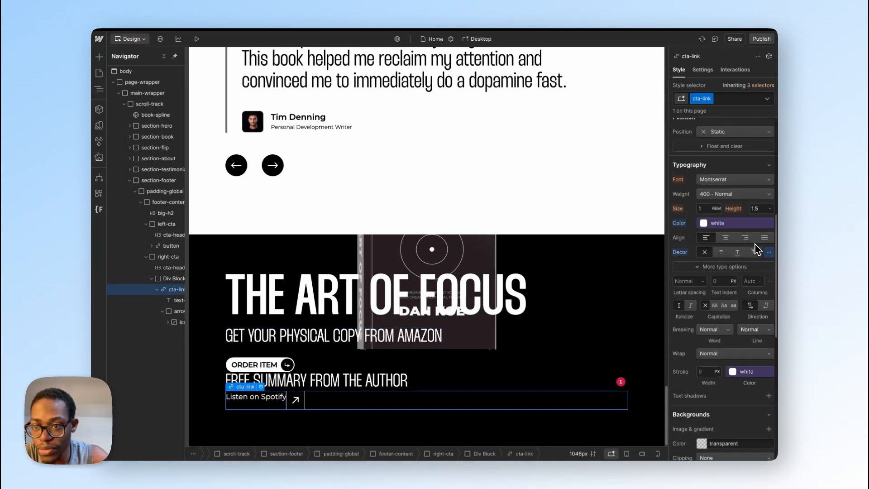
scroll(755, 243, up, 7)
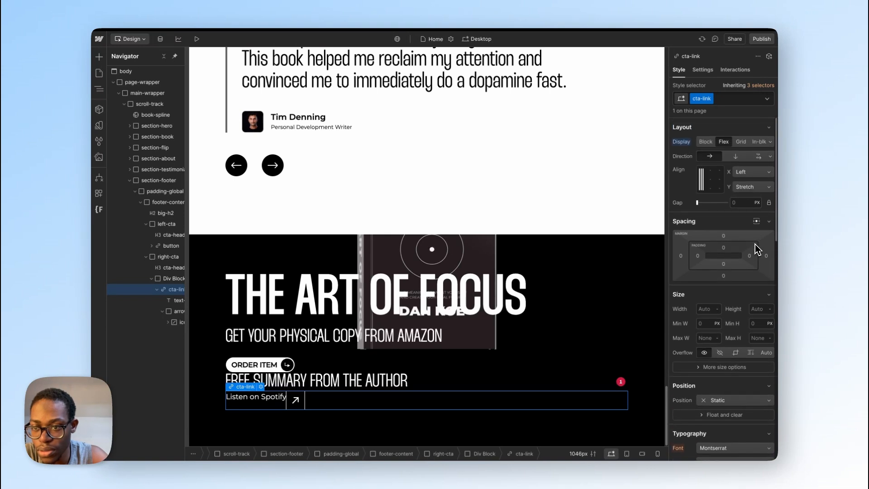
click(749, 188)
click(742, 159)
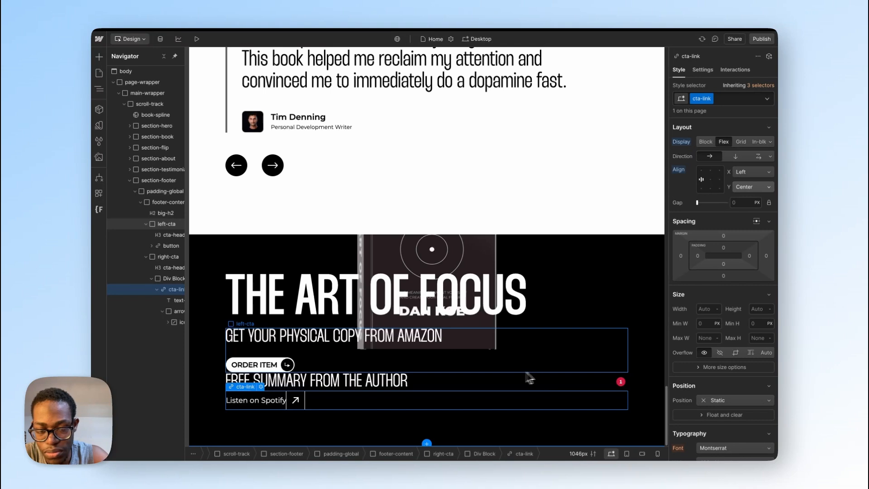
Step: Switch to Figma and inspect the Listen on Spotify text and its row's auto layout, comparing them with cta-link in Webflow
key(ctrl+Right)
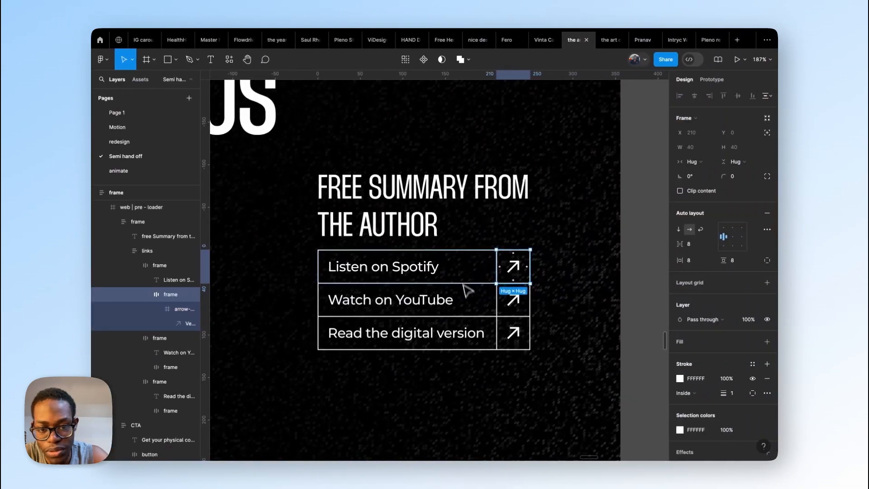
click(442, 274)
click(417, 267)
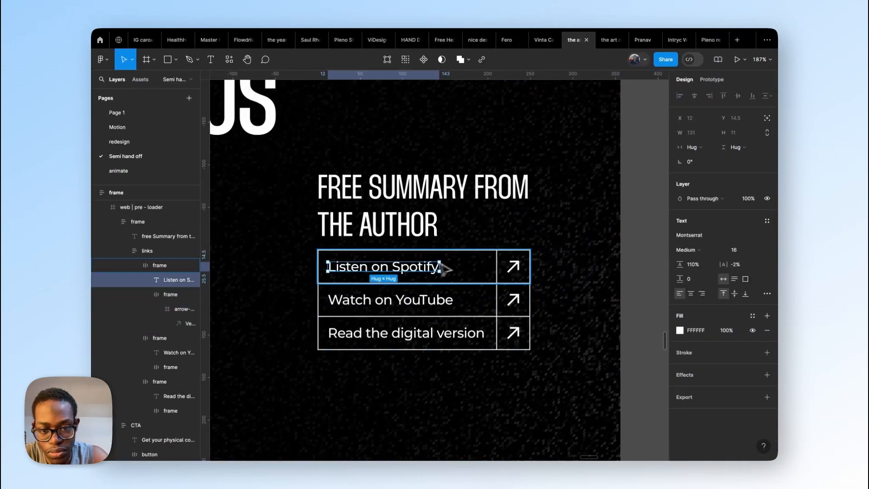
click(480, 274)
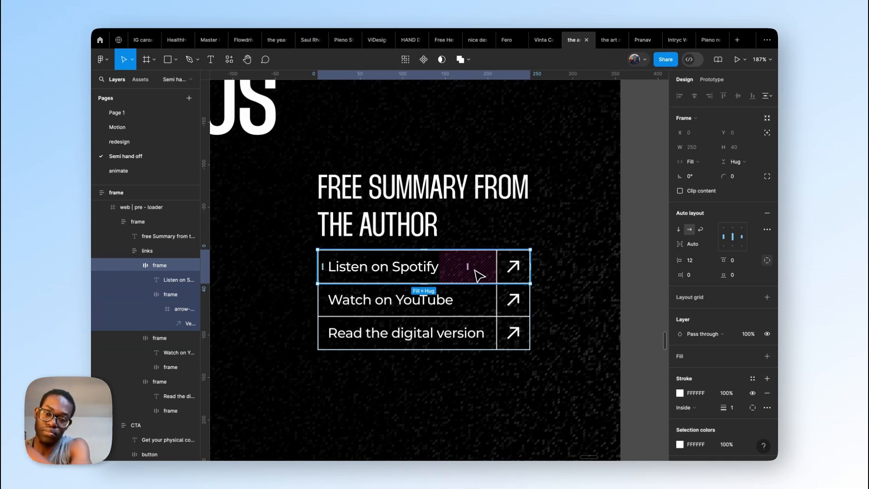
key(ctrl+Left)
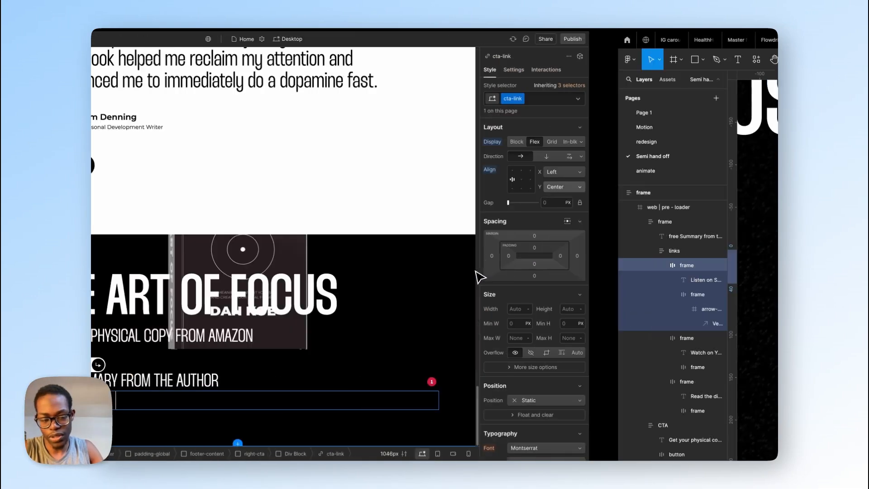
key(ctrl+Right)
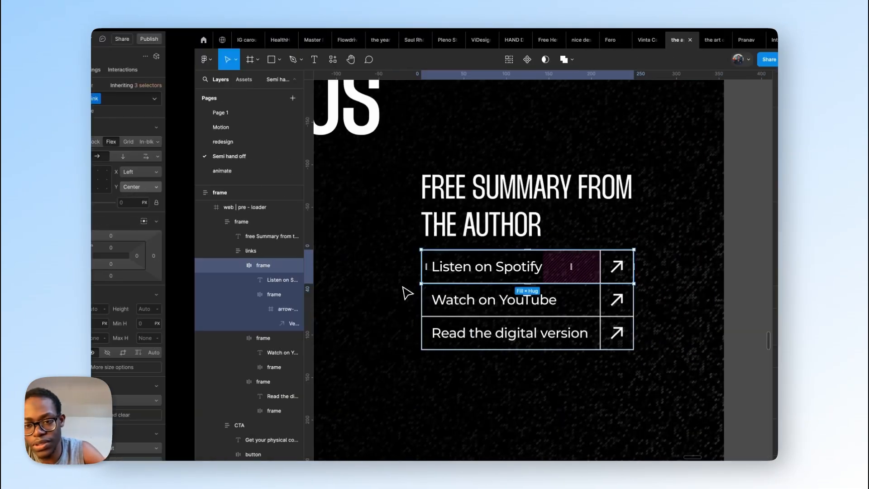
Step: Switch back to Webflow, set cta-link's maximum width to the rem equivalent of 250 px, and align its content horizontally with Space between
key(ctrl+Left)
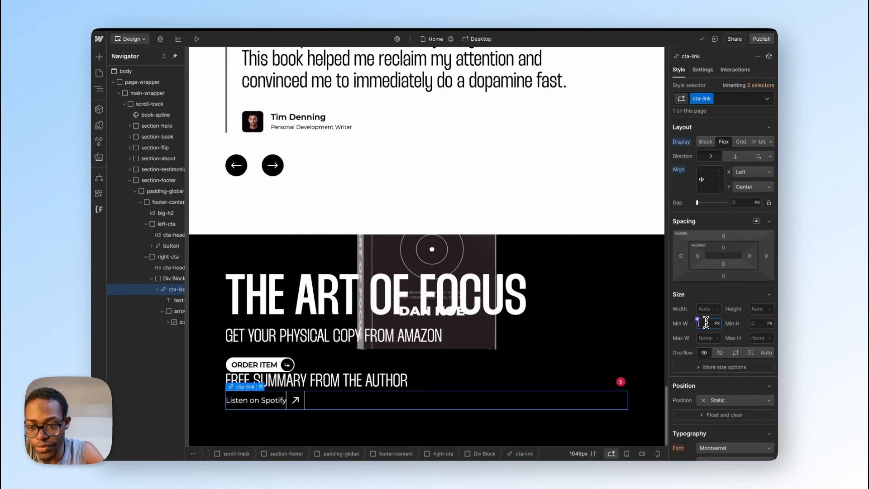
click(708, 338)
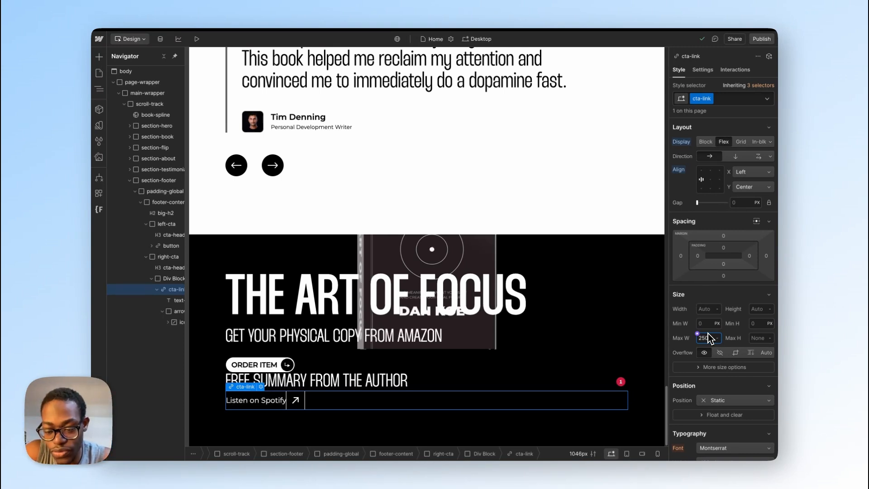
key(Return)
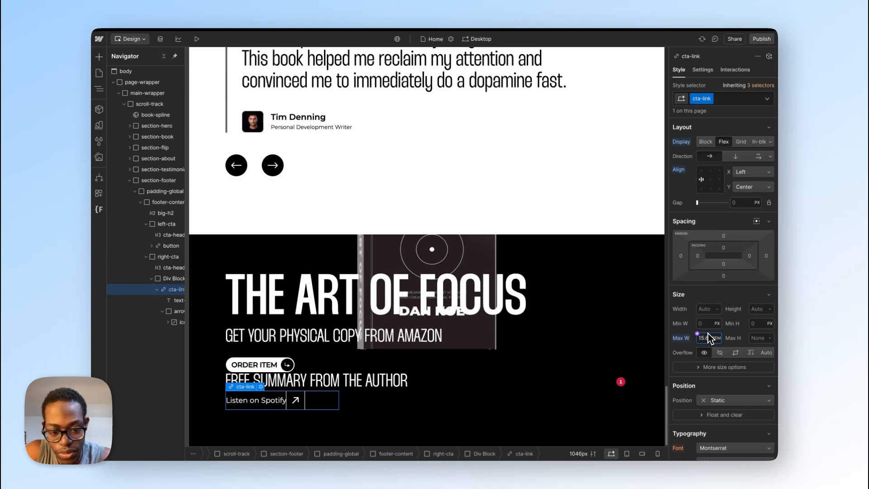
click(754, 174)
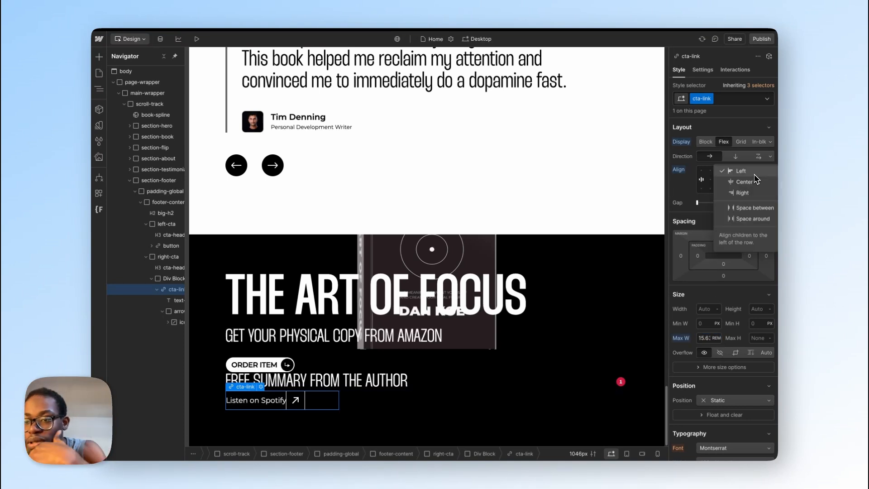
click(755, 208)
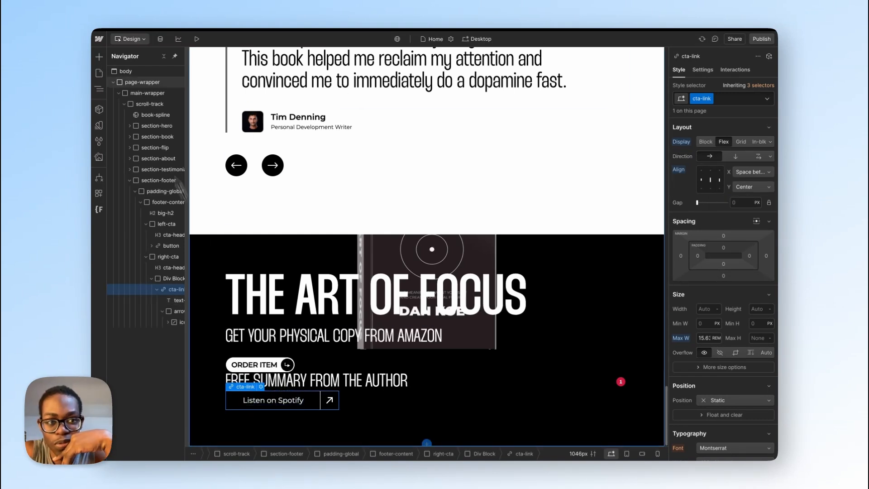
Step: Preview the page to check the footer's Listen on Spotify link row, and return to the design view
click(202, 40)
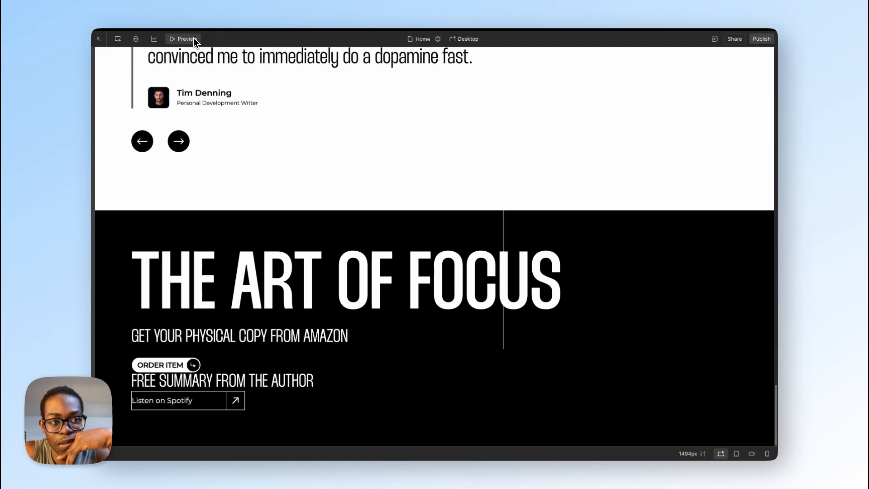
click(191, 40)
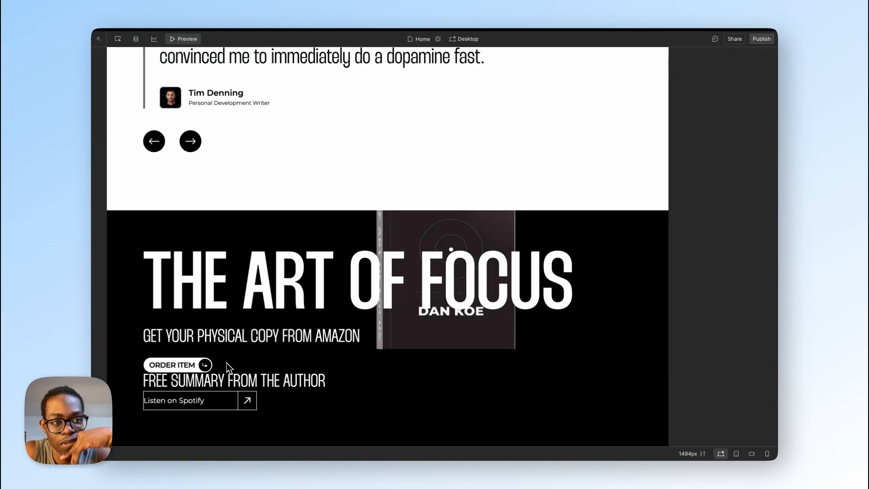
click(185, 42)
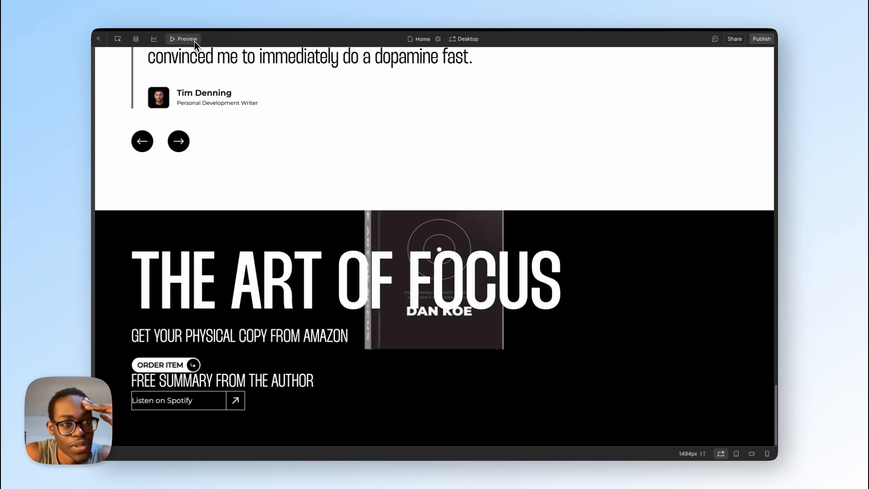
click(195, 41)
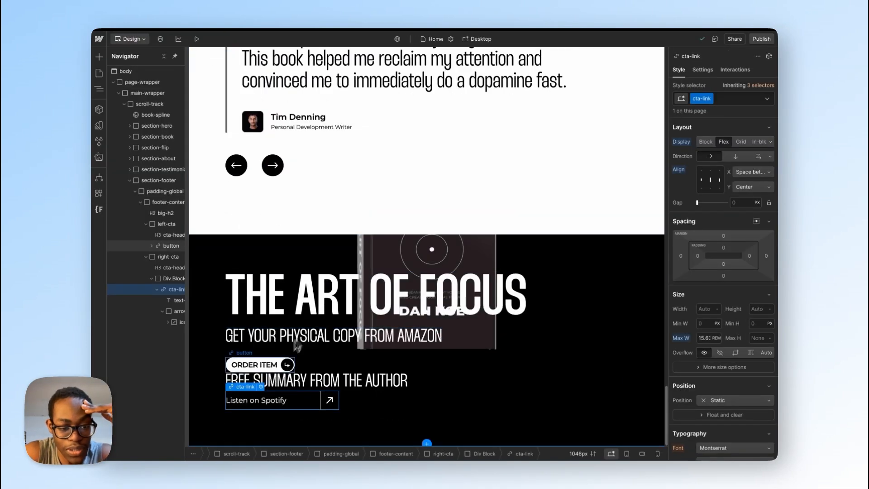
Step: Measure the Listen on Spotify text's inset in Figma and set cta-link's left padding in Webflow to 0.75 rem (12 px)
click(697, 256)
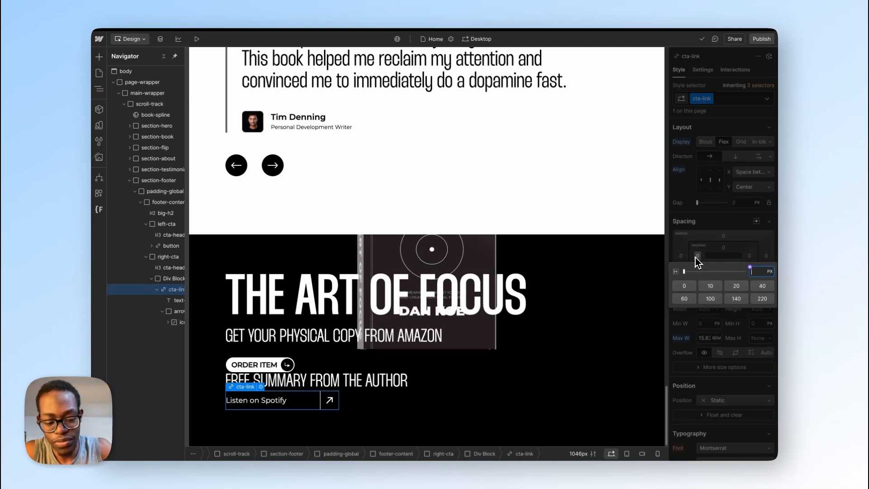
key(ctrl+Right)
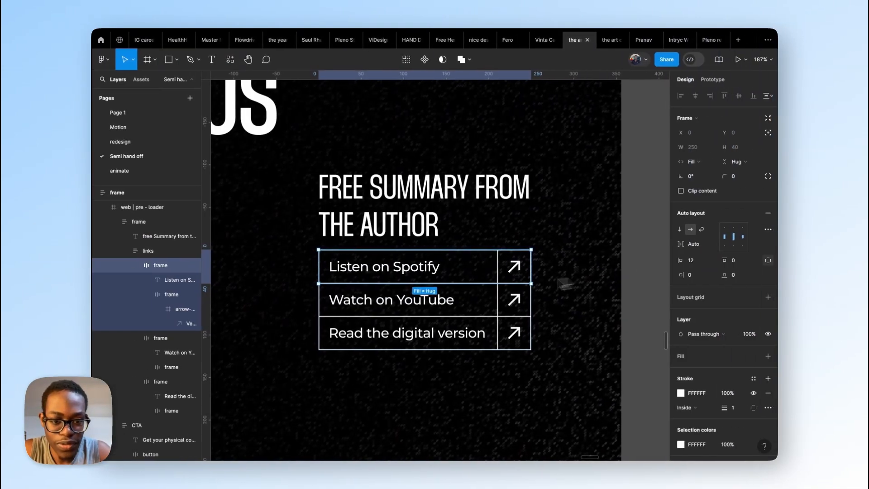
double_click(417, 271)
key(alt)
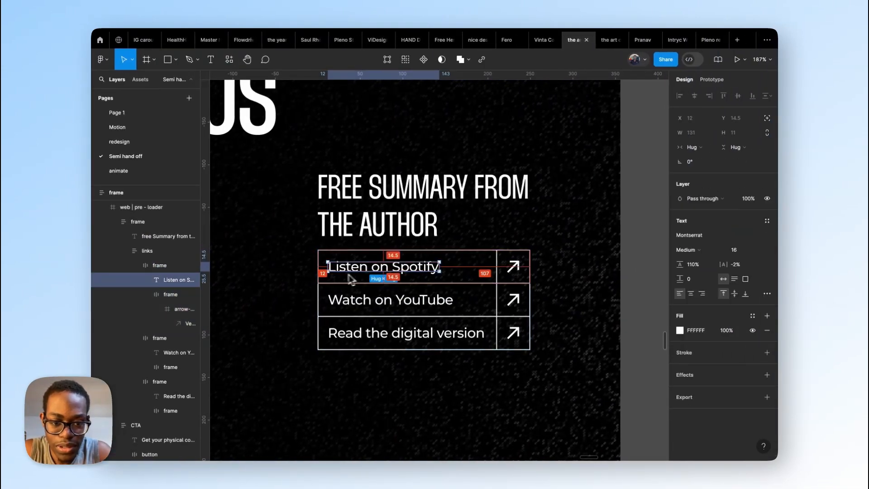
key(ctrl+Left)
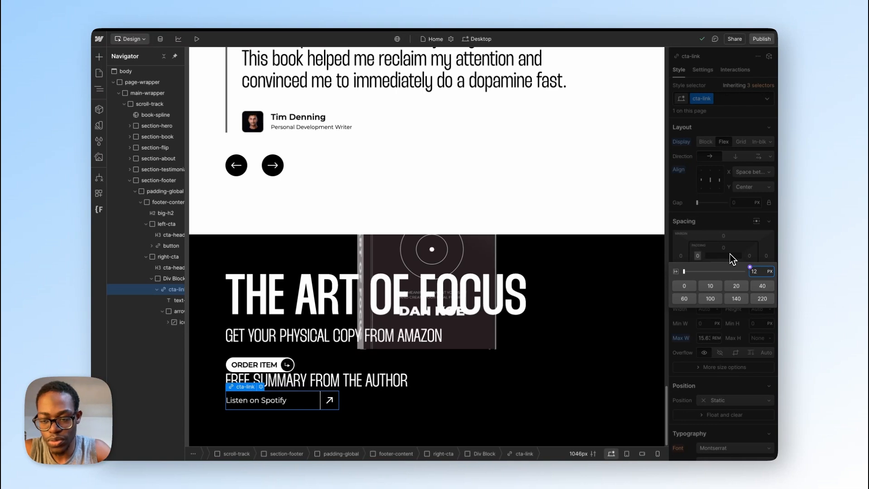
key(Return)
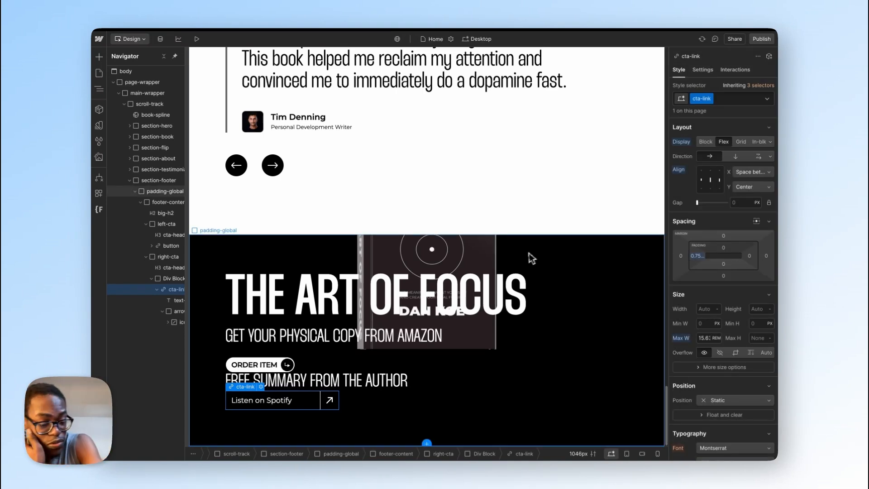
Step: Collapse the cta-link block and duplicate it twice to make three link rows
click(401, 420)
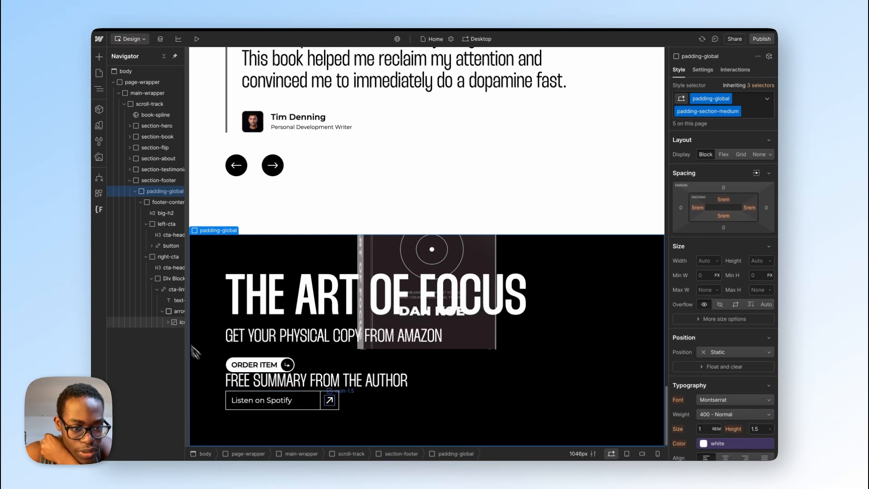
click(165, 290)
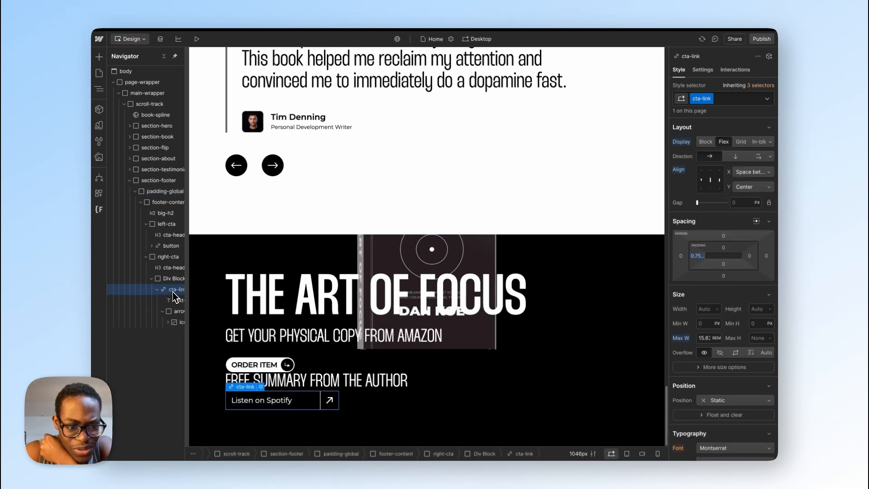
click(157, 290)
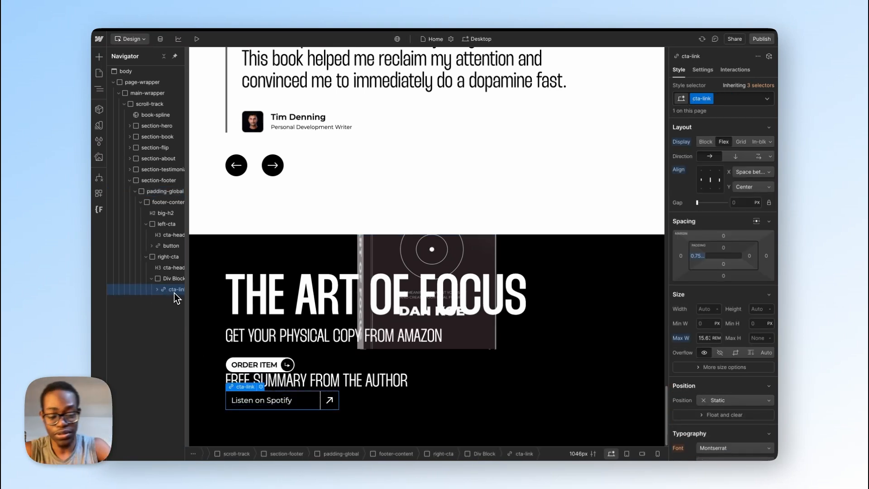
key(ctrl+d)
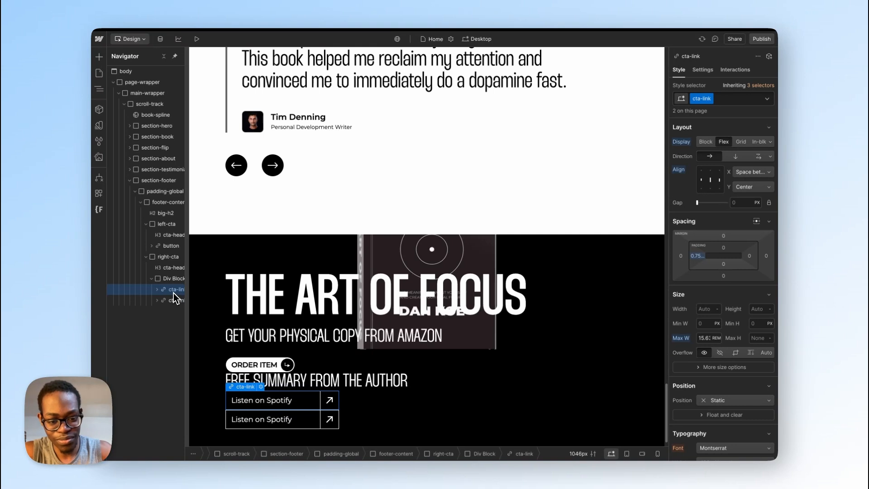
key(ctrl+d)
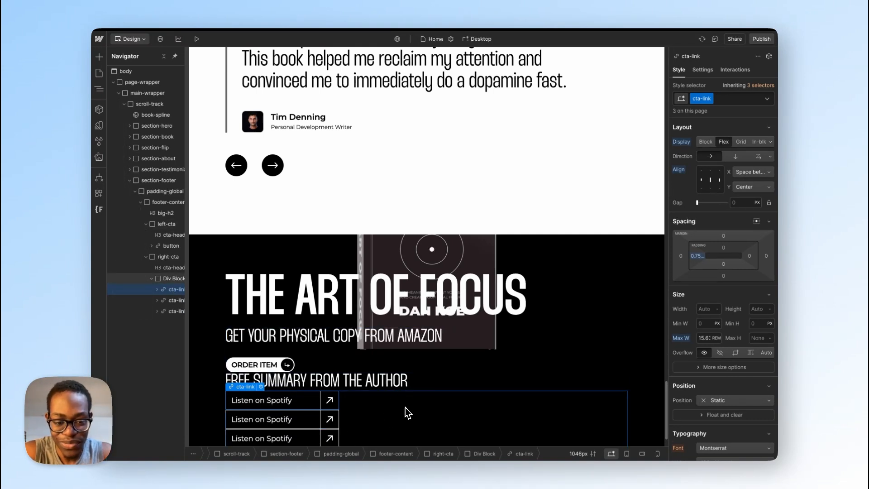
Step: Copy the Watch on YouTube text from Figma and replace the second link row's text with it in Webflow
key(alt+Tab)
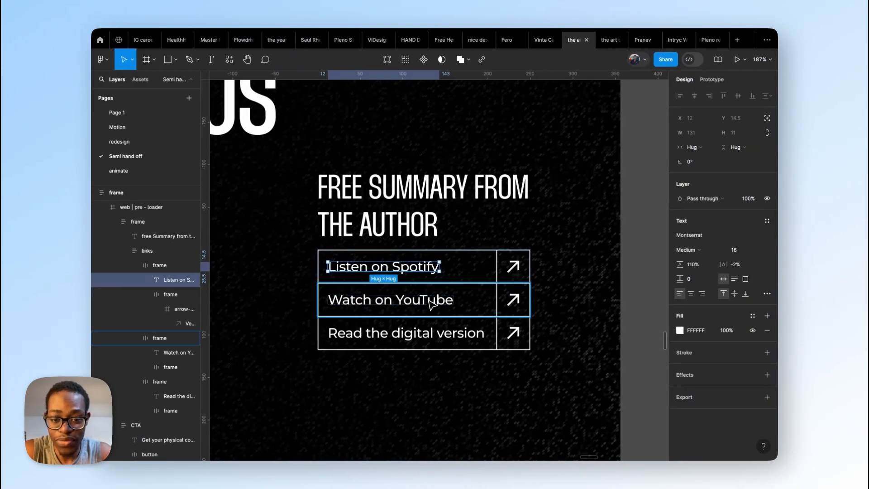
double_click(429, 301)
key(ctrl+c)
key(alt+Tab)
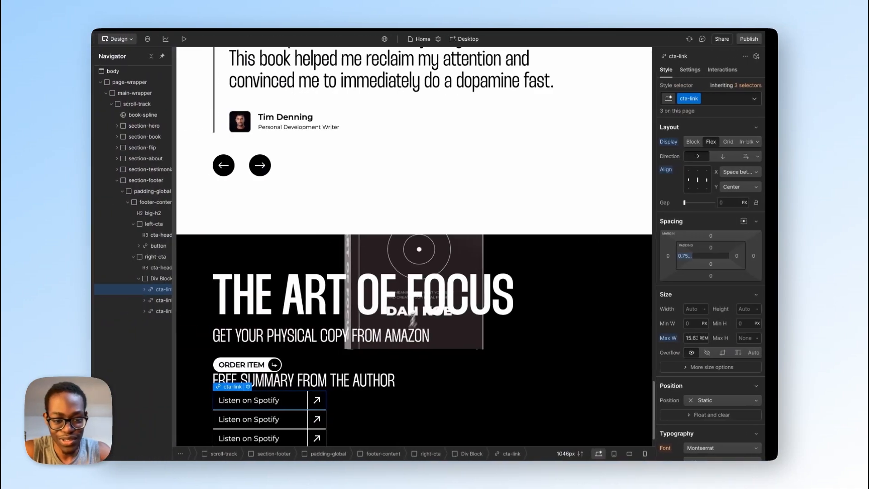
double_click(281, 420)
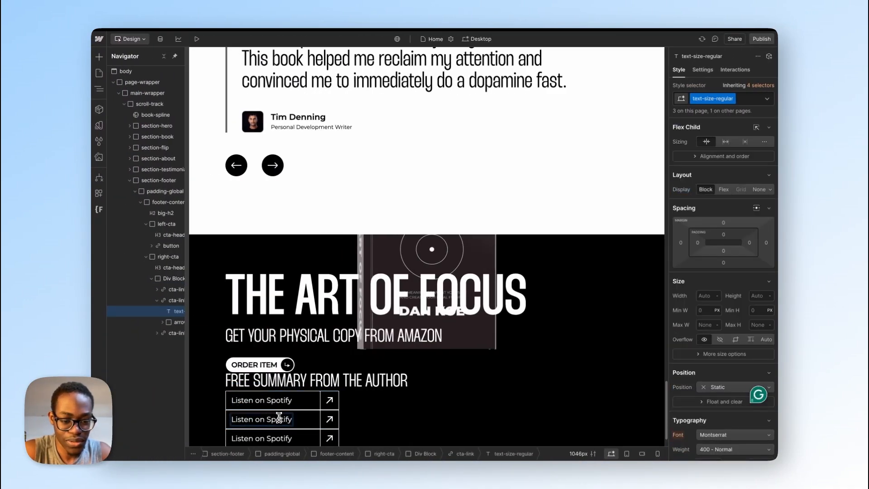
double_click(278, 418)
click(279, 417)
triple_click(279, 417)
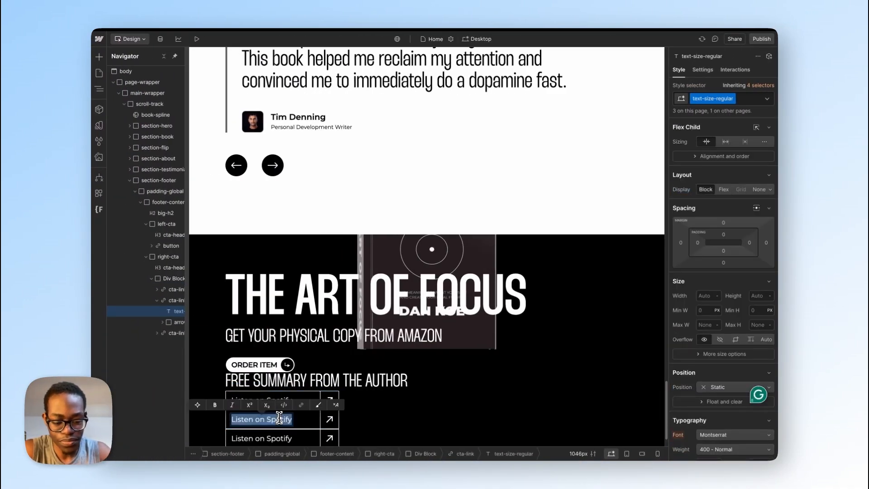
key(ctrl+v)
Step: Copy the Read the digital version text from Figma and replace the third link row's text with it in Webflow
key(alt+Tab)
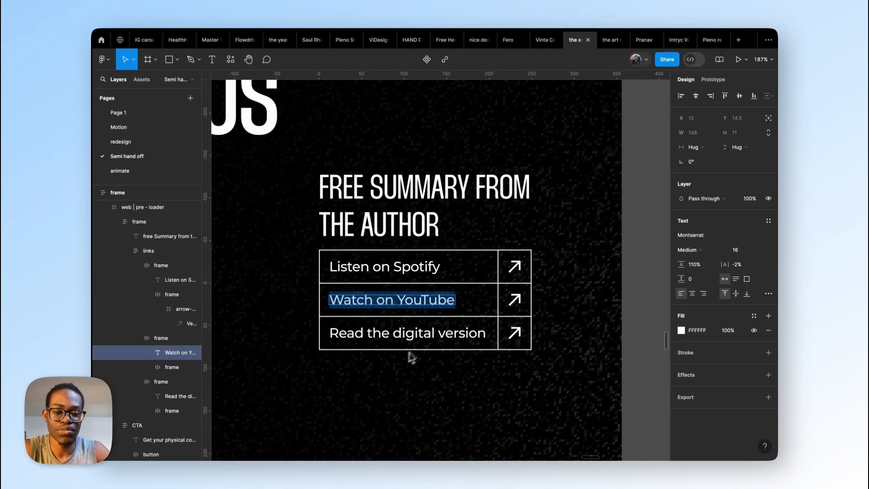
double_click(431, 333)
triple_click(432, 333)
key(ctrl+c)
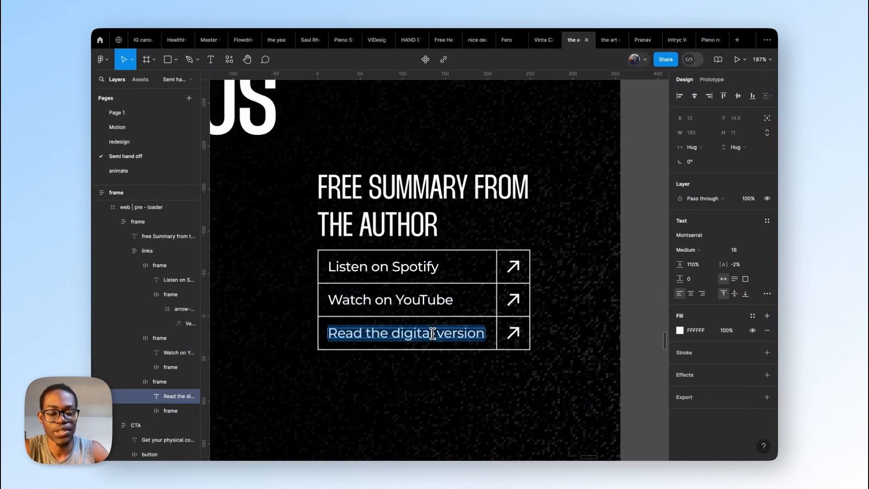
key(alt+Tab)
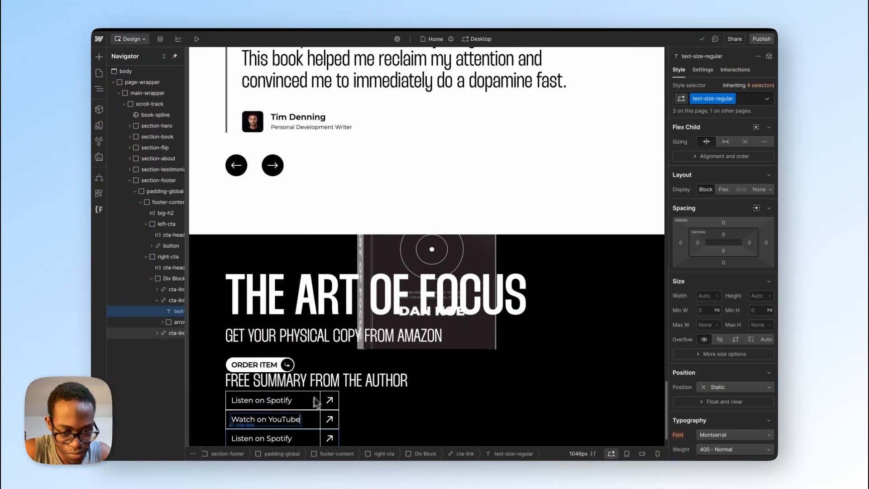
triple_click(280, 402)
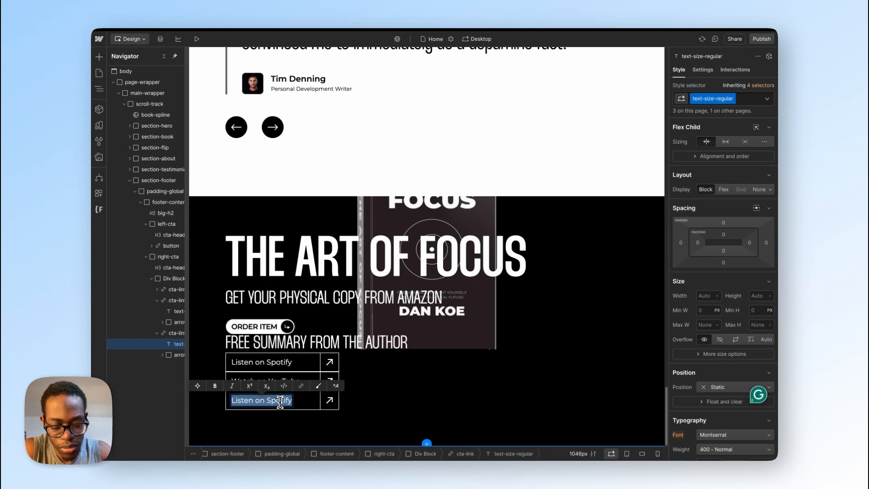
key(ctrl+v)
click(387, 405)
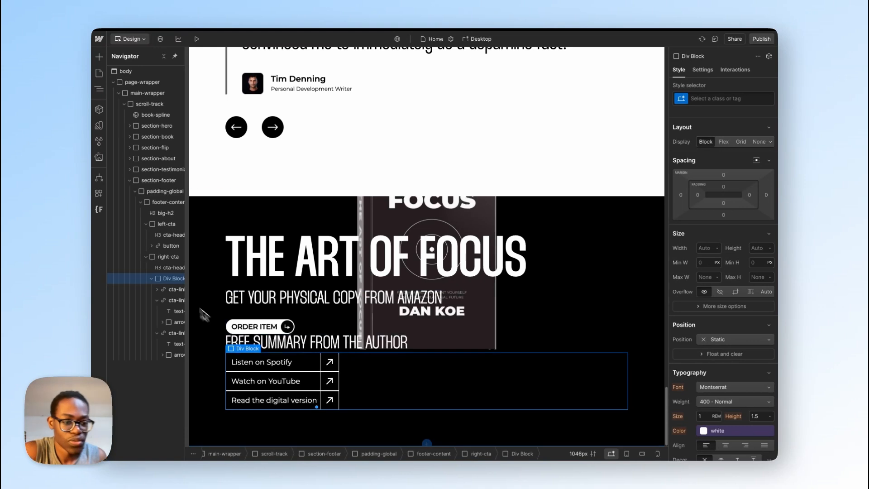
Step: Set the maximum width of the cta-link rows to 17 rem
click(173, 290)
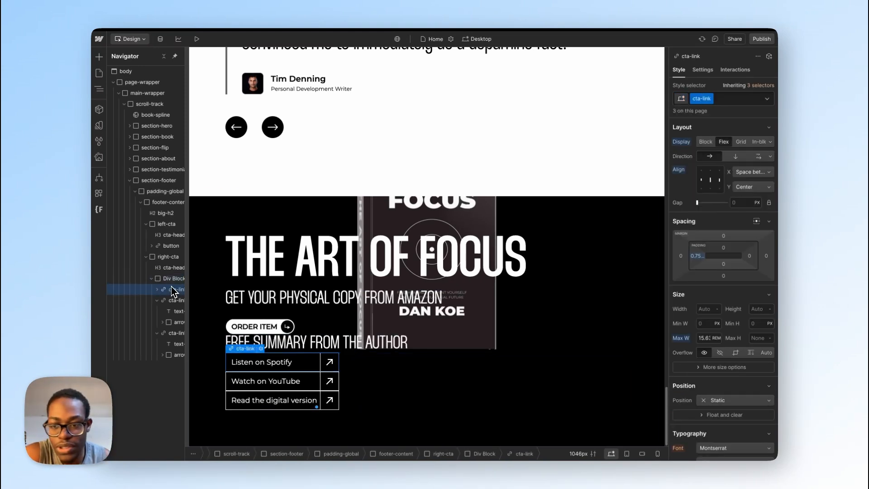
click(707, 338)
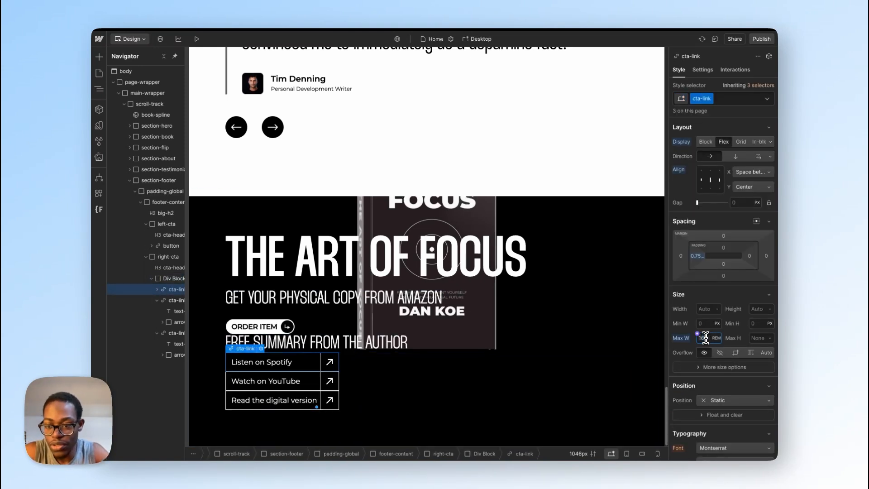
key(Up)
key(Up)
key(Down)
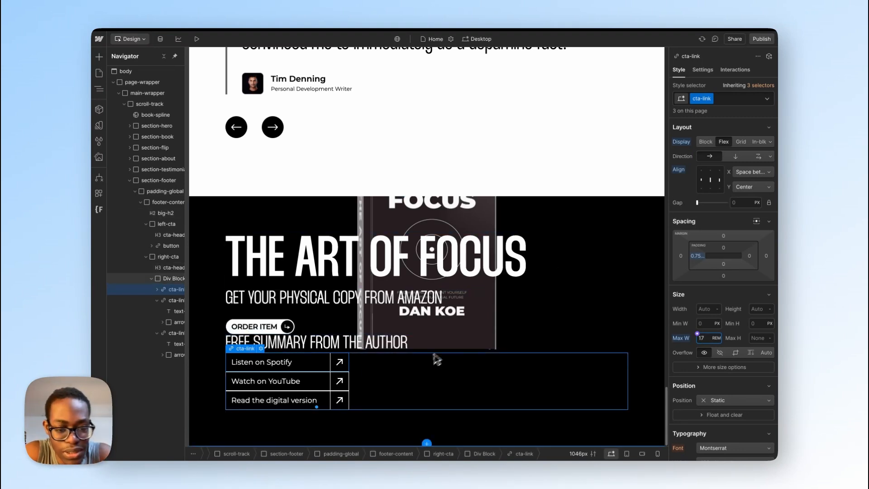
Step: Give the div block that holds the three link rows the new class cta-link-wrap
click(401, 387)
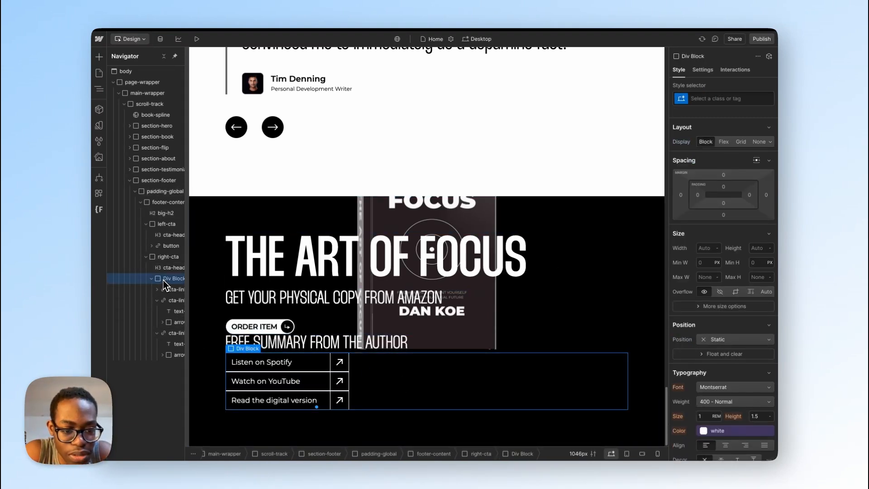
click(733, 94)
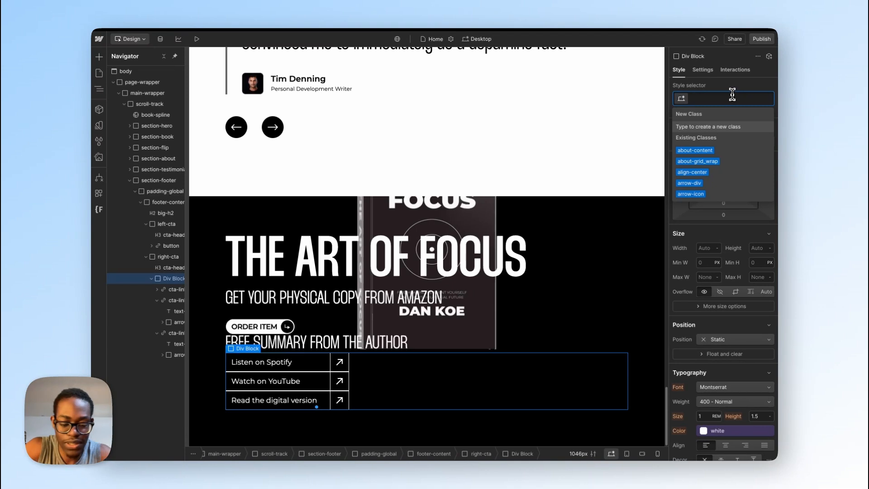
text(cta)
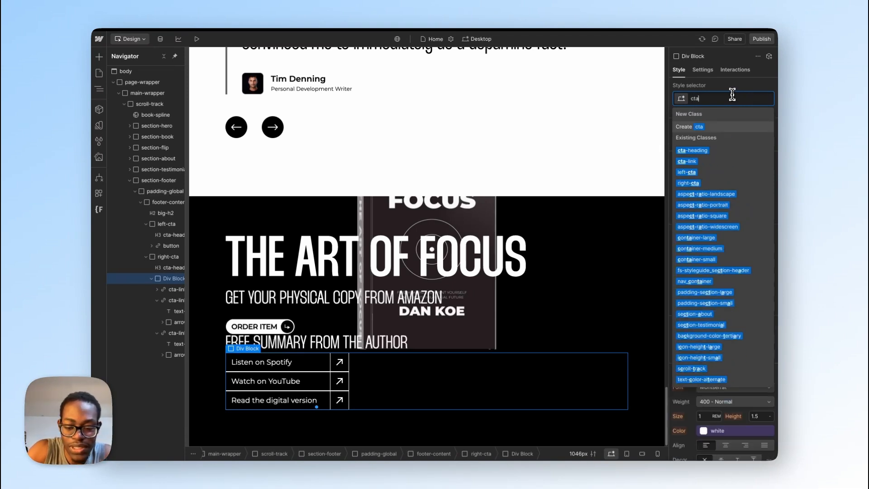
text(-links)
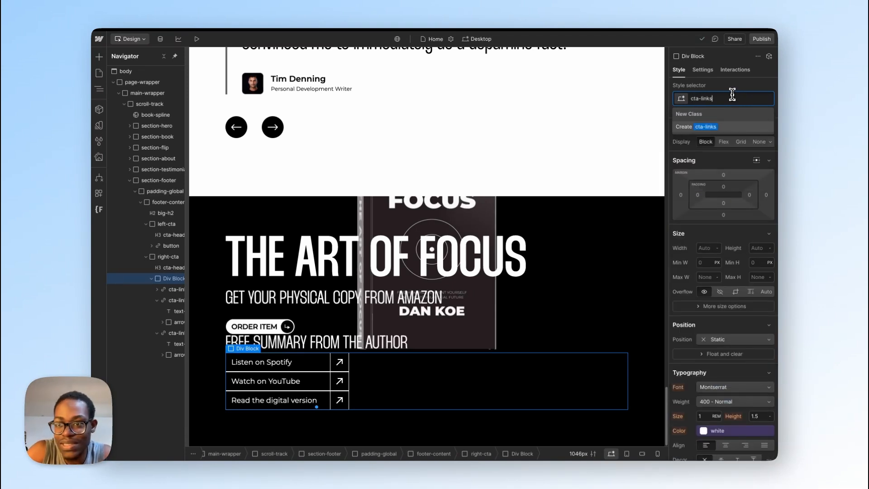
key(BackSpace)
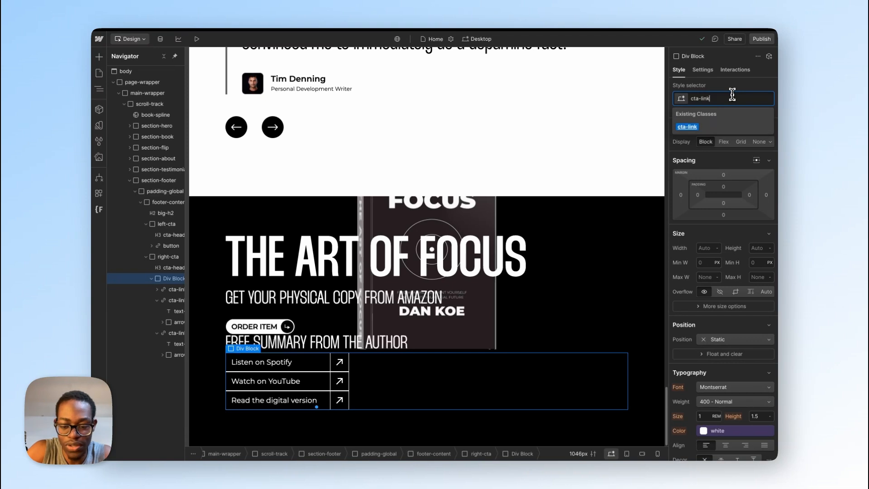
text(-wra)
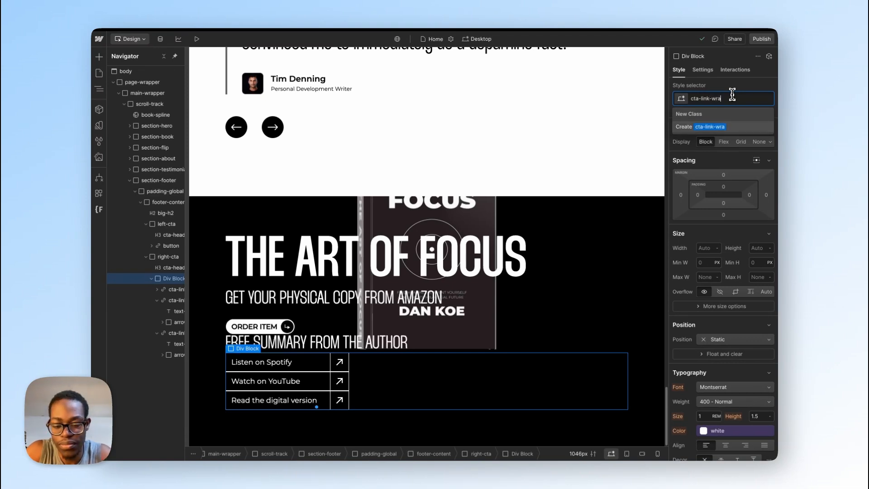
text(p)
key(Return)
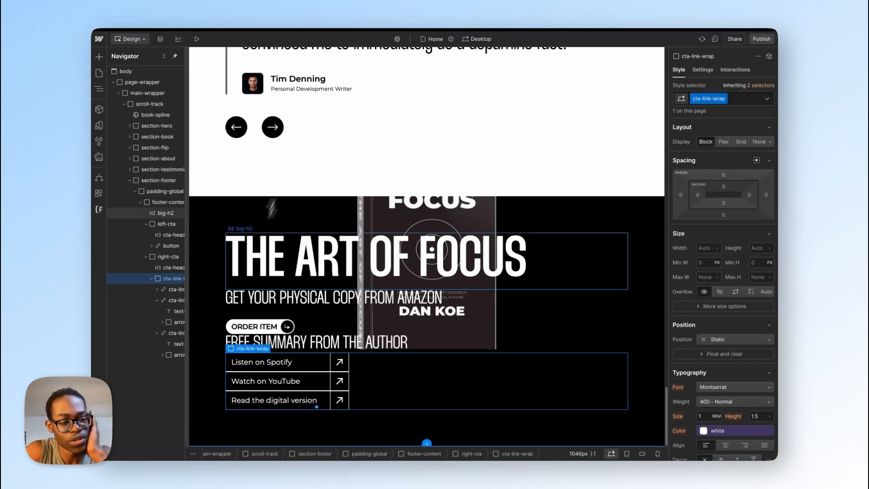
Step: Set right-cta to a vertical flex layout with its children aligned left
click(174, 258)
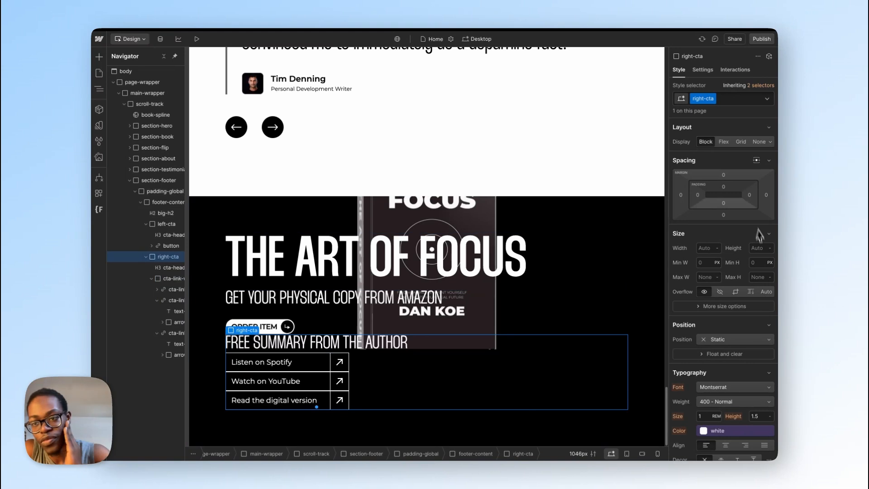
click(725, 141)
click(735, 156)
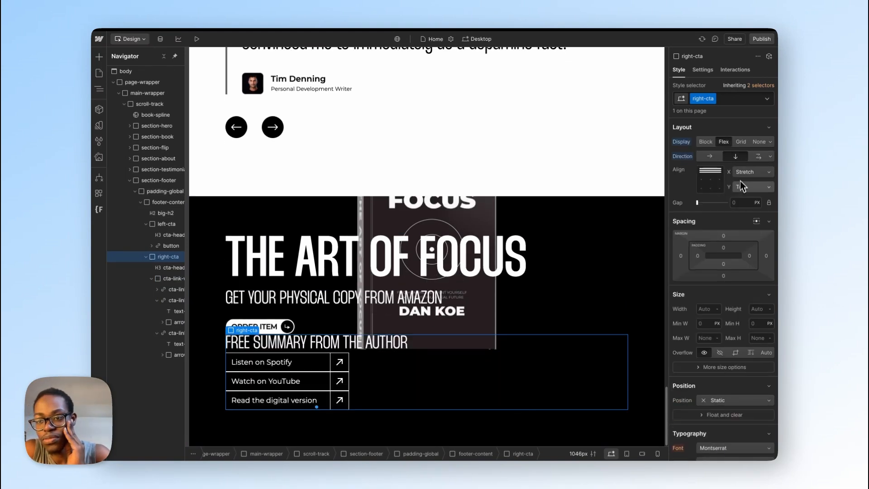
click(747, 172)
click(729, 136)
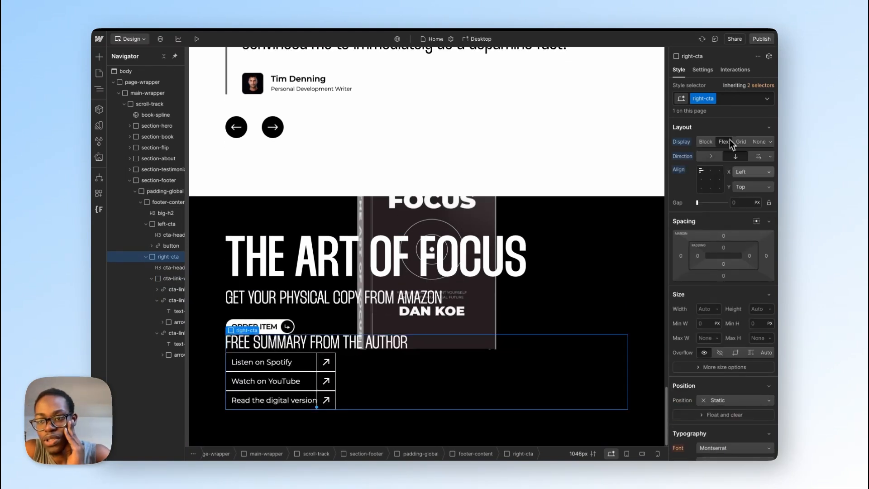
Step: Check the spacing between the heading and the links in Figma, and set right-cta's gap to 1 rem in Webflow
click(743, 203)
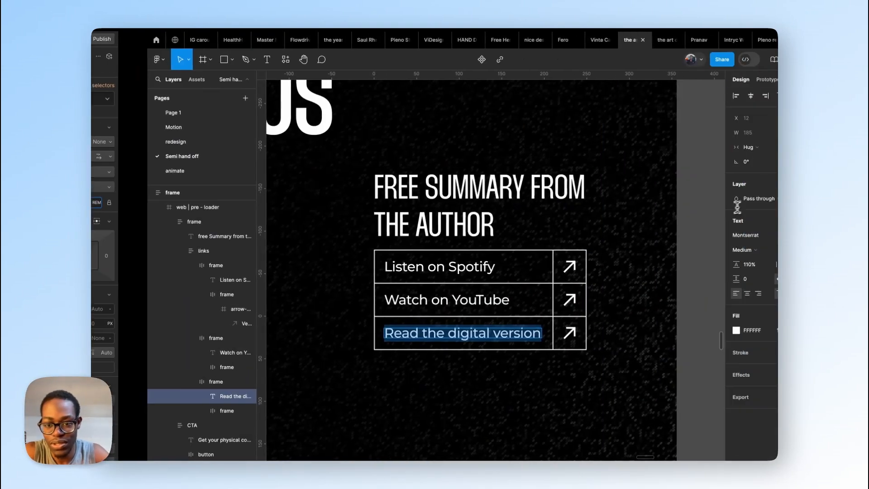
scroll(400, 231, right, 3)
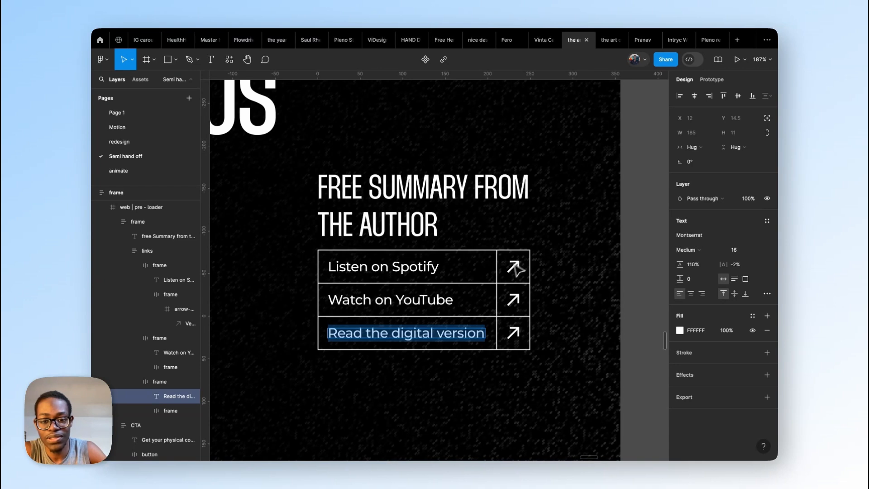
click(524, 229)
click(592, 247)
key(Escape)
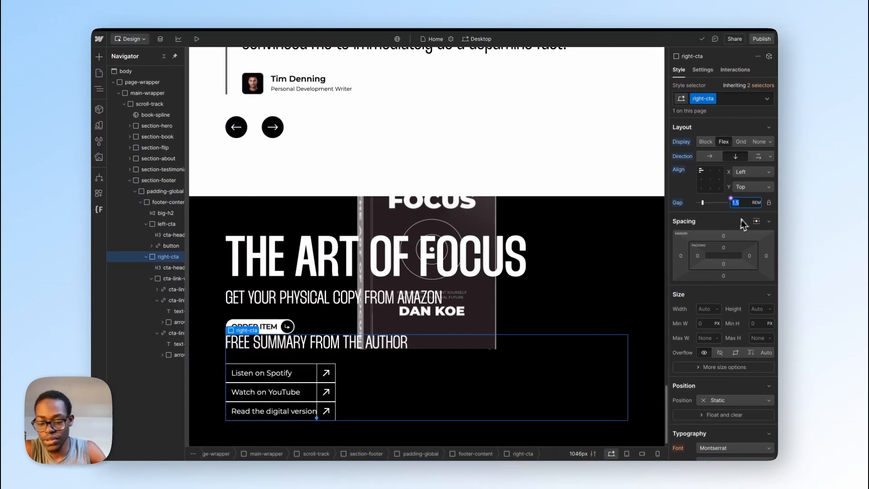
text(1)
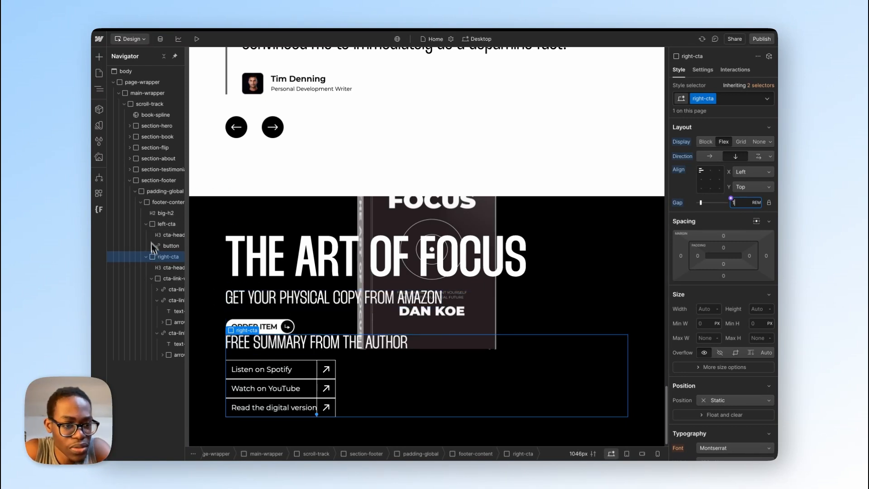
Step: Wrap left-cta in a div block, move right-cta into it, and set left-cta's gap to 1 rem
click(146, 223)
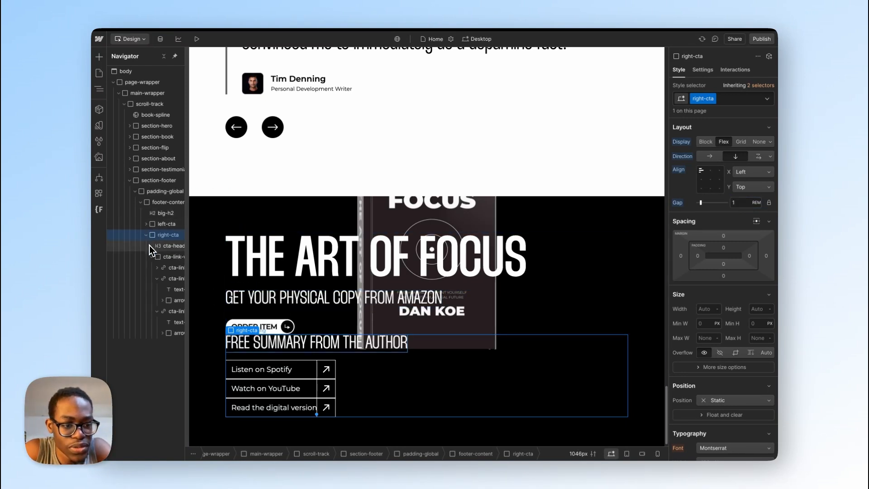
click(145, 234)
right_click(162, 227)
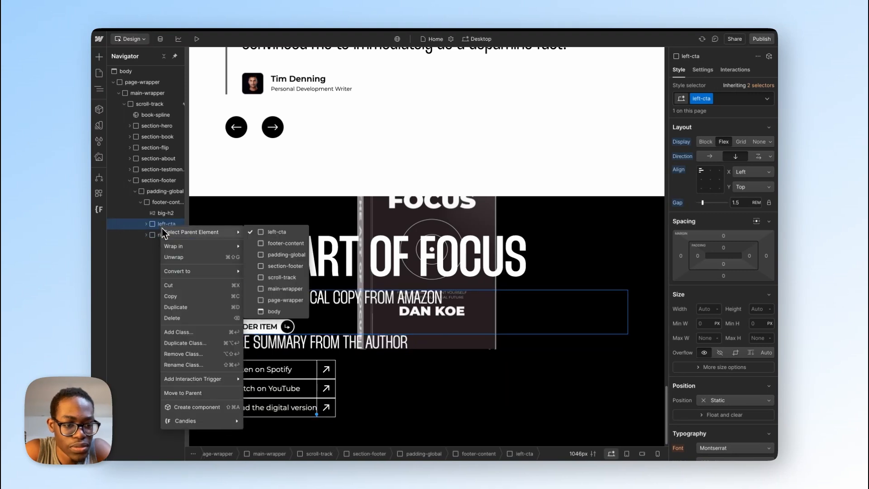
mouse_move(176, 248)
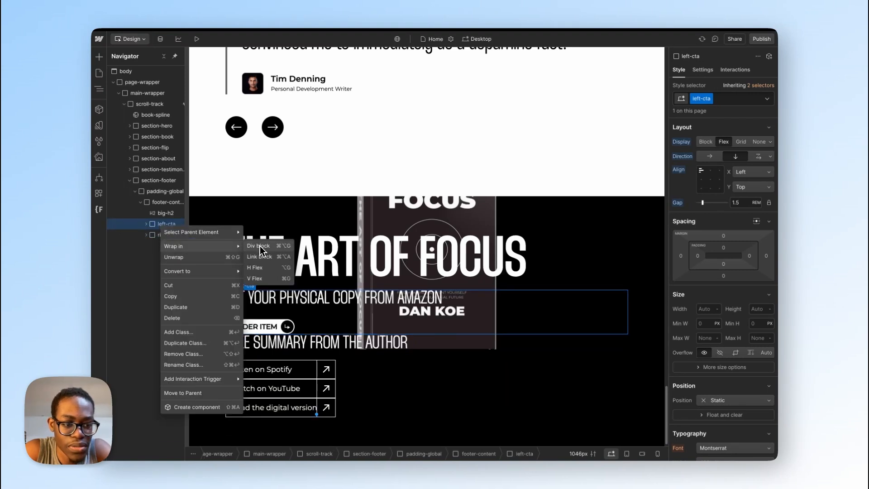
click(260, 246)
click(166, 247)
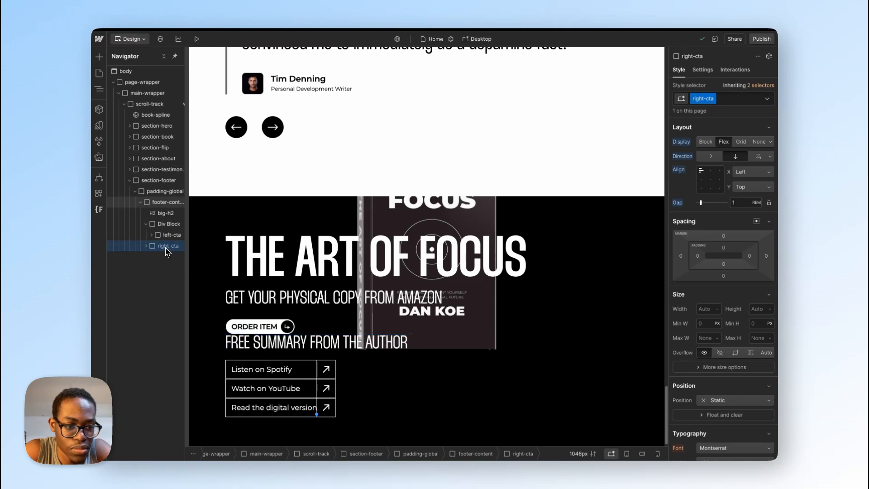
drag(166, 252, 163, 231)
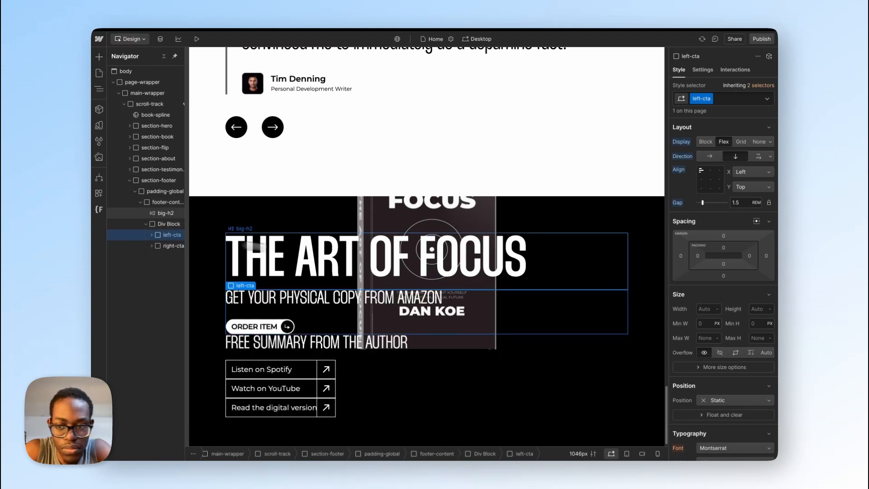
click(739, 202)
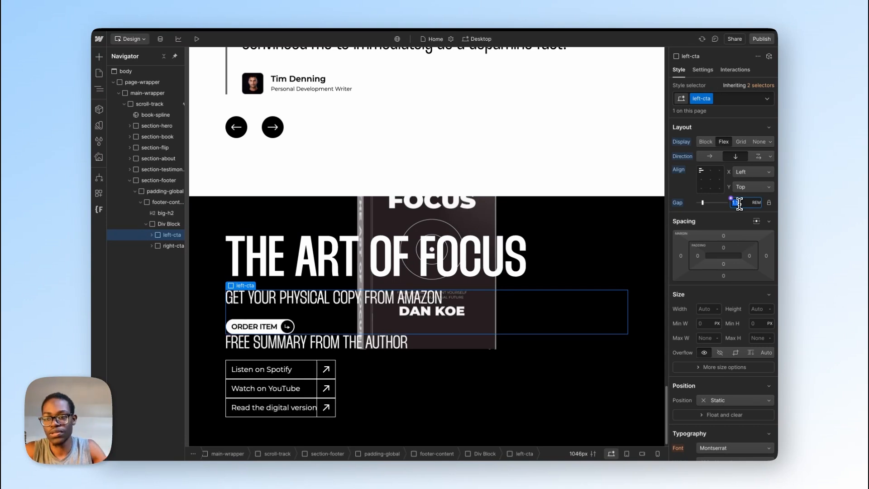
text(1)
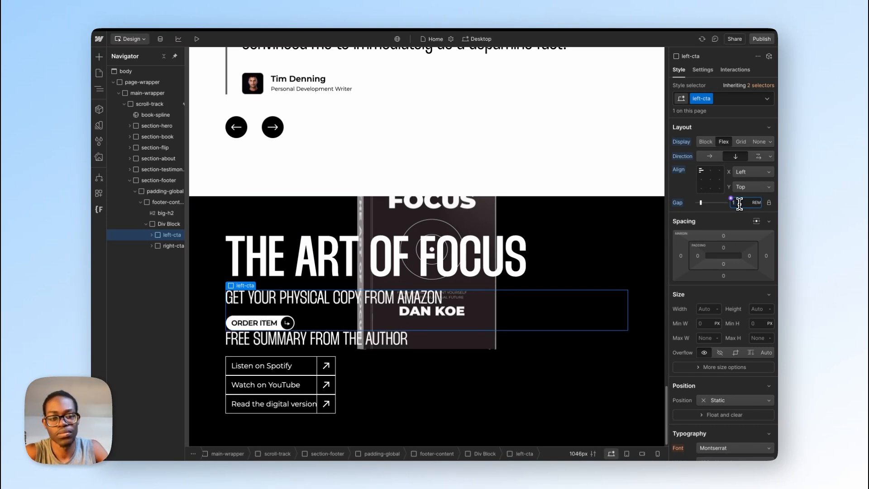
Step: Give the div block wrapping left-cta and right-cta the new class footer-cta
click(169, 224)
click(717, 98)
text(foo)
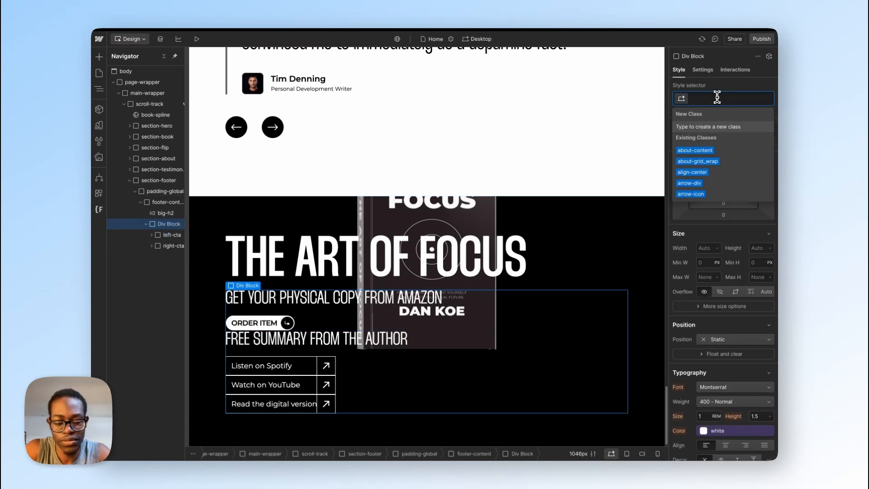
text(ter)
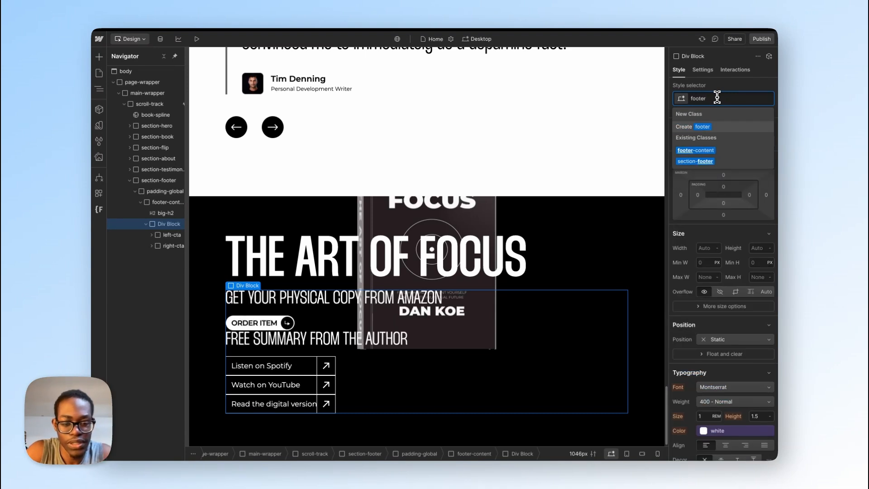
text(-ct)
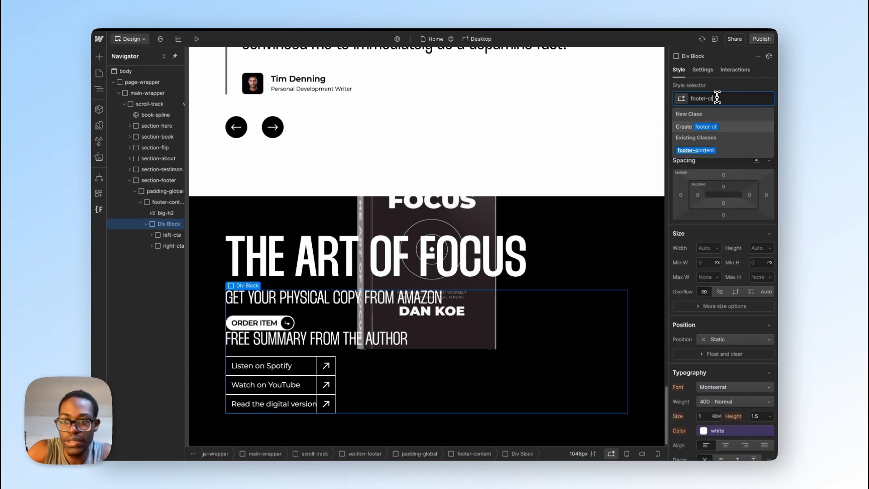
text(a)
key(Return)
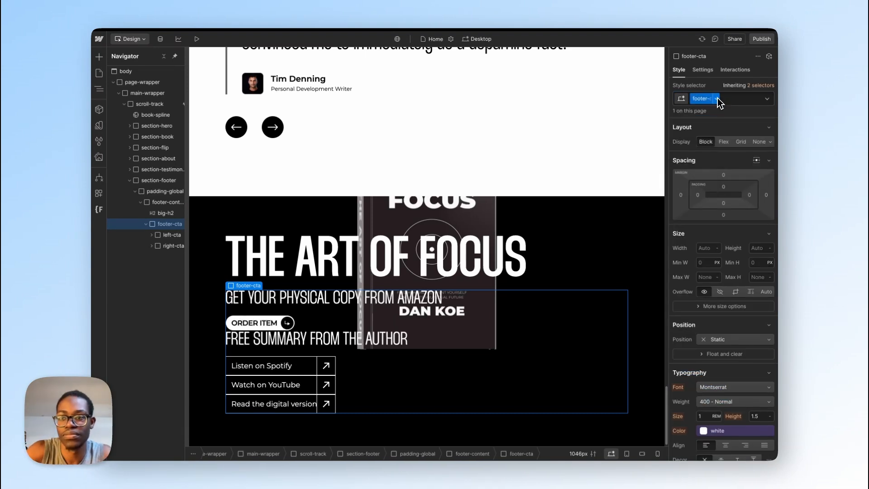
Step: Set footer-cta to a horizontal flex layout with space between its children and top alignment
click(723, 142)
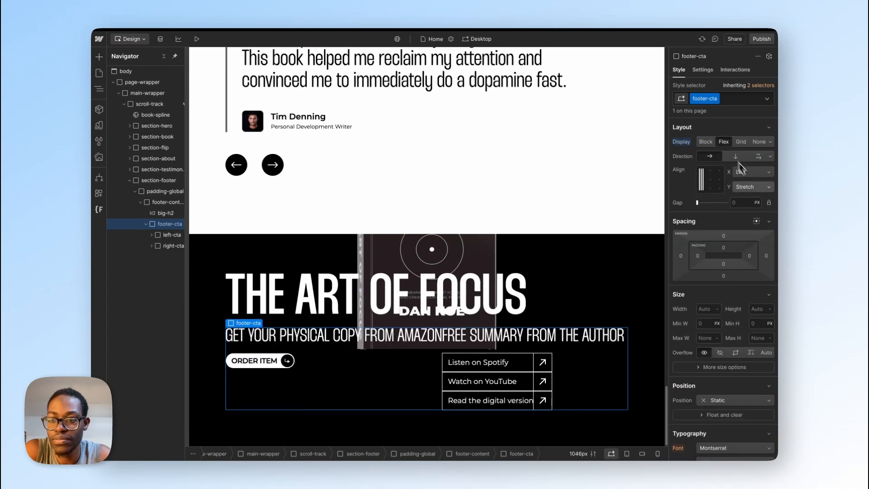
click(746, 171)
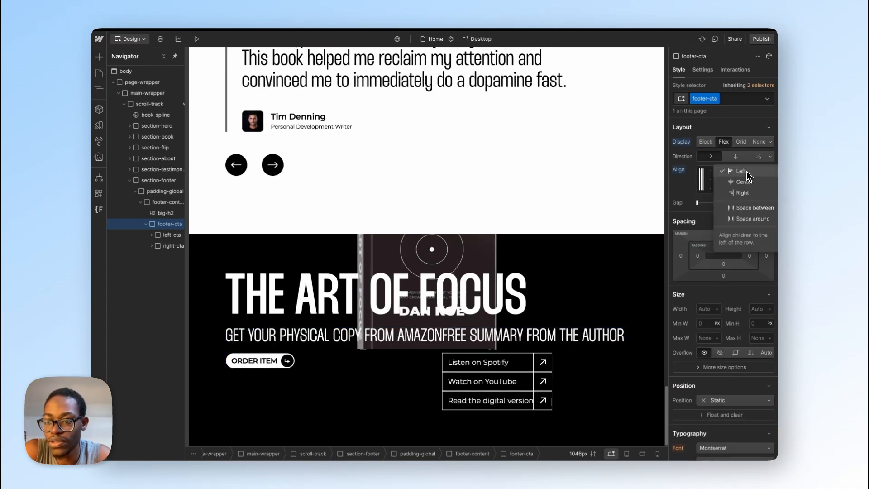
click(750, 208)
click(751, 189)
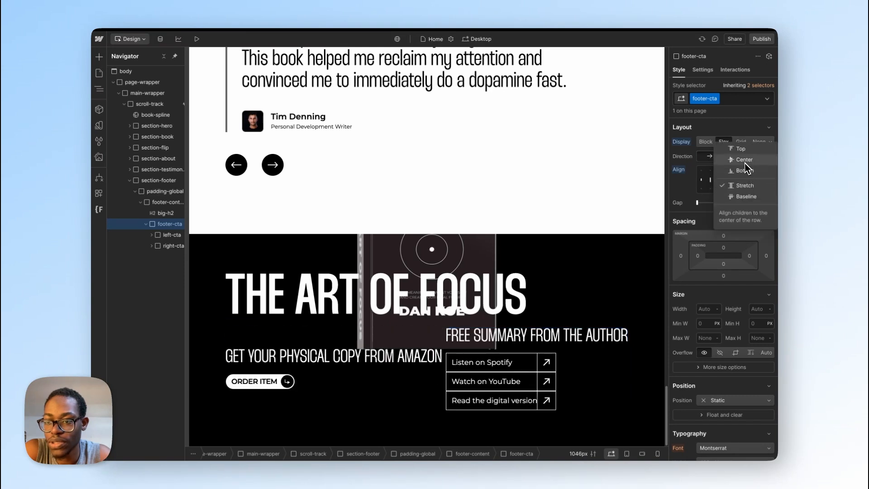
click(741, 148)
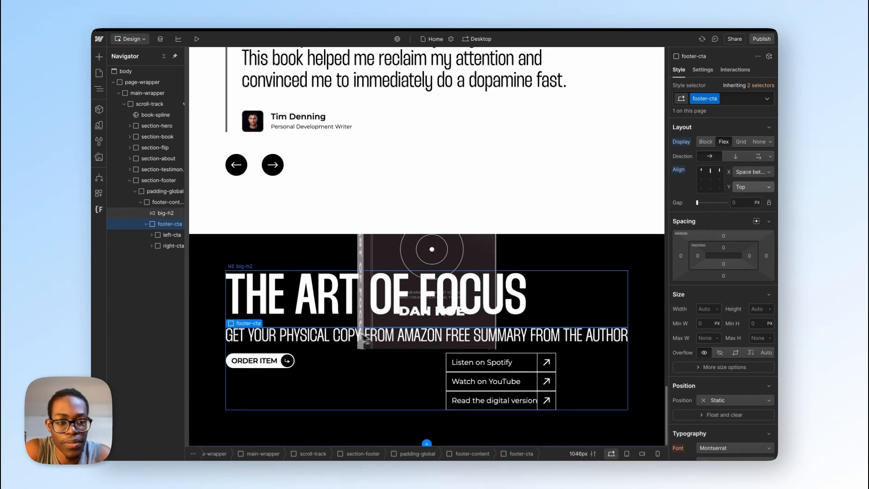
Step: Look up the CTA frame's width in Figma and set left-cta's maximum width in Webflow to the rem equivalent of 255 px
click(174, 235)
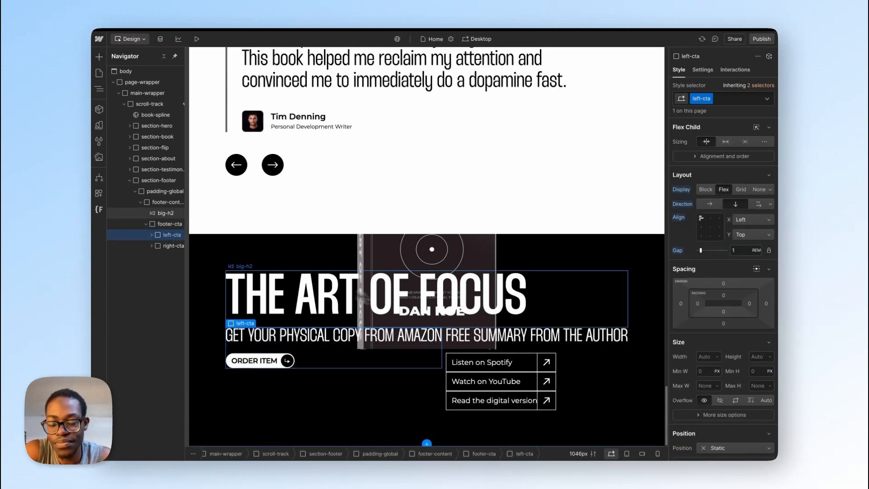
key(ctrl+Right)
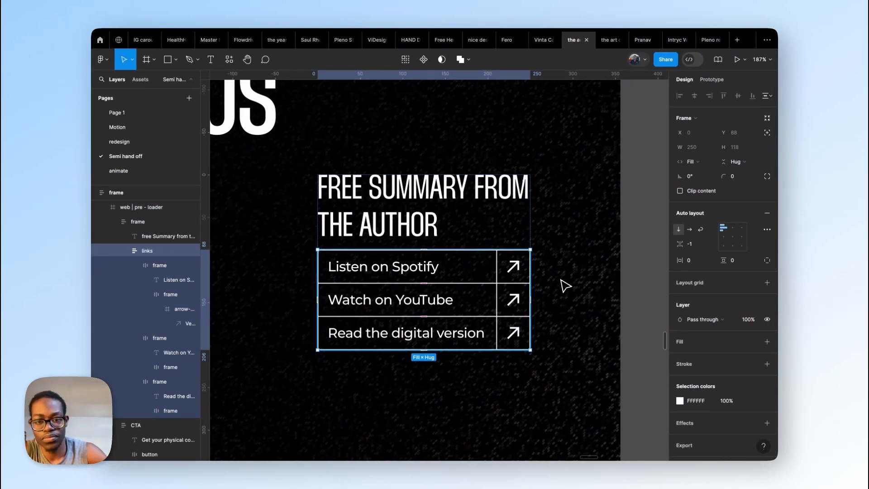
scroll(566, 288, down, 3)
scroll(580, 311, down, 2)
scroll(595, 317, down, 5)
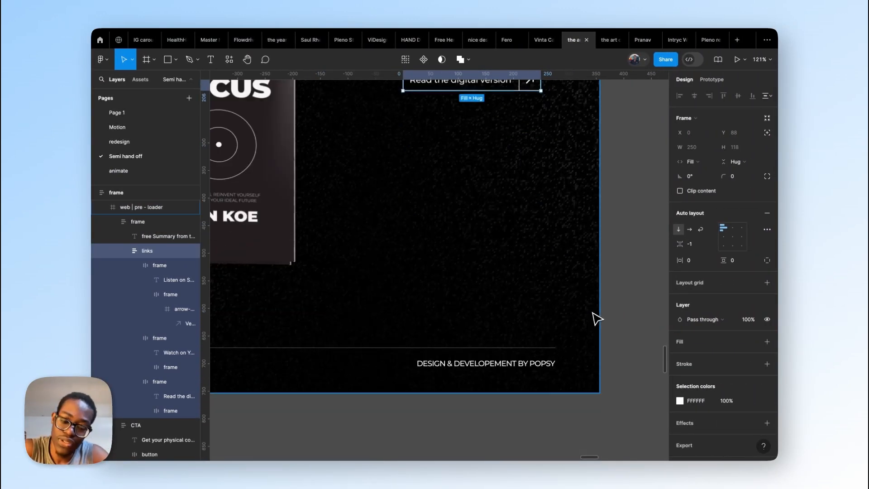
scroll(517, 314, down, 5)
scroll(292, 222, up, 5)
click(299, 177)
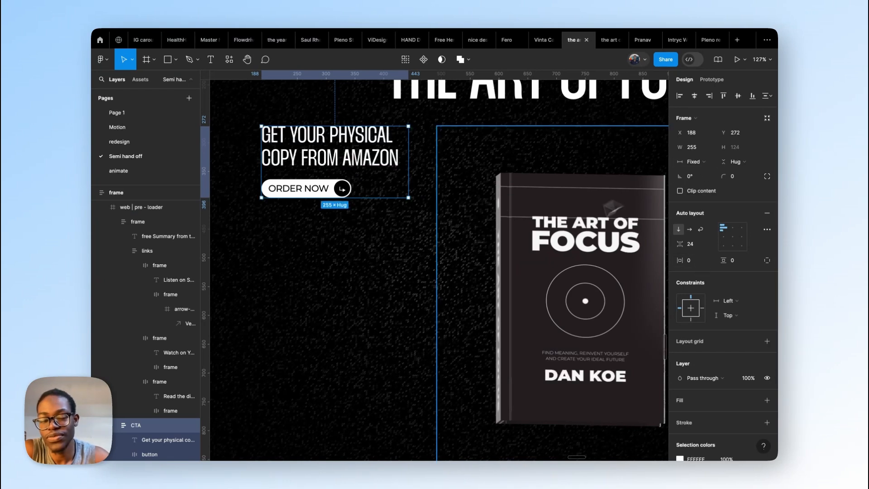
key(ctrl+Left)
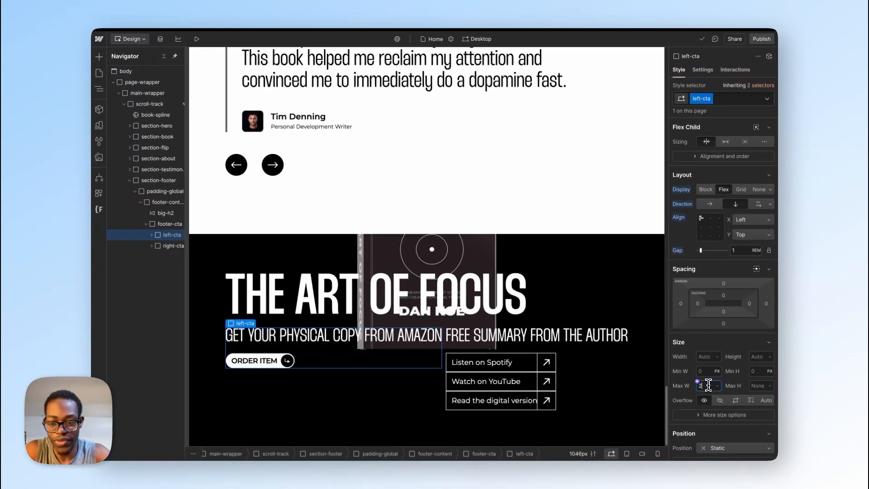
key(Return)
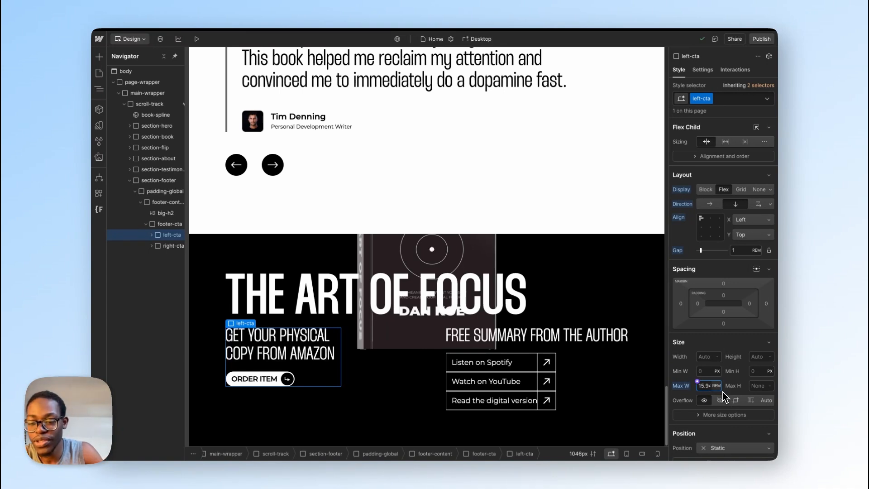
Step: Switch left-cta's maximum width to the ch unit and set it to 23 ch
click(716, 386)
click(720, 395)
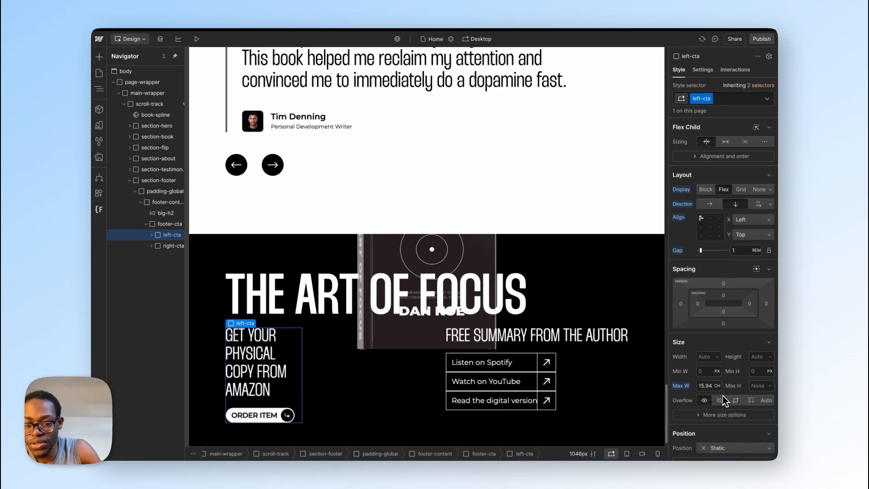
double_click(704, 384)
text(30)
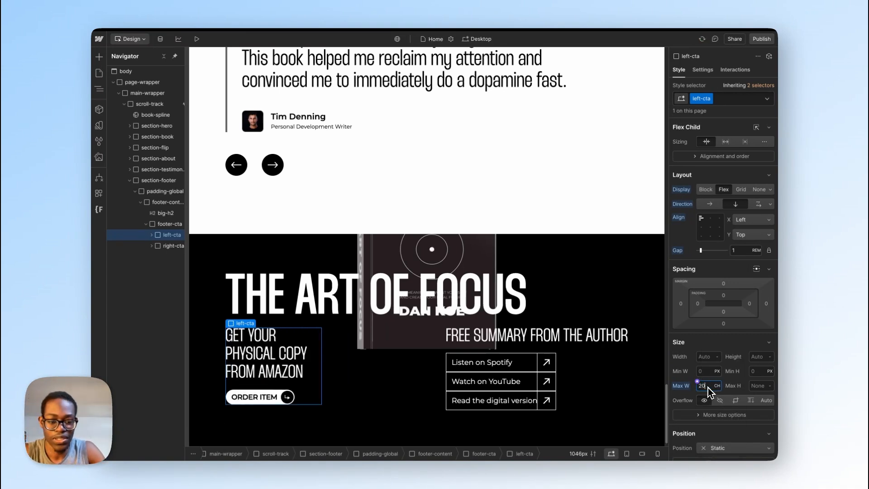
key(BackSpace)
key(BackSpace)
text(20)
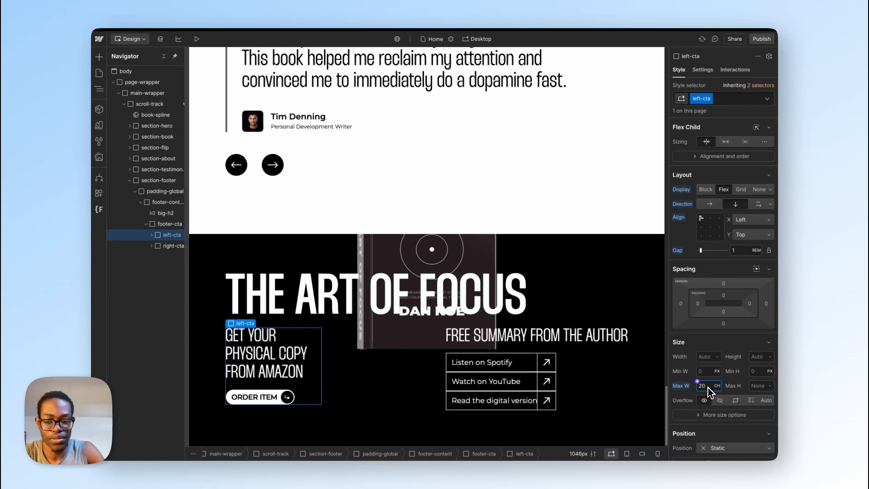
key(Up)
key(Up)
key(Up)
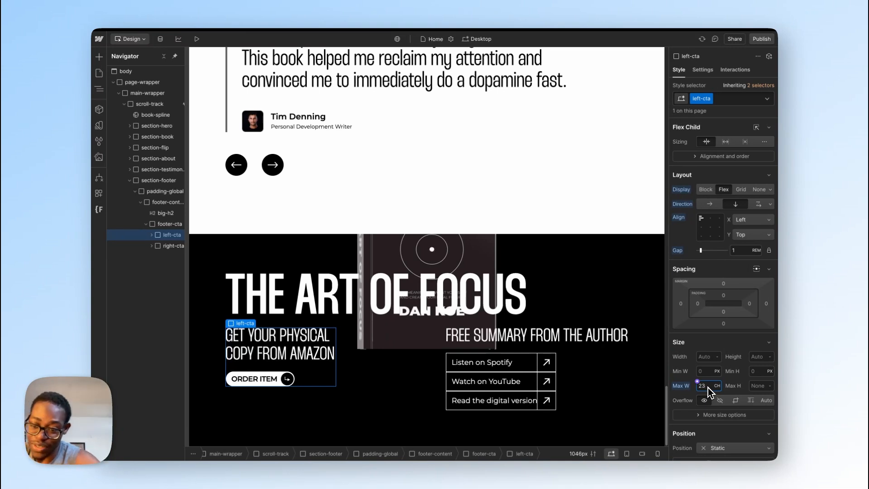
Step: Give the right-cta block a maximum width of 23 ch as well
click(595, 366)
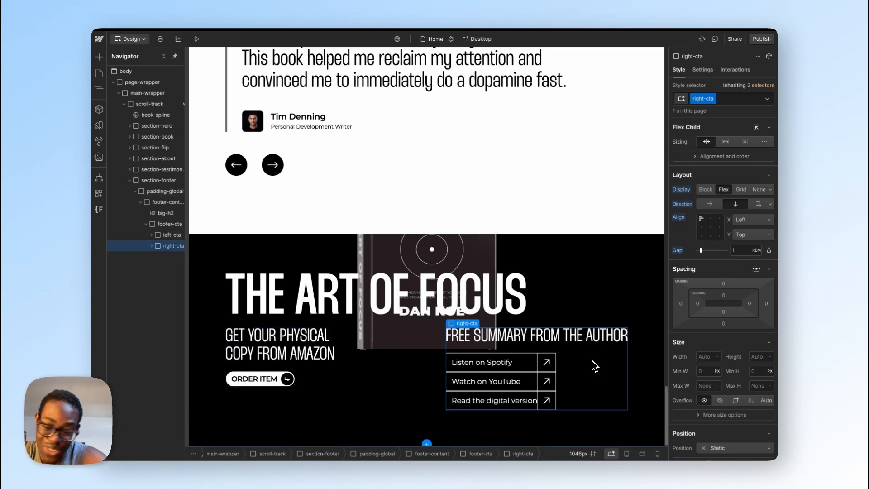
click(714, 387)
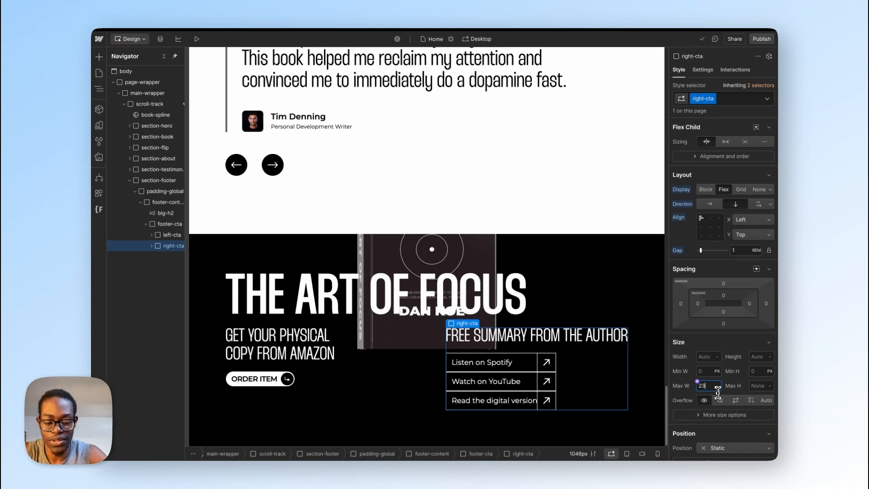
key(Return)
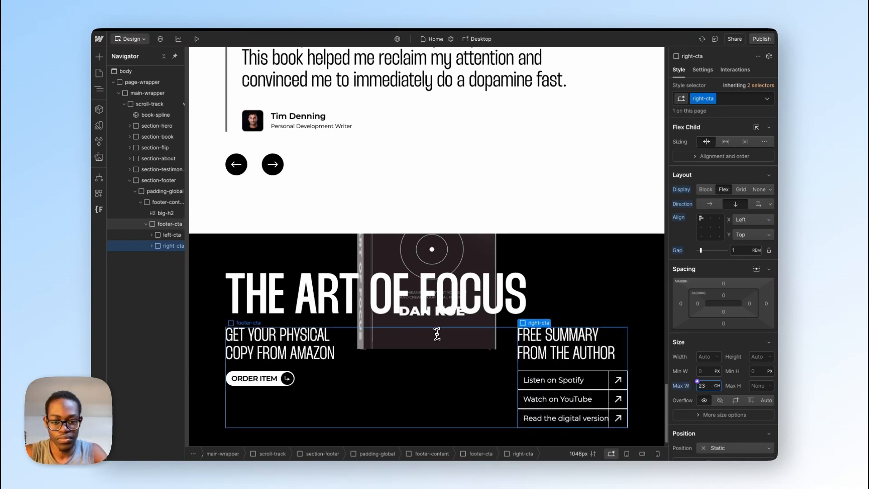
Step: Set section-footer's minimum height to 100 vh
scroll(435, 334, down, 1)
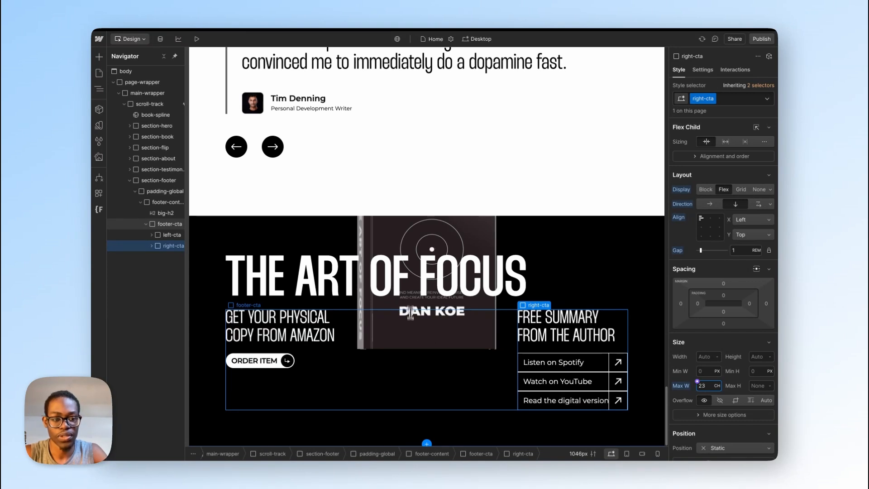
click(153, 181)
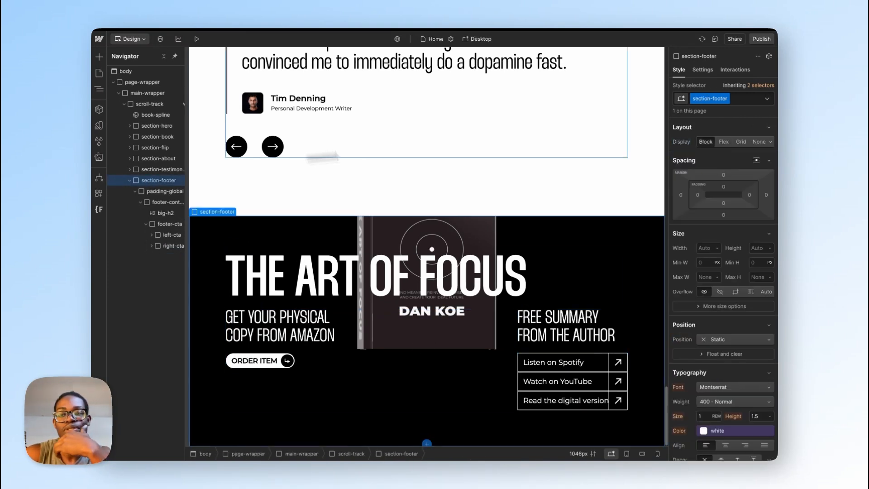
click(763, 266)
text(100vh)
key(Return)
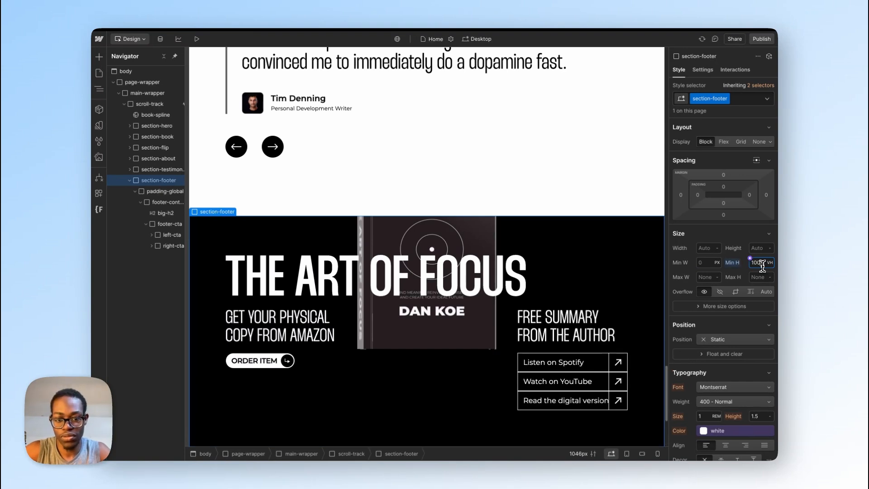
scroll(530, 283, down, 4)
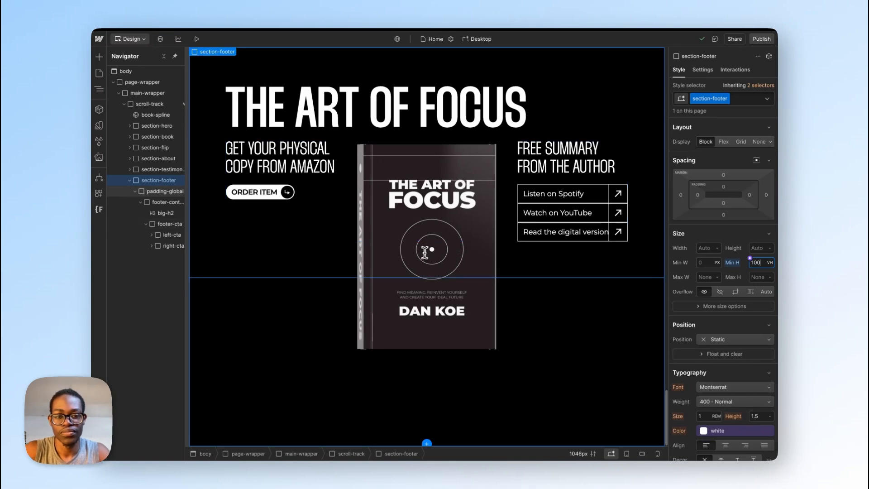
Step: Switch to Figma and examine the footer layout and the "Meet Dan - The Author" heading's placement and text settings
key(ctrl+Right)
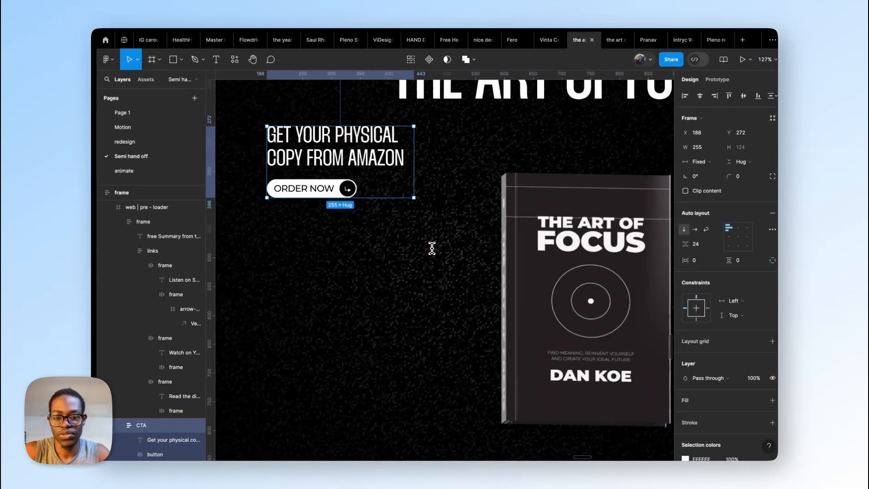
scroll(465, 283, down, 10)
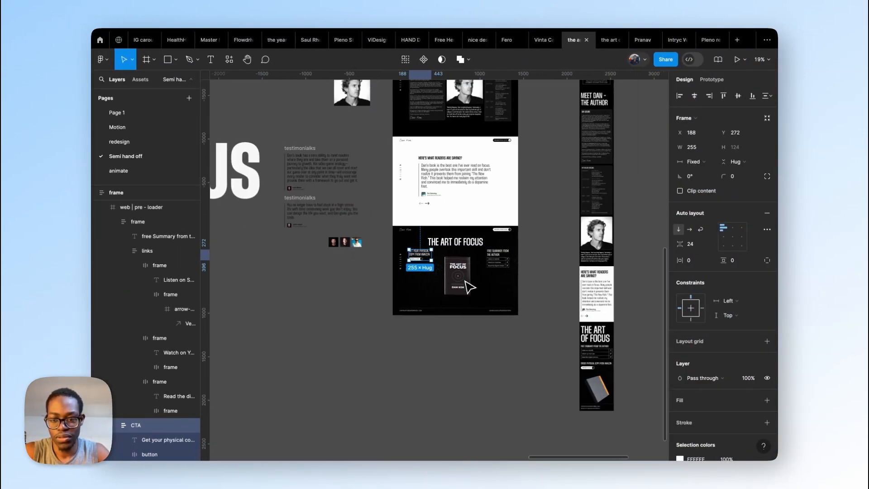
scroll(466, 281, down, 1)
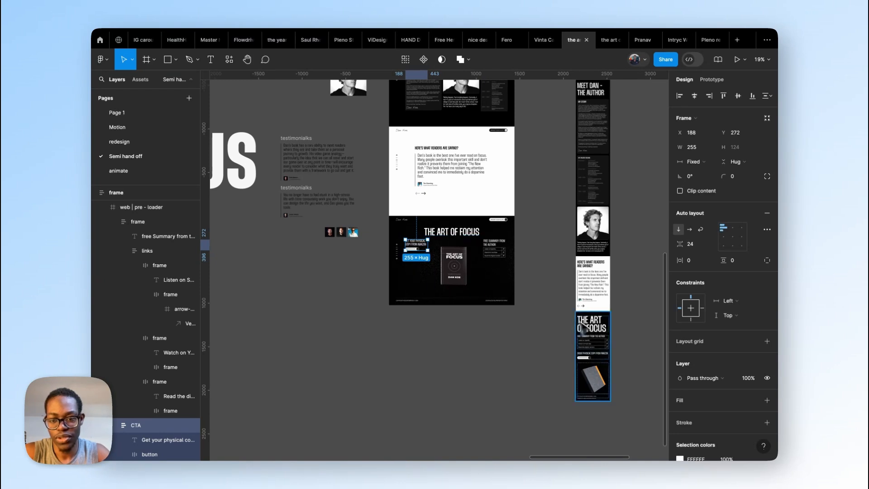
scroll(450, 235, up, 2)
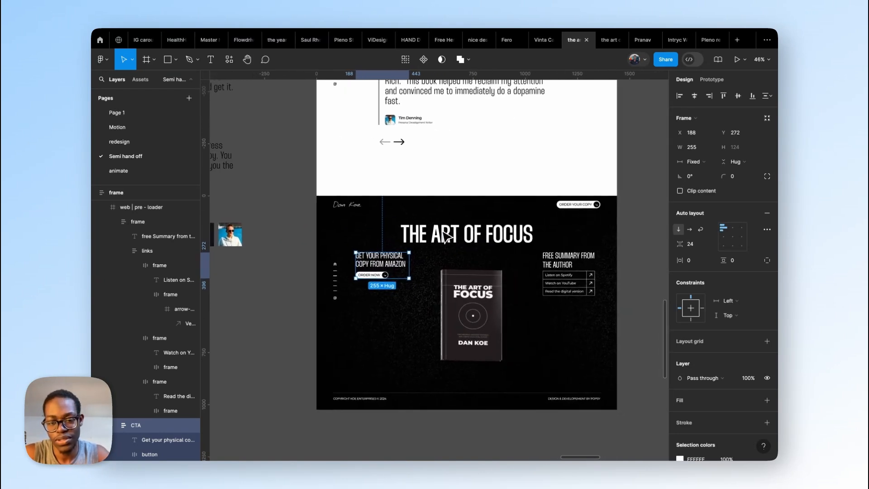
scroll(448, 236, up, 2)
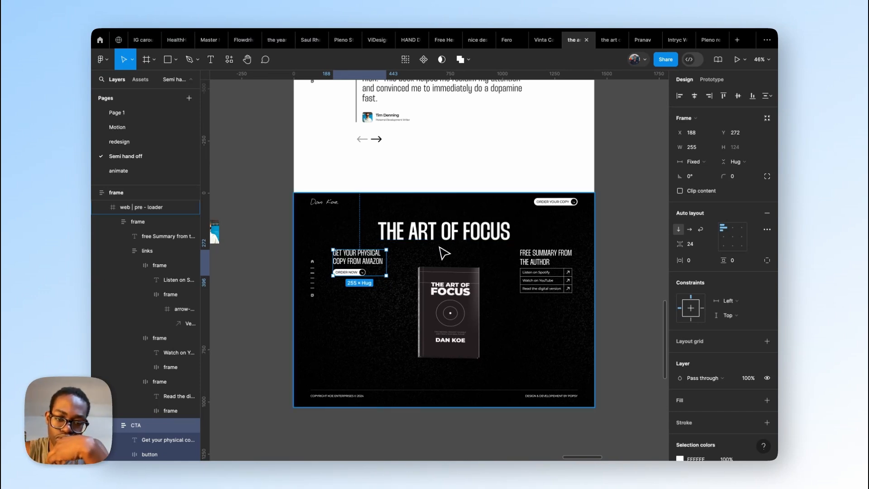
scroll(445, 254, up, 10)
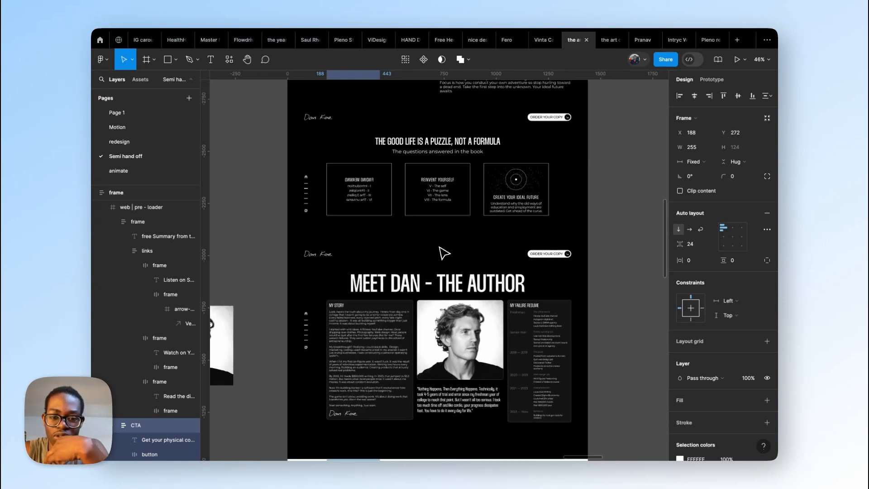
click(443, 286)
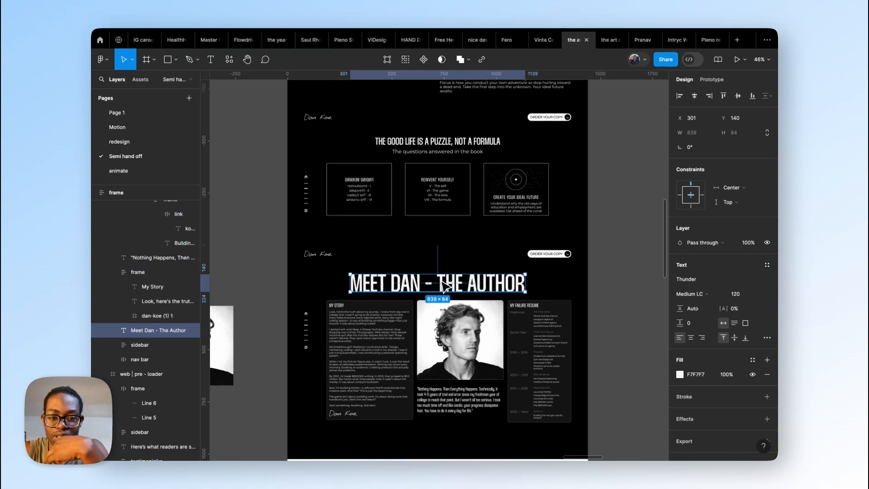
scroll(442, 281, down, 2)
scroll(442, 281, right, 5)
scroll(441, 281, left, 8)
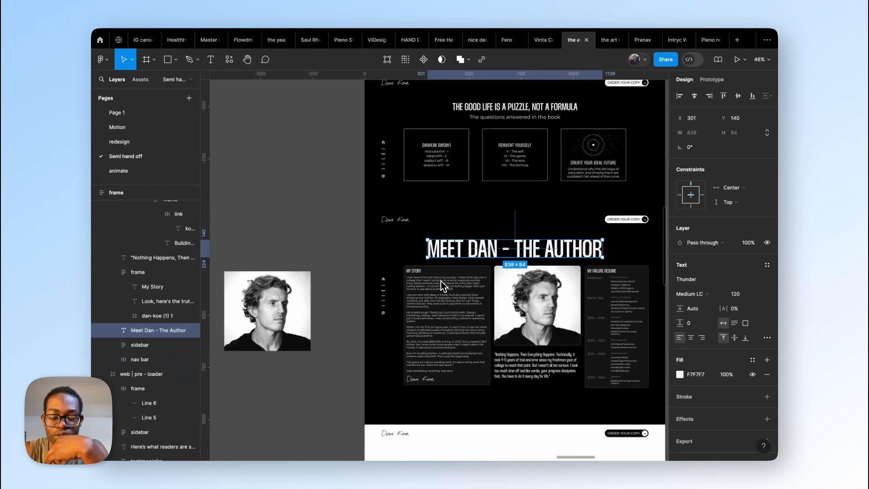
Step: Back in Webflow, centre-align the text of the footer's big-h2 heading
key(ctrl+Left)
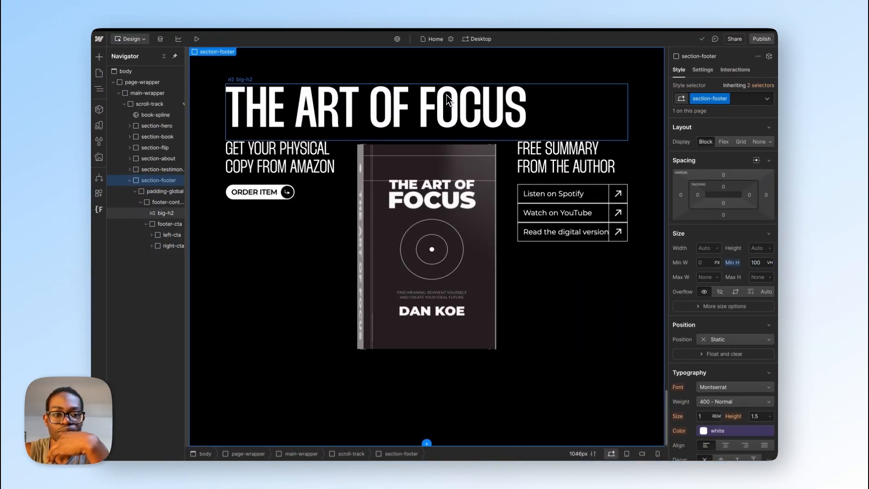
click(446, 100)
scroll(729, 349, down, 3)
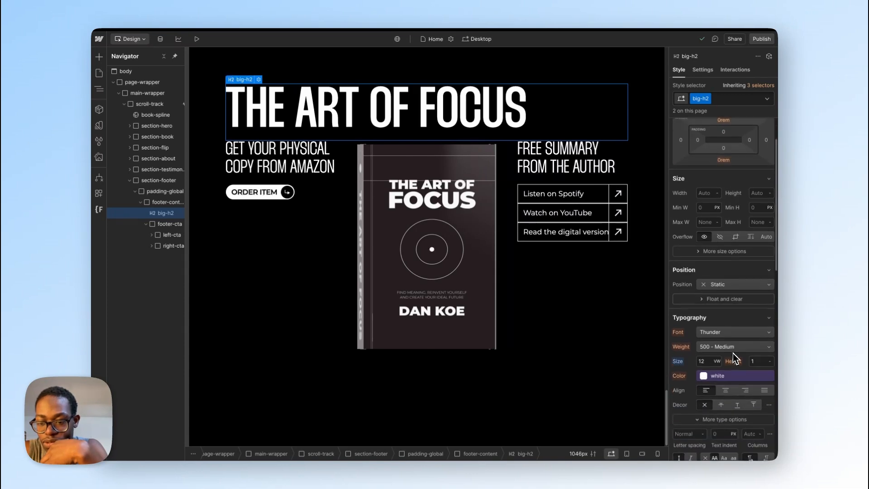
click(729, 393)
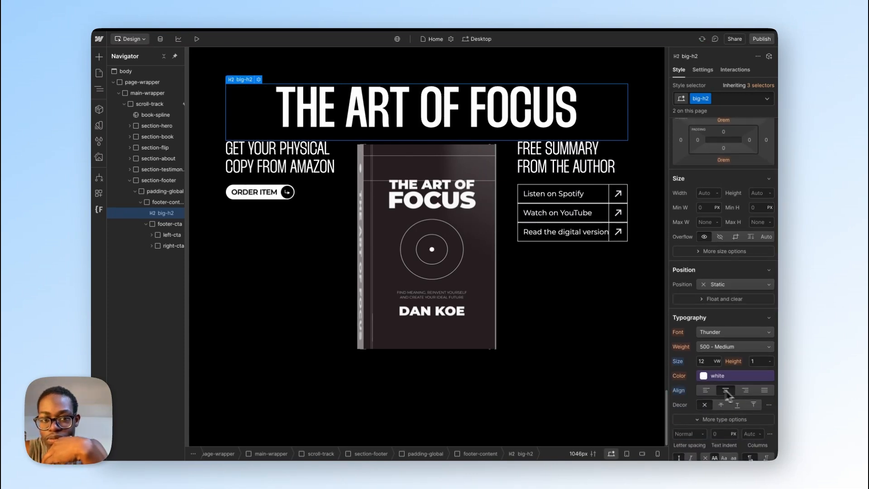
Step: Compare the footer heading with the "Meet Dan - The Author" heading and inspect the latter's big-h2 styling
scroll(545, 372, up, 1)
scroll(548, 373, up, 15)
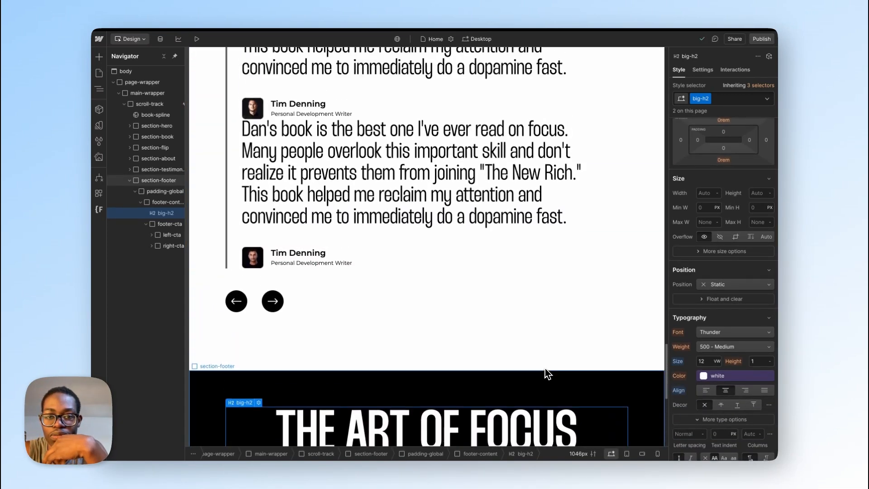
scroll(546, 374, up, 15)
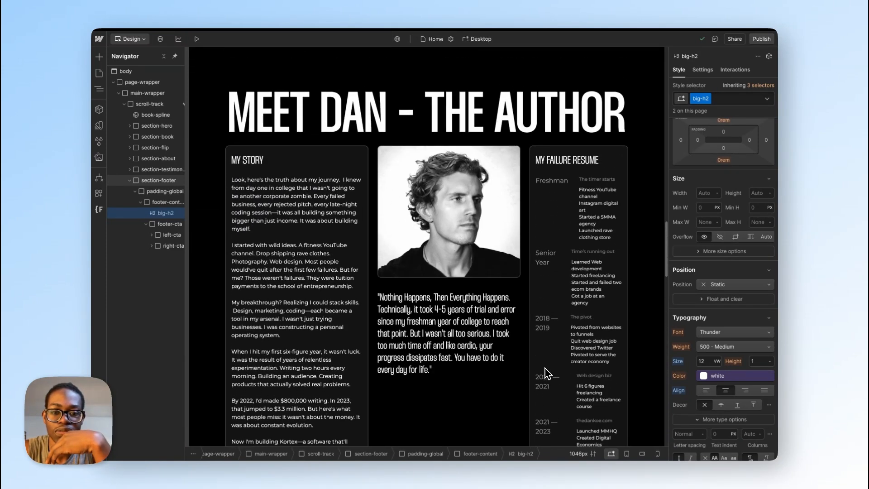
scroll(547, 374, down, 8)
scroll(545, 368, down, 10)
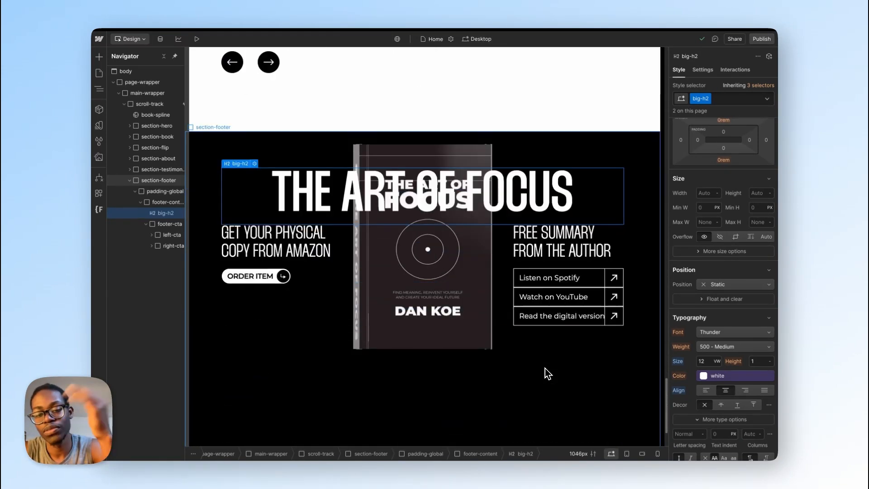
scroll(545, 372, up, 10)
scroll(545, 368, up, 8)
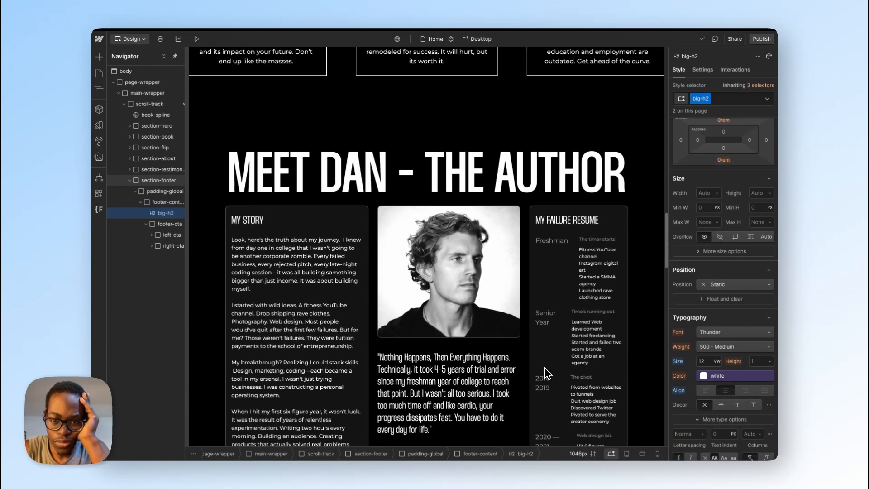
click(507, 204)
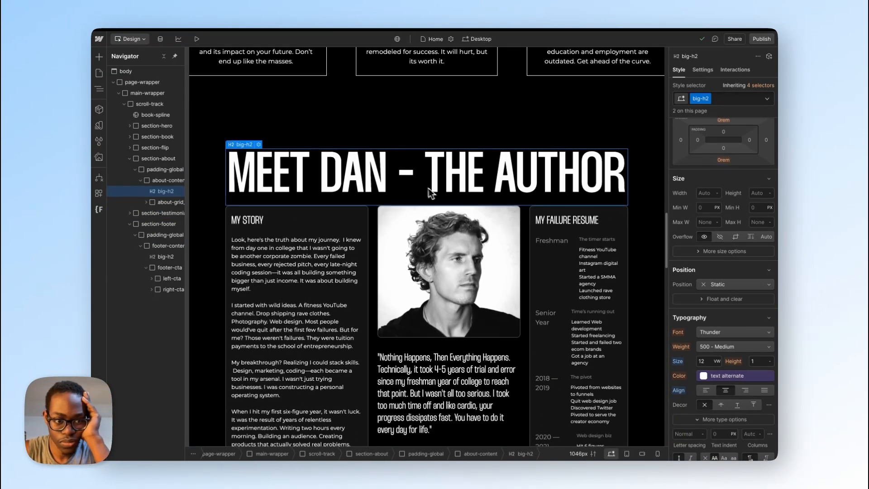
Step: Set about-content to a vertical flex layout with its children centred horizontally, checking the section against the Figma design
click(179, 181)
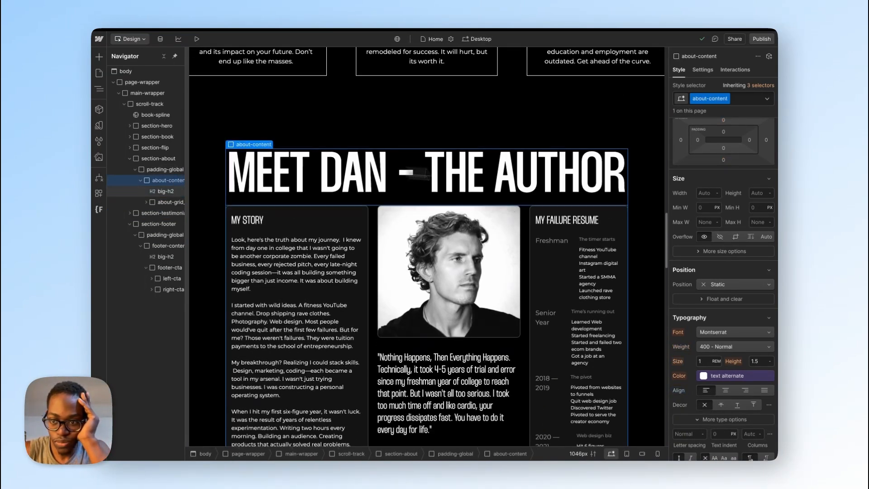
scroll(713, 205, up, 2)
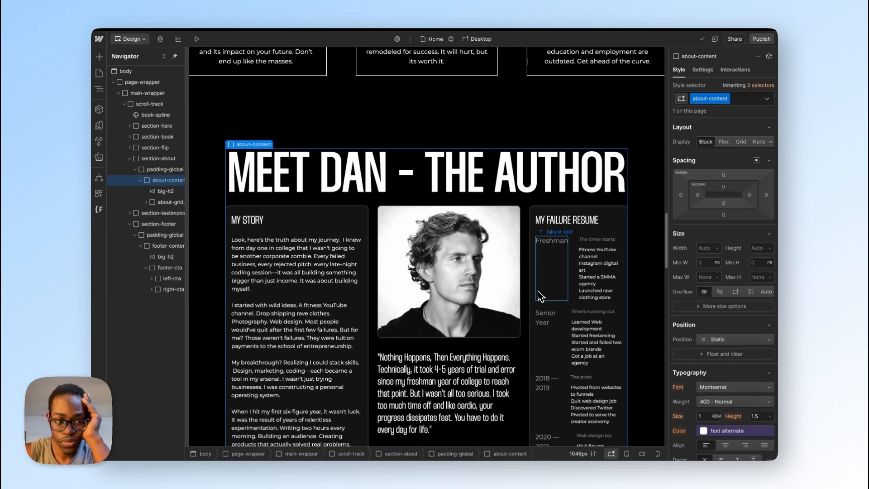
key(ctrl+Right)
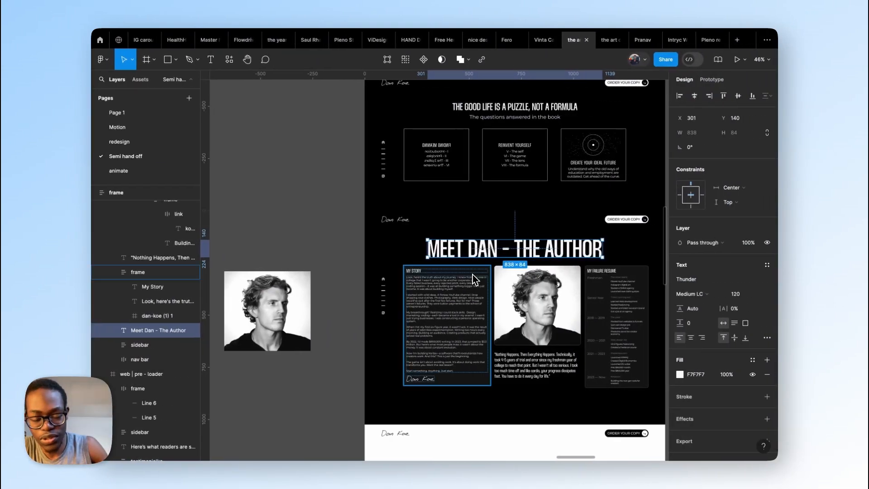
key(ctrl+Left)
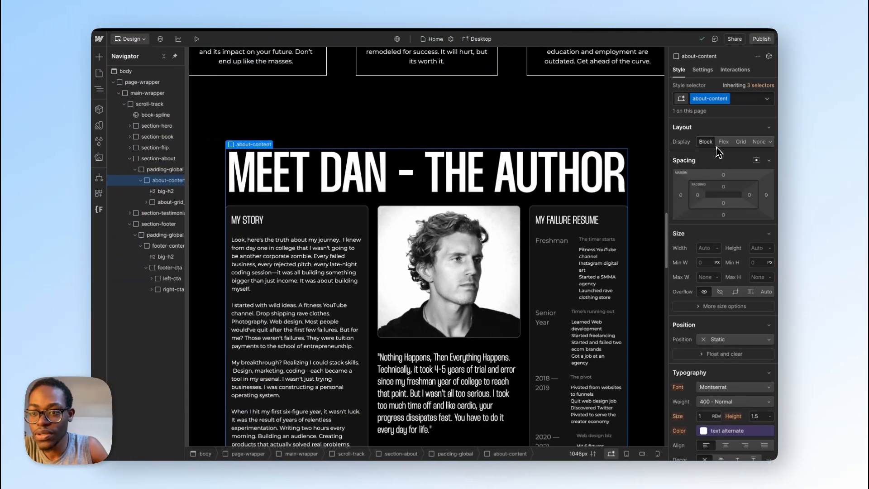
click(723, 142)
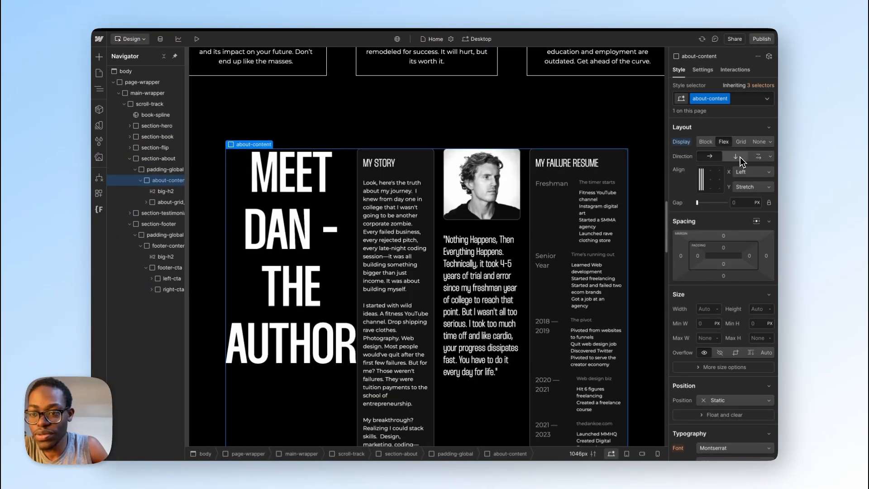
click(736, 157)
click(744, 175)
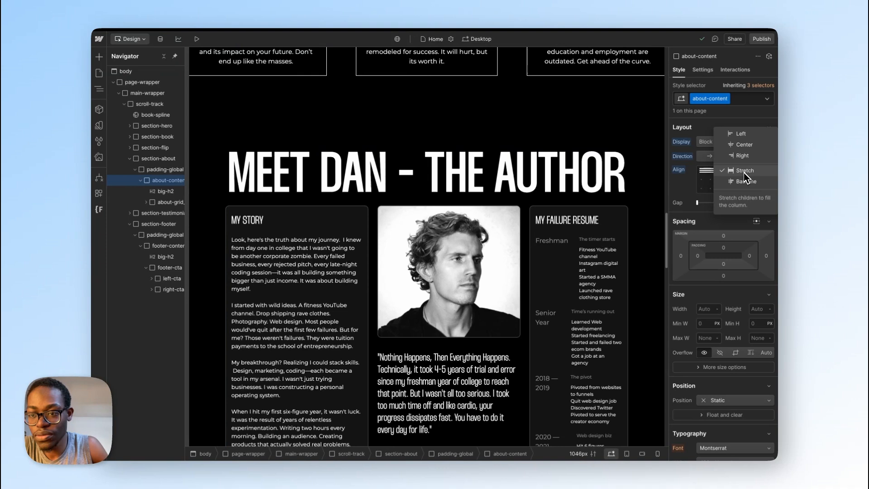
click(742, 144)
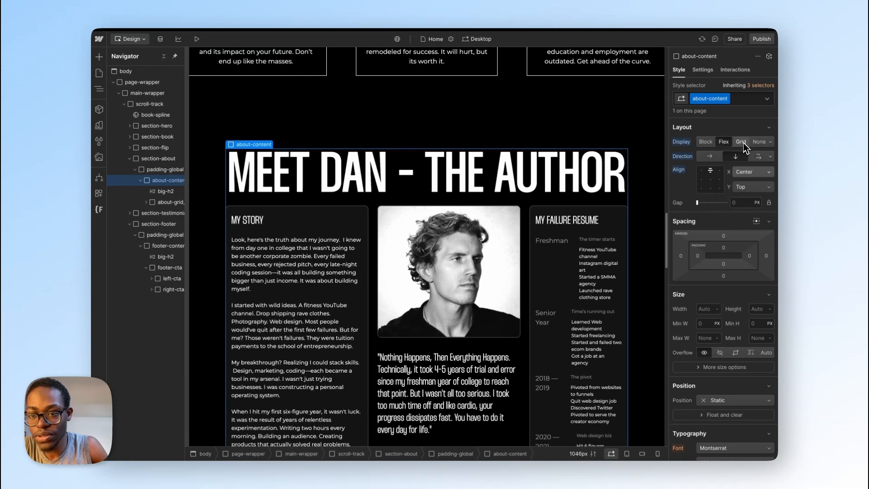
Step: Set the gap between about-content's children to 3 rem
click(742, 203)
text(3rem)
key(Return)
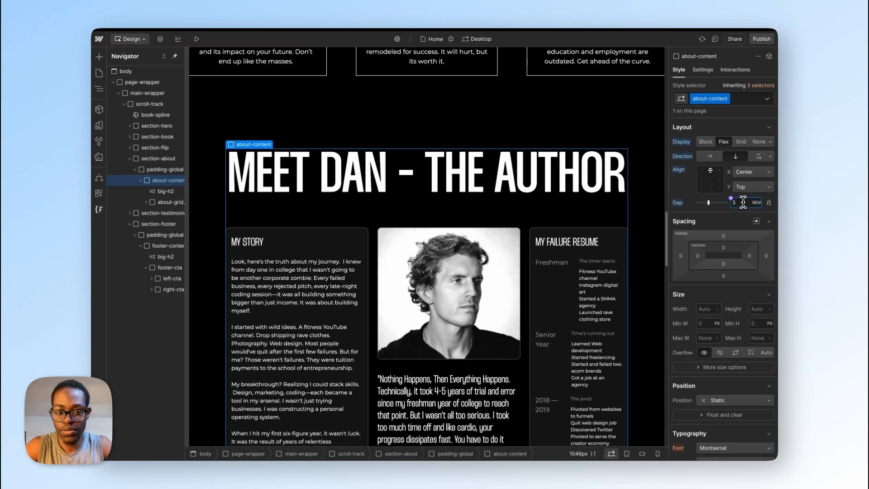
Step: Set footer-content to a vertical flex layout with its children stretched horizontally
scroll(478, 269, down, 8)
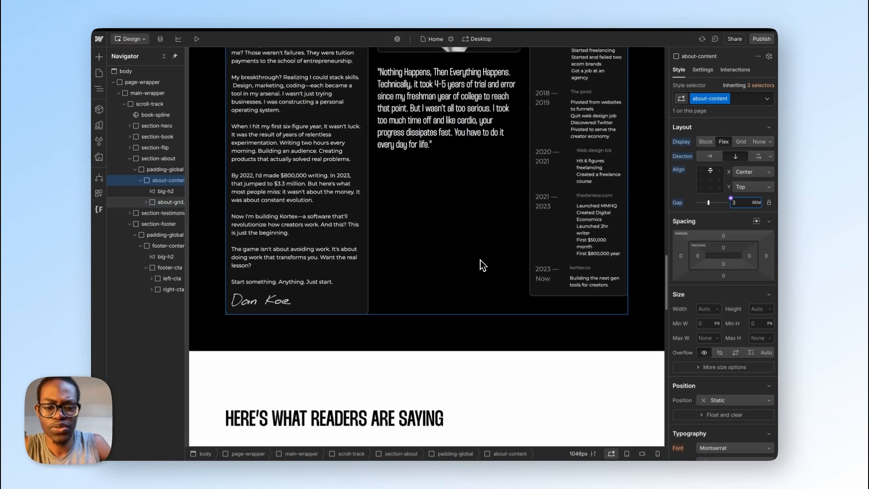
scroll(470, 280, down, 15)
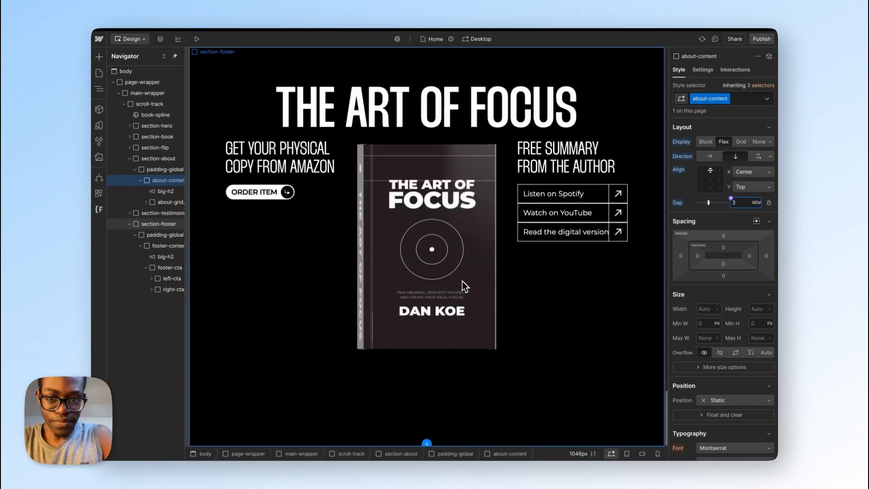
scroll(457, 281, up, 3)
scroll(456, 280, down, 3)
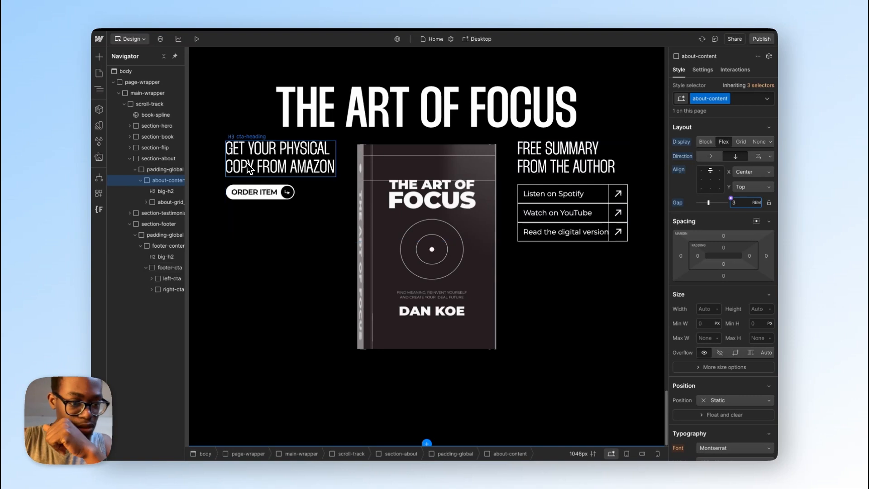
click(167, 247)
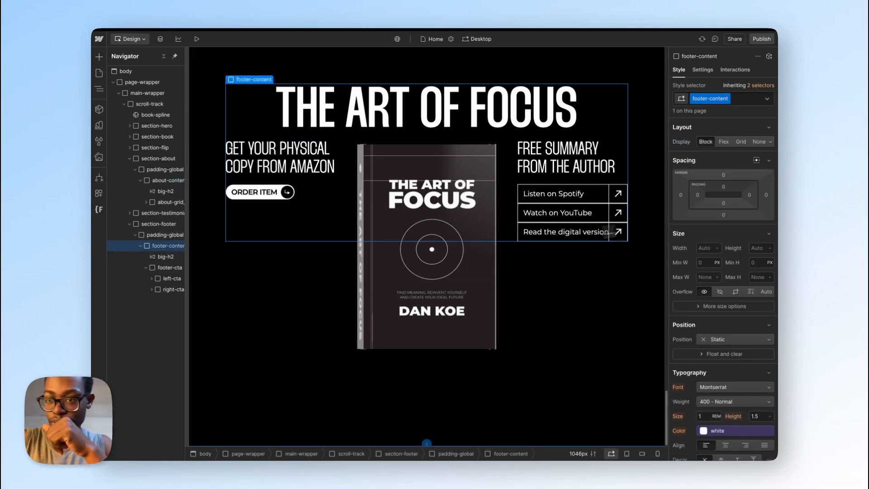
click(723, 142)
click(740, 157)
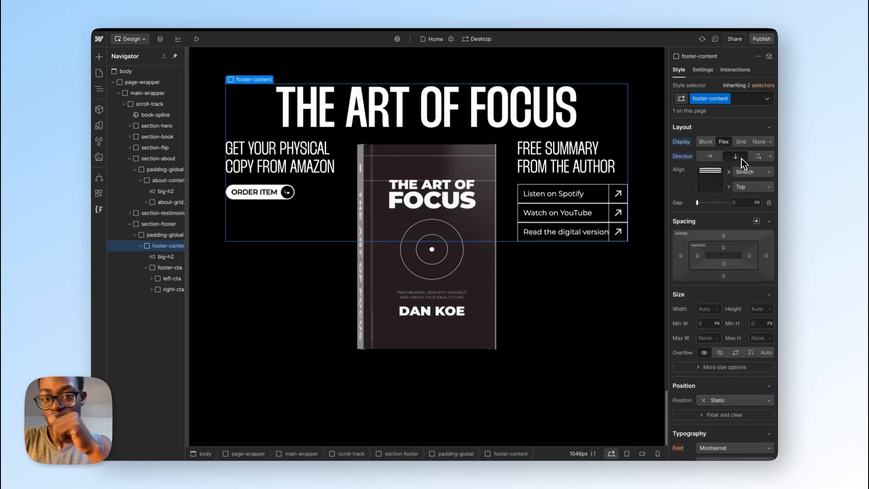
click(744, 172)
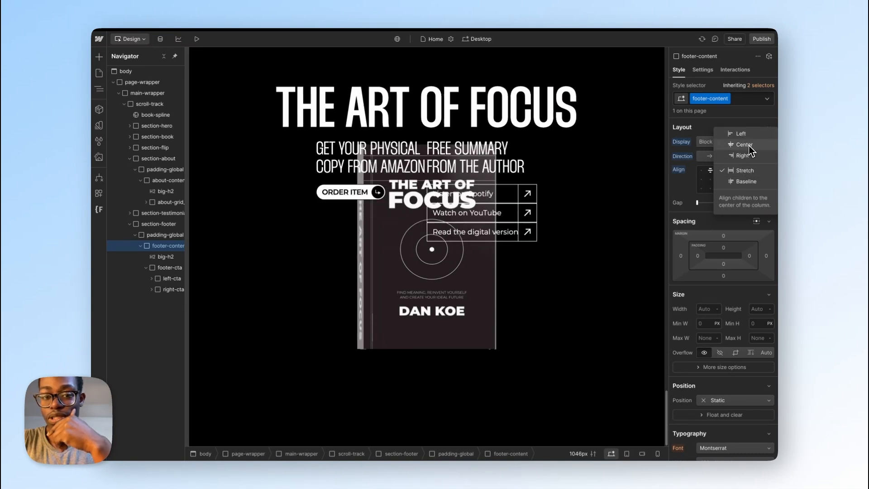
click(738, 170)
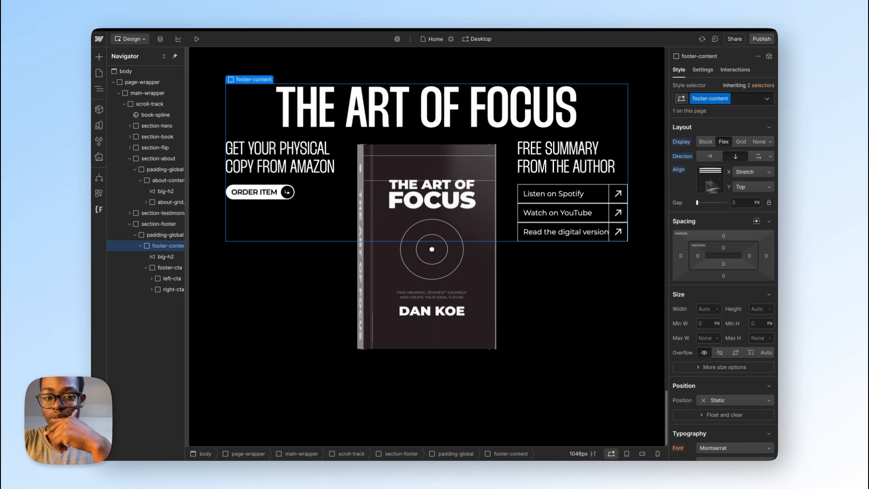
Step: Set the gap between footer-content's children to 3 rem
click(171, 270)
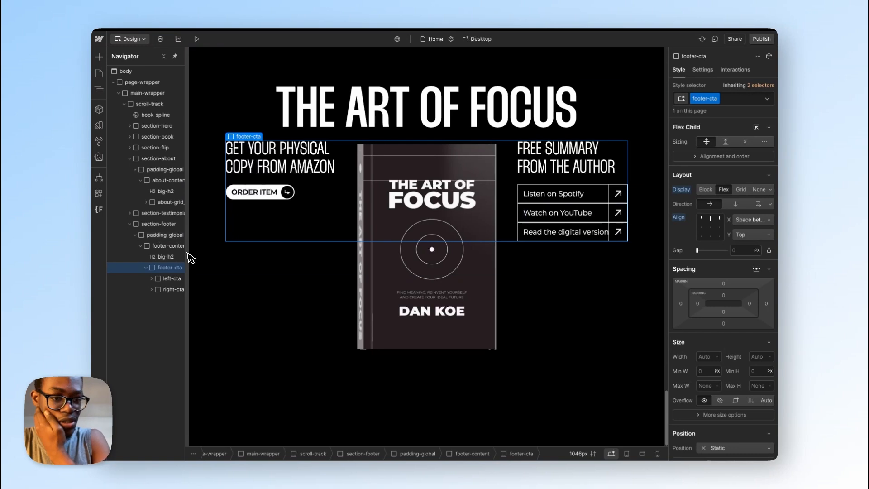
click(172, 246)
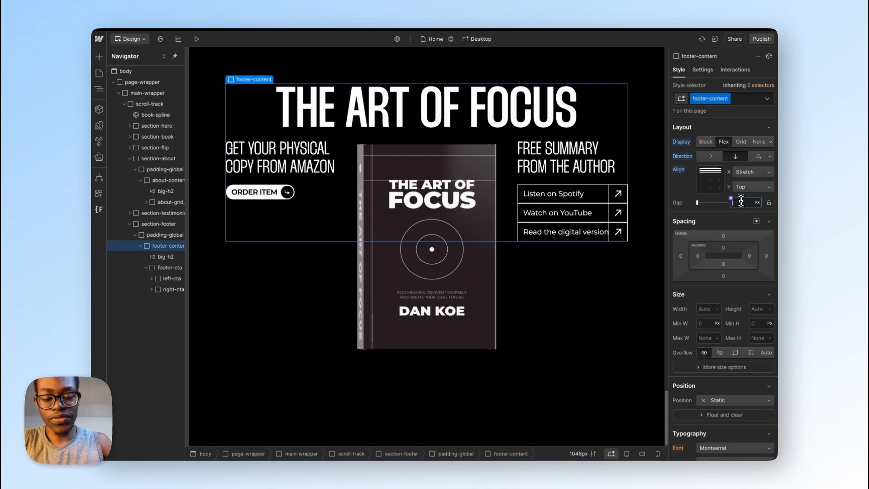
key(Return)
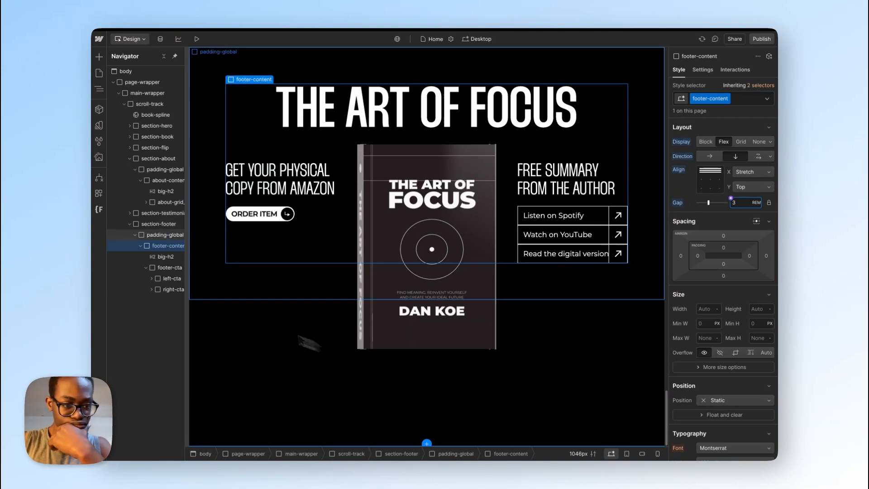
Step: Add the padding-global and padding-section-medium classes to section-footer, matching those on its inner padding wrapper
click(158, 237)
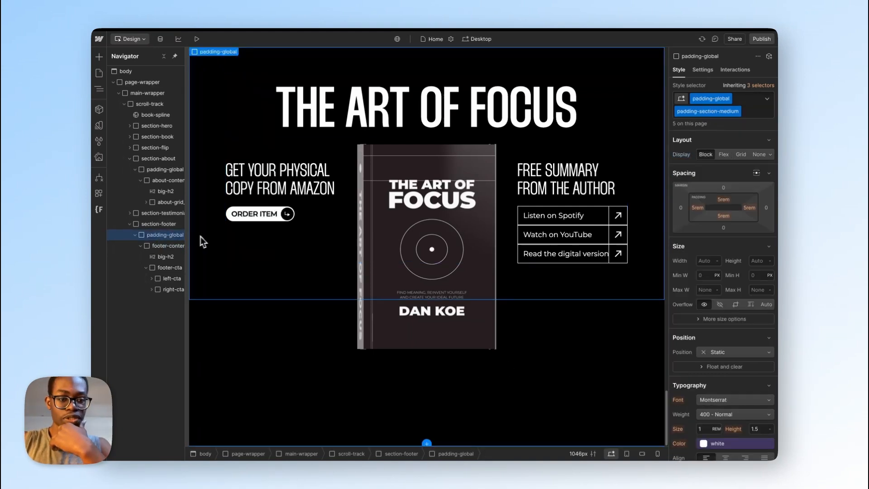
click(159, 226)
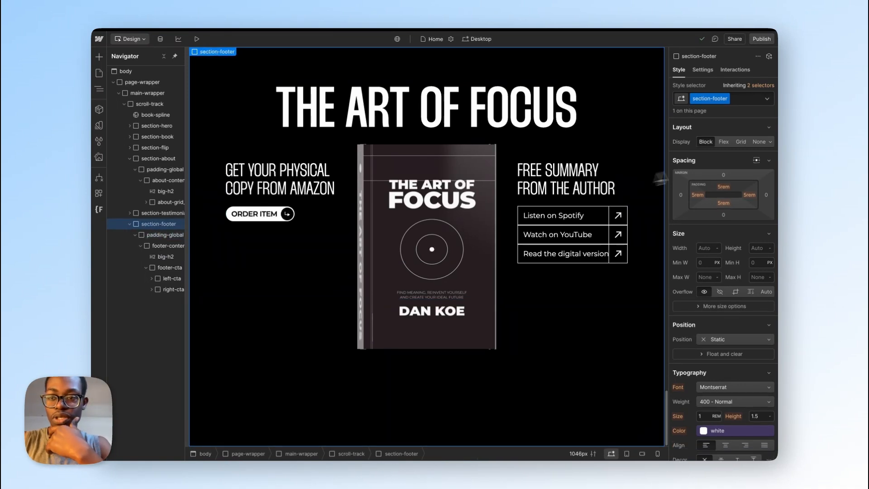
click(745, 100)
text(padd)
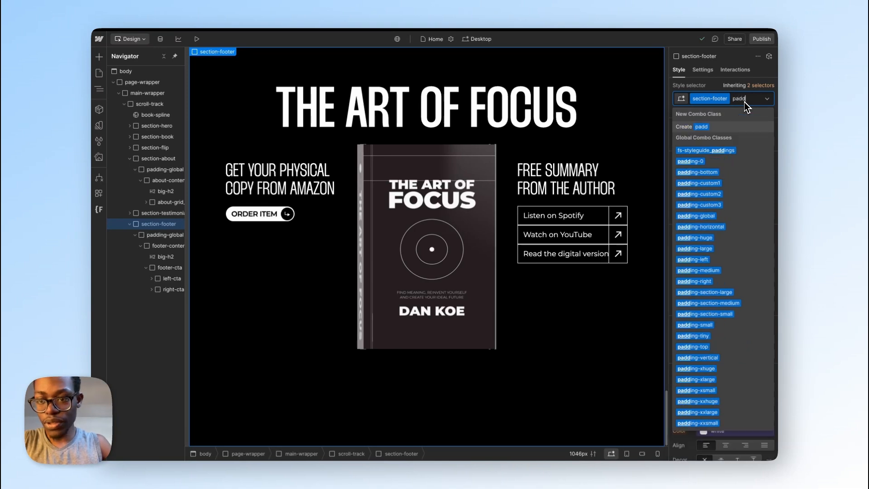
click(722, 216)
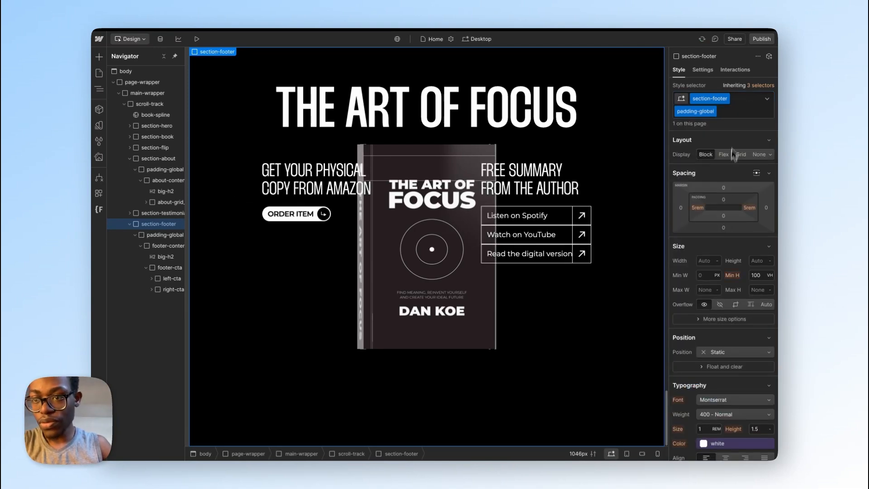
click(743, 110)
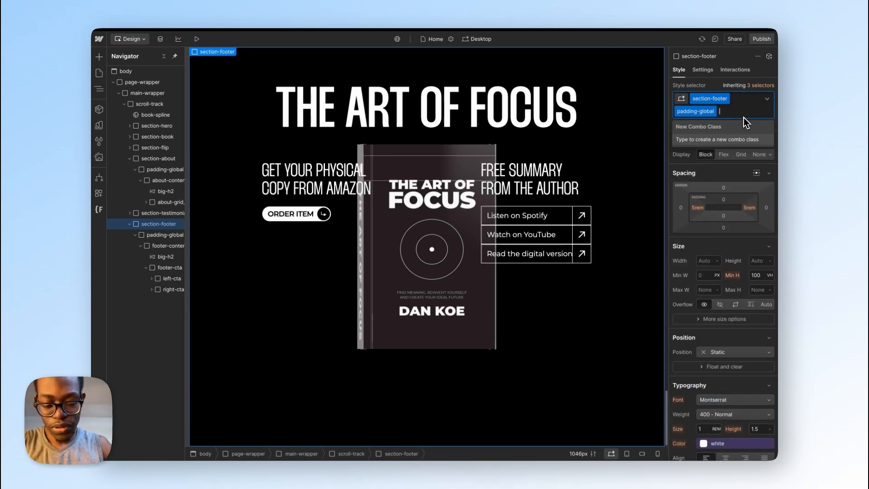
text(padd)
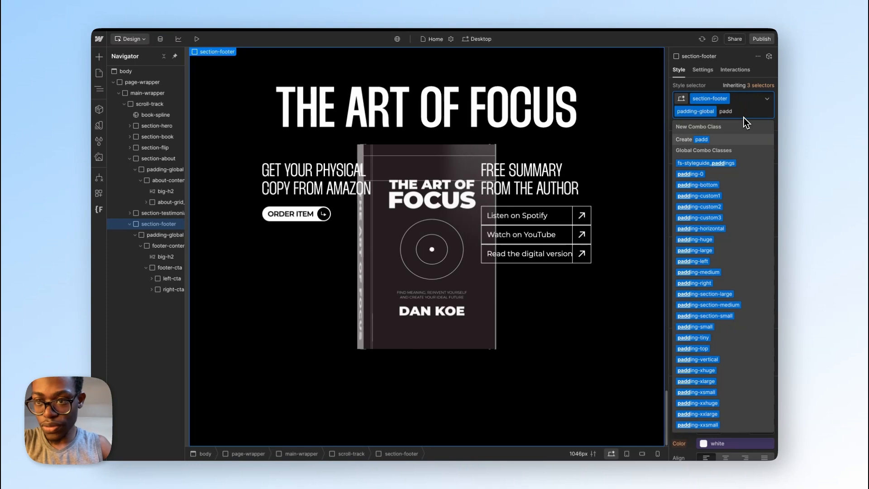
text(ing-sec)
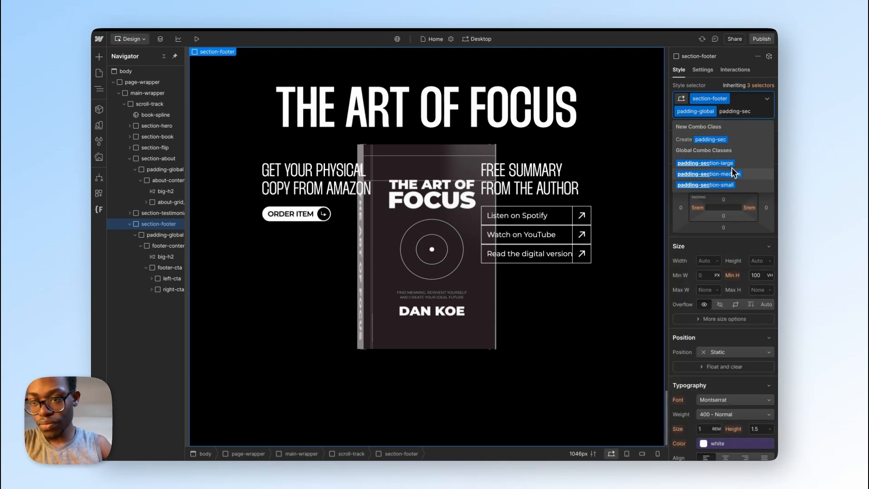
click(731, 173)
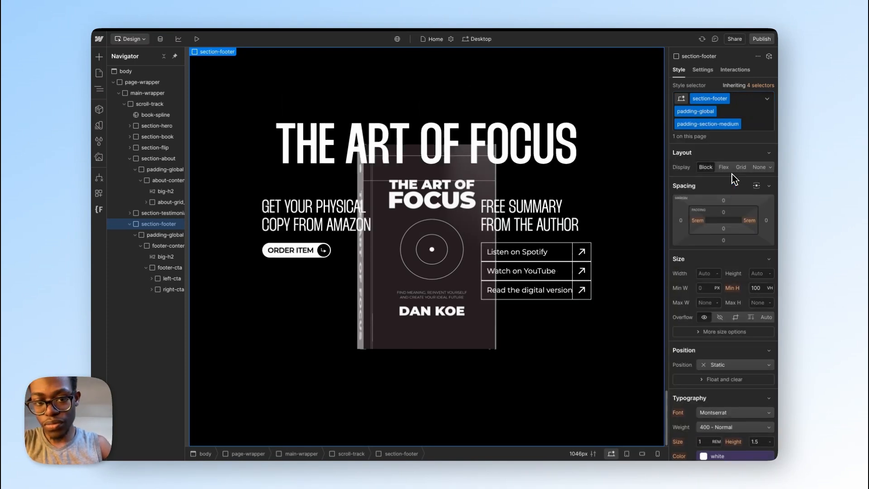
Step: Move footer-content directly inside section-footer and delete the emptied padding-global wrapper
click(167, 248)
drag(167, 251, 165, 231)
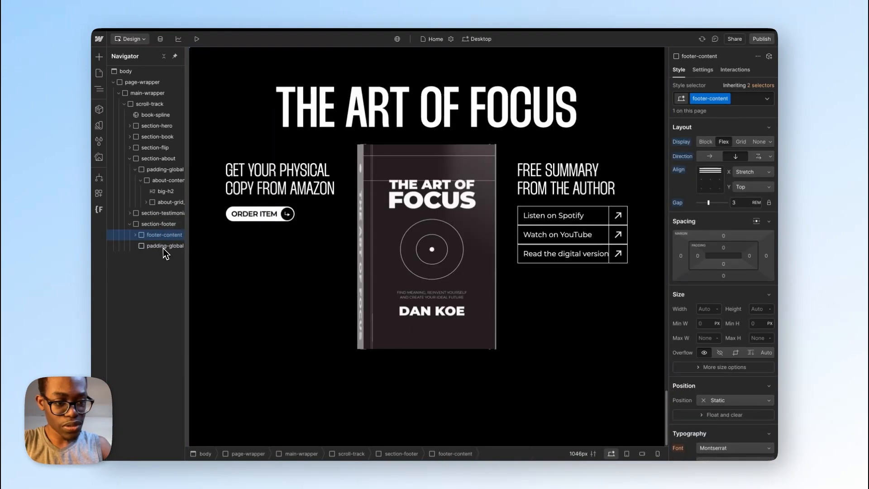
click(163, 251)
key(Delete)
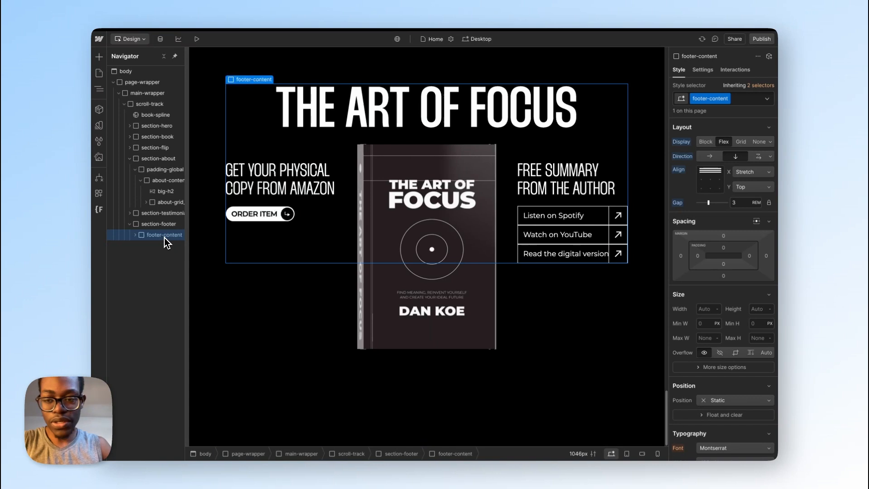
Step: Set footer-content's minimum height to 100% and reset its height to auto after trying 100%
click(761, 309)
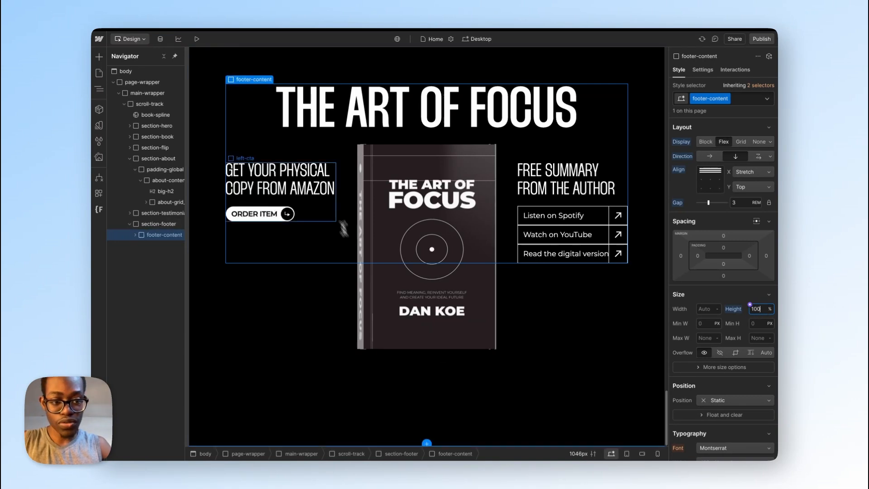
click(162, 223)
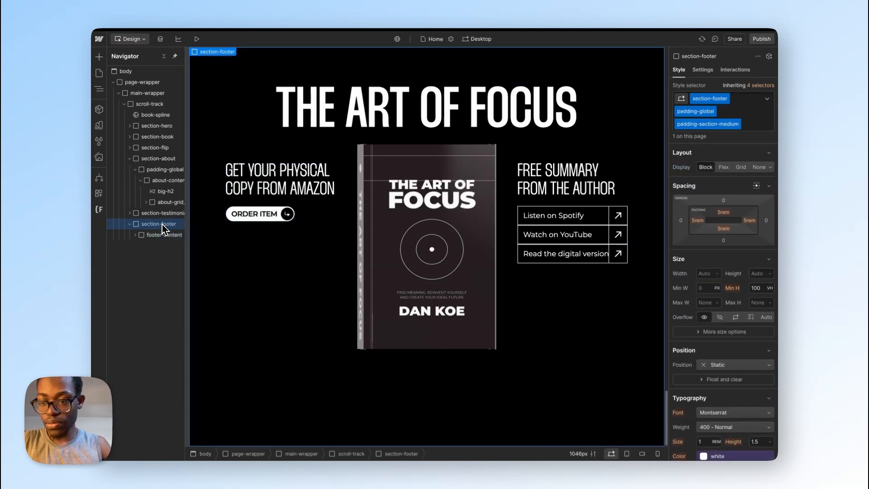
click(165, 236)
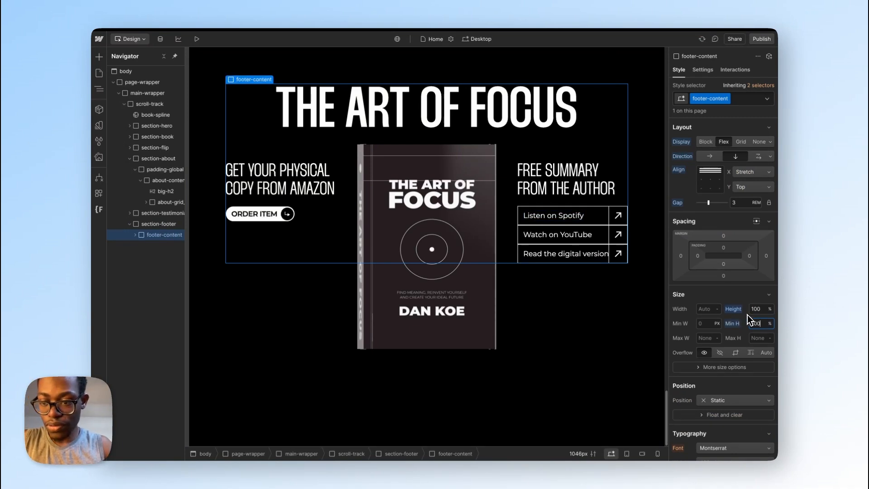
click(733, 309)
click(692, 323)
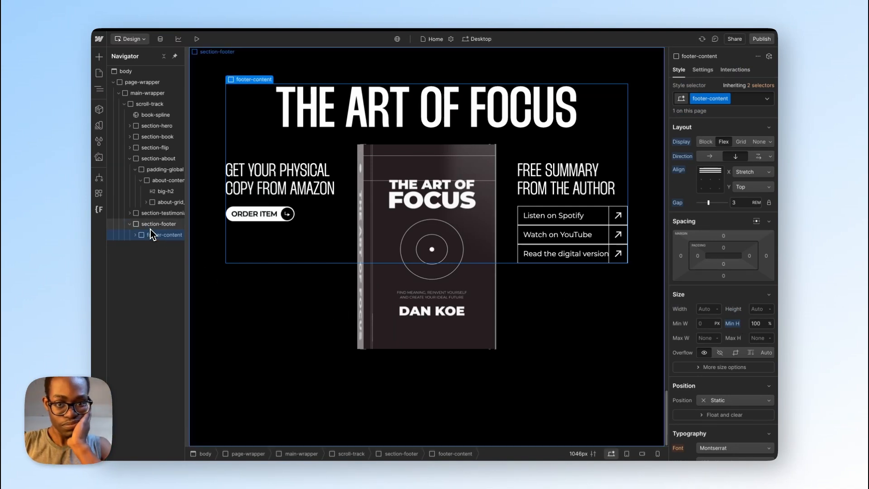
click(450, 40)
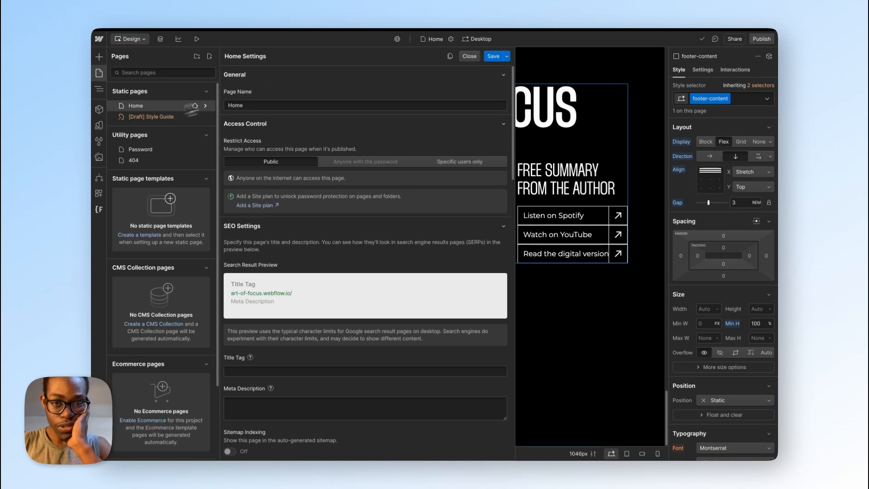
click(469, 57)
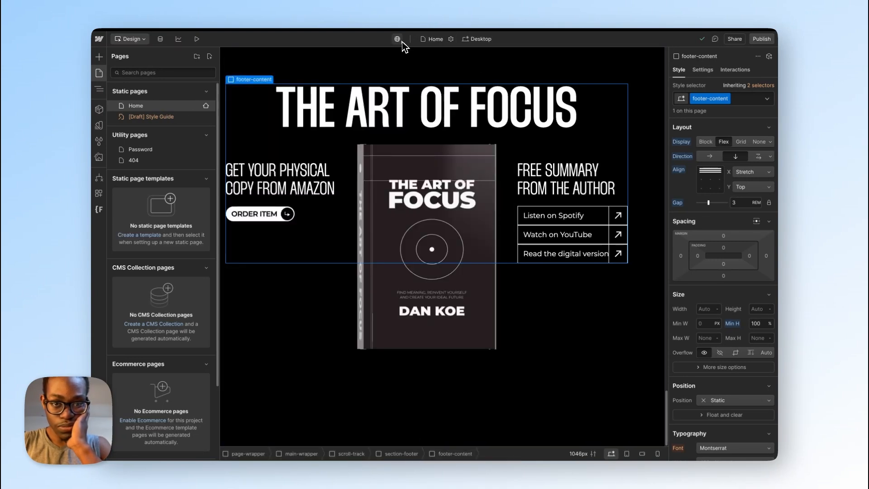
click(435, 44)
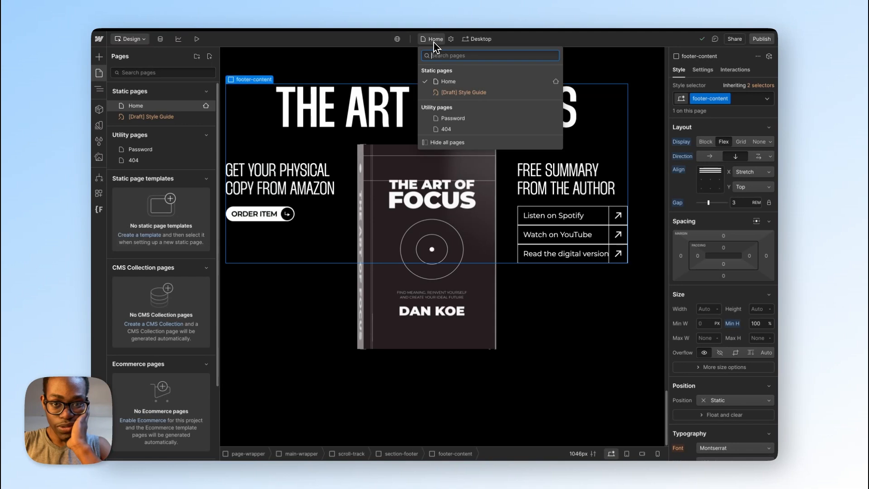
click(433, 42)
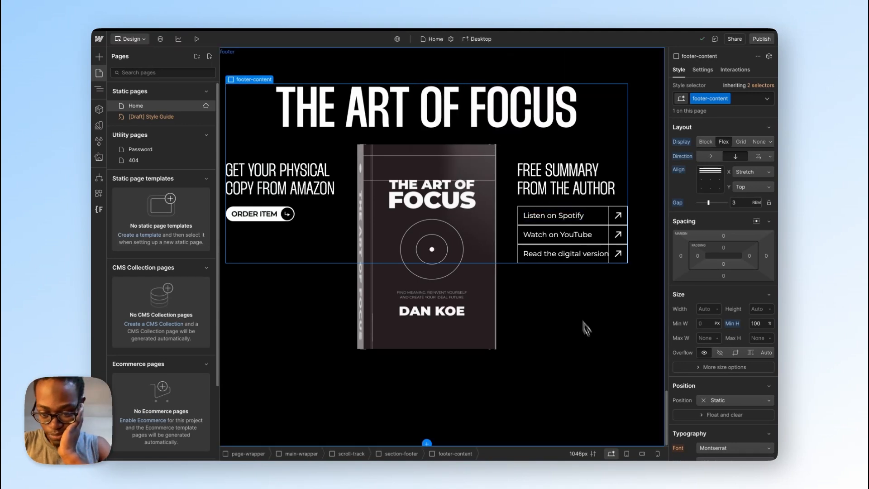
Step: Enable X-ray mode in the advanced canvas settings to expose the footer's spacing
click(593, 453)
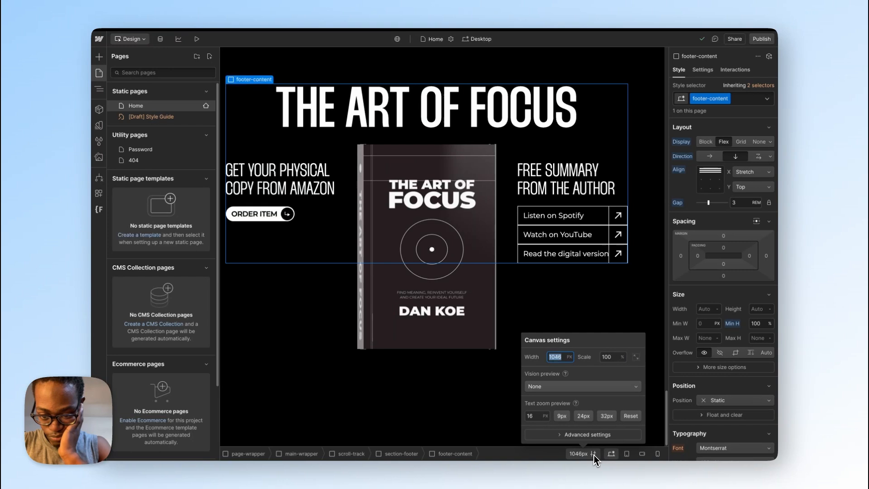
click(585, 435)
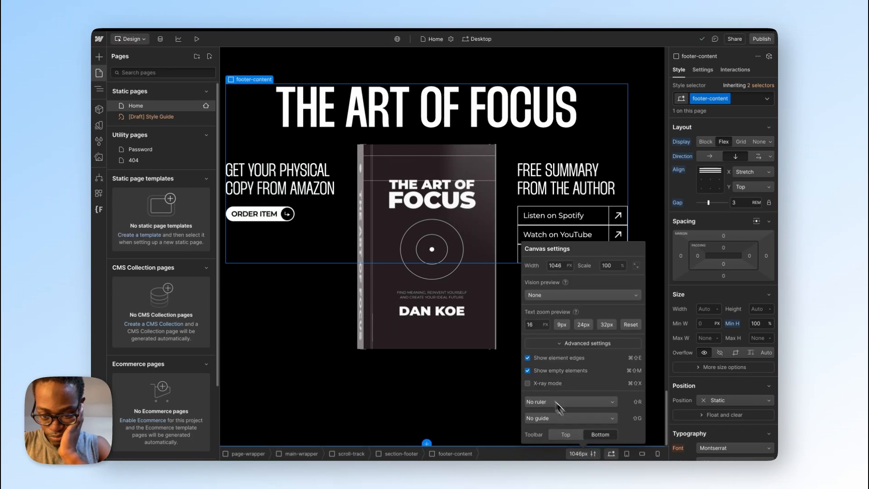
click(527, 383)
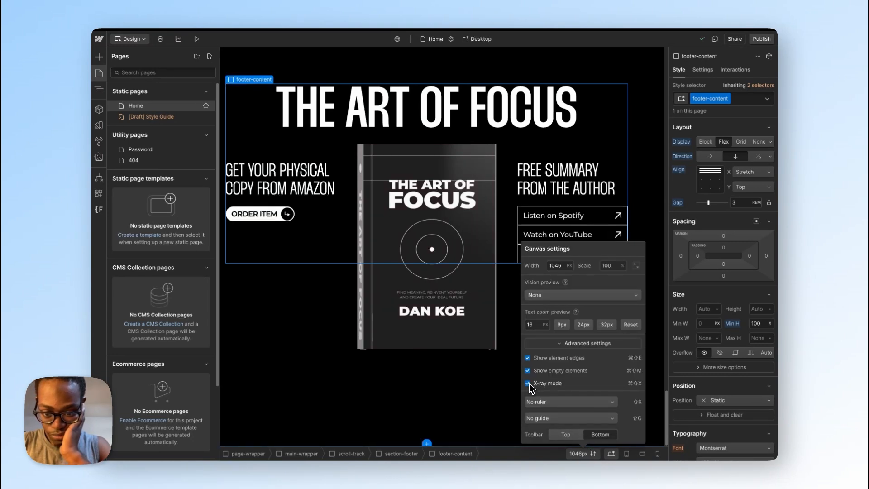
click(292, 189)
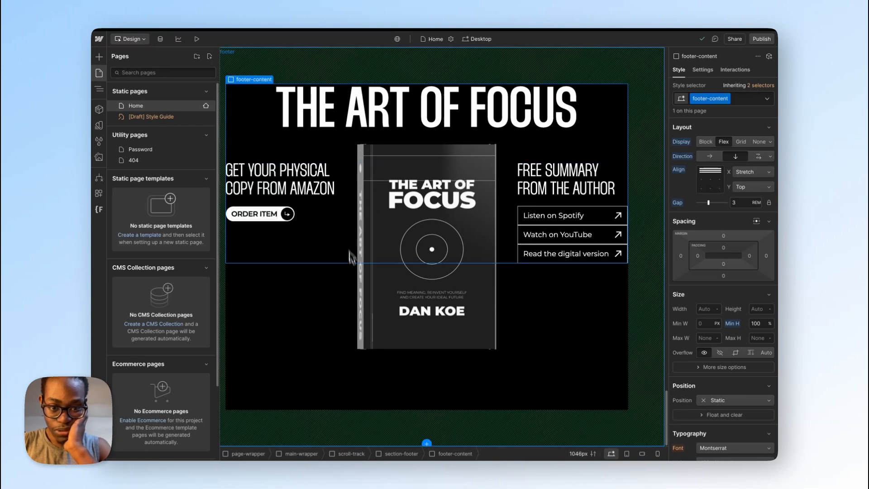
Step: Examine the layout and size settings of section-footer, footer-content and the nested footer-cta
key(z)
click(376, 313)
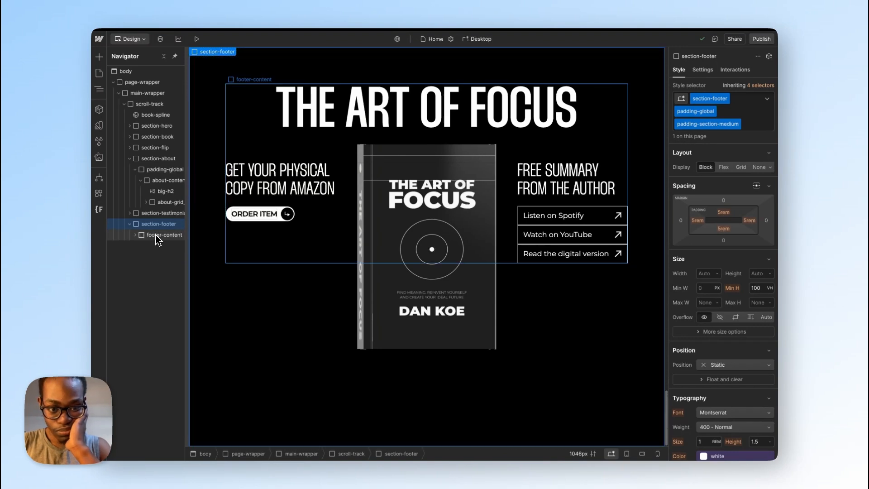
click(156, 235)
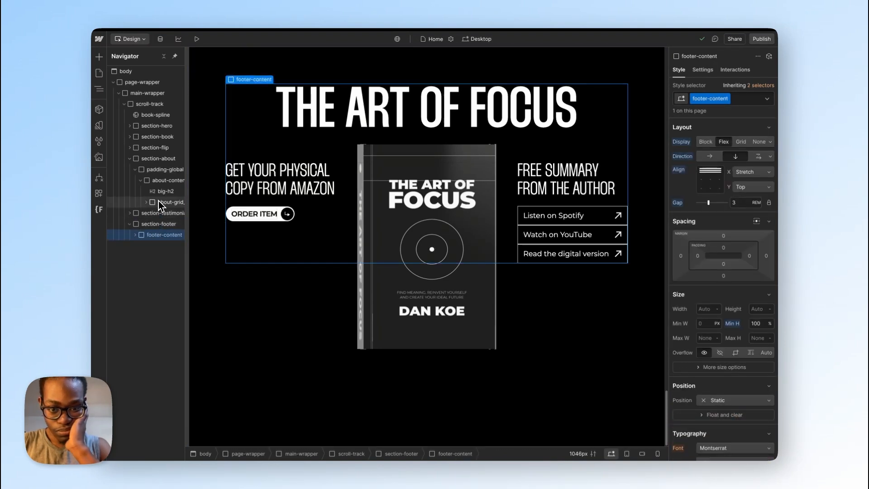
click(135, 235)
click(162, 257)
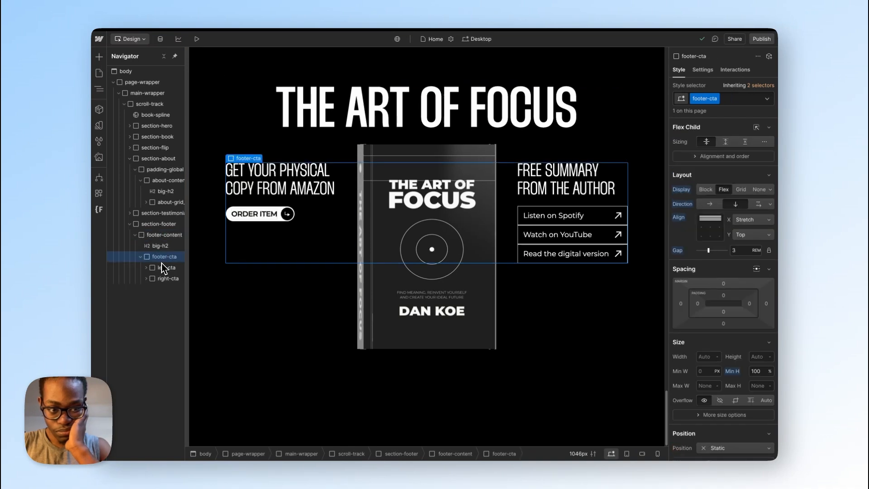
Step: Try Space between as footer-content's vertical alignment and restore it to Top
click(163, 245)
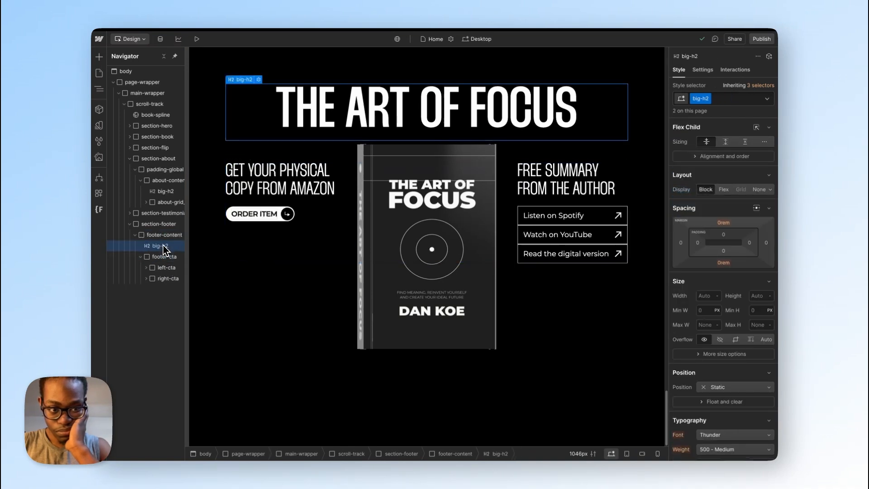
click(163, 237)
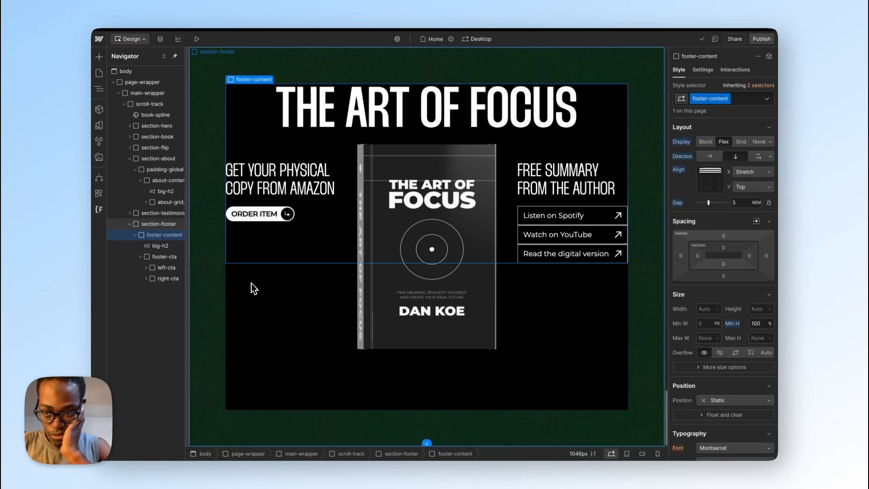
click(759, 187)
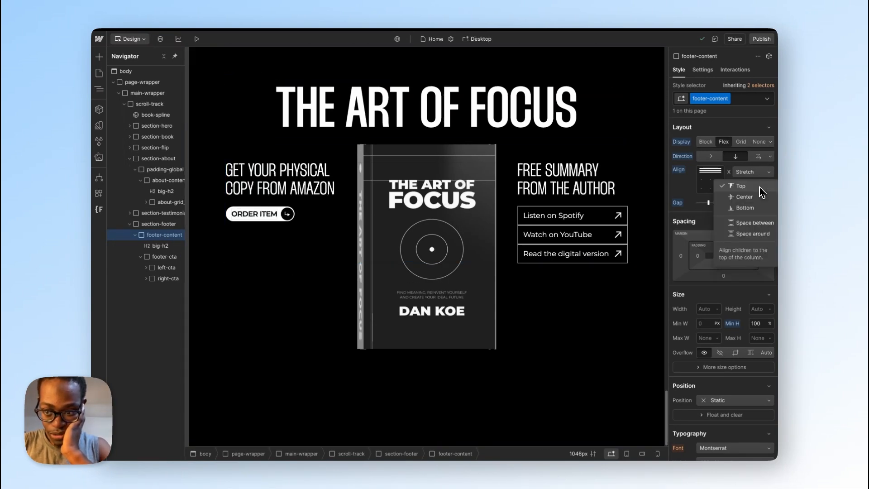
click(759, 224)
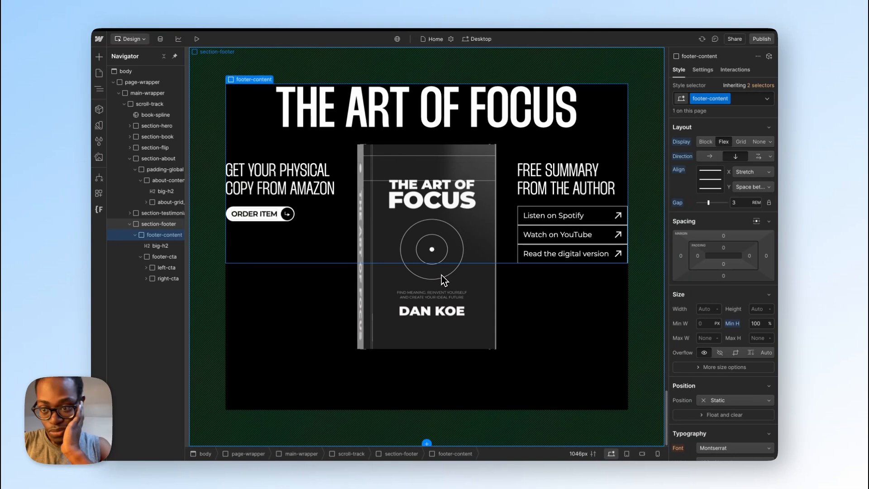
click(746, 186)
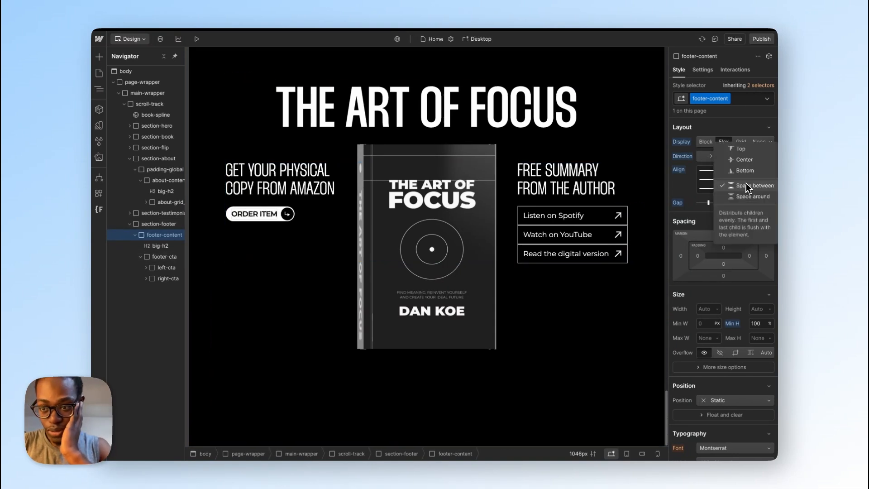
click(742, 149)
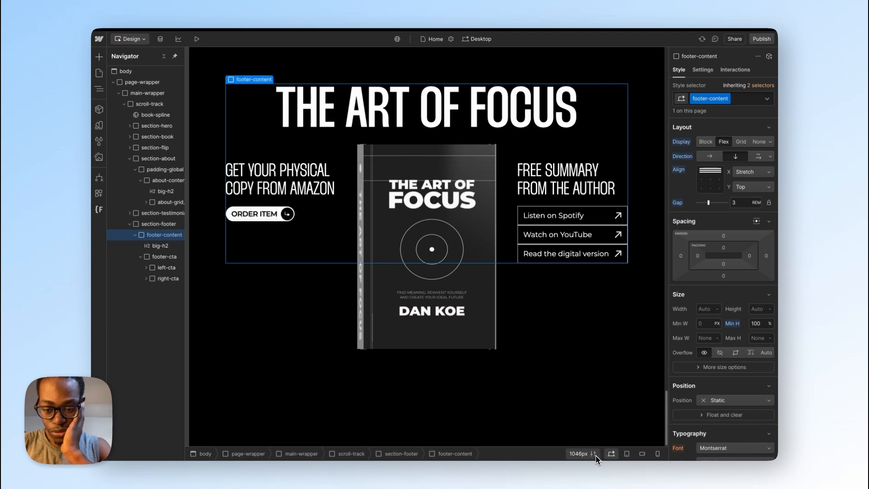
Step: Turn off X-ray mode in the advanced canvas settings and close them
click(597, 456)
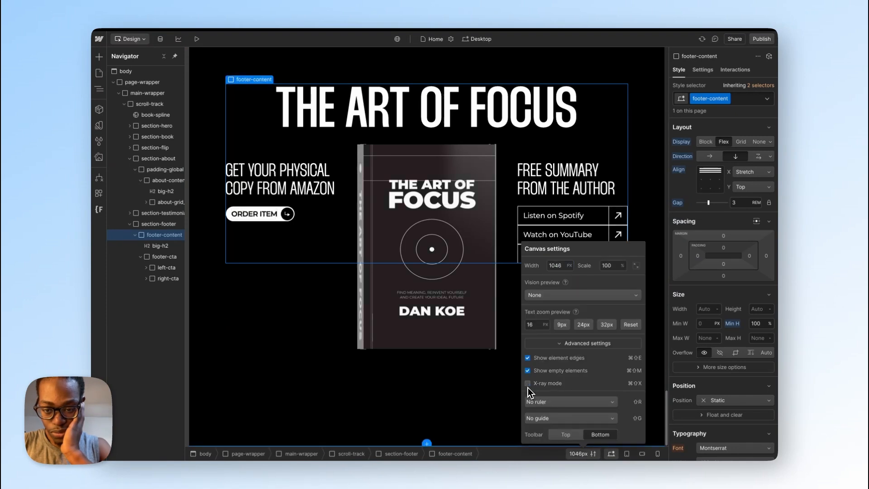
click(460, 371)
Step: Switch to Figma and inspect the footer design's bottom row with the copyright and design credit texts
key(ctrl+Right)
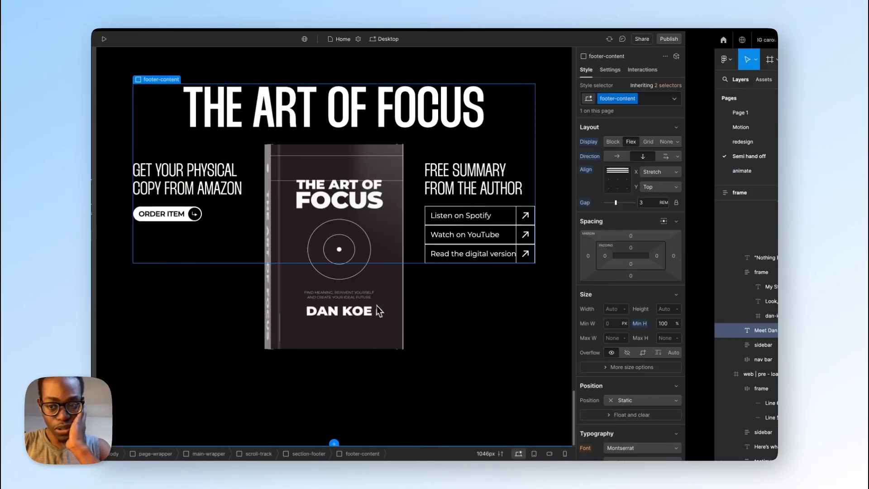
scroll(438, 384, right, 3)
scroll(492, 390, down, 5)
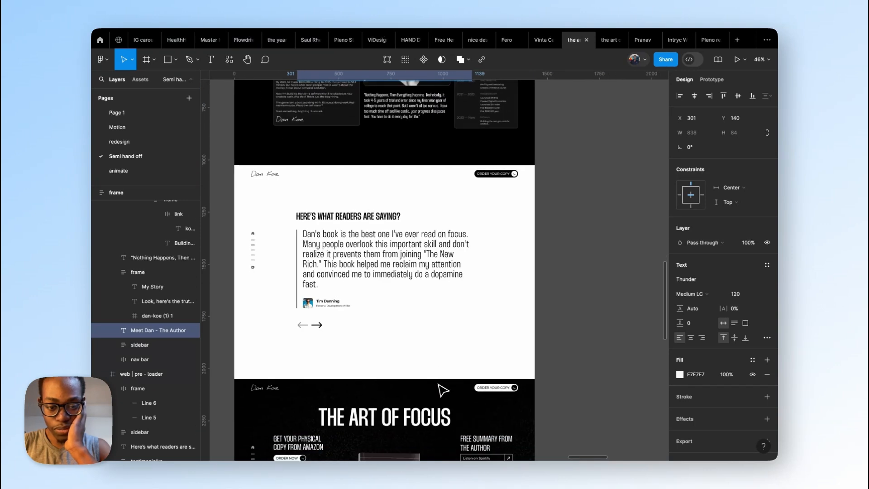
scroll(443, 391, down, 7)
scroll(398, 372, left, 1)
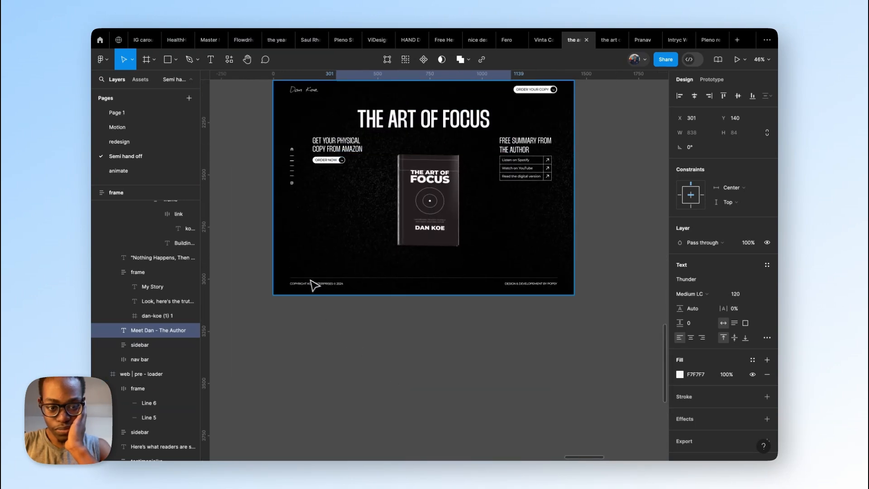
click(313, 285)
click(313, 284)
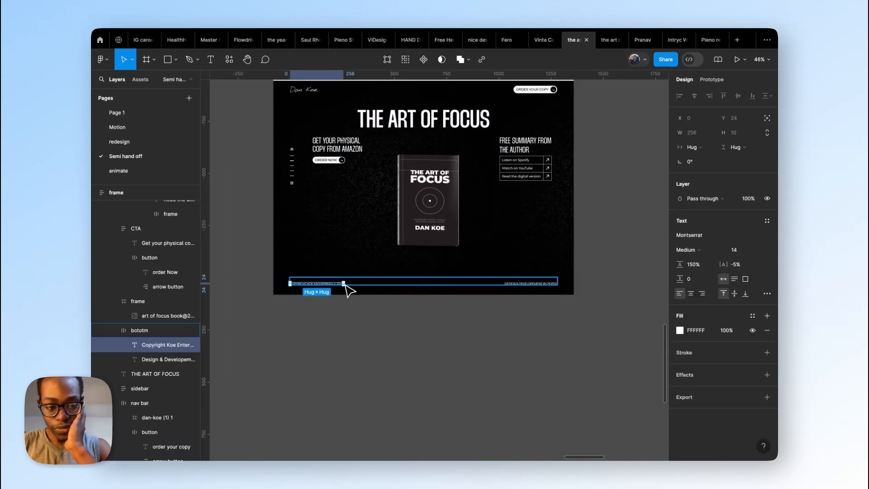
click(364, 284)
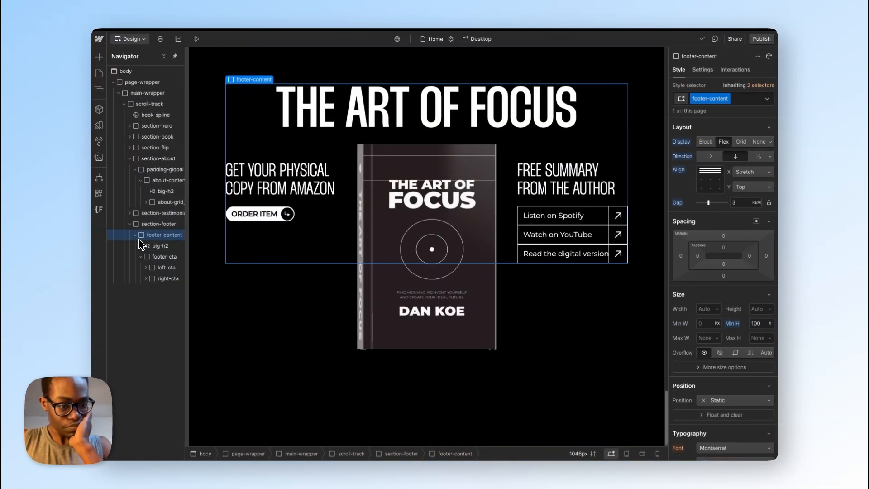
Step: Switch back to Webflow and add a Div Block inside footer-content, below the collapsed footer-cta
click(135, 235)
click(135, 235)
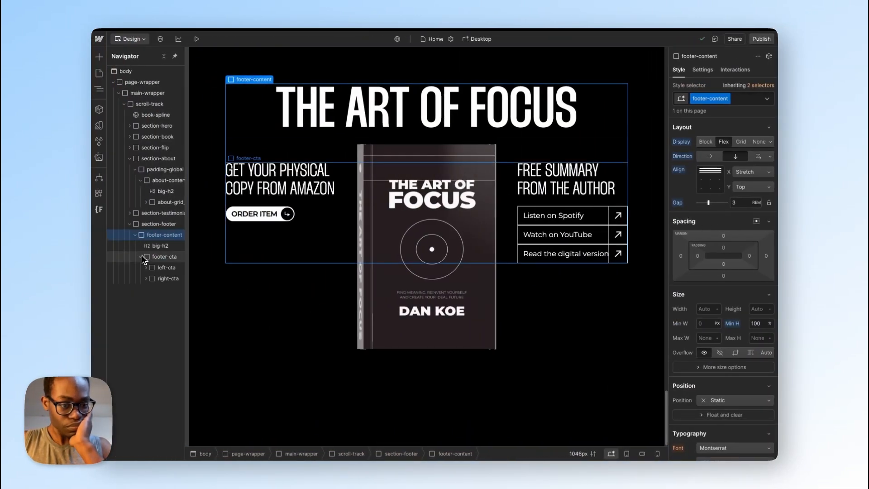
click(141, 256)
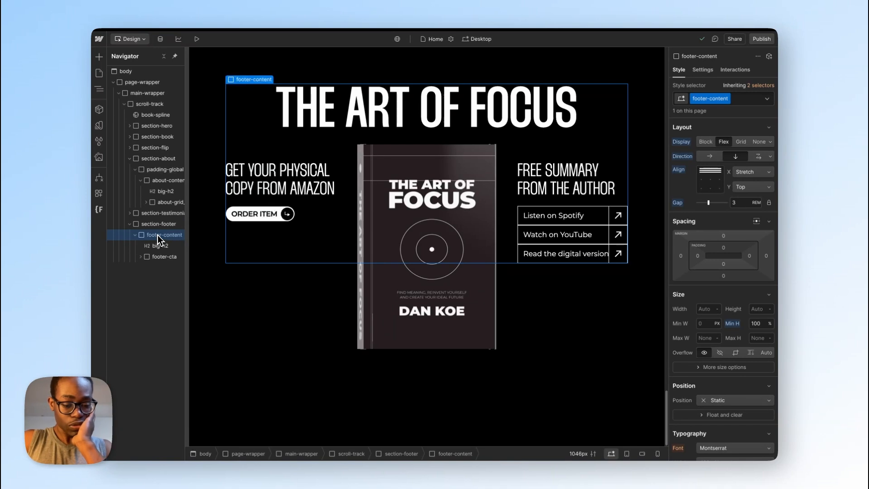
key(super+e)
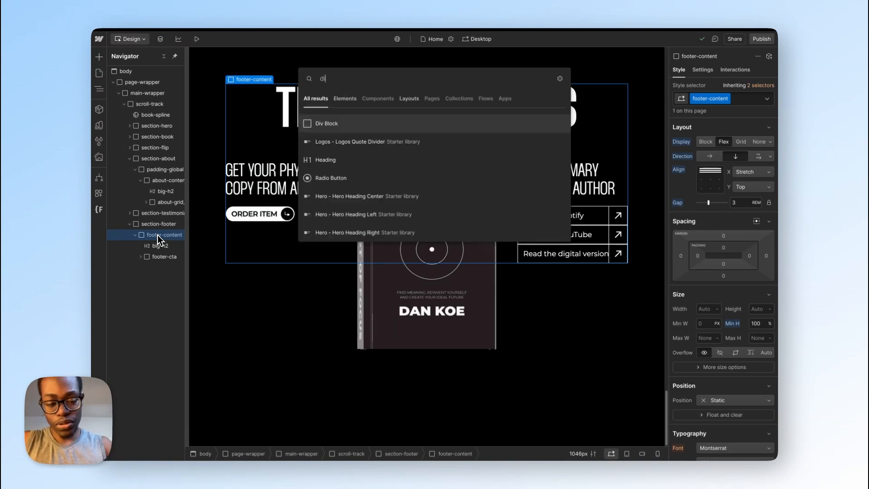
text(div)
key(Return)
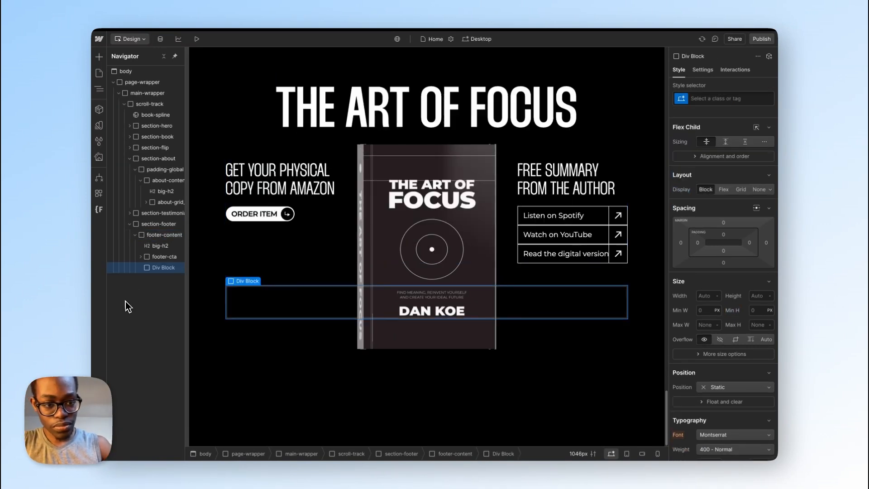
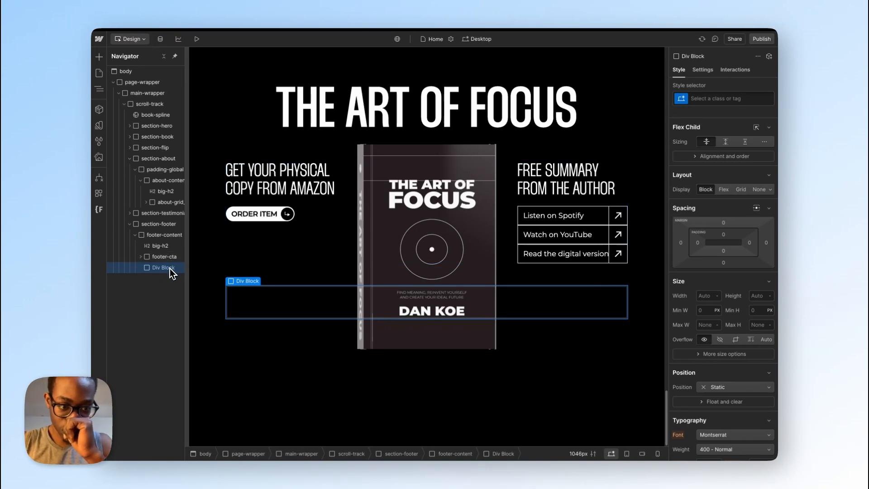
Step: Give the Div Block below footer-cta the new class footer-btm
click(169, 259)
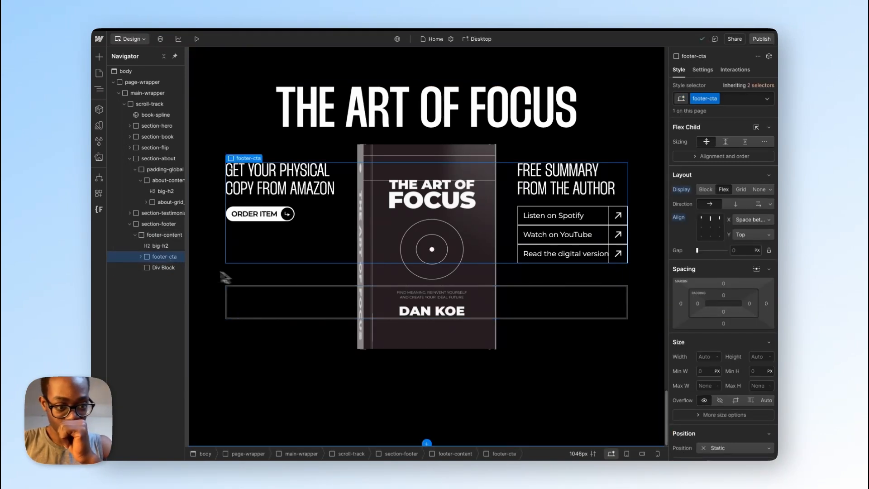
click(135, 235)
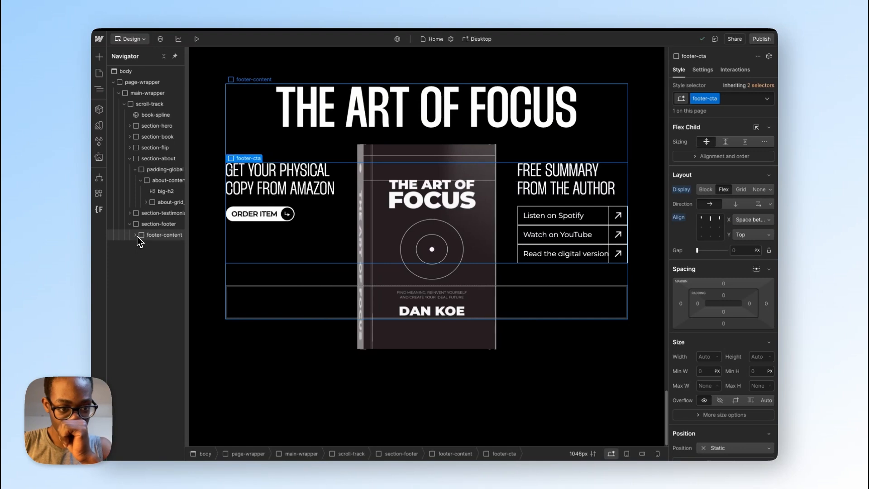
click(136, 235)
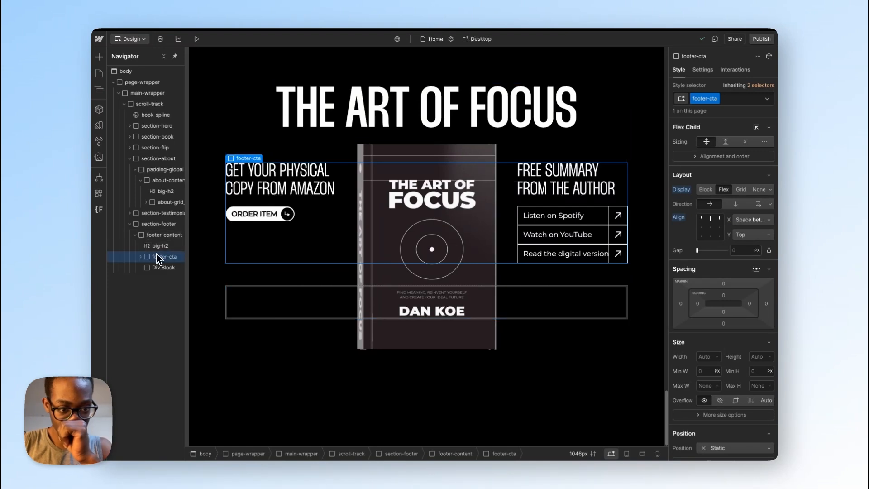
click(161, 268)
click(731, 99)
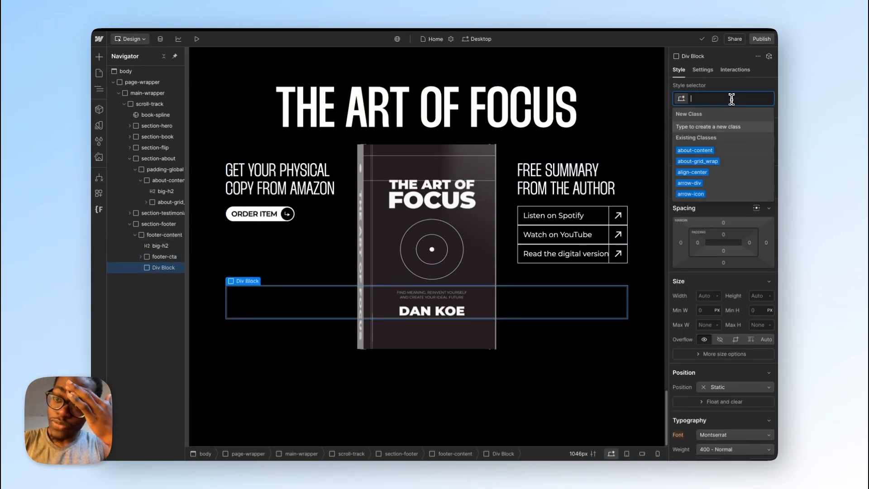
text(footer)
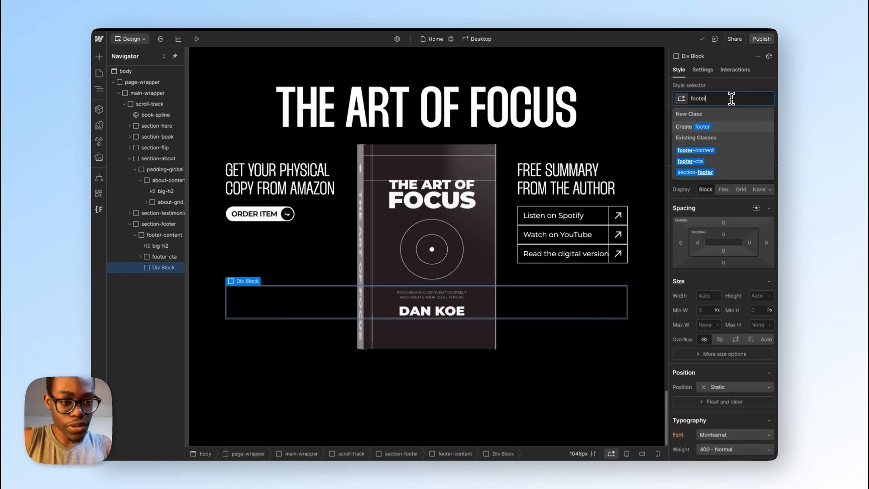
text(-btm)
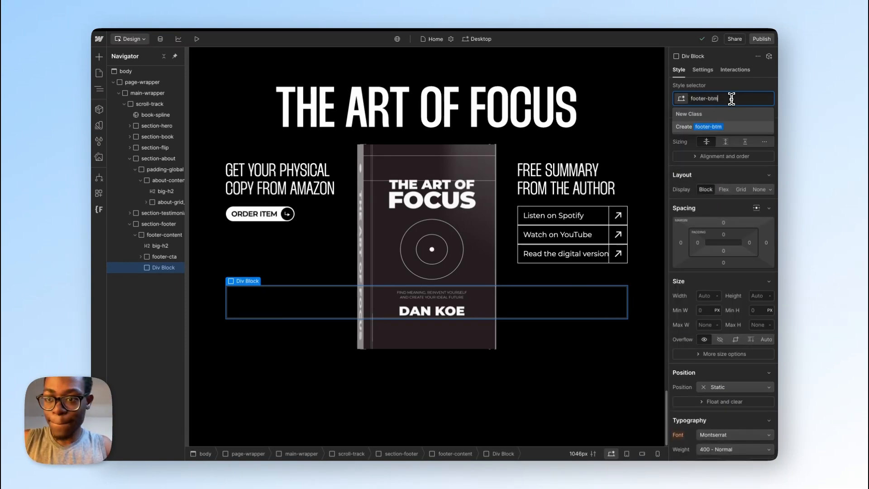
key(Return)
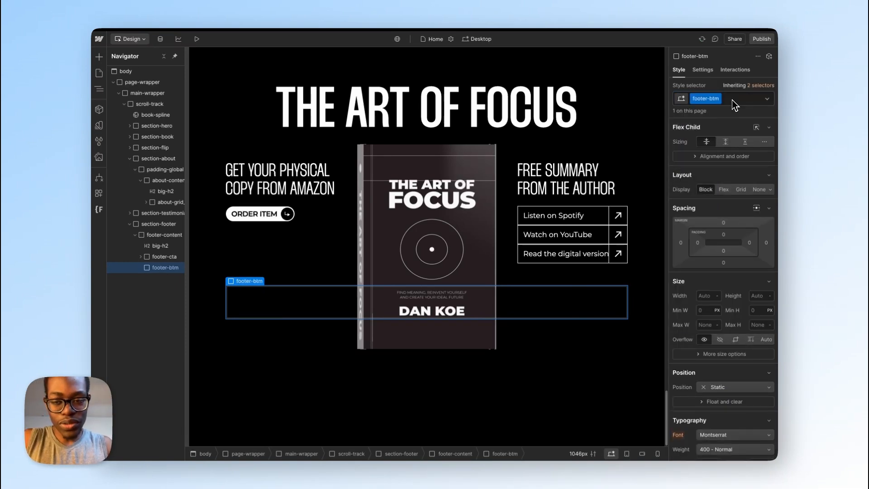
Step: Add a Text Block inside footer-btm and apply the existing class text-size-small to it
key(super+e)
text(text)
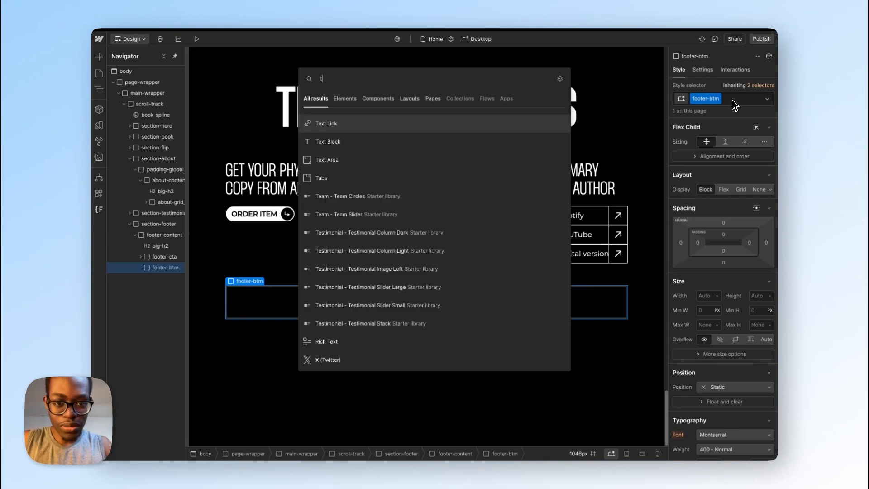
key(Down)
key(Return)
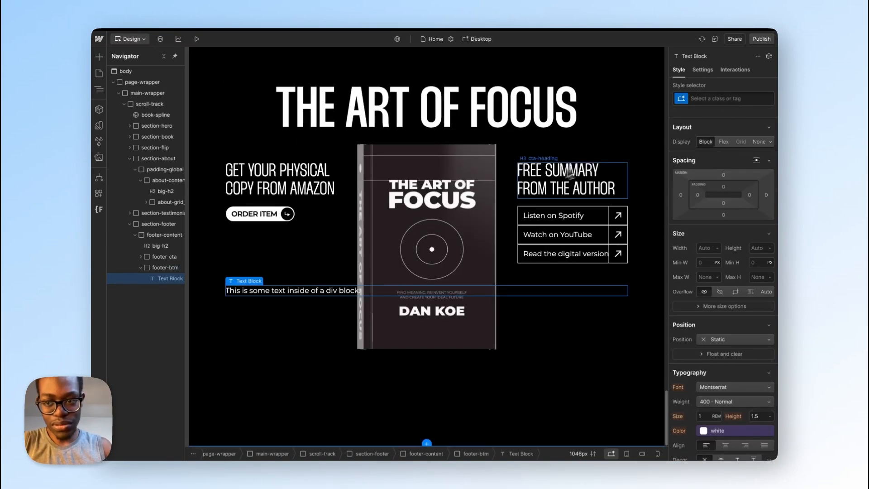
click(715, 99)
text(text-siz)
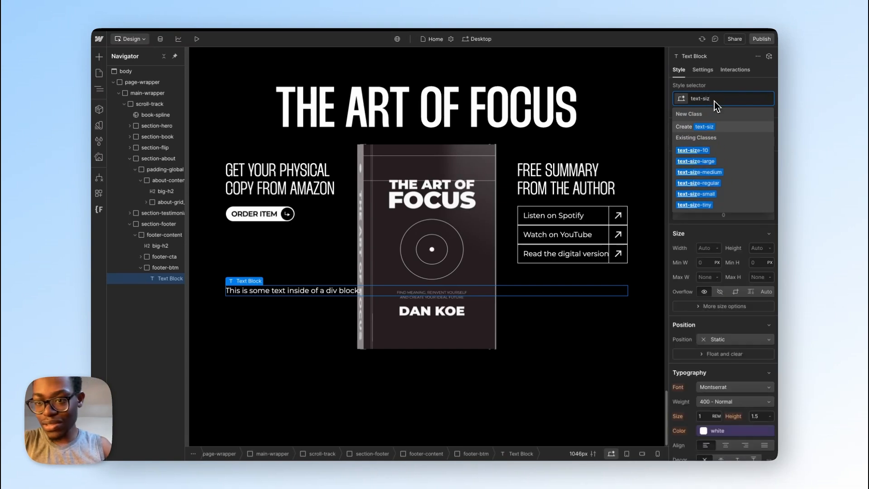
click(711, 194)
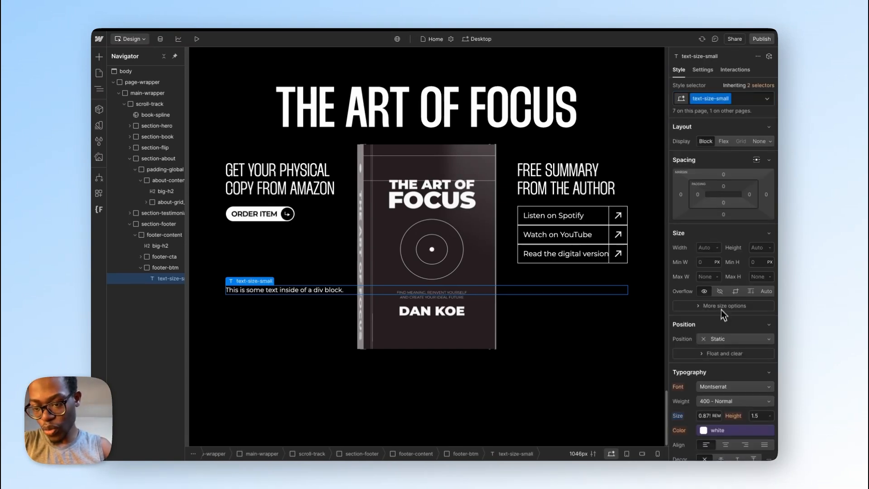
Step: Calculate 14/16 to check the text block's rem size, and switch to Figma to inspect the copyright text's typography
scroll(721, 313, down, 1)
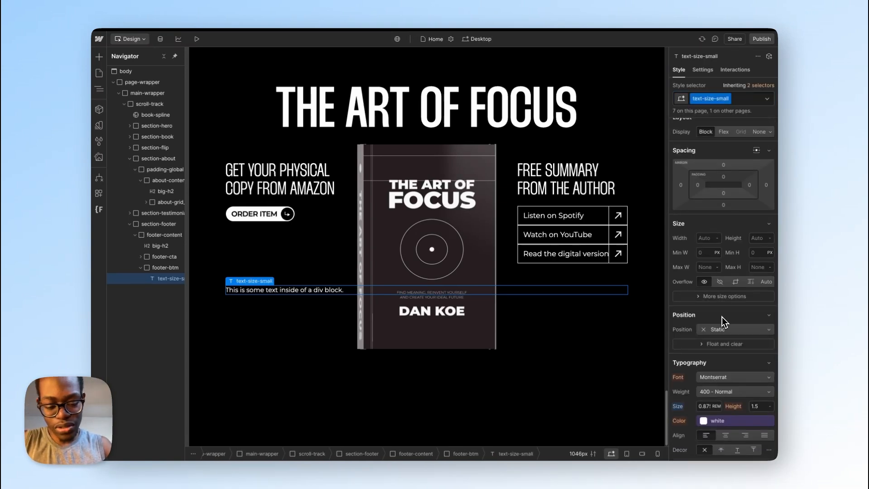
key(ctrl+k)
text(14/16)
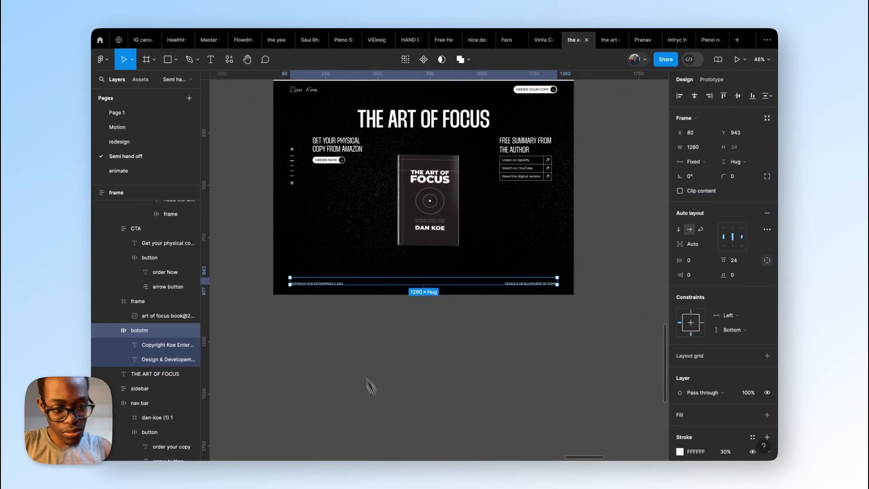
drag(191, 345, 219, 347)
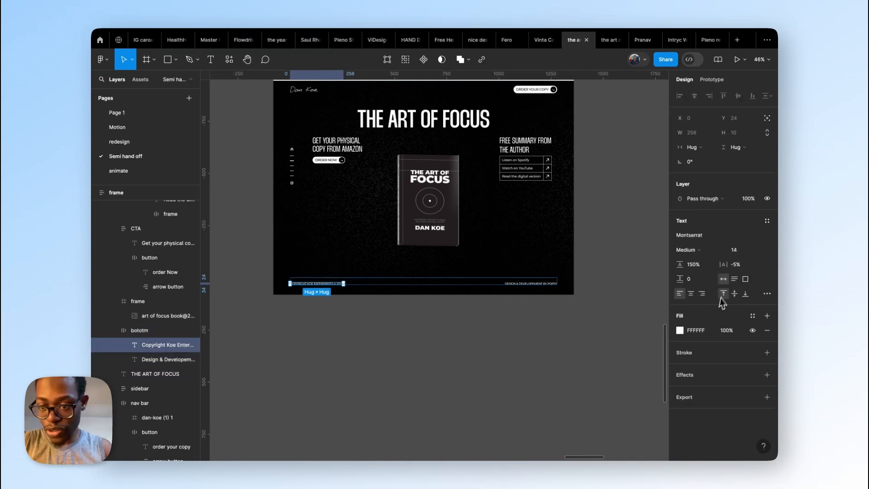
Step: Copy the copyright text from Figma, switch to Webflow and replace the footer-btm text block's placeholder with it
double_click(317, 282)
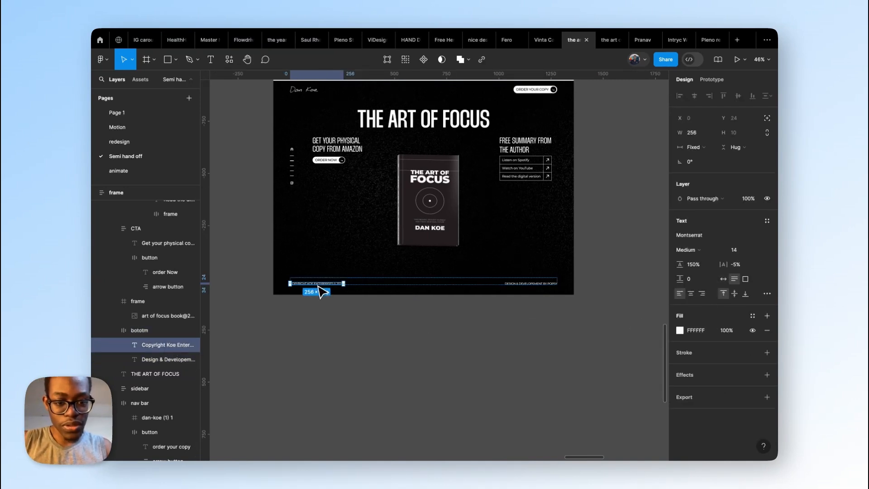
key(Return)
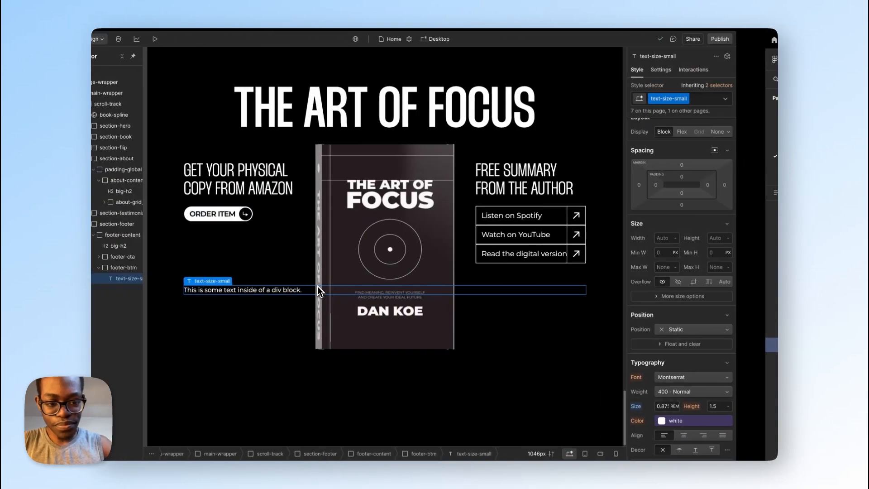
double_click(276, 290)
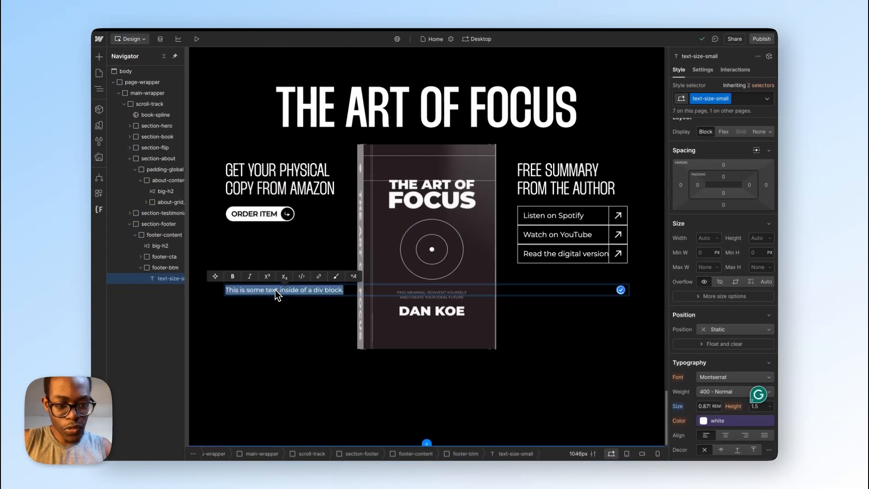
text(Copyright Koe Enterprises © 2024)
Step: Compare the copyright text with the Figma design and check its letter case in Figma's type settings
key(ctrl+Right)
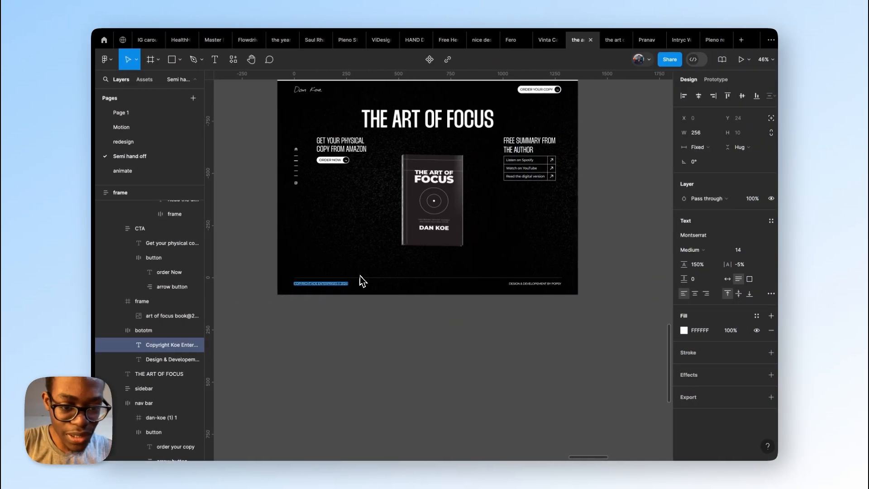
scroll(335, 285, up, 10)
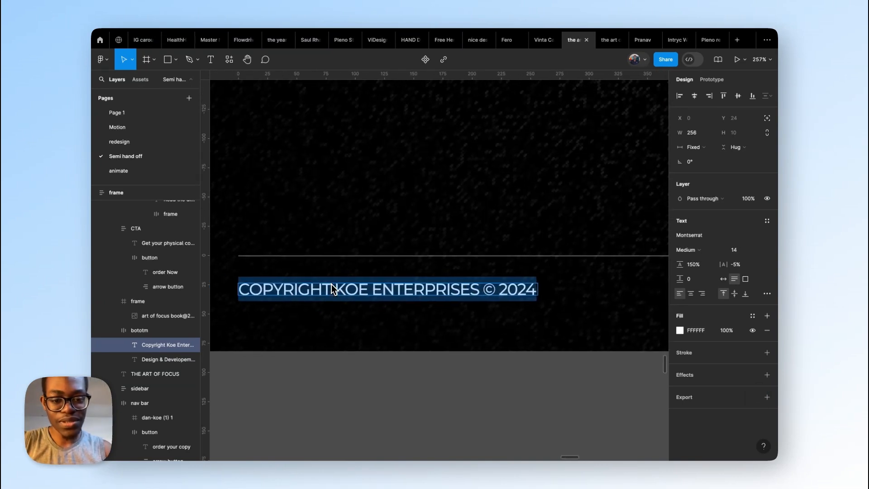
key(ctrl+Left)
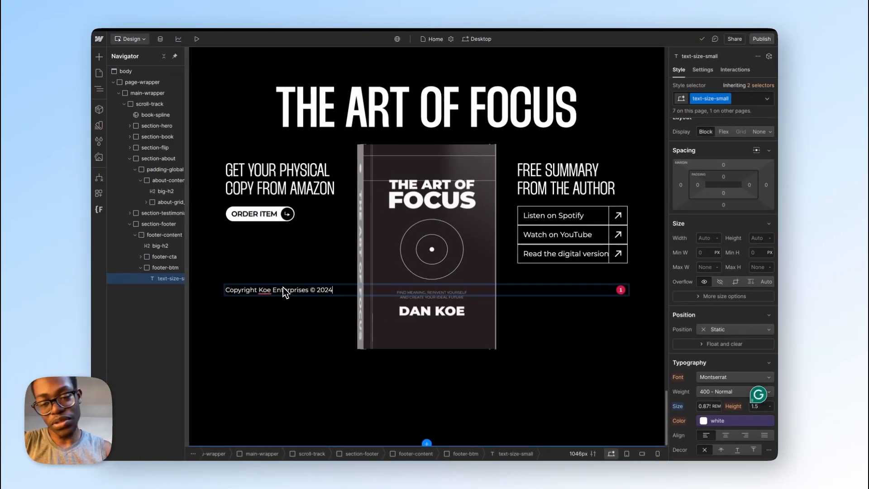
key(ctrl+Right)
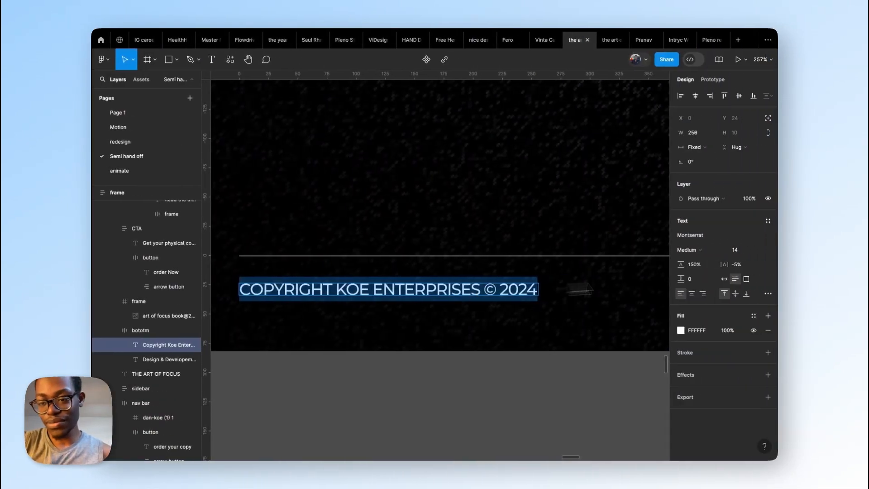
click(766, 294)
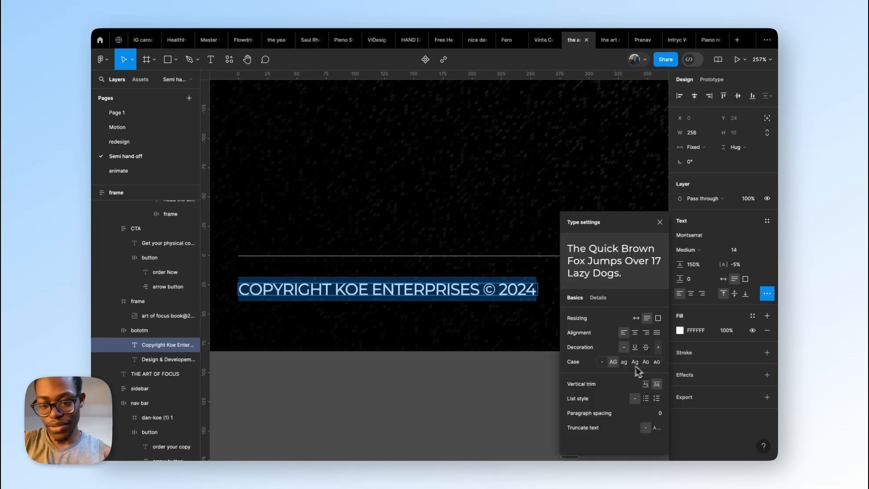
key(Escape)
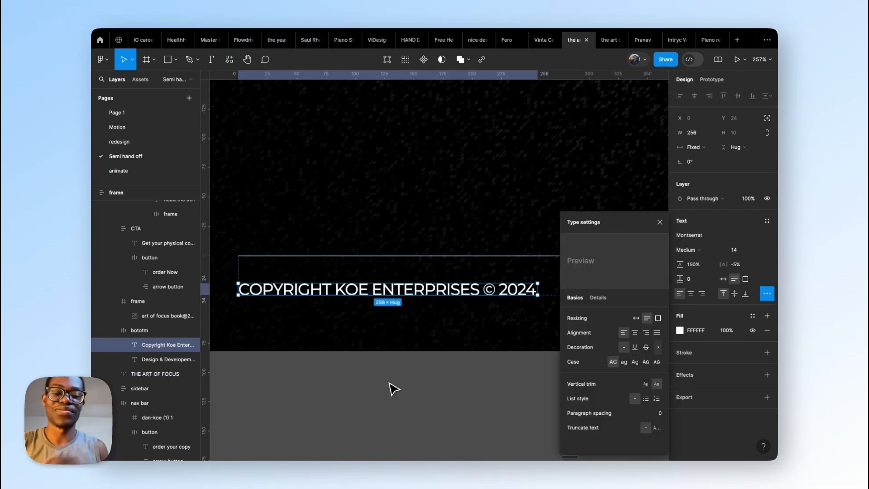
Step: Switch back to Webflow and add the combo class text-style-allcaps to the copyright text block
key(ctrl+Left)
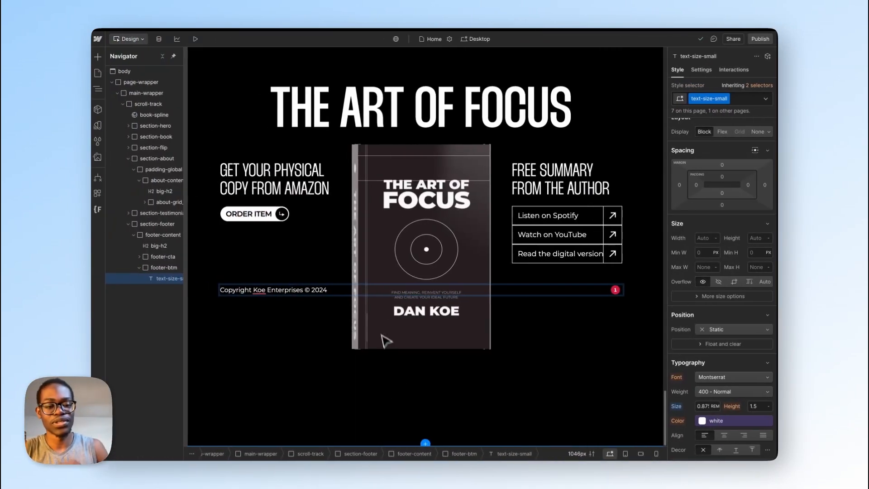
click(746, 102)
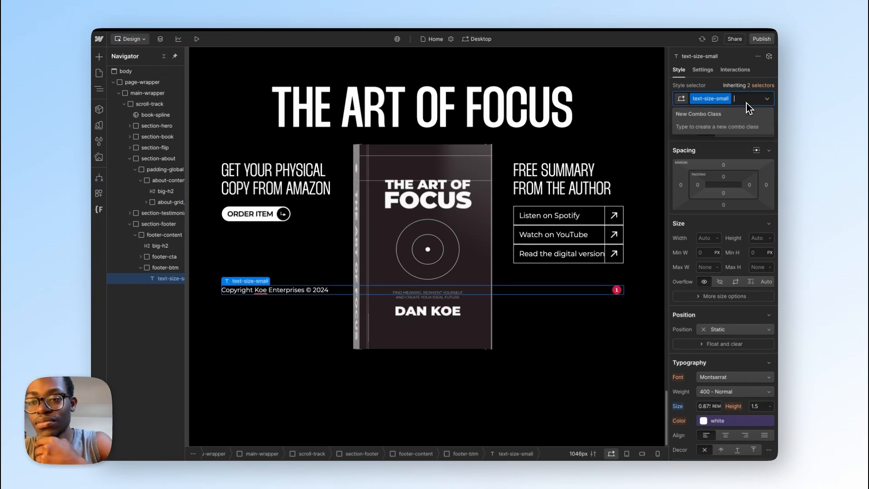
text(all)
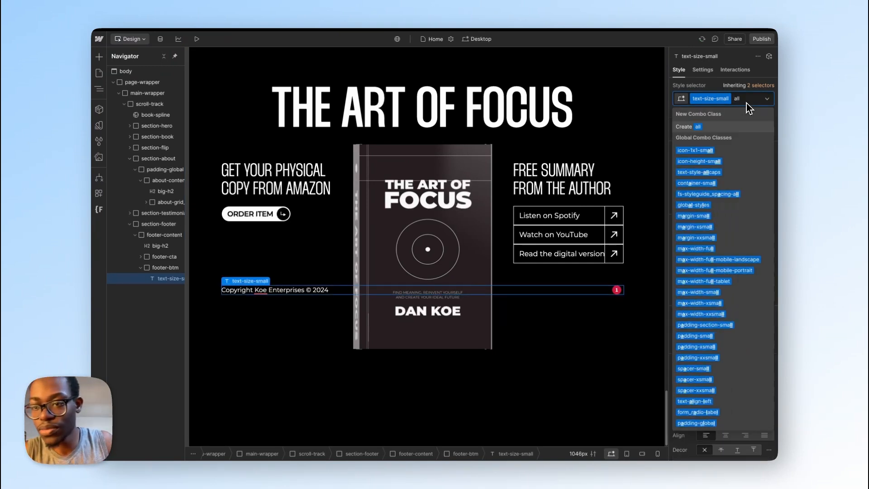
click(737, 171)
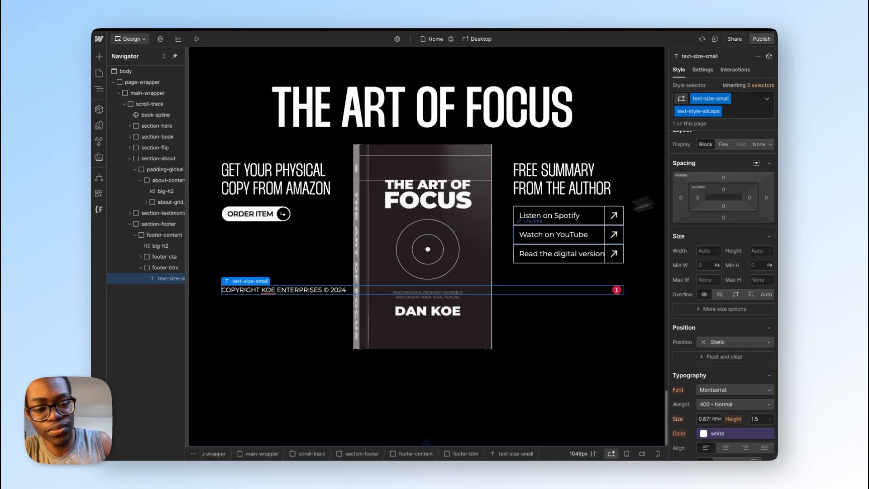
Step: Duplicate the copyright text block and replace the duplicate's text with the design and development credit copied from Figma
key(super+d)
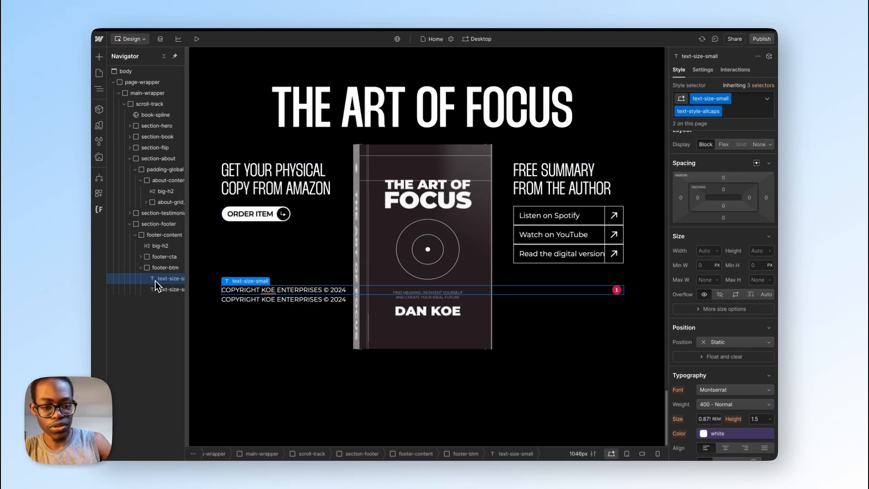
key(ctrl+Right)
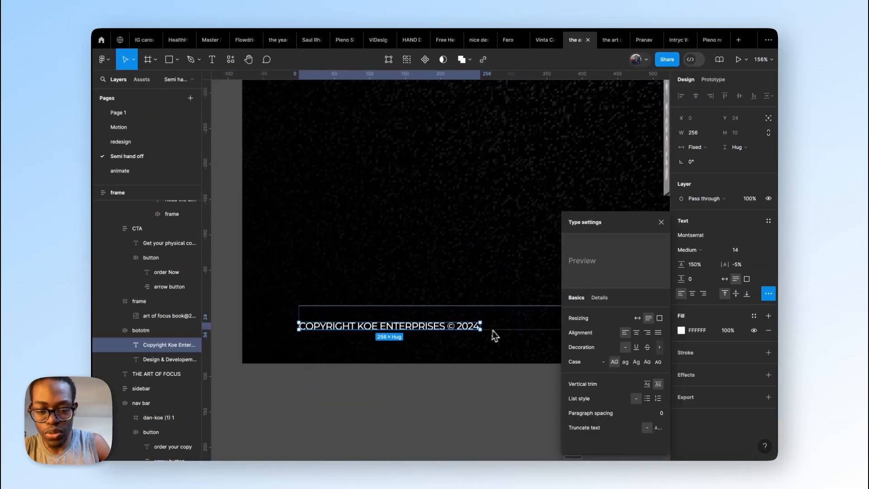
key(Tab)
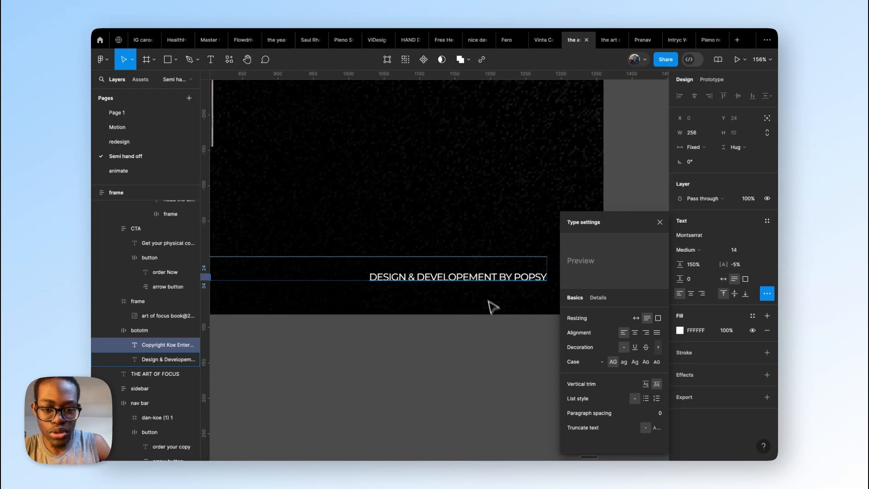
double_click(479, 278)
key(ctrl+c)
key(ctrl+Left)
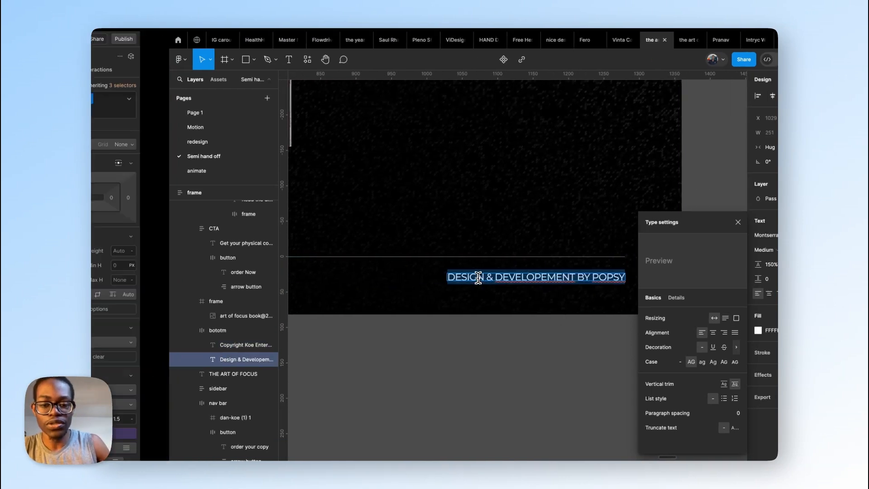
double_click(286, 300)
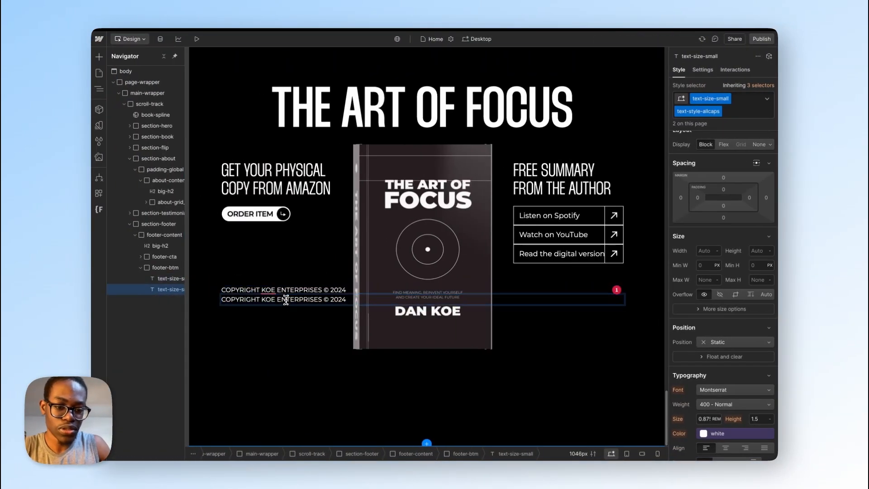
key(ctrl+a)
key(ctrl+v)
key(Escape)
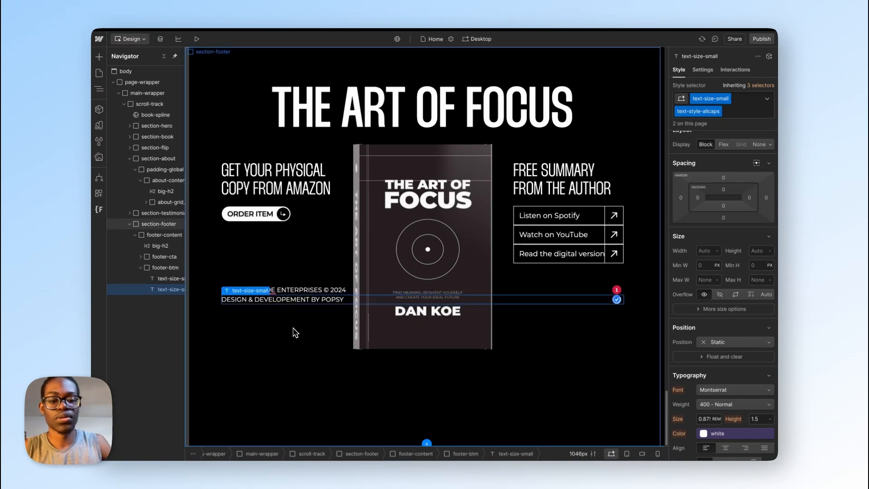
Step: Try to turn only the designer's name in the credit text into a link
click(293, 332)
click(326, 302)
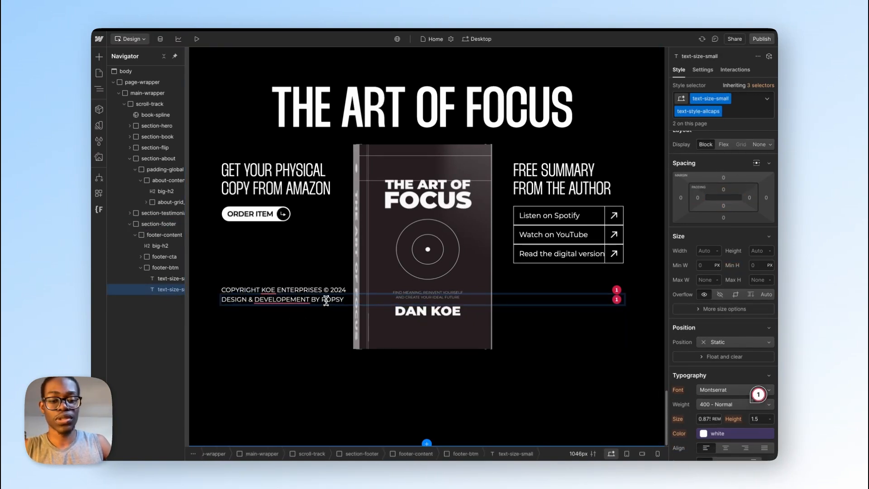
double_click(327, 303)
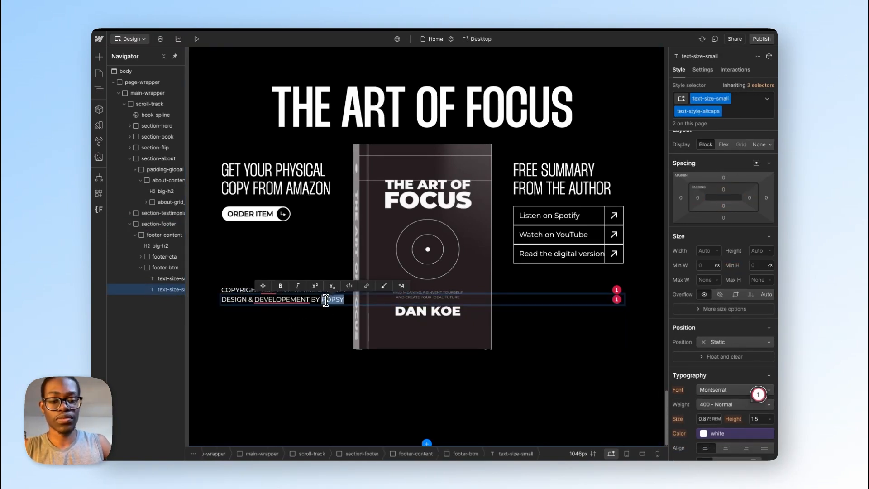
click(366, 286)
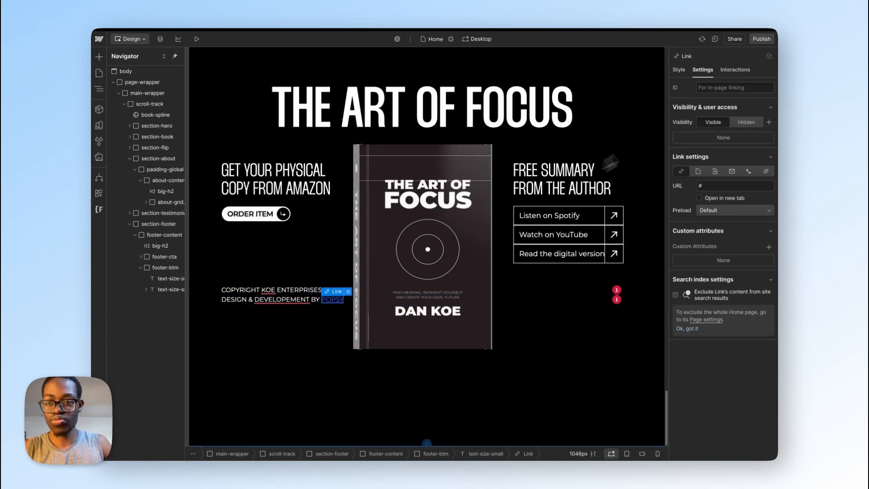
click(679, 70)
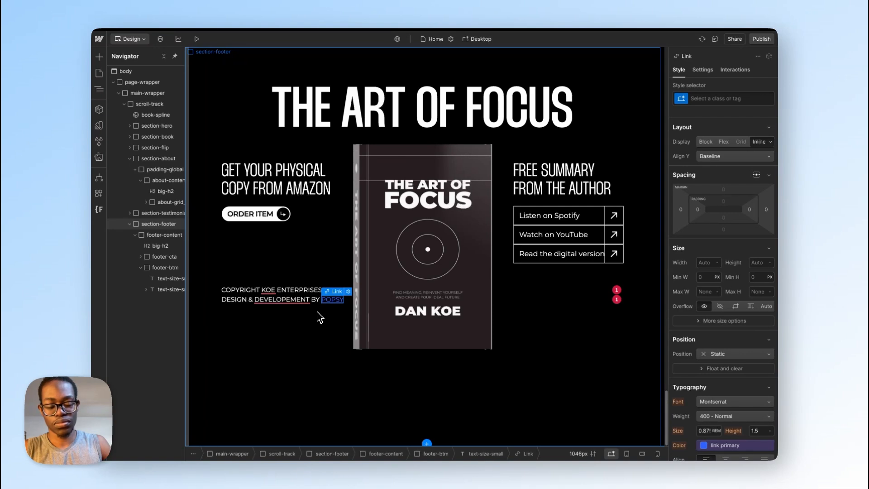
key(Escape)
Step: Turn the whole design and development credit into a link to the designer's website that opens in a new tab
double_click(333, 298)
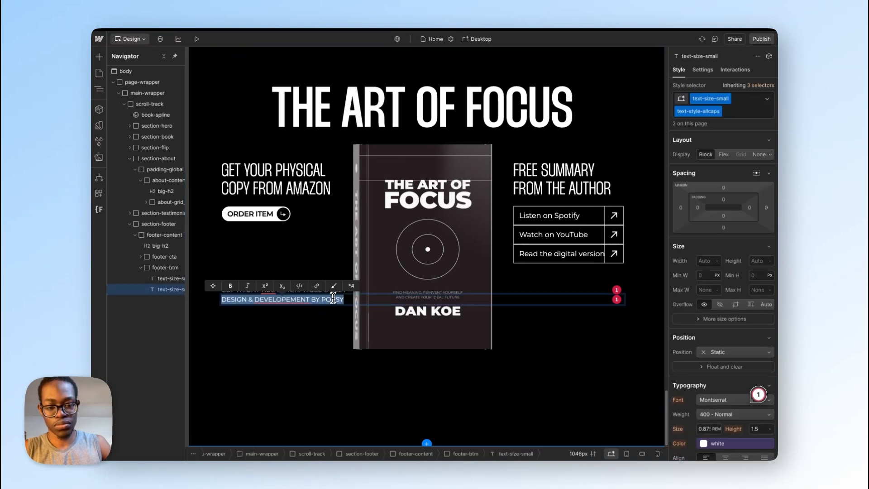
click(319, 288)
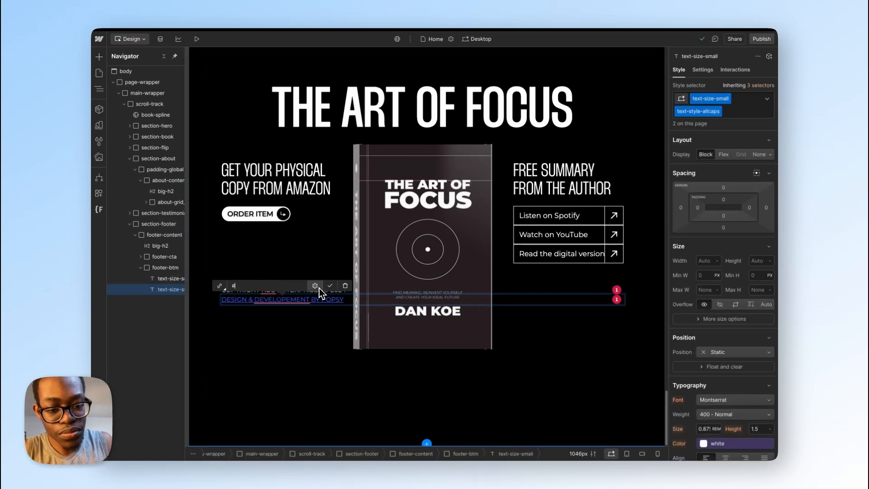
click(248, 291)
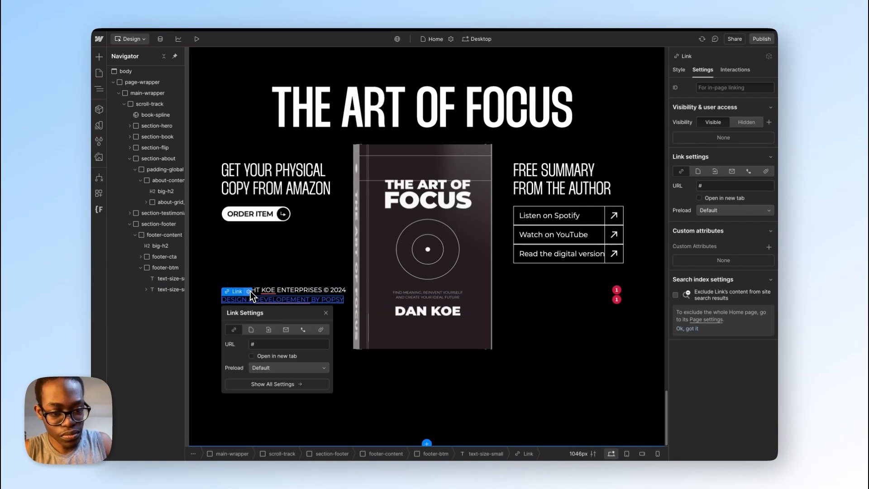
click(271, 345)
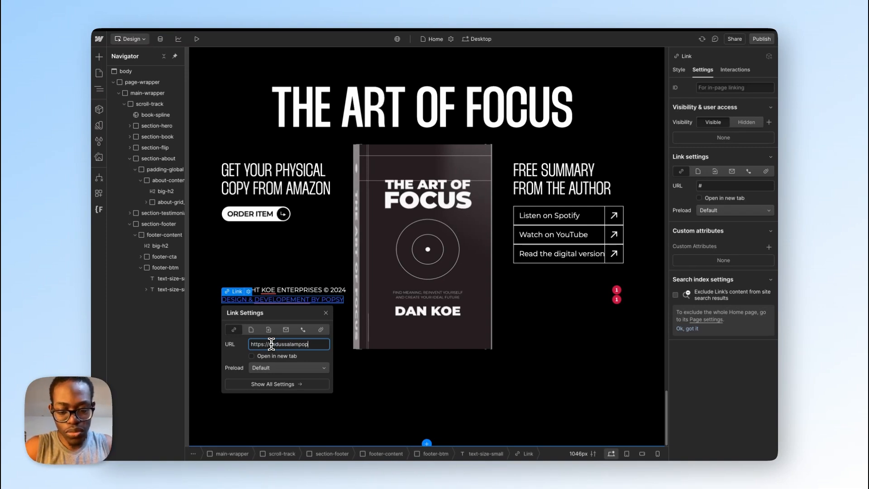
text(m)
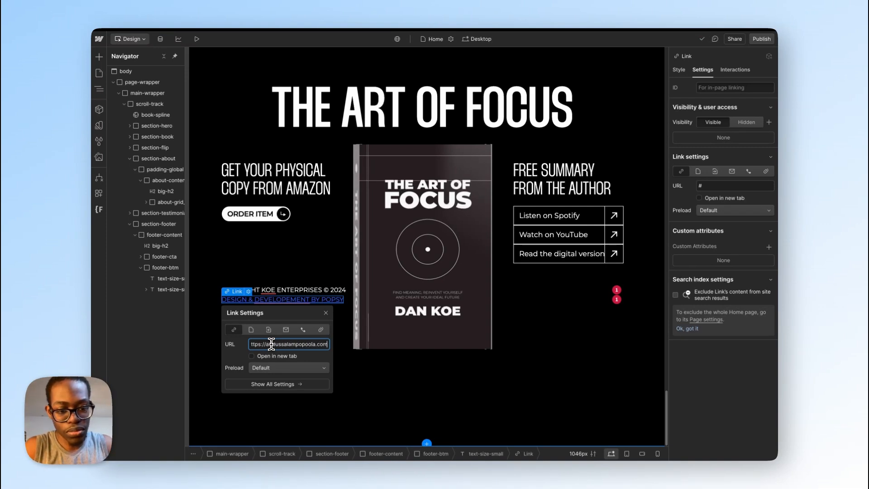
click(251, 355)
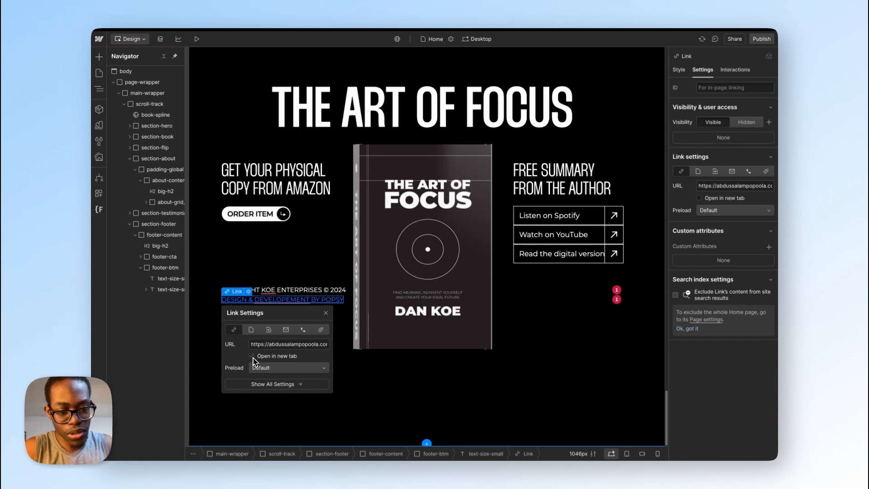
click(379, 368)
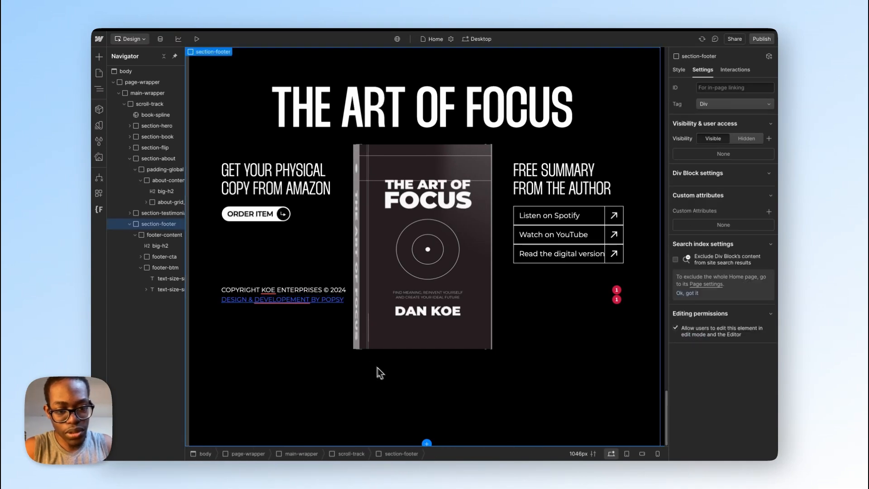
Step: Try the existing cta-link class on the footer's credit link and remove it again
click(291, 299)
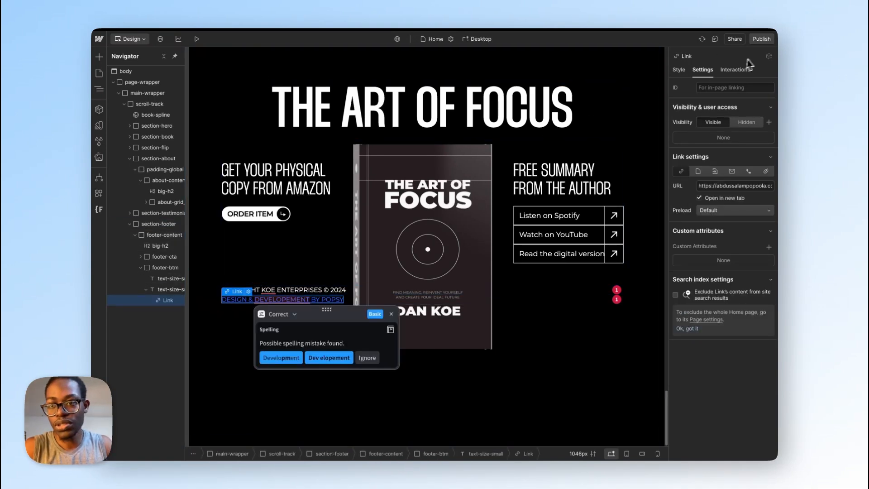
click(679, 70)
click(708, 100)
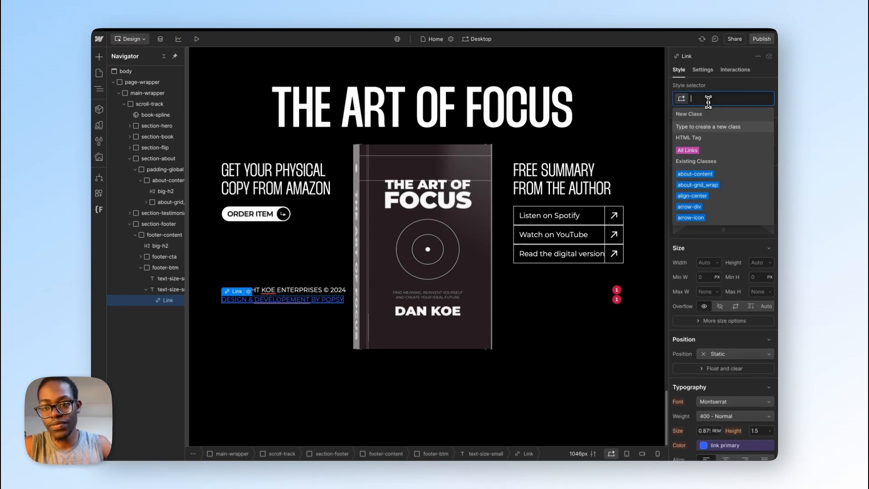
text(link)
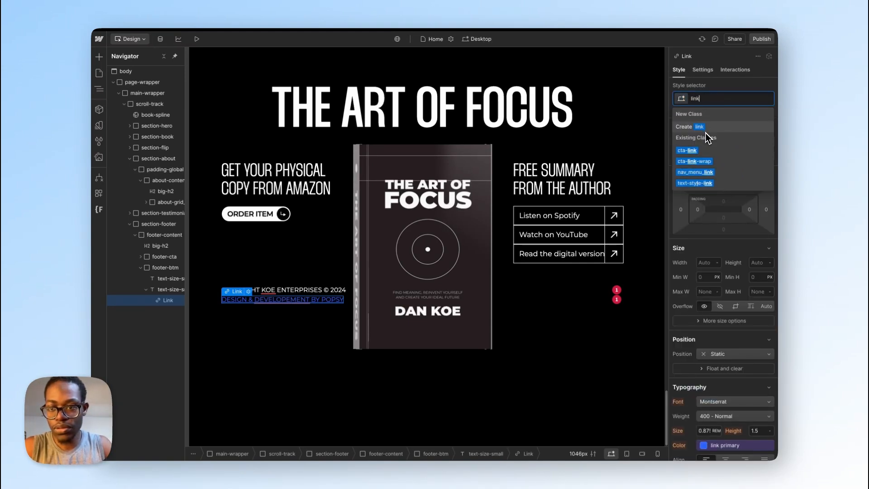
click(704, 150)
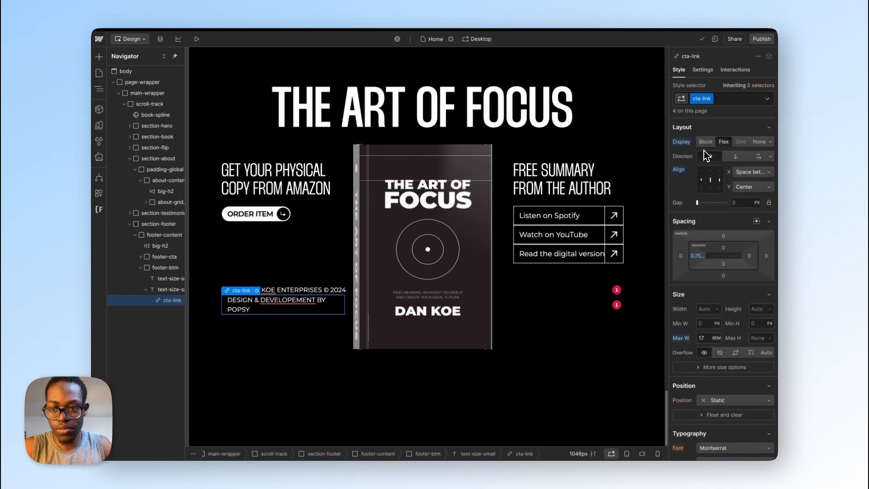
click(719, 100)
key(BackSpace)
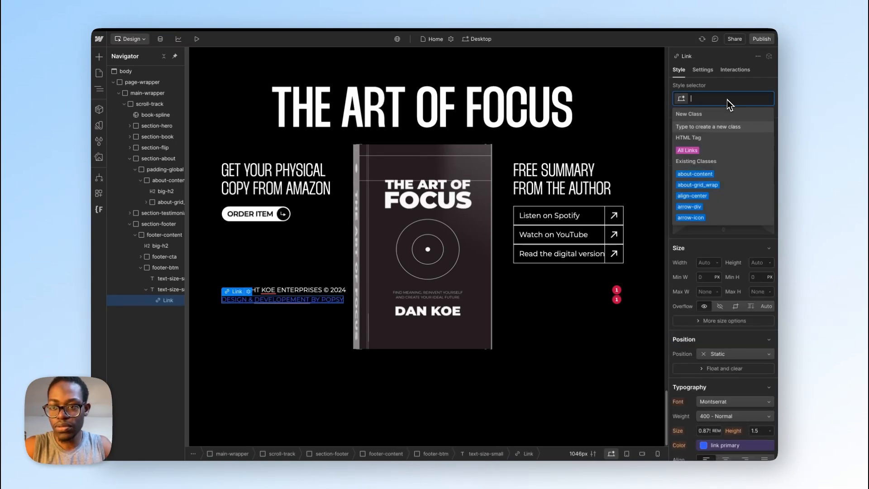
Step: Assign the existing text-style-link class to the credit link
text(tex)
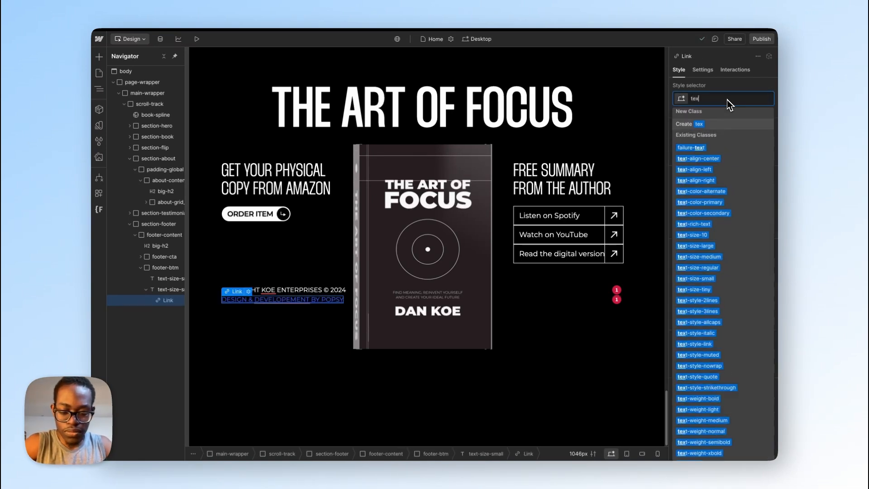
text(t-link)
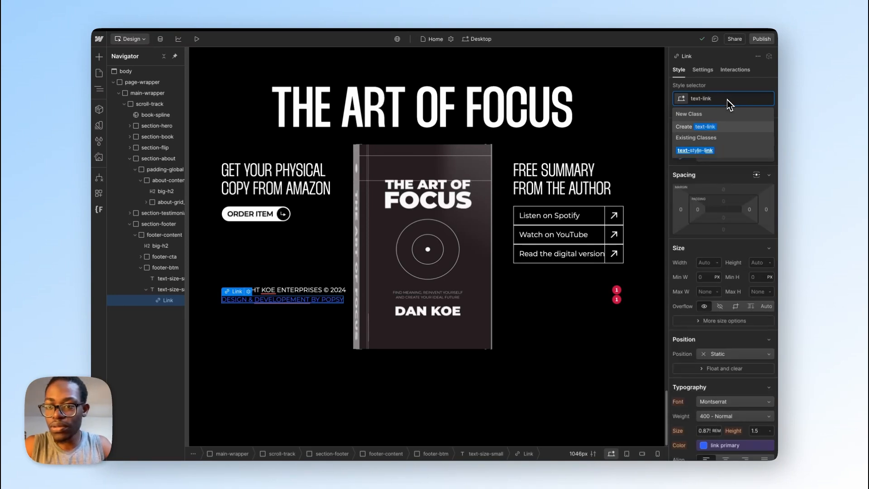
key(Down)
key(Return)
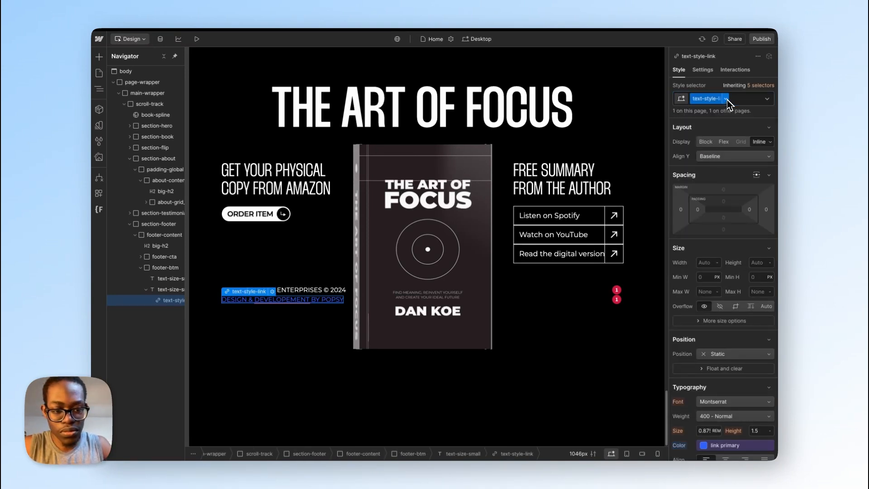
Step: Set the text-style-link class's font color to neutral lighter and its text decoration to none
scroll(715, 317, down, 4)
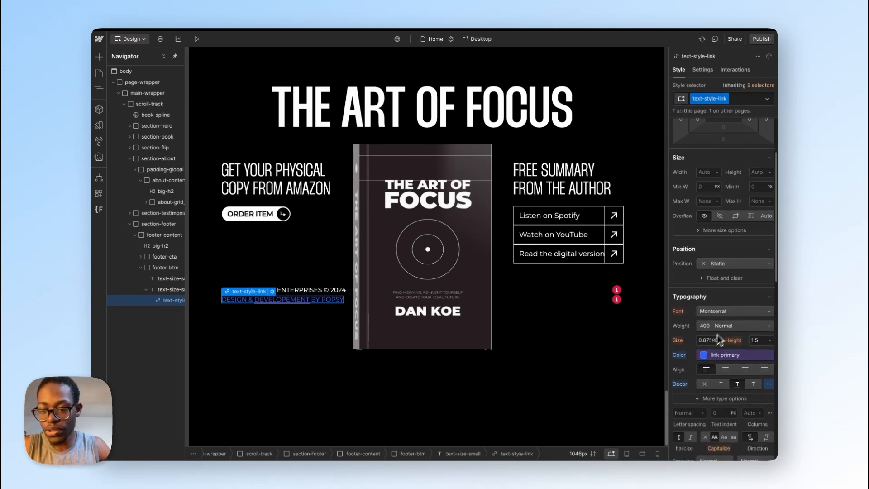
click(706, 356)
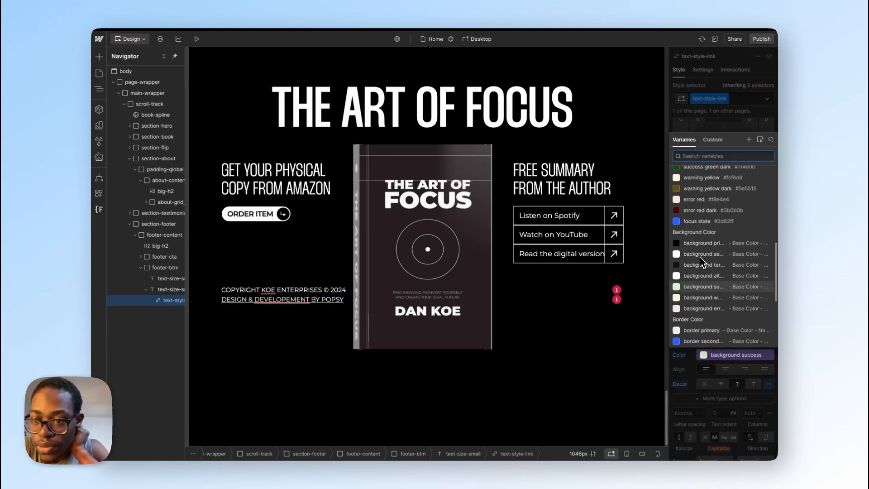
scroll(701, 271, up, 5)
scroll(700, 262, up, 1)
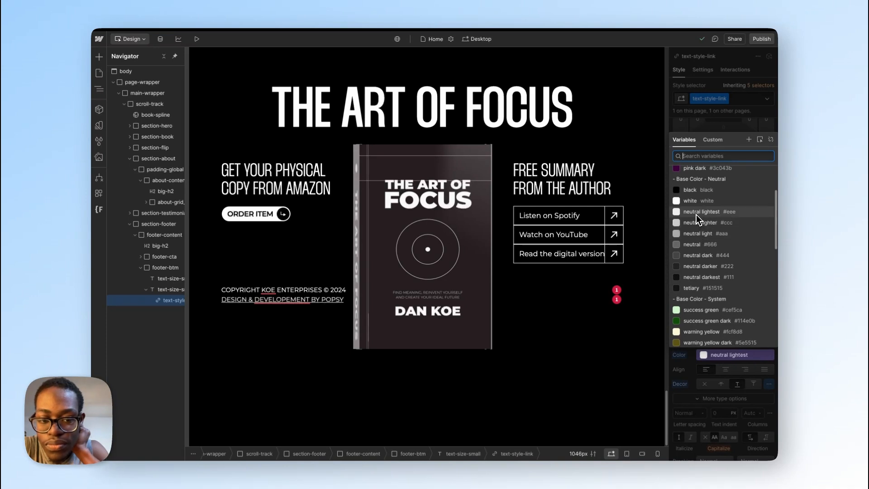
click(697, 224)
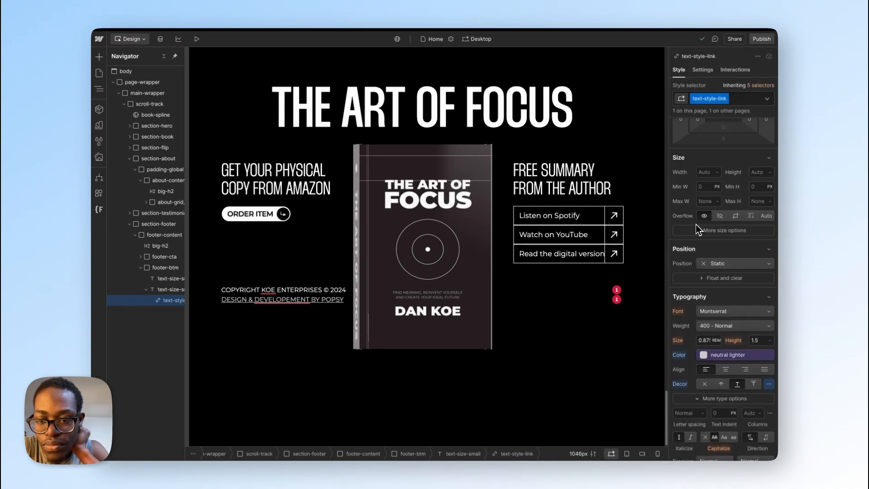
click(706, 387)
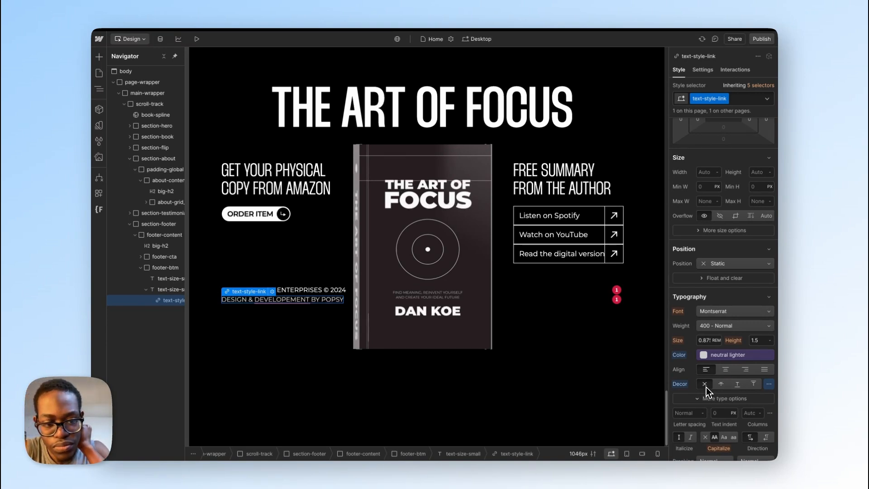
Step: Give text-style-link's Hover state an underline and white text, and return to the None state
click(766, 98)
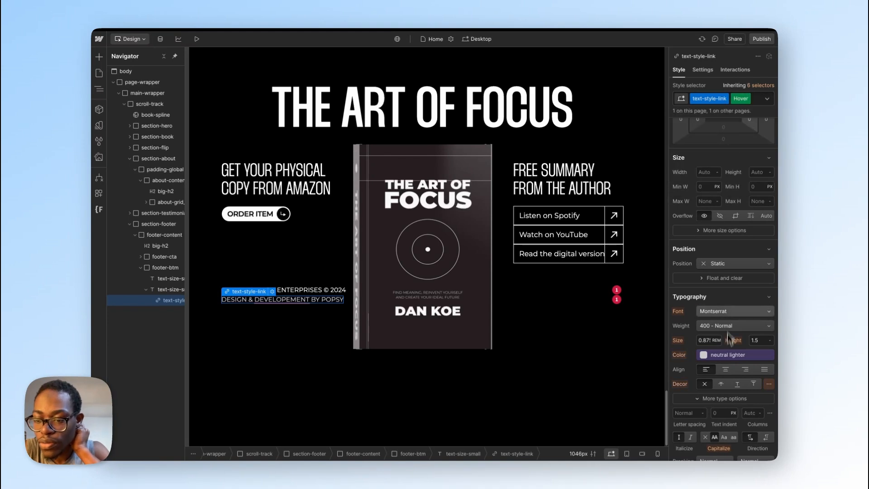
click(738, 385)
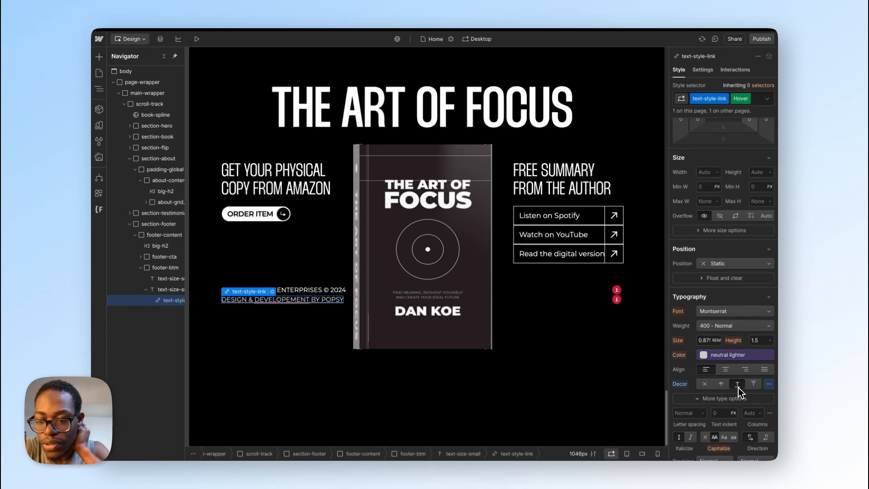
click(705, 355)
click(701, 267)
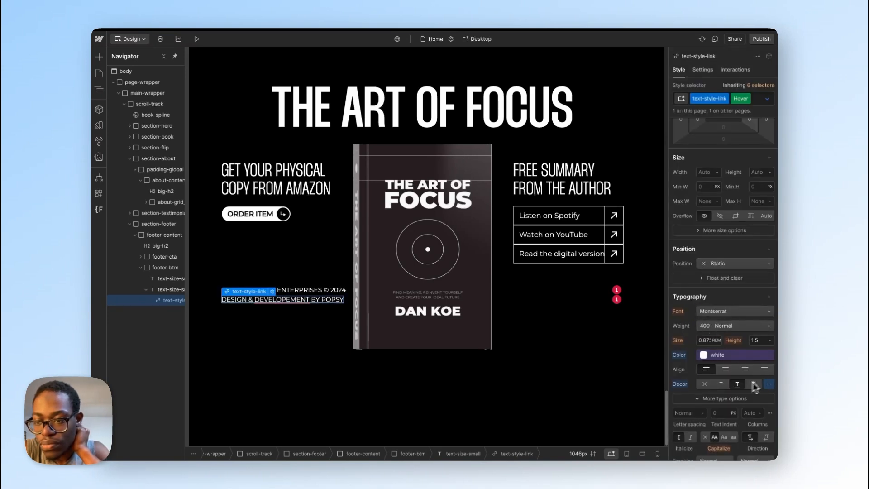
click(767, 98)
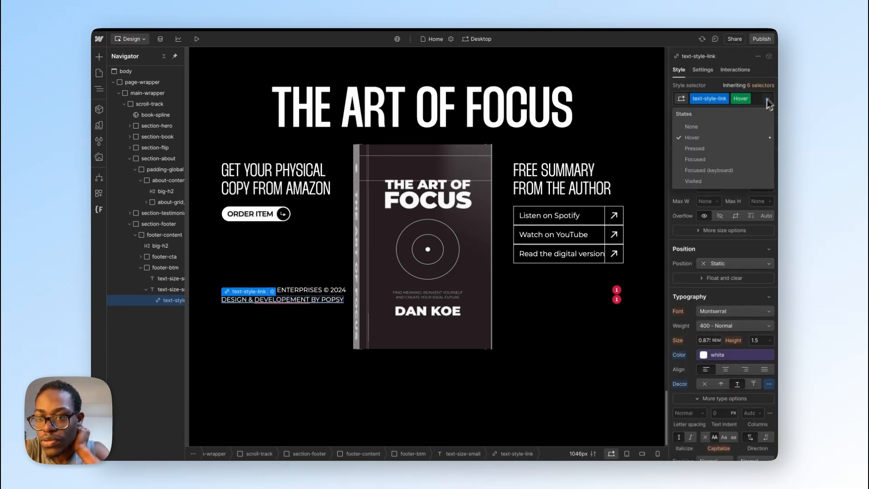
click(729, 132)
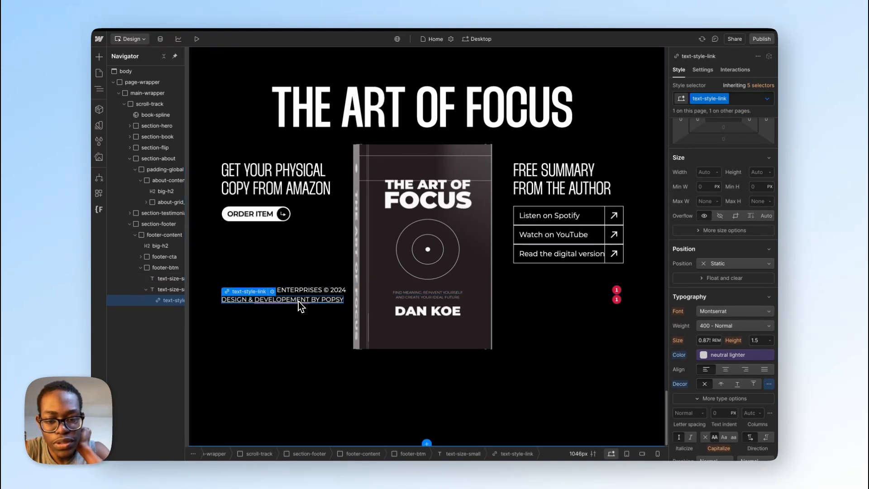
Step: Add an Opacity transition of 200 ms with ease easing to the text-style-link class
scroll(769, 326, down, 6)
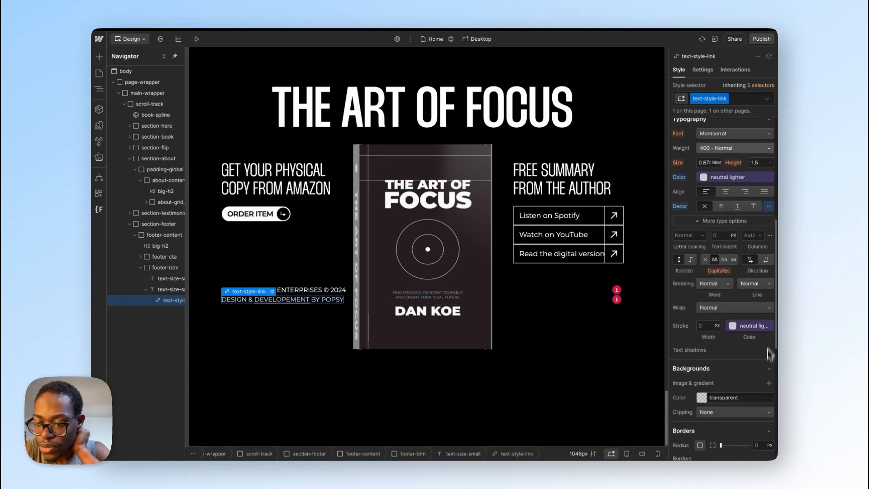
scroll(755, 411, down, 4)
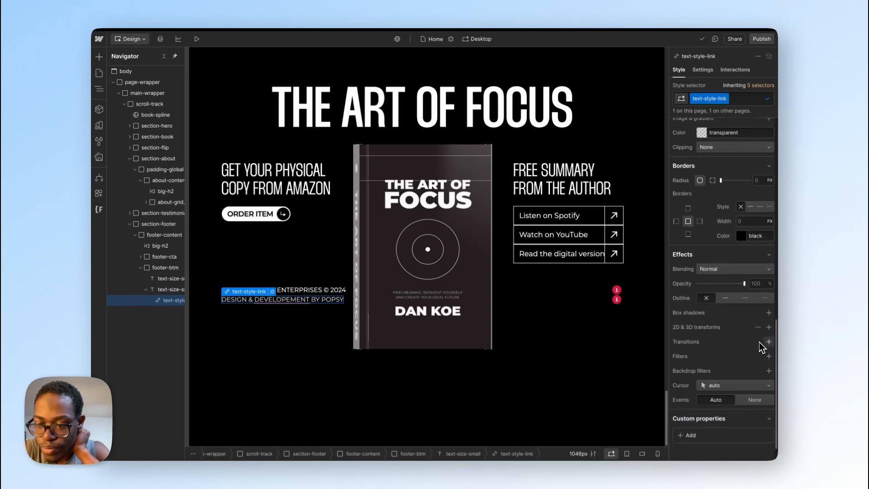
click(768, 342)
click(739, 371)
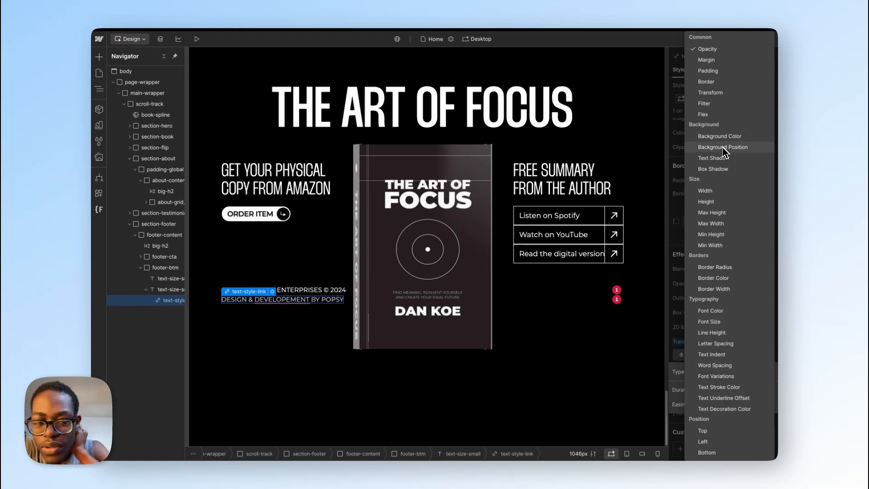
click(673, 211)
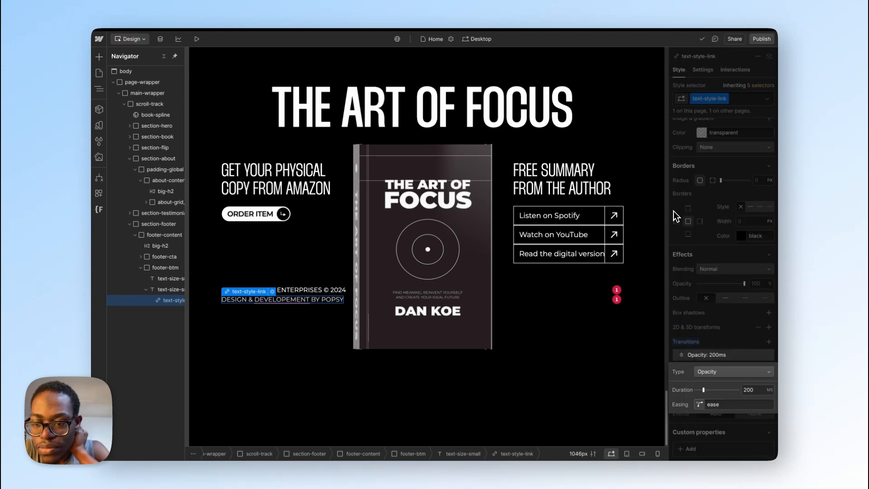
click(697, 291)
scroll(722, 253, up, 2)
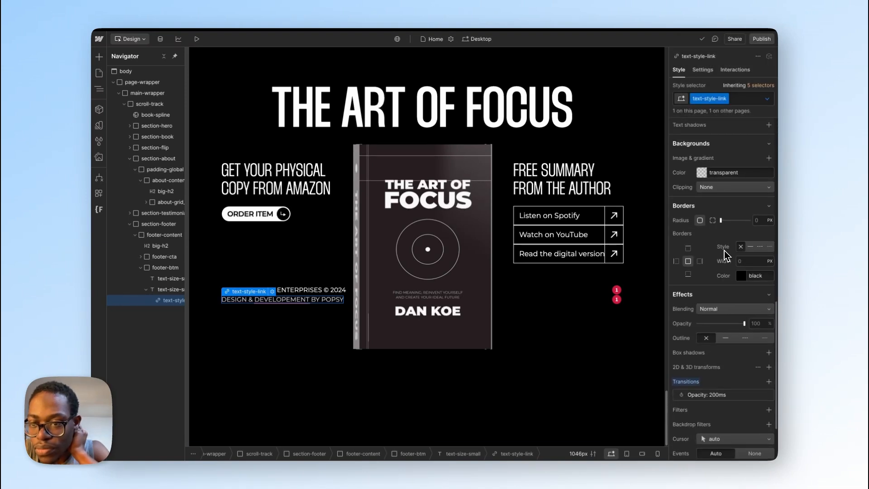
scroll(724, 251, up, 3)
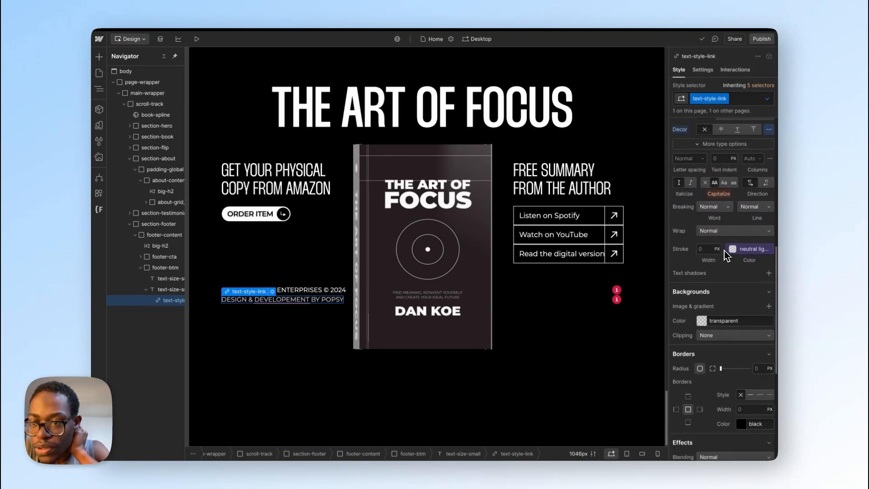
Step: Change the text-style-link class's Opacity transition type to Font Color
scroll(725, 251, down, 5)
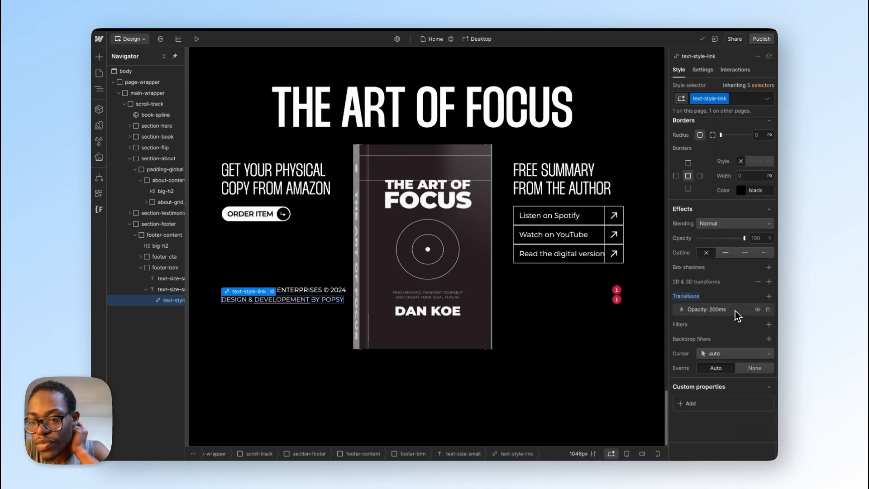
click(735, 311)
click(731, 324)
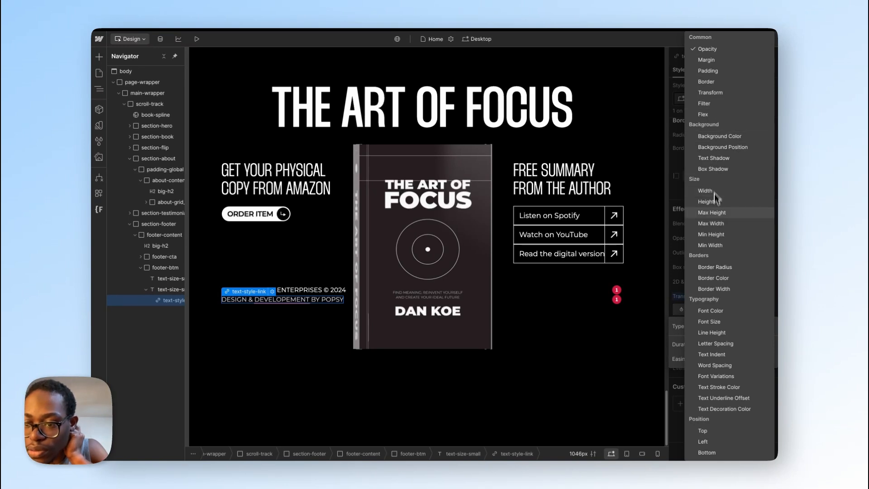
click(713, 310)
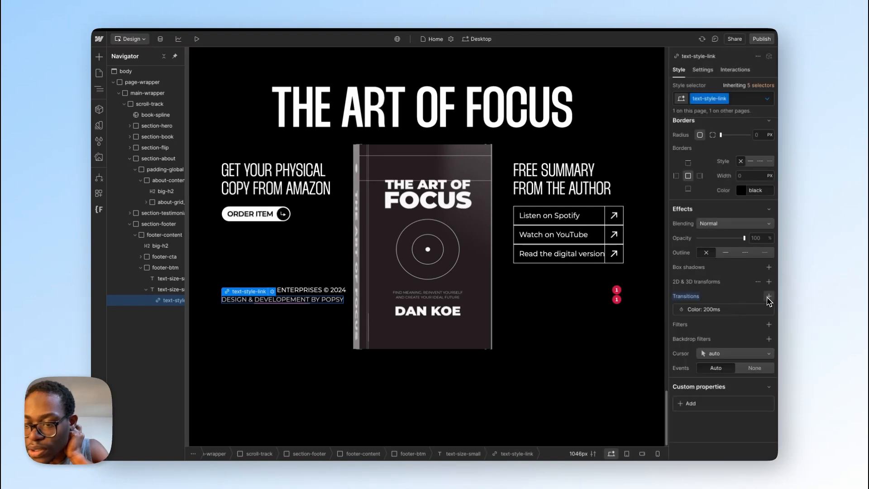
Step: Add a second transition to text-style-link, for Text Underline Offset at 200 ms with ease easing
key(ctrl+z)
click(728, 325)
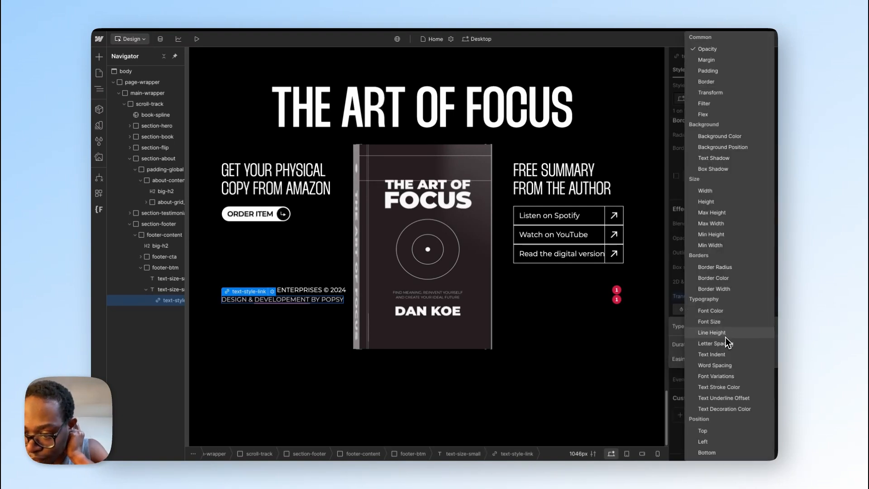
scroll(723, 378, down, 5)
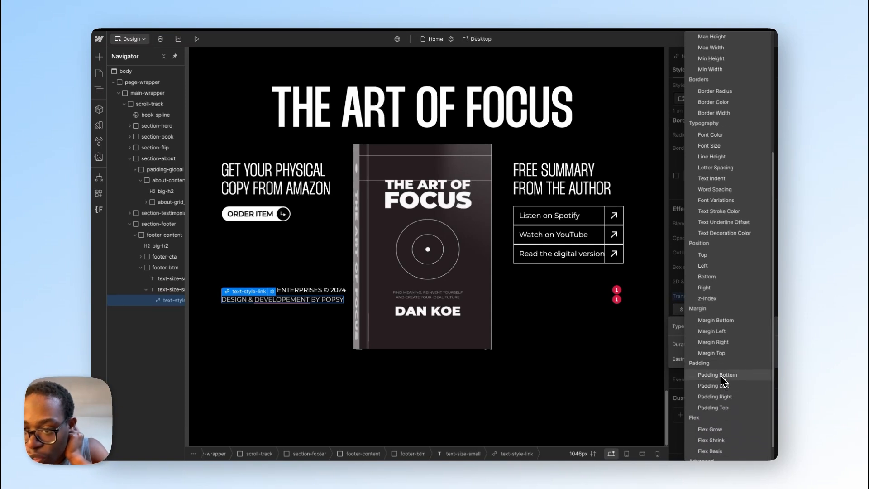
scroll(721, 376, up, 1)
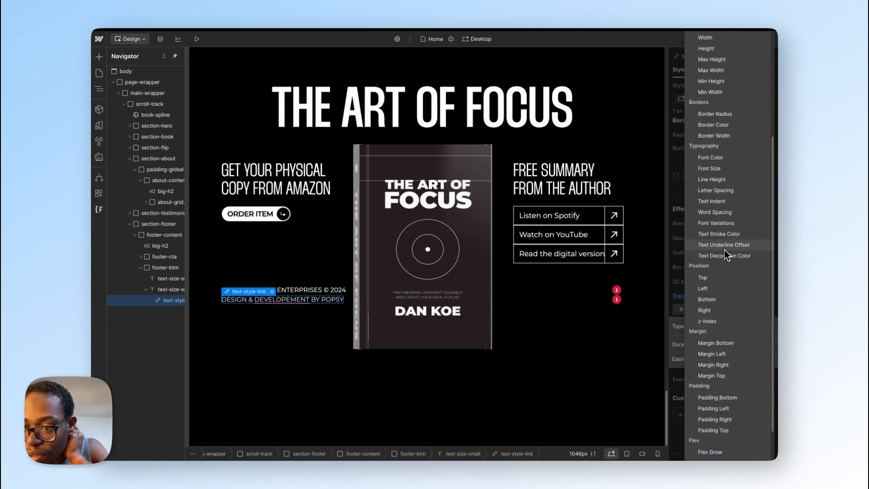
click(725, 247)
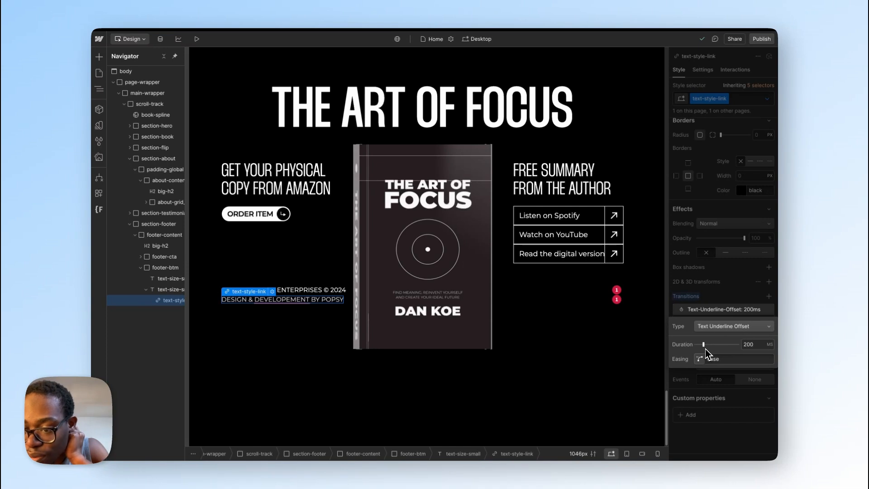
click(736, 309)
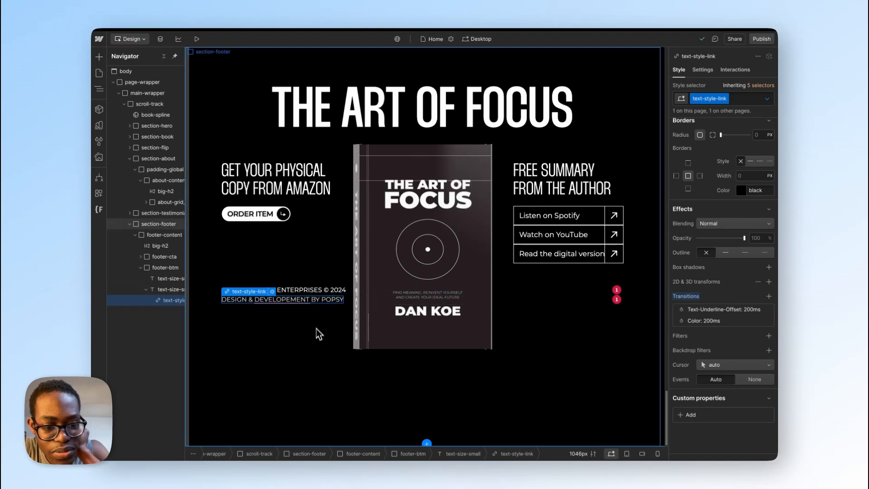
Step: Remove both the Text Underline Offset and the Color transition from the text-style-link class
click(768, 321)
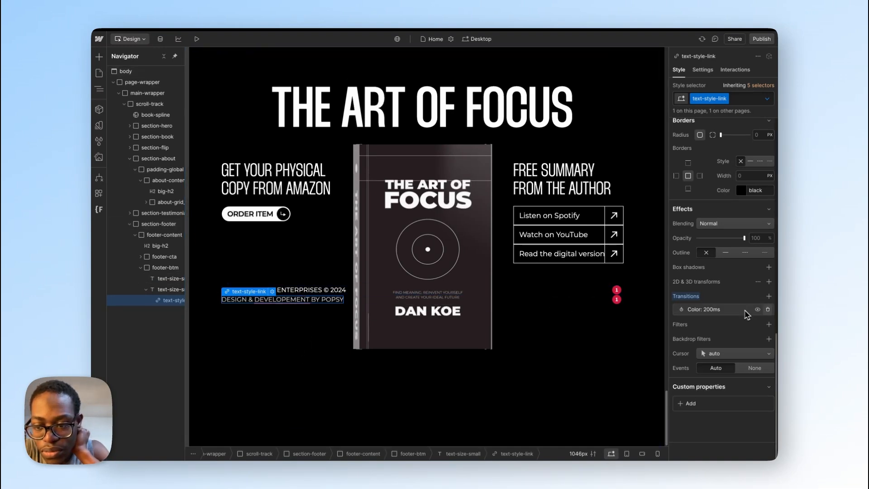
click(756, 311)
click(756, 310)
click(752, 310)
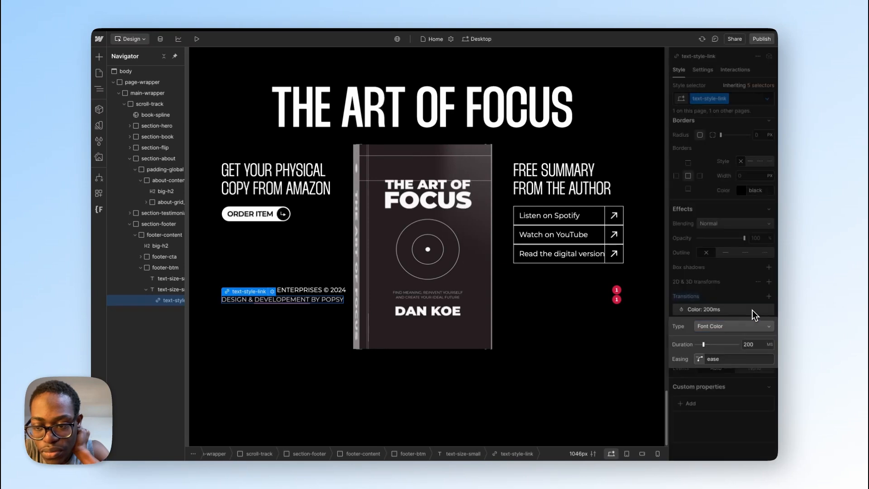
click(757, 310)
click(758, 309)
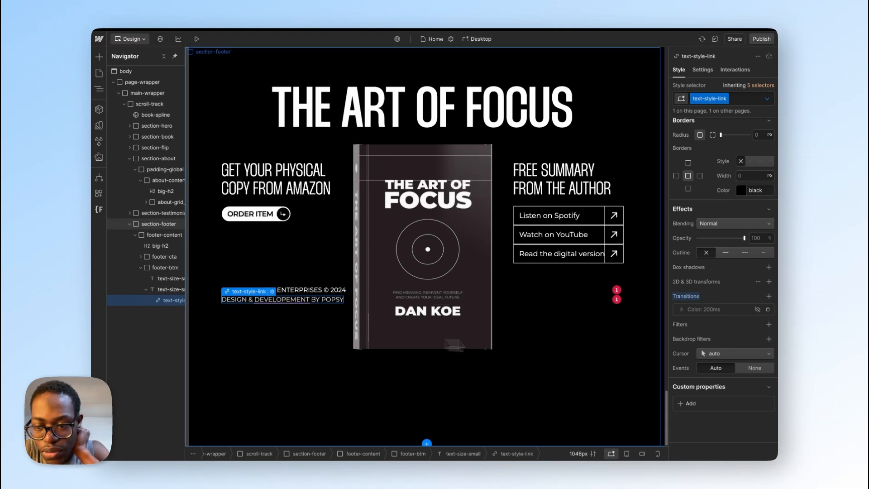
click(758, 310)
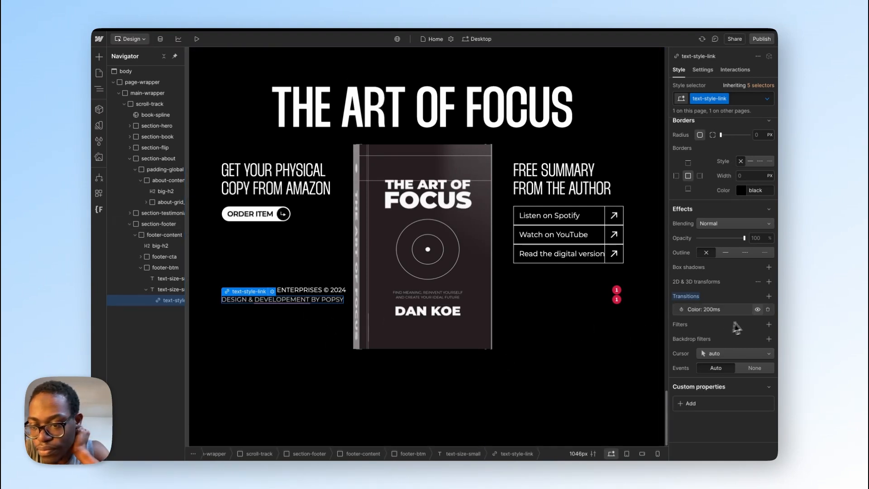
click(767, 310)
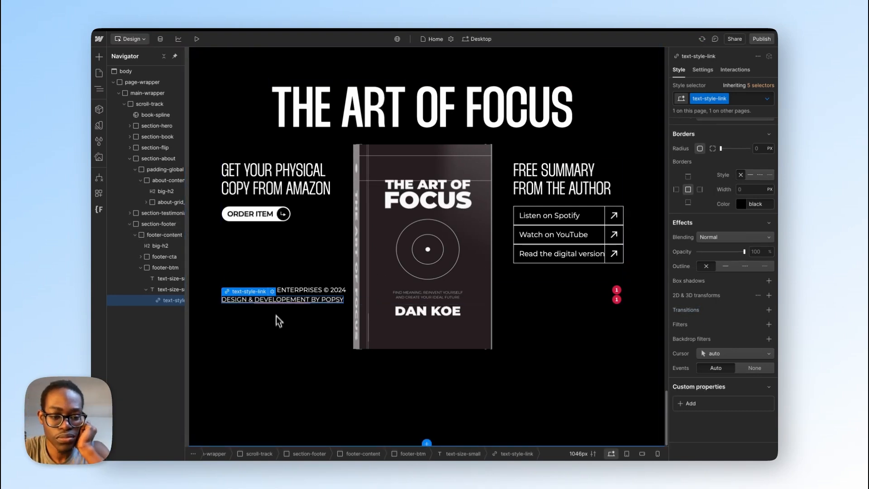
Step: Set the text-style-link class's cursor to pointer and check the credit link's hover effect on the canvas
click(273, 291)
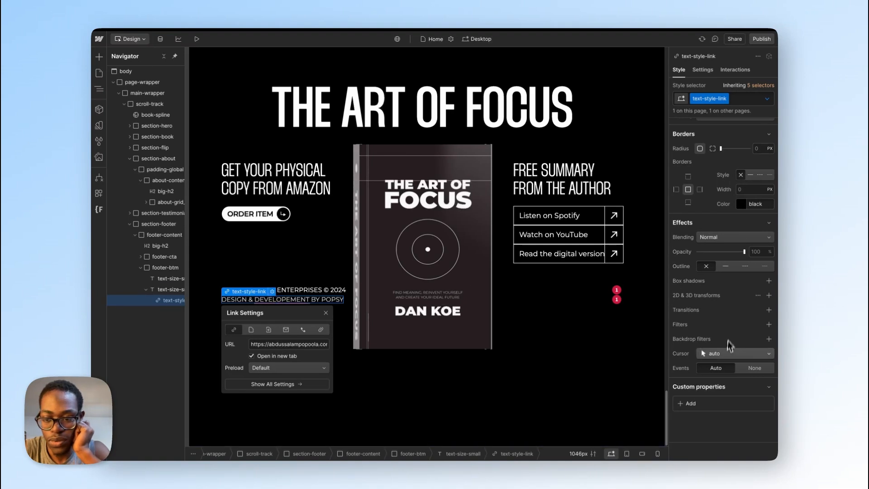
click(742, 353)
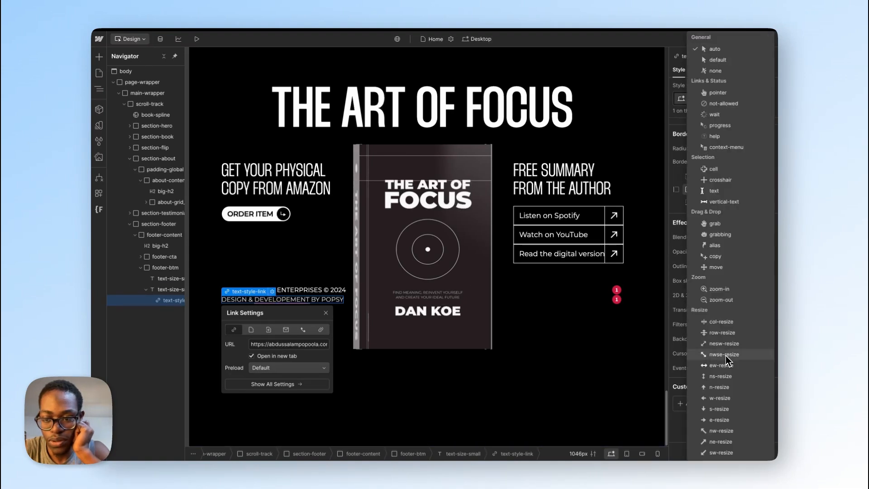
click(717, 93)
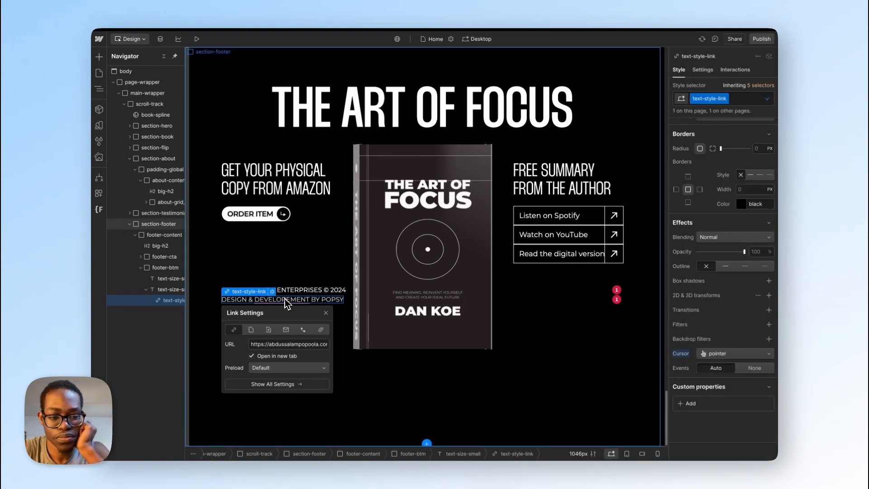
click(286, 274)
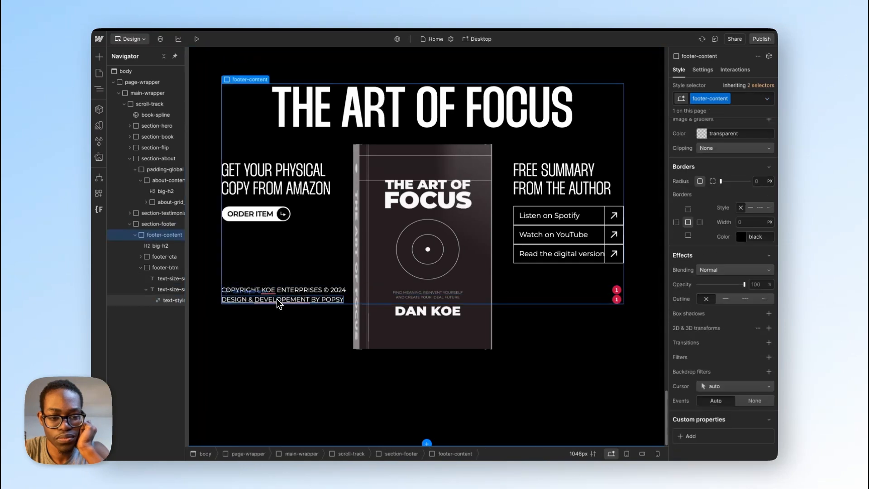
click(277, 300)
click(278, 284)
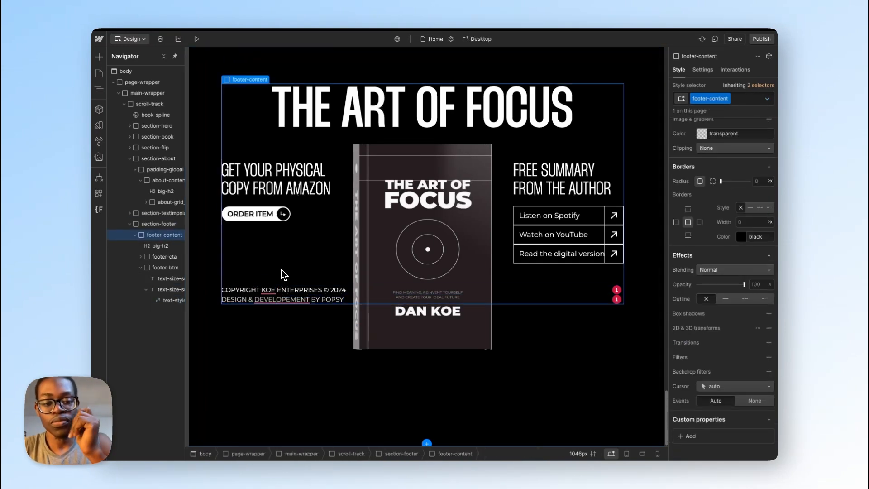
Step: Make footer-btm a horizontal flex layout with its items spaced between and aligned to the top
click(174, 289)
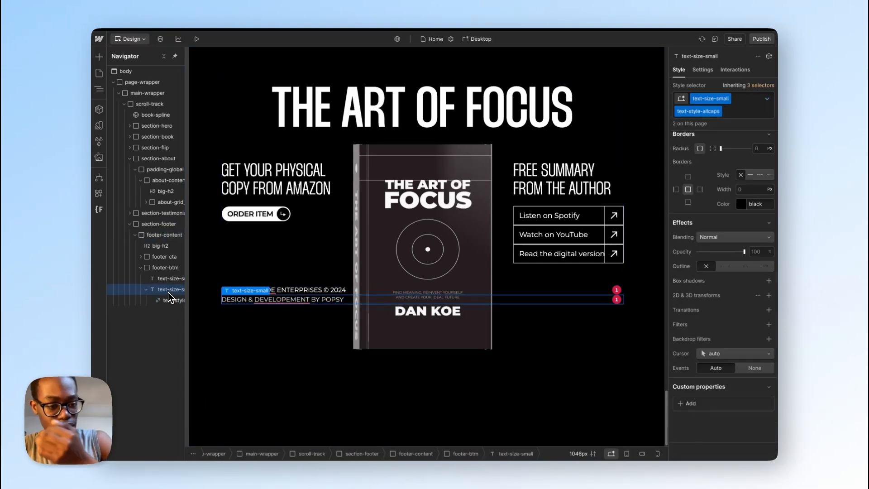
click(159, 268)
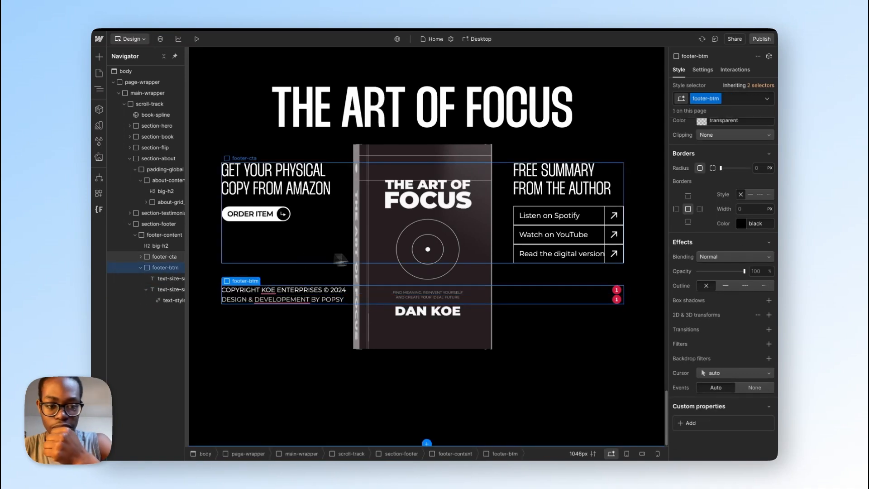
scroll(779, 203, up, 1)
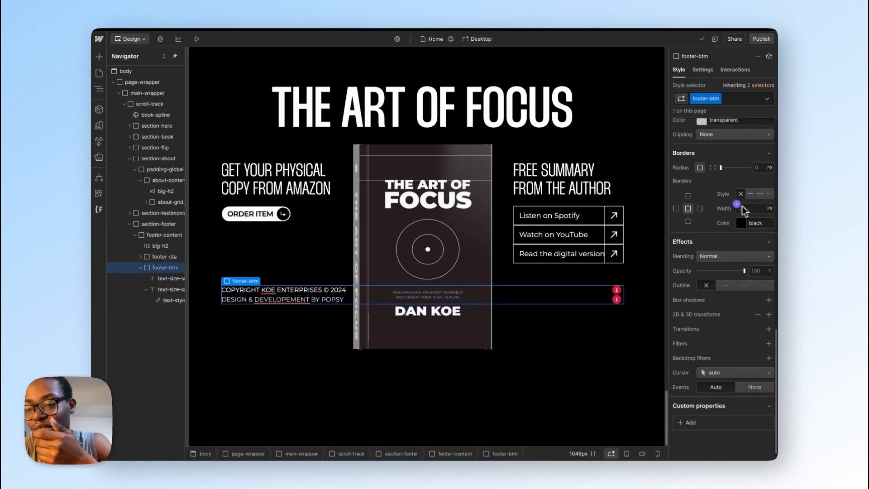
scroll(742, 205, up, 5)
scroll(737, 212, up, 5)
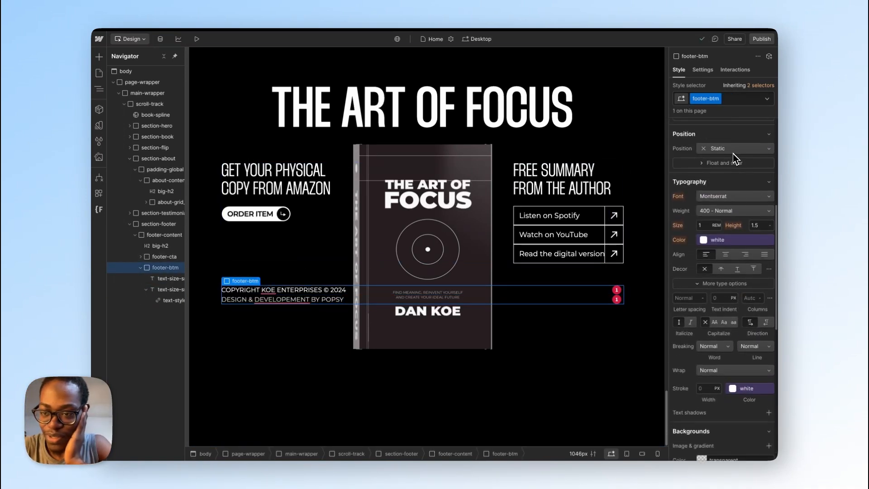
scroll(730, 274, up, 6)
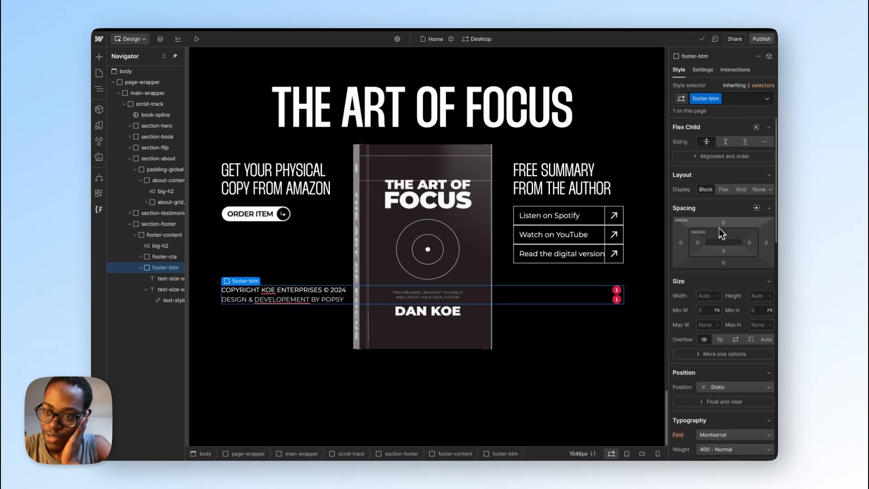
click(724, 190)
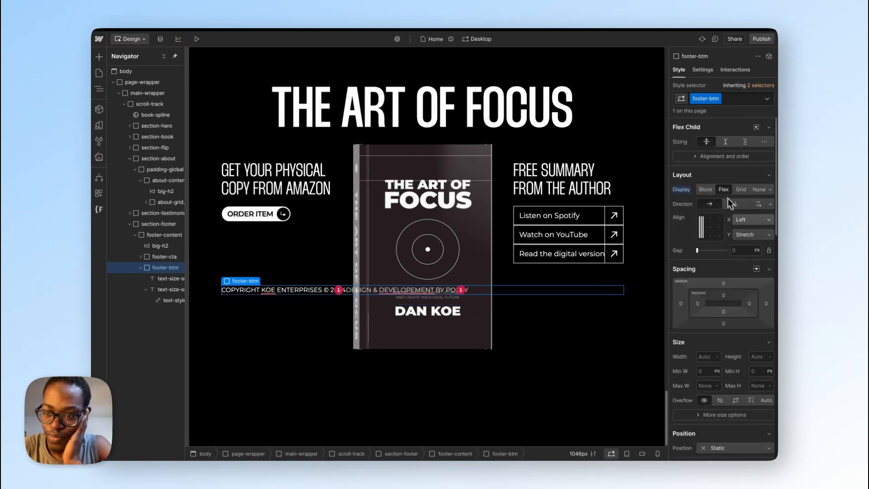
click(764, 219)
click(749, 256)
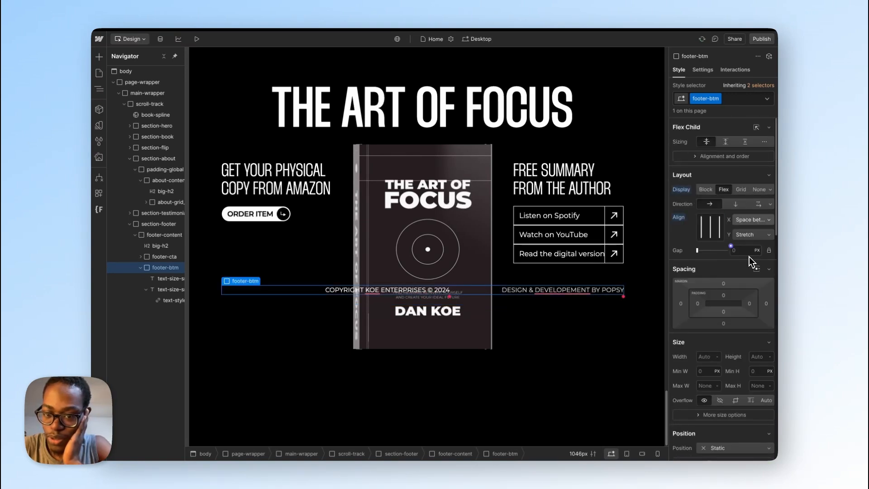
click(745, 235)
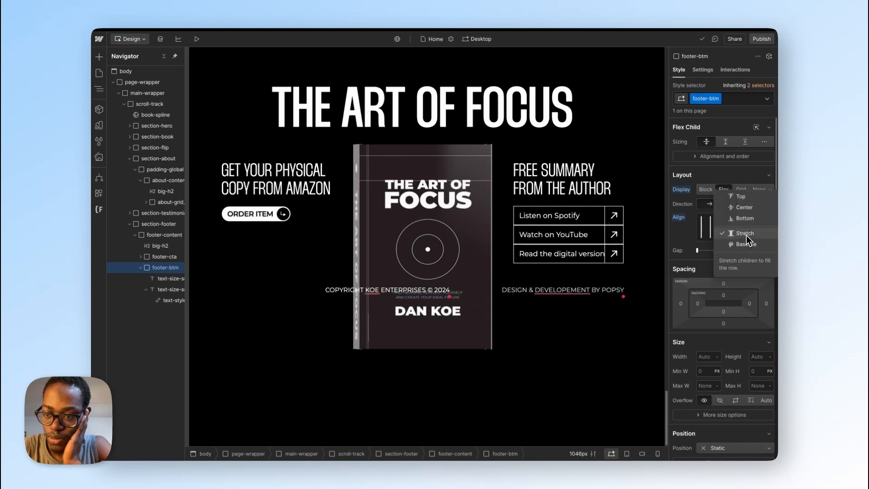
click(746, 199)
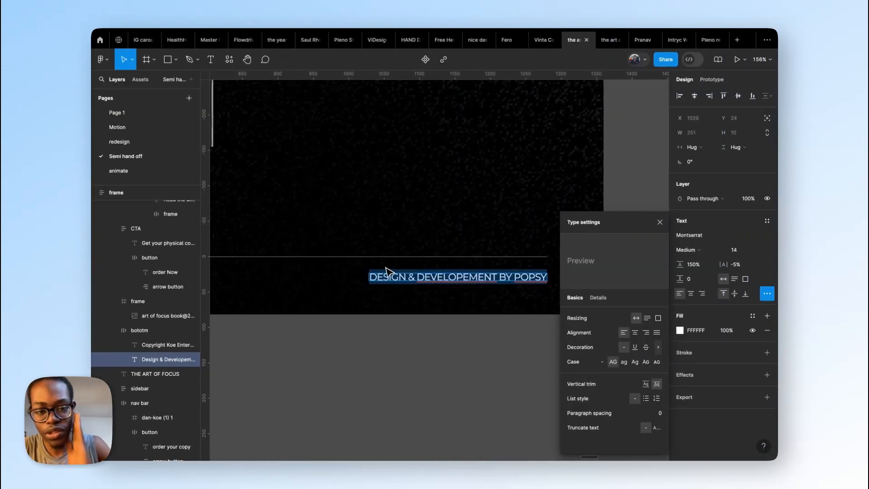
Step: Check the bottom row in the Figma design and set footer-btm's top padding to 1.5rem
key(Escape)
key(Escape)
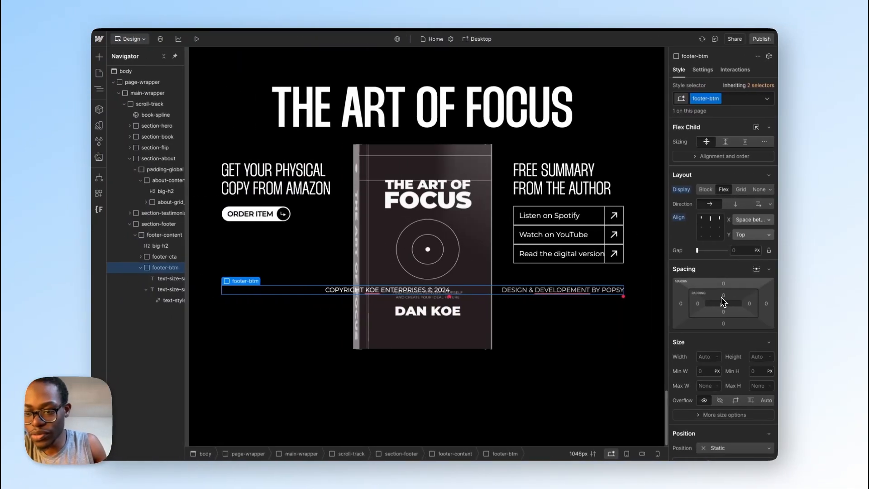
click(723, 298)
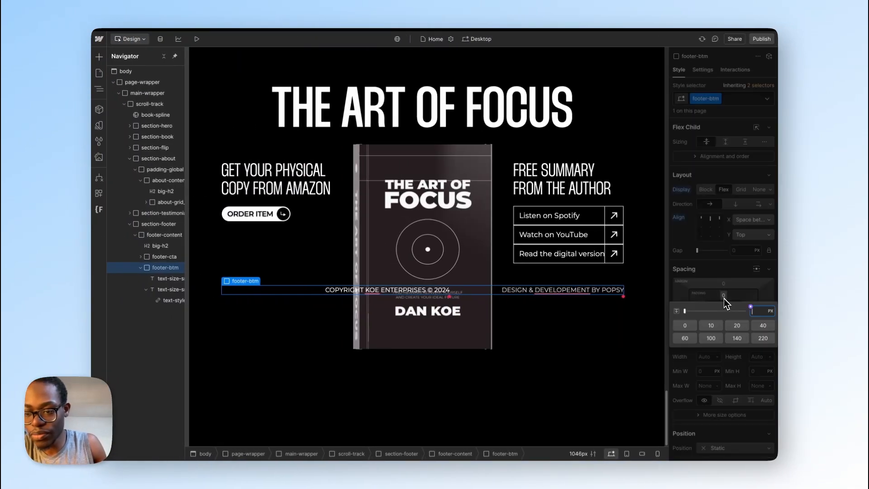
text(24)
key(Return)
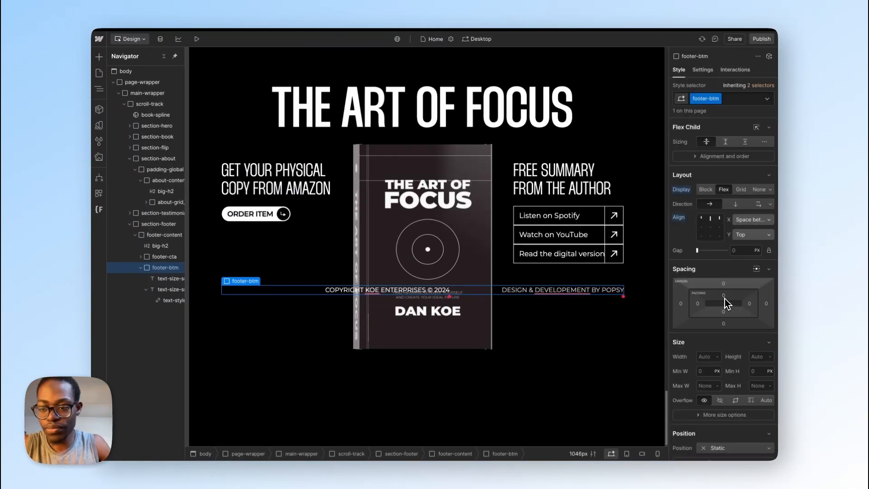
Step: Give footer-btm a solid 1 px border on its top edge only, in neutral lighter
scroll(715, 379, down, 5)
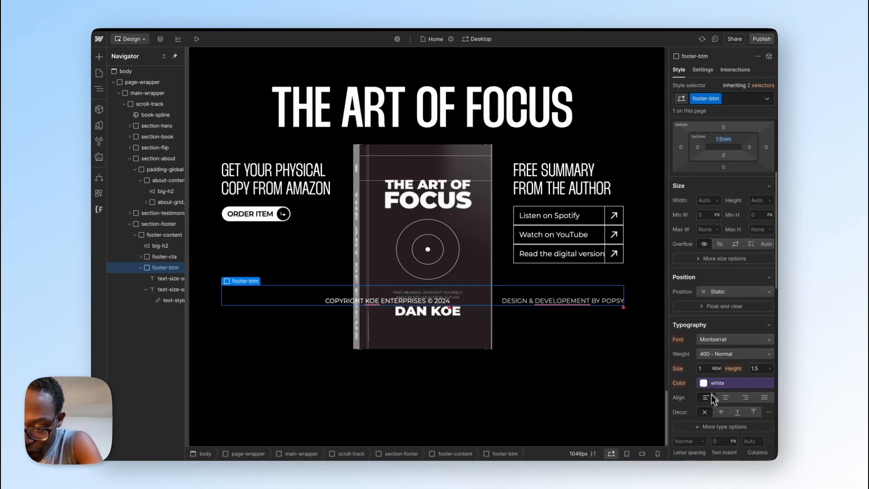
scroll(711, 393, down, 8)
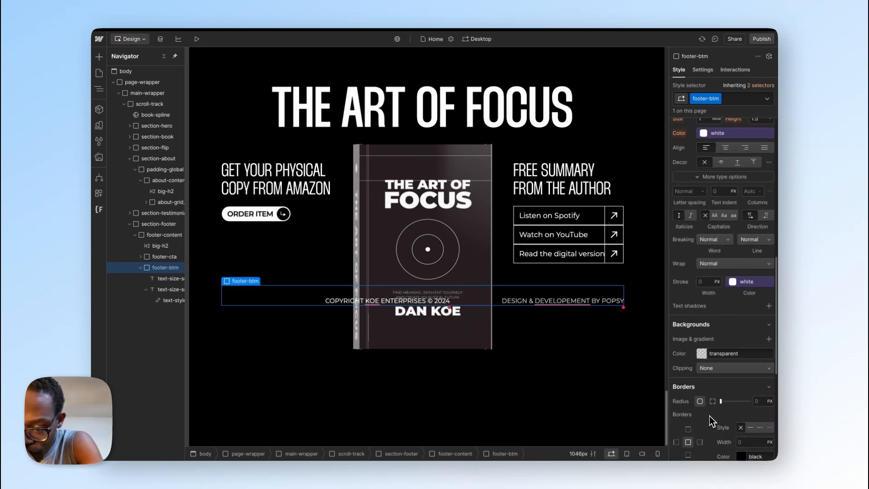
scroll(709, 420, down, 1)
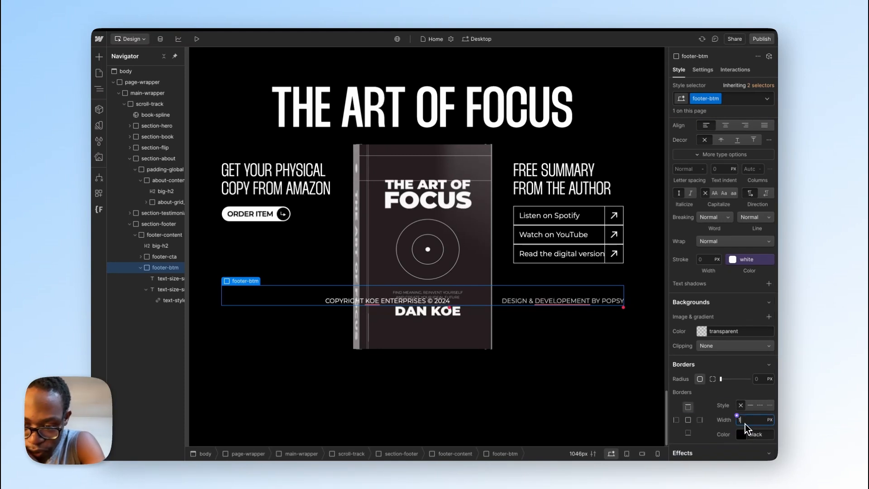
text(1)
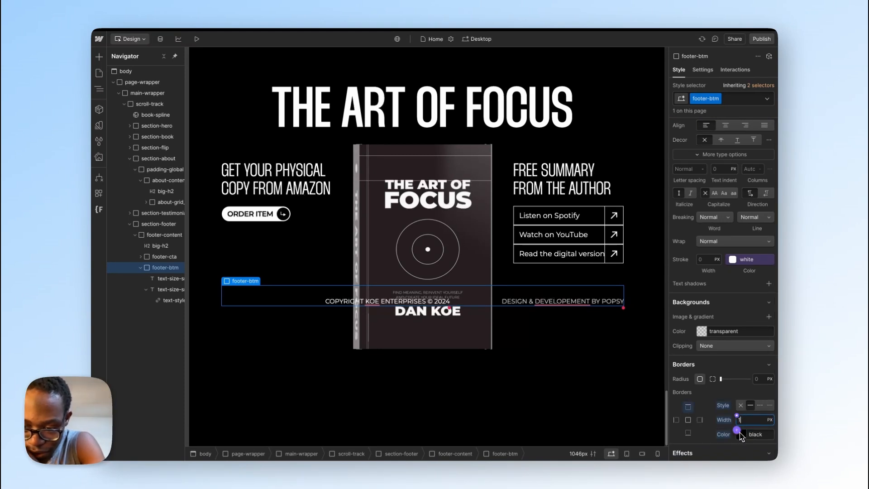
click(741, 435)
click(719, 365)
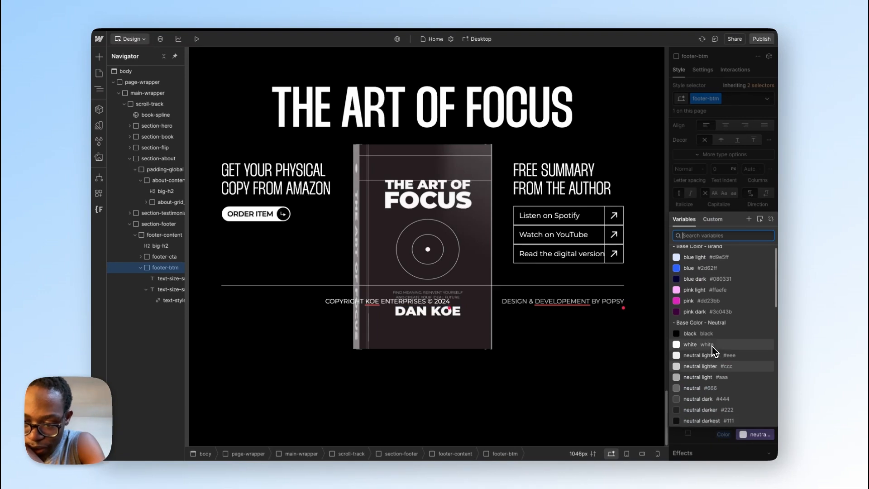
Step: Set footer-btm's top border colour to the white variable and open that variable's definition for inspection
click(713, 345)
click(711, 345)
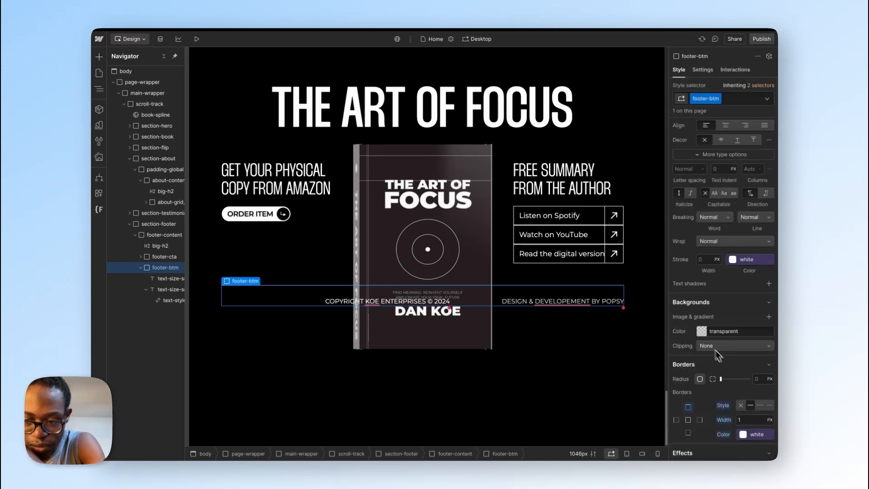
click(757, 434)
click(767, 436)
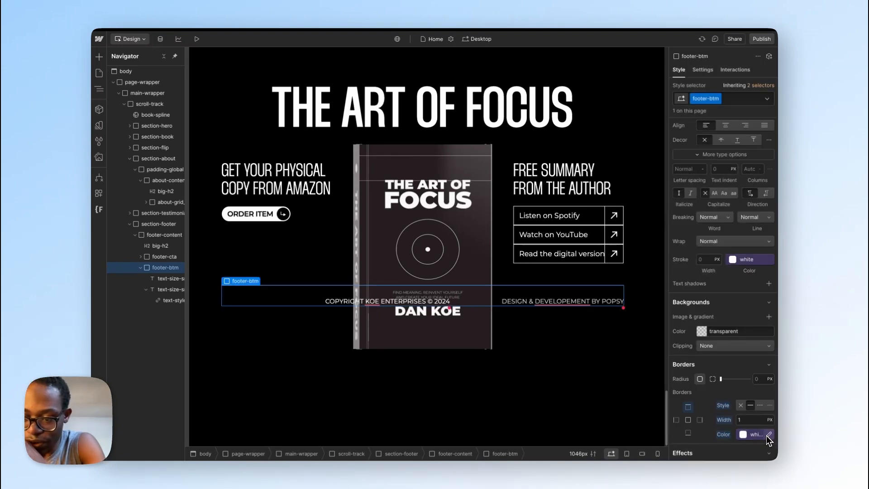
click(768, 436)
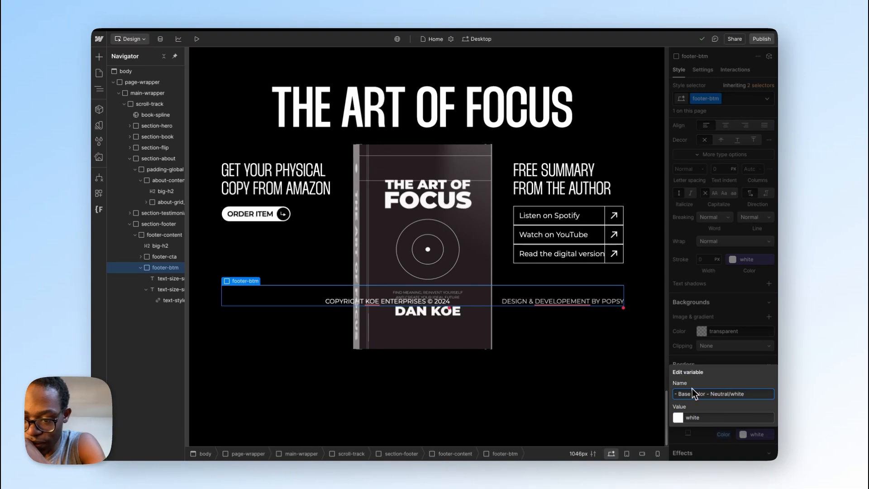
click(717, 364)
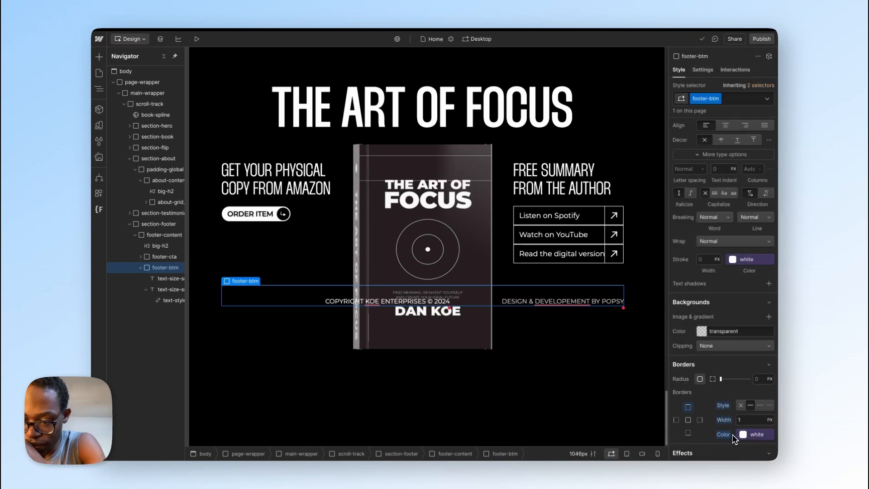
Step: Switch footer-btm's top border to a custom #ffffff colour and lower its opacity to 70%
click(745, 435)
click(725, 449)
click(741, 434)
click(696, 327)
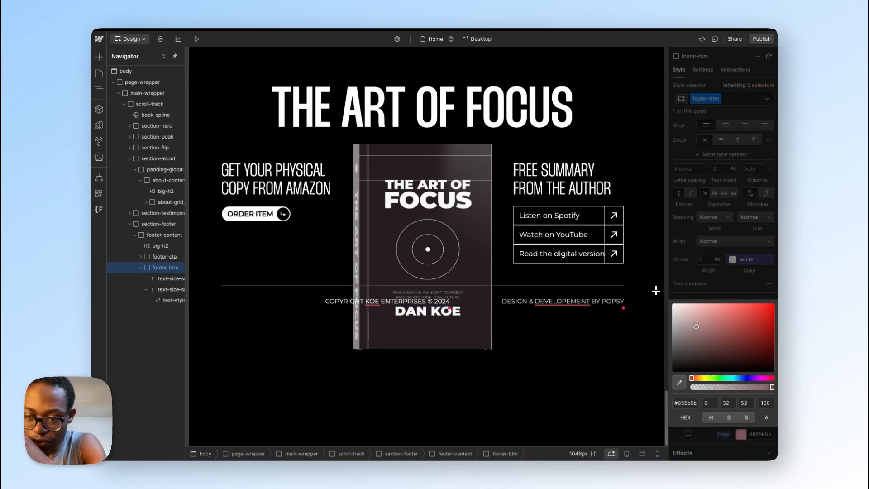
click(673, 303)
click(747, 387)
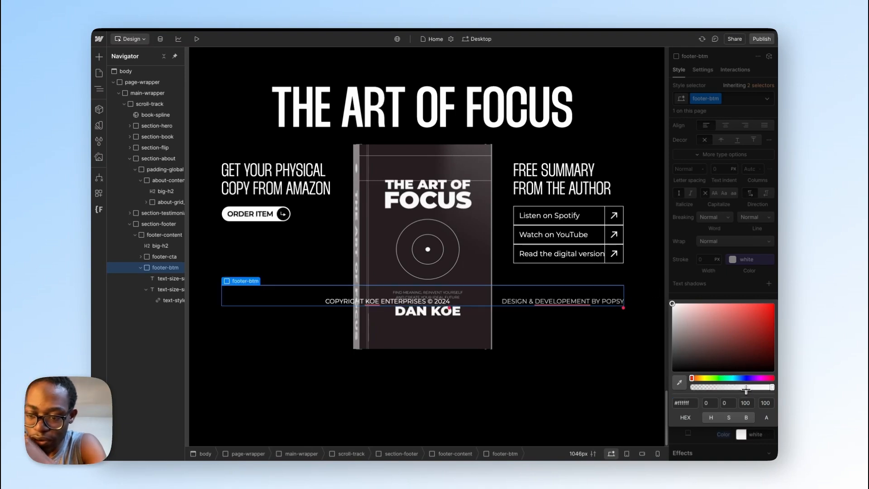
Step: Check the bottom row's stroke in the Figma design, set footer-btm's white border opacity to 31%, and reselect footer-btm
key(ctrl+Right)
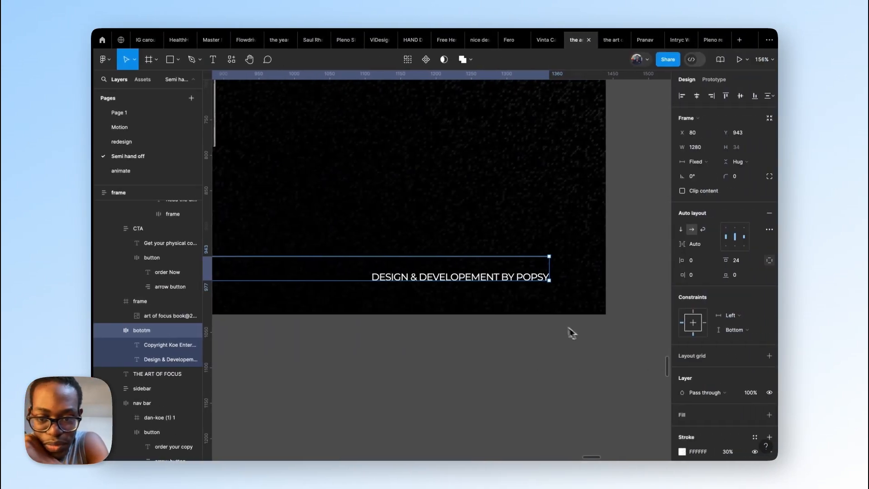
scroll(728, 380, down, 1)
key(ctrl+Left)
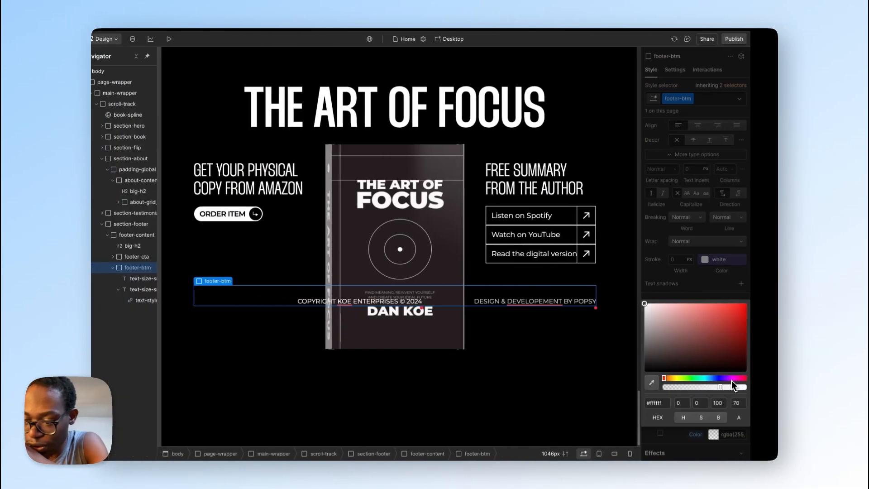
drag(736, 387, 727, 388)
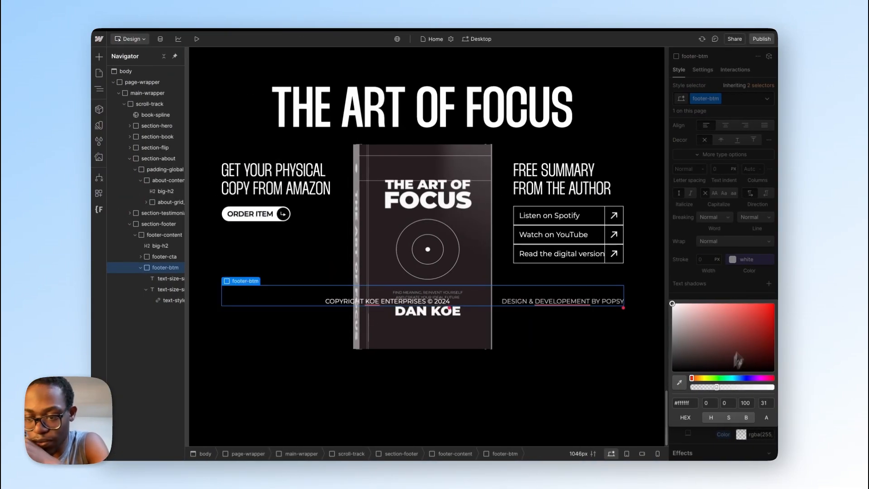
click(748, 291)
click(633, 344)
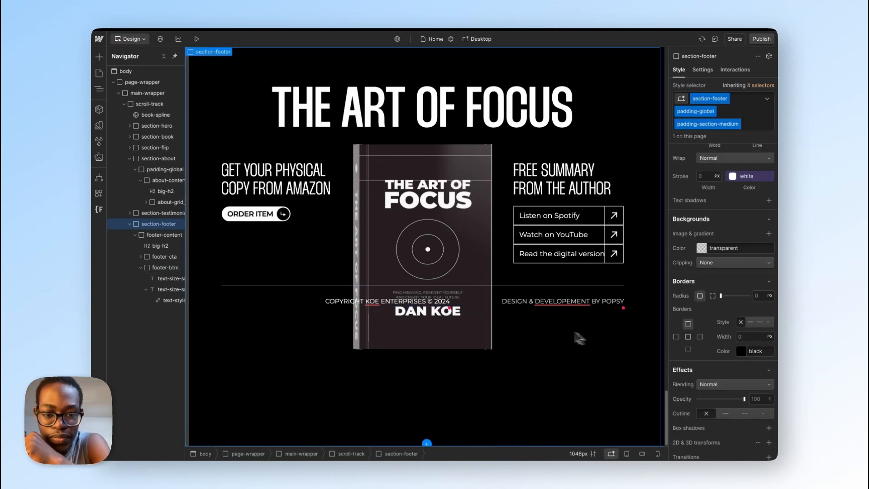
click(493, 297)
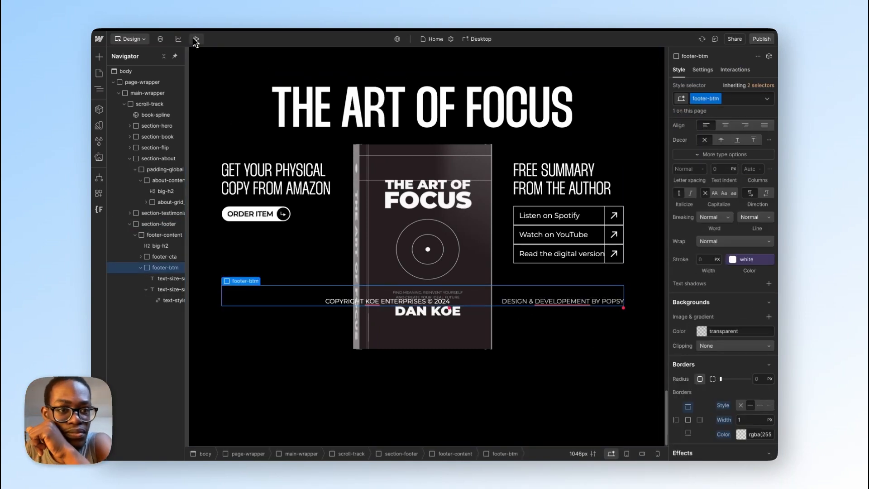
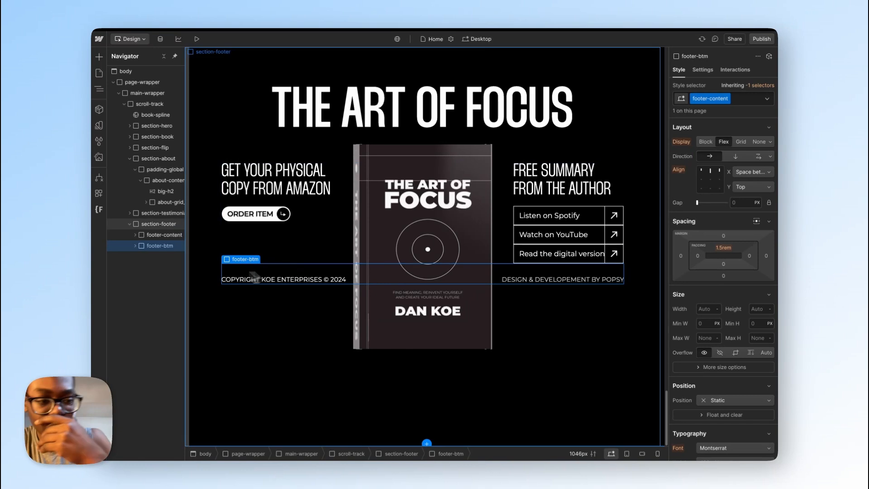
Step: Set the base section-footer class to a vertical flex layout with its children spaced between
click(173, 237)
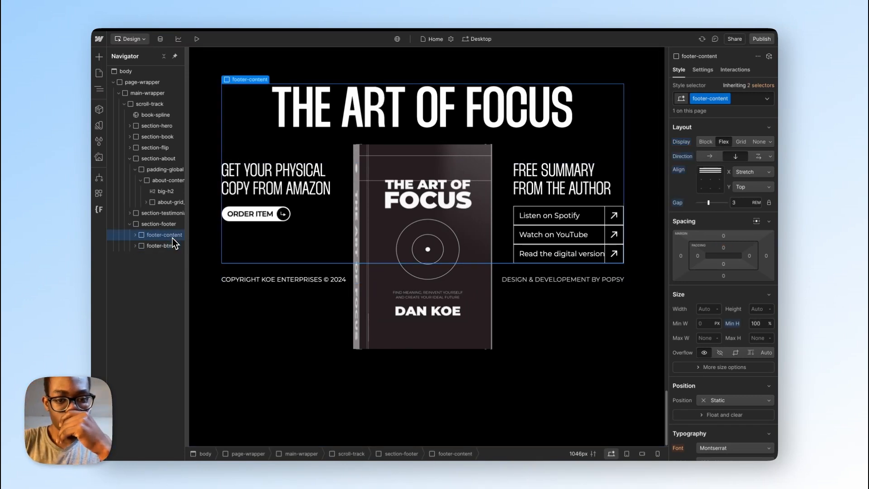
click(171, 225)
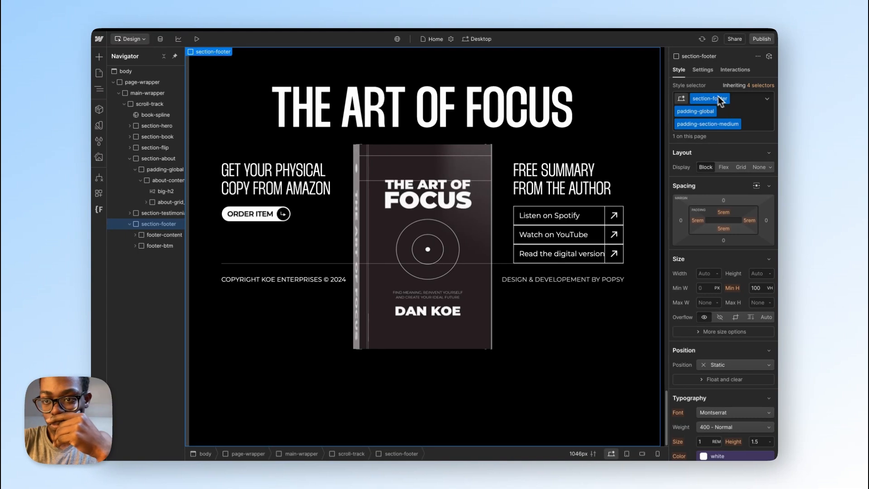
click(765, 85)
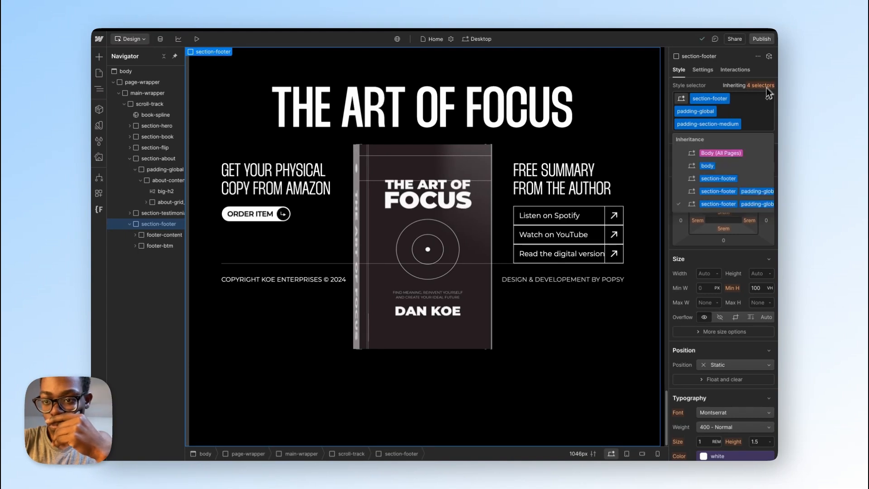
click(725, 179)
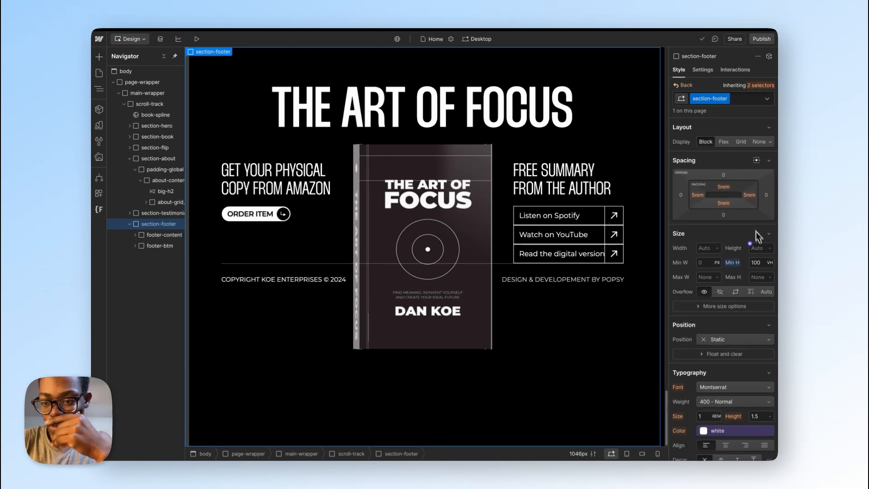
click(724, 143)
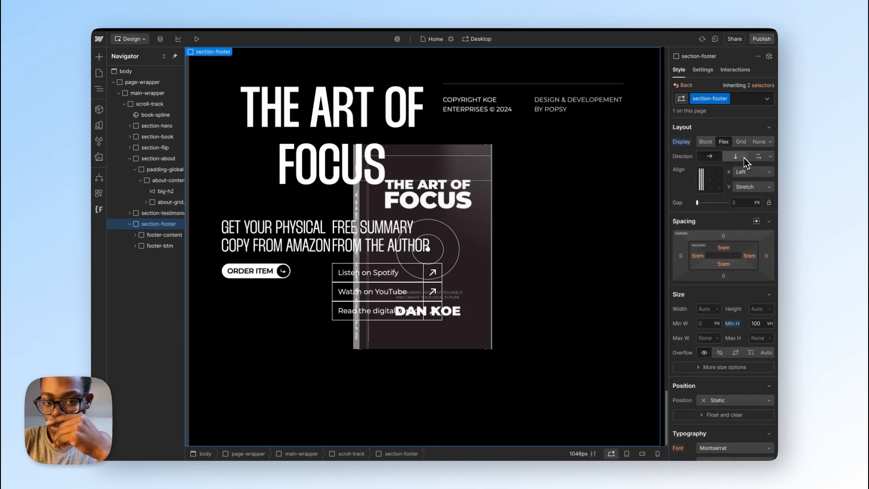
click(742, 157)
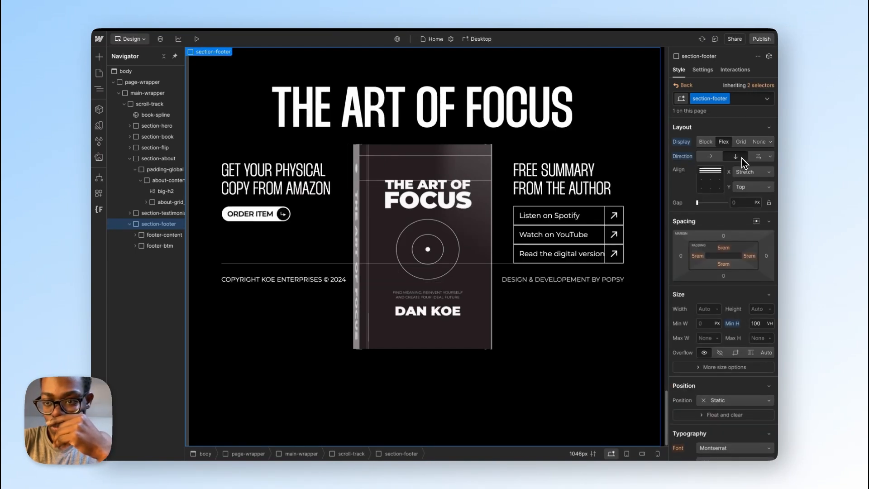
click(754, 187)
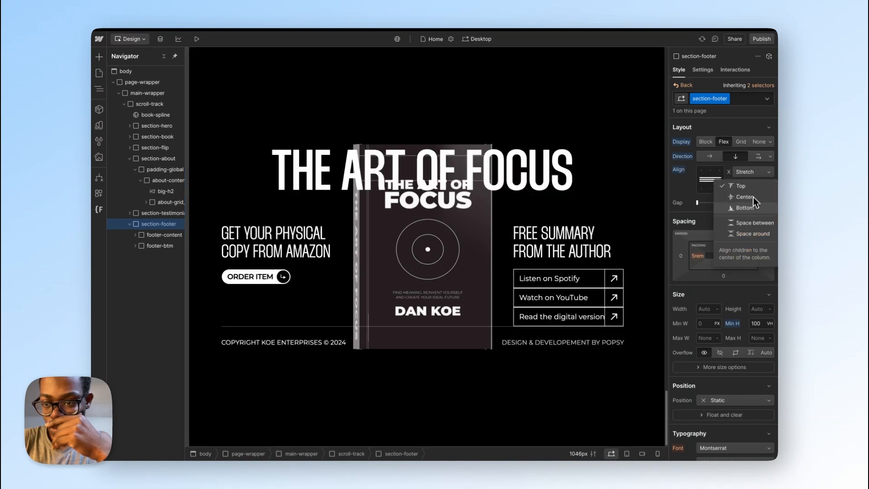
click(752, 222)
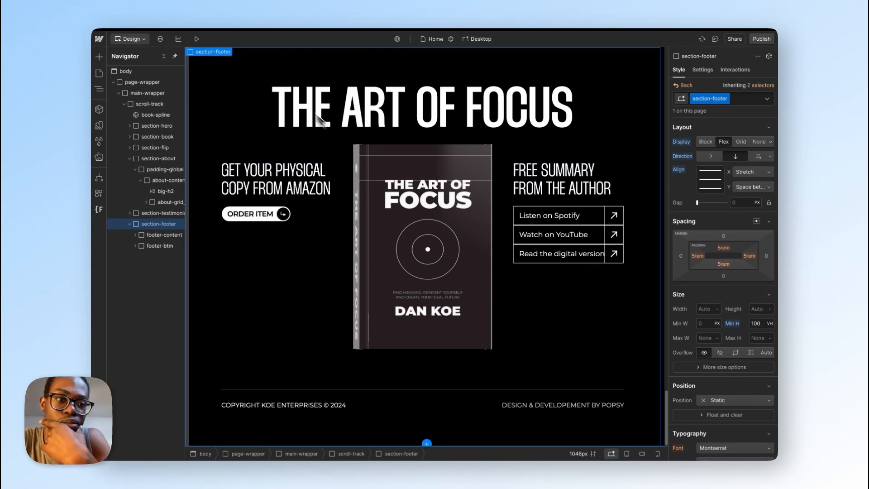
Step: Preview the page and examine how the 3D book moves through the sections from the footer up to the hero and back
click(196, 39)
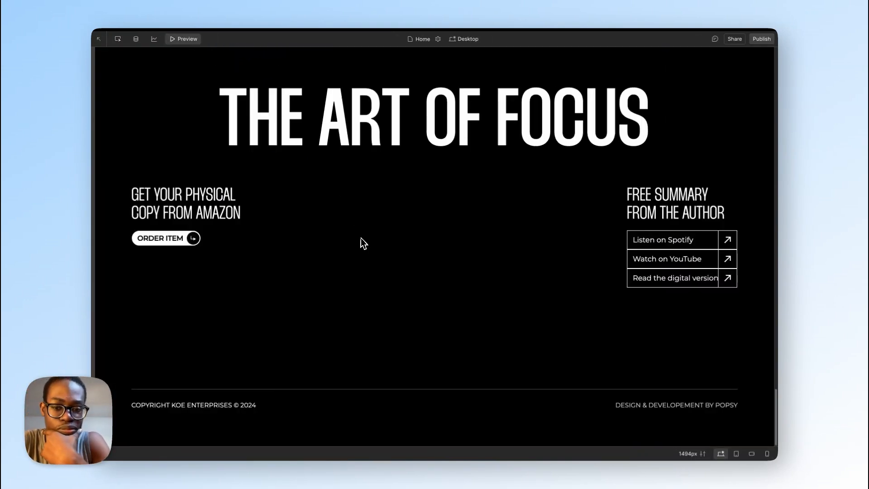
scroll(364, 234, up, 1)
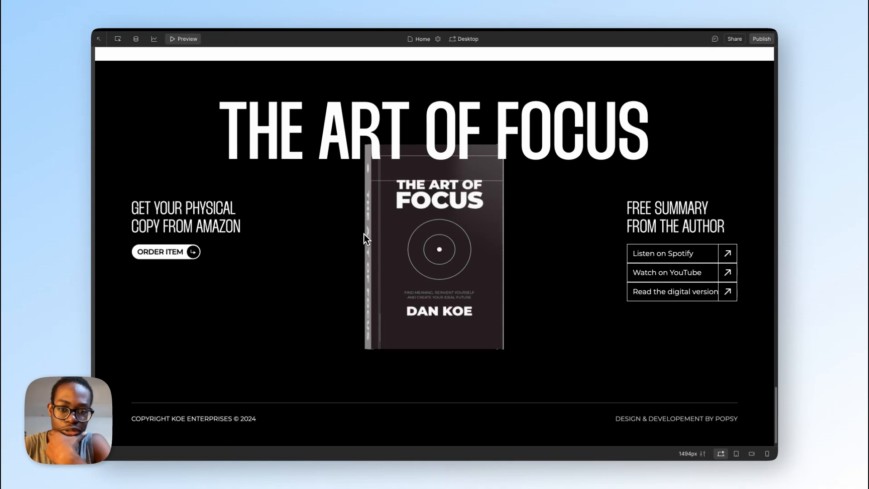
scroll(364, 235, up, 15)
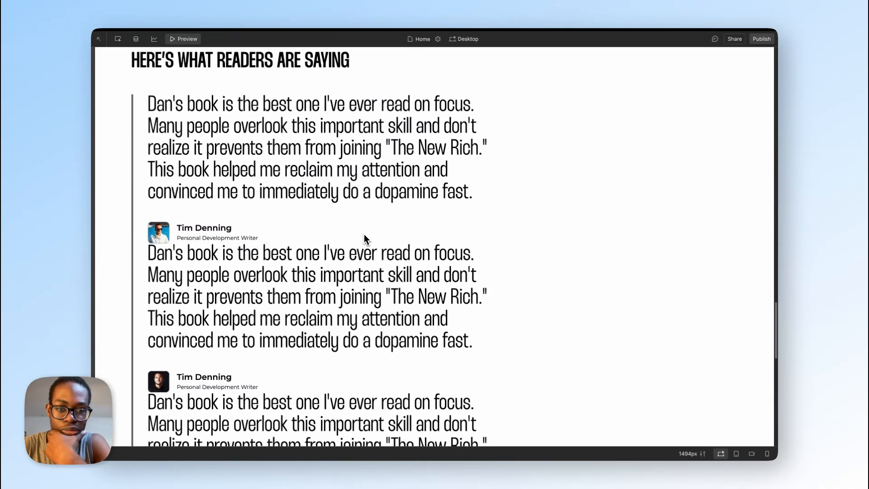
scroll(364, 235, up, 15)
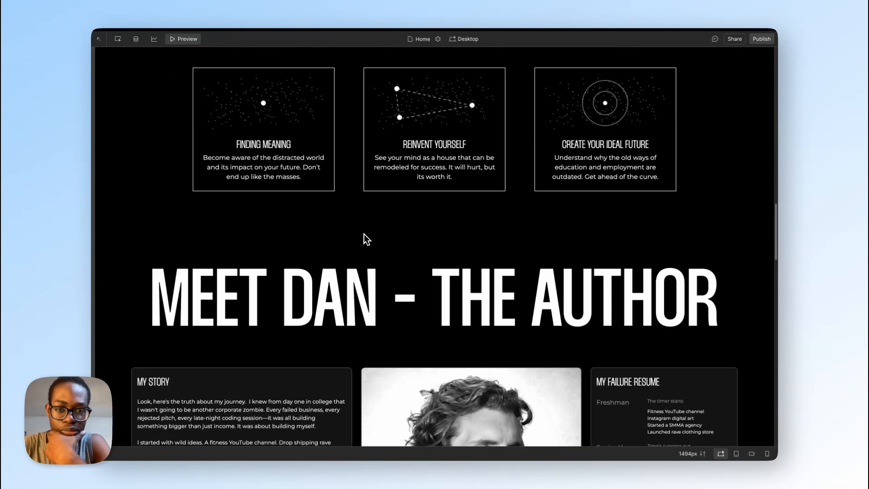
scroll(364, 234, up, 15)
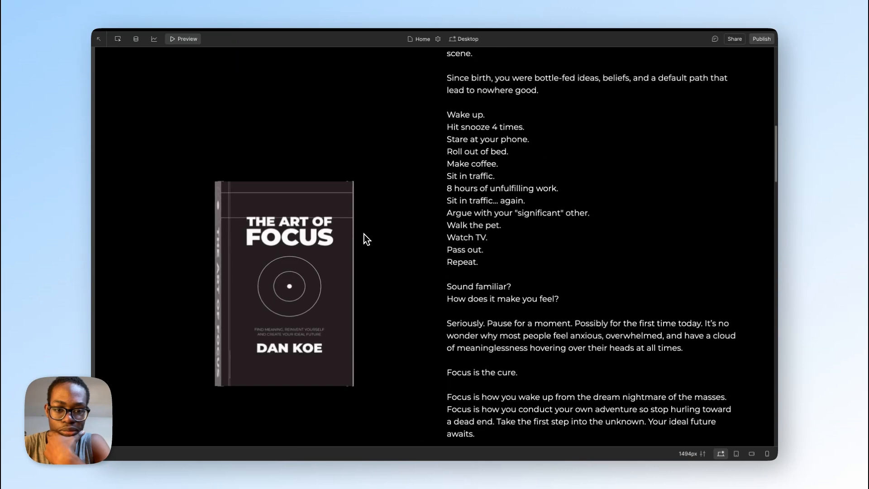
scroll(364, 234, up, 5)
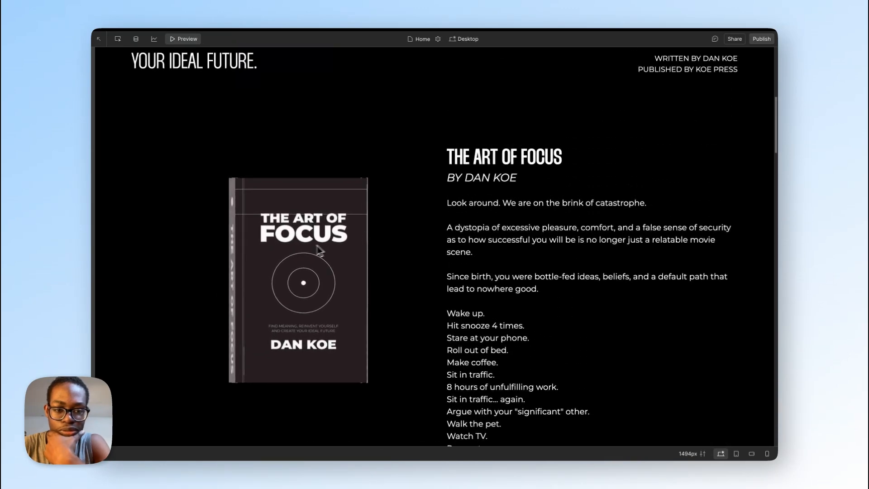
scroll(320, 250, up, 5)
scroll(307, 252, down, 12)
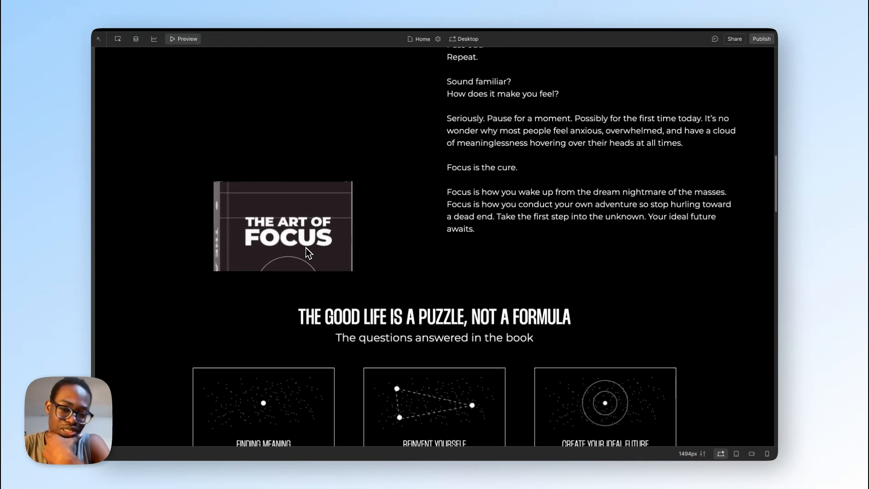
scroll(306, 252, down, 15)
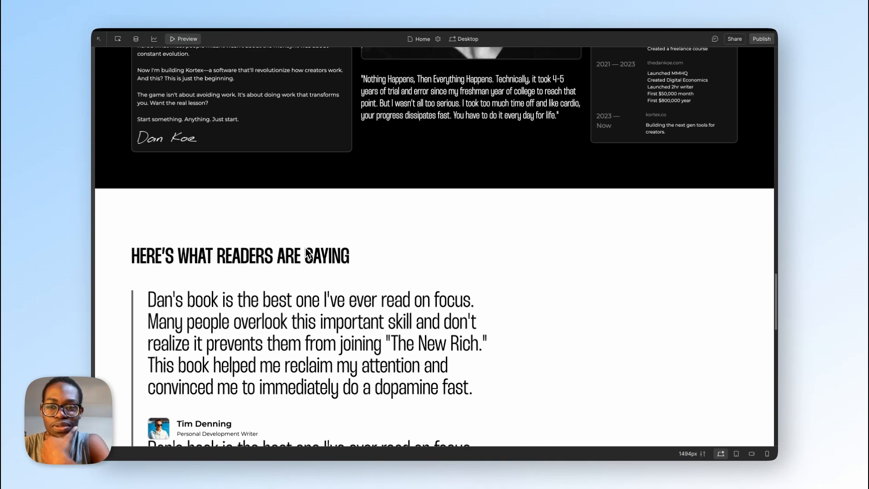
scroll(306, 252, down, 3)
scroll(307, 252, up, 7)
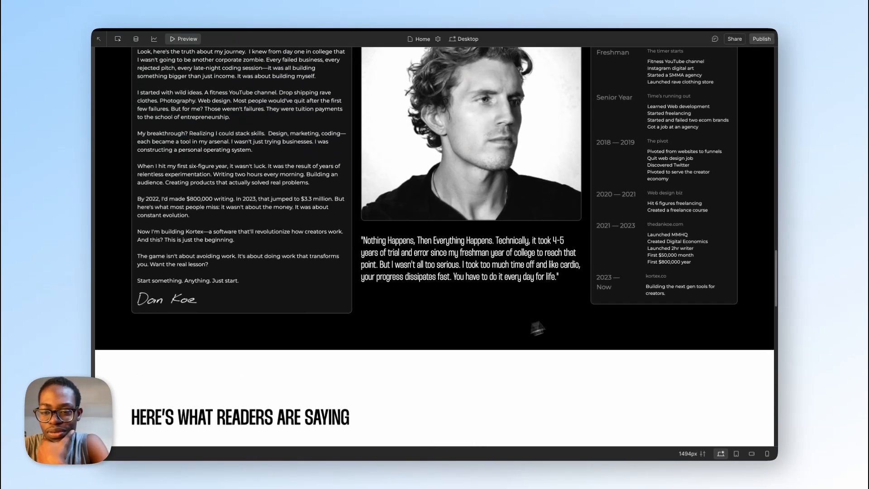
drag(603, 275, 615, 299)
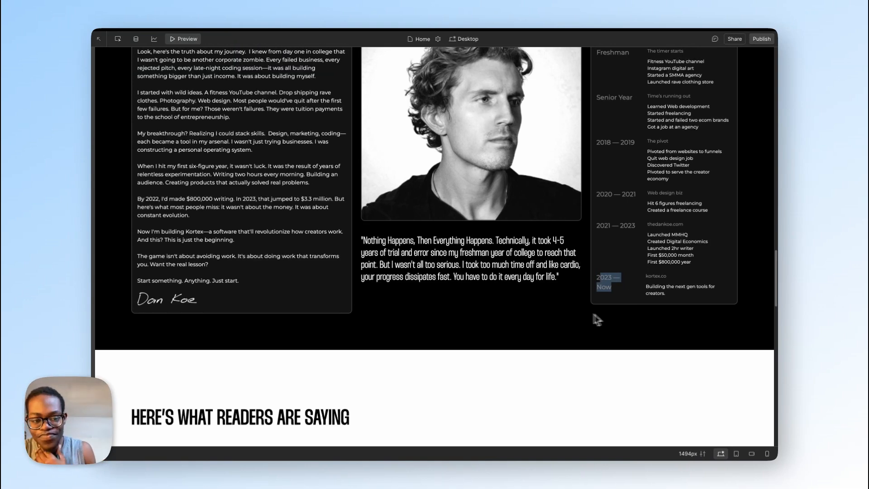
scroll(572, 312, down, 20)
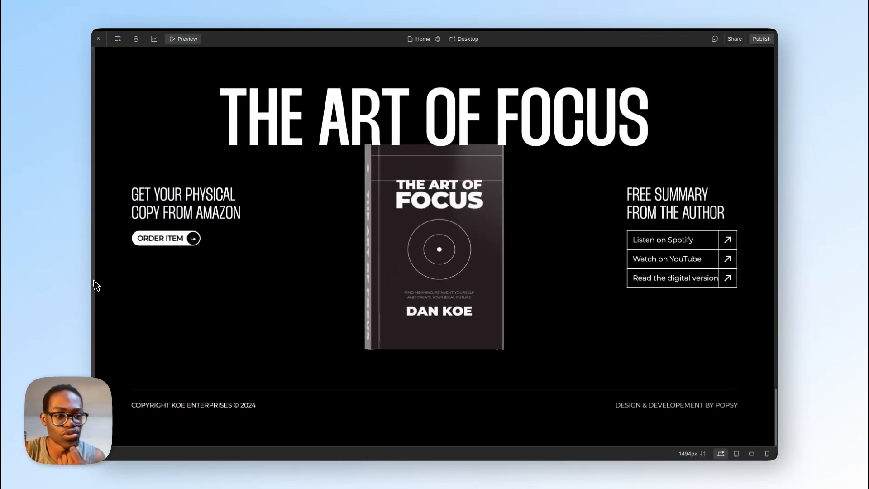
Step: Switch to the AOF bg project in Unicorn Studio and update its embed export
mouse_move(97, 287)
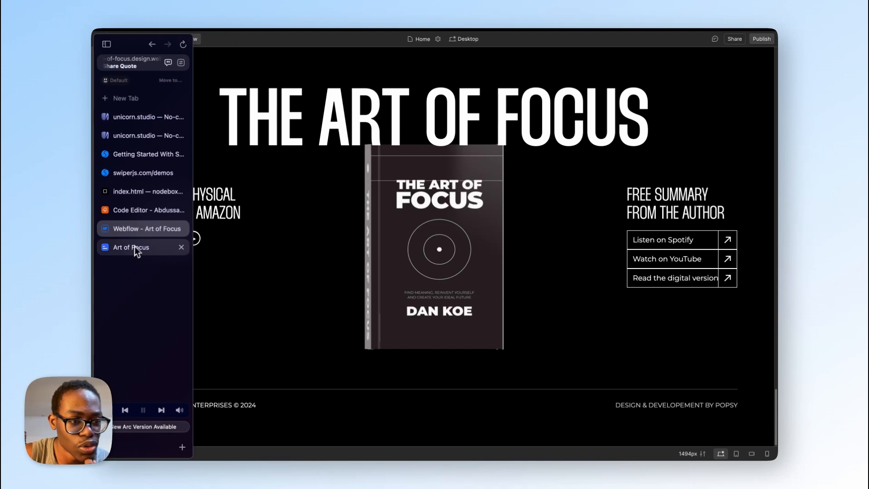
click(143, 137)
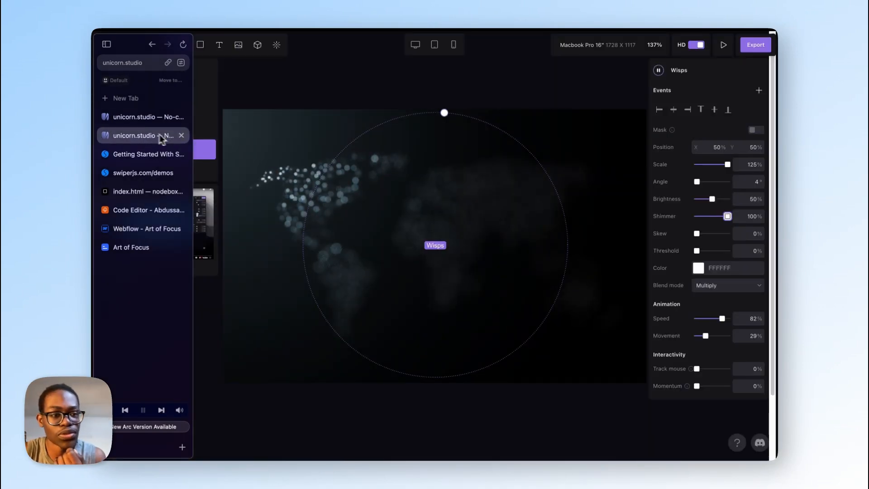
click(140, 120)
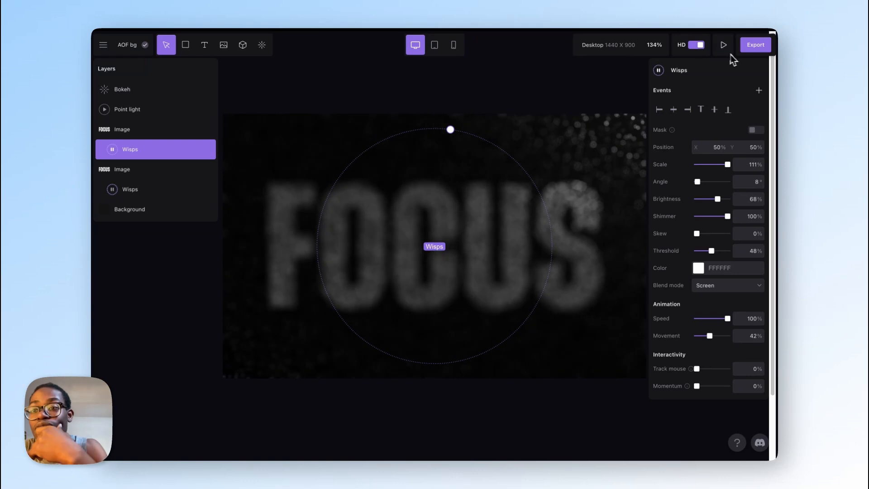
click(755, 45)
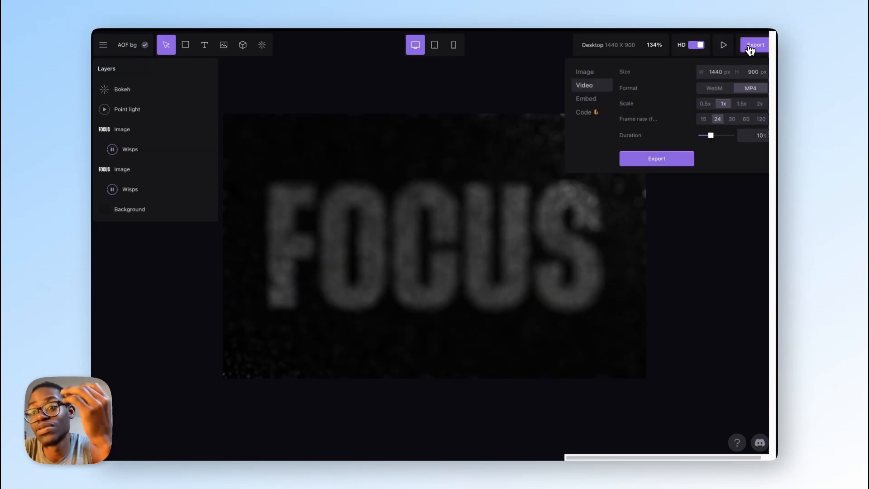
click(588, 99)
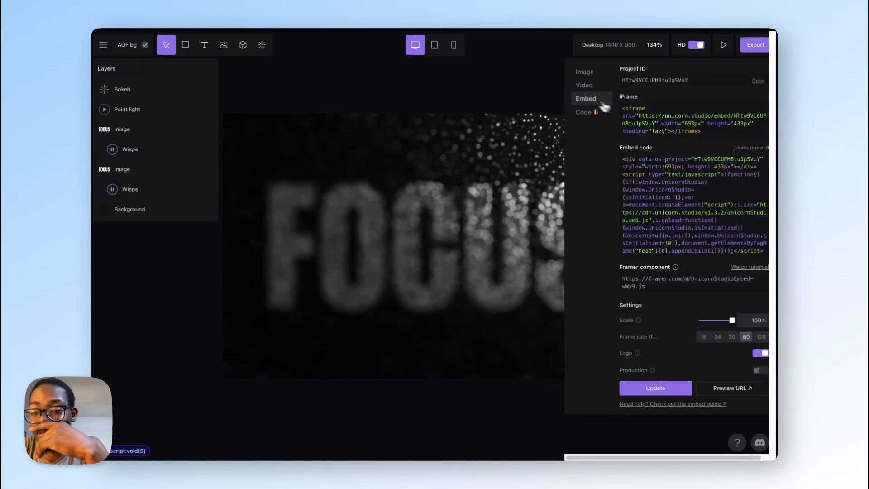
click(674, 392)
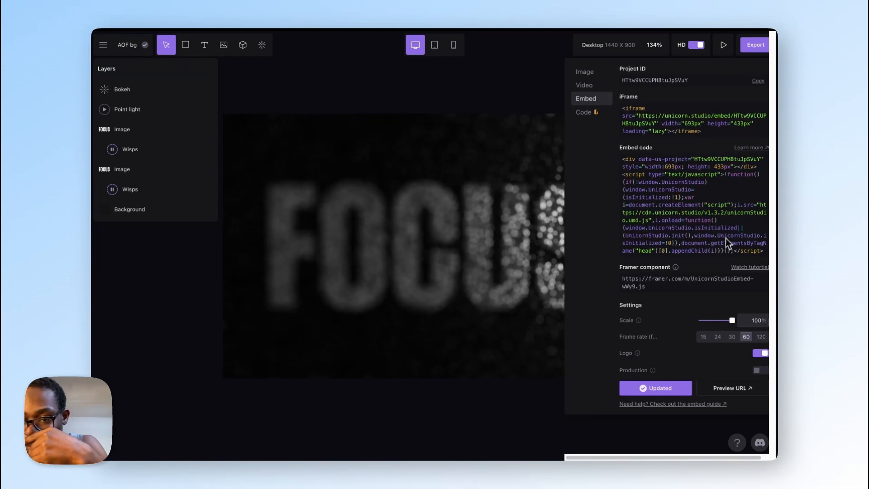
Step: Copy the full embed code of the AOF bg scene and try to turn off the embed's logo
scroll(728, 235, right, 1)
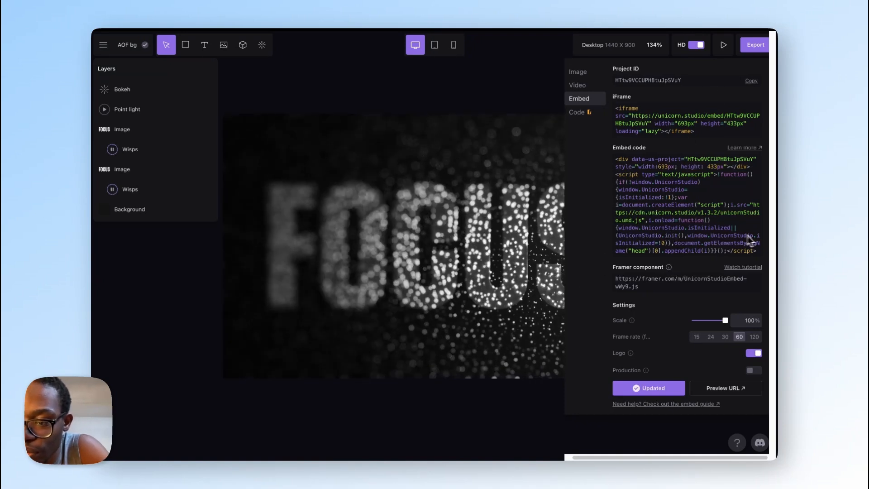
drag(762, 254, 617, 162)
key(super+c)
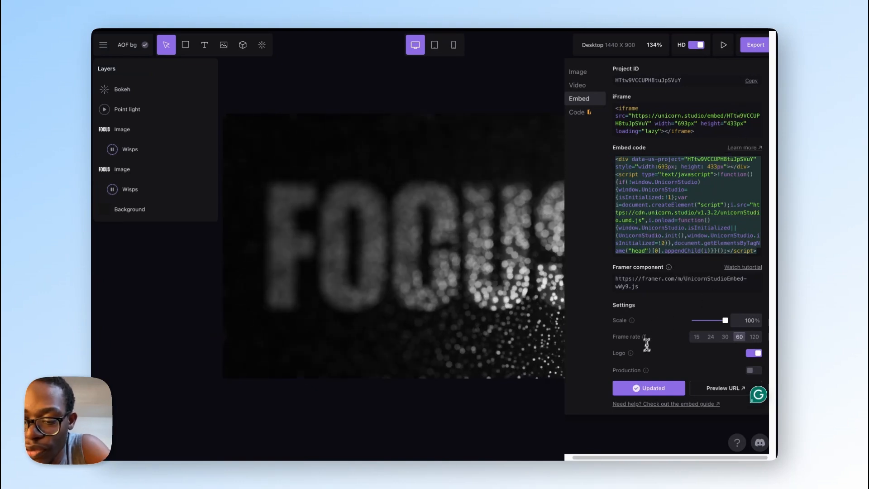
click(757, 353)
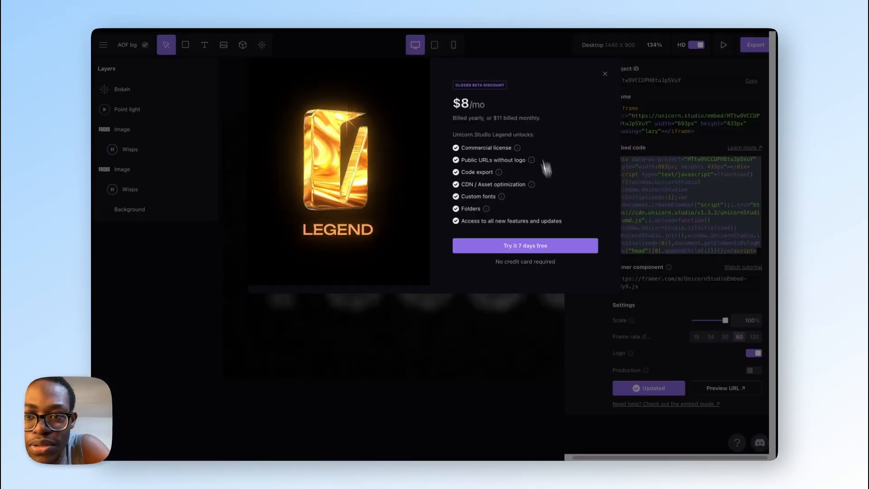
click(605, 73)
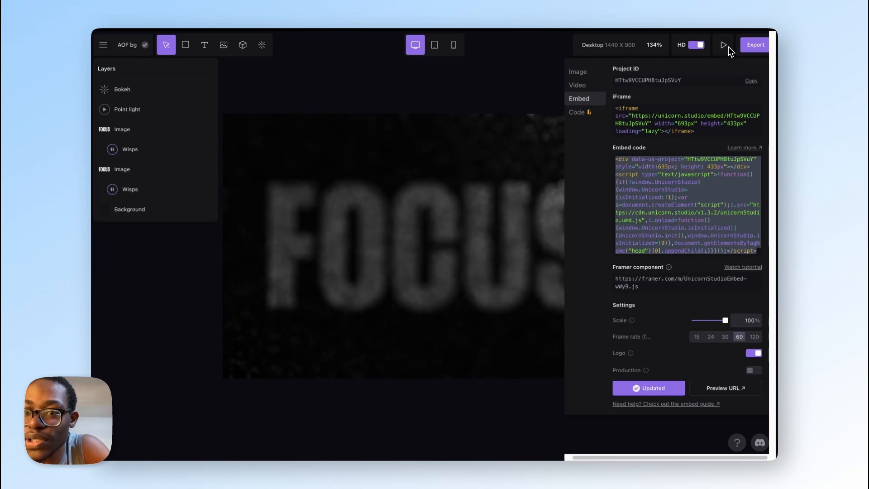
click(548, 84)
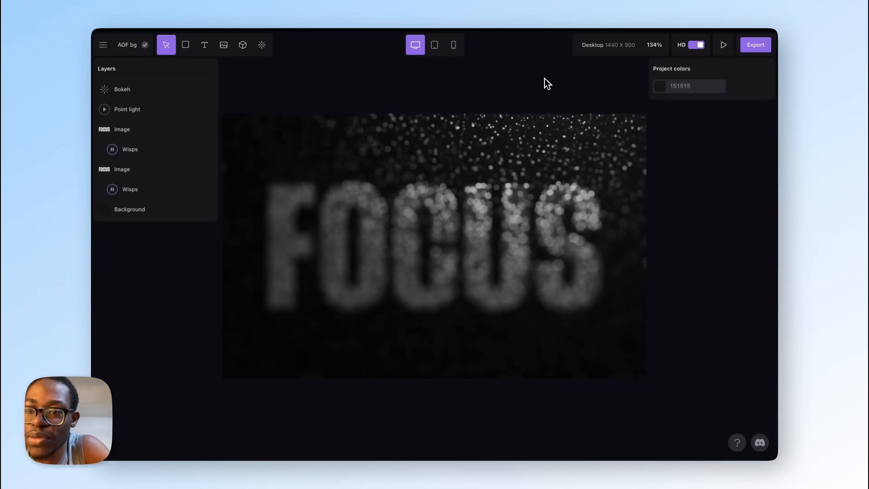
Step: Switch to the Art of Focus project in Webflow and add a code embed containing the copied AOF bg scene code inside section-footer
mouse_move(93, 358)
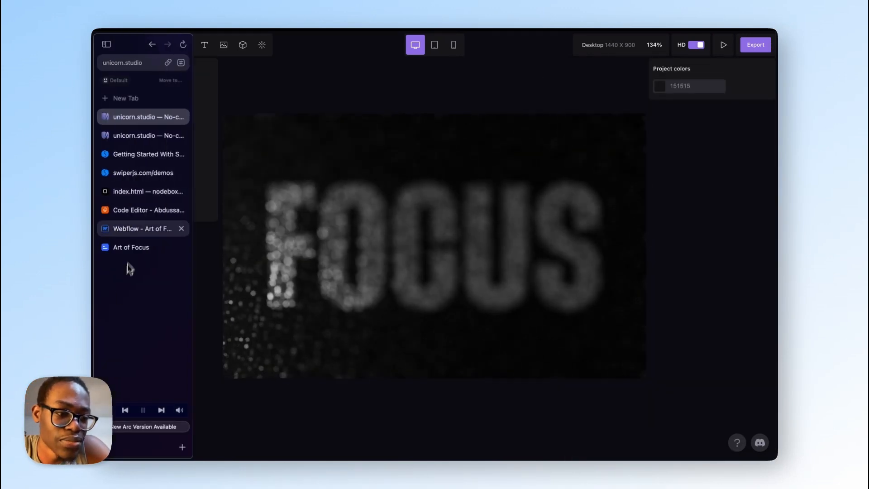
click(135, 229)
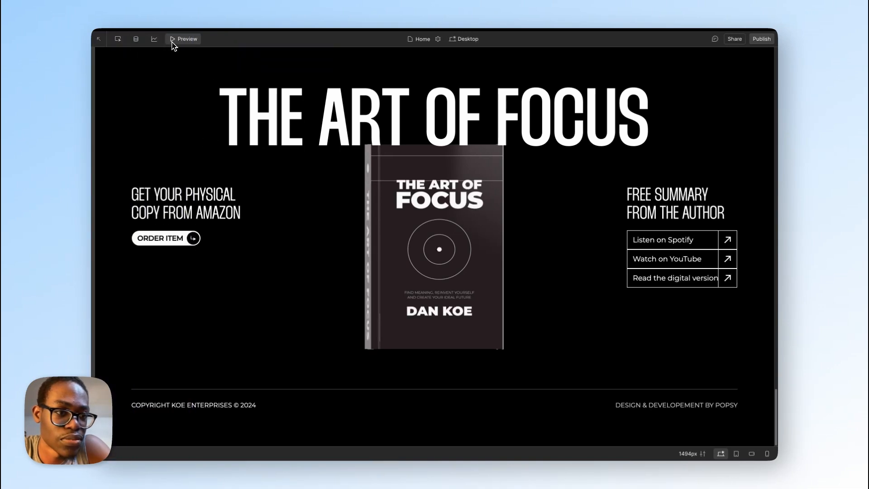
click(173, 43)
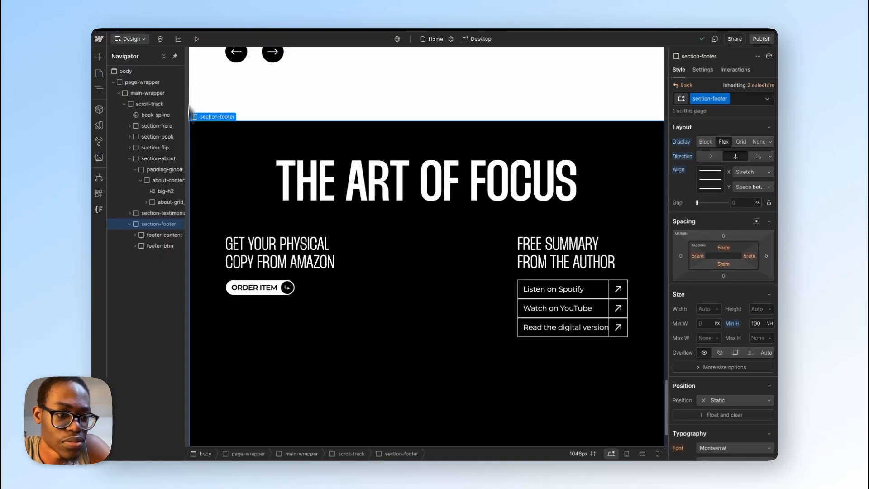
click(162, 226)
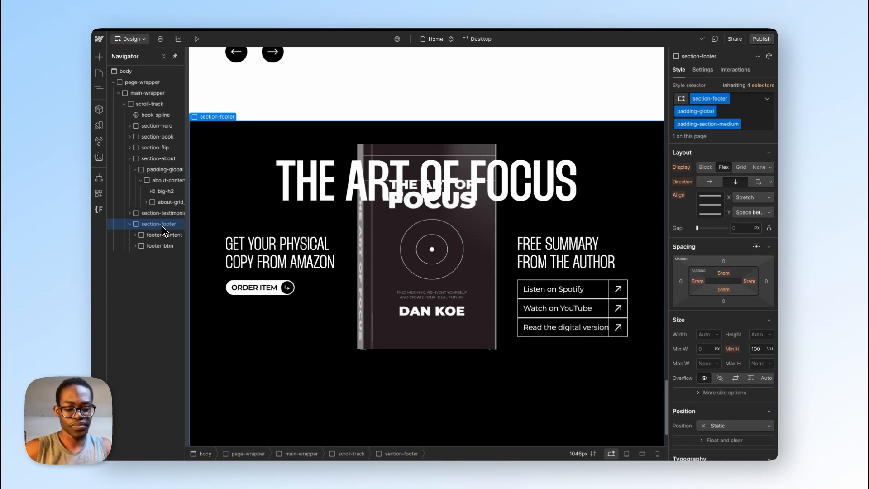
key(super+k)
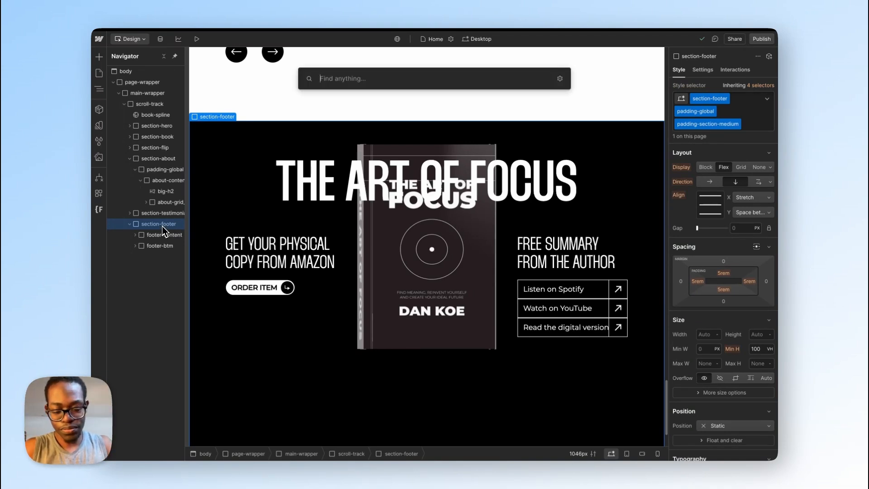
text(code)
key(Return)
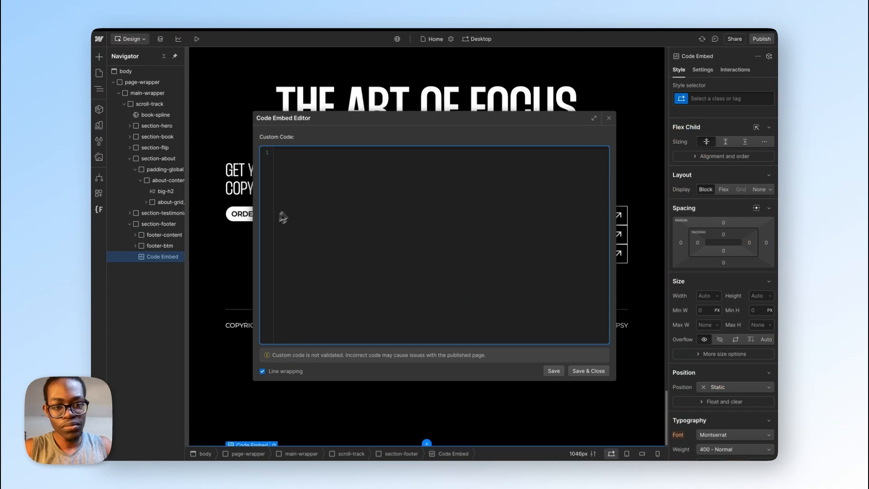
key(super+v)
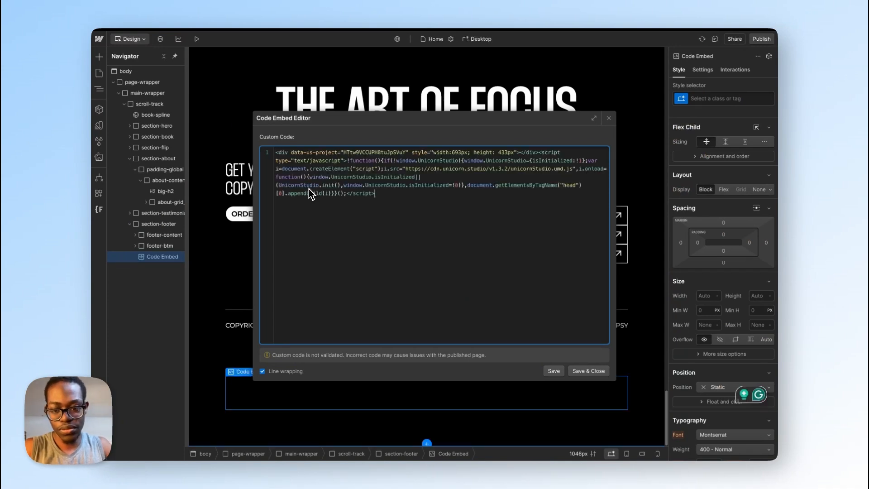
click(593, 371)
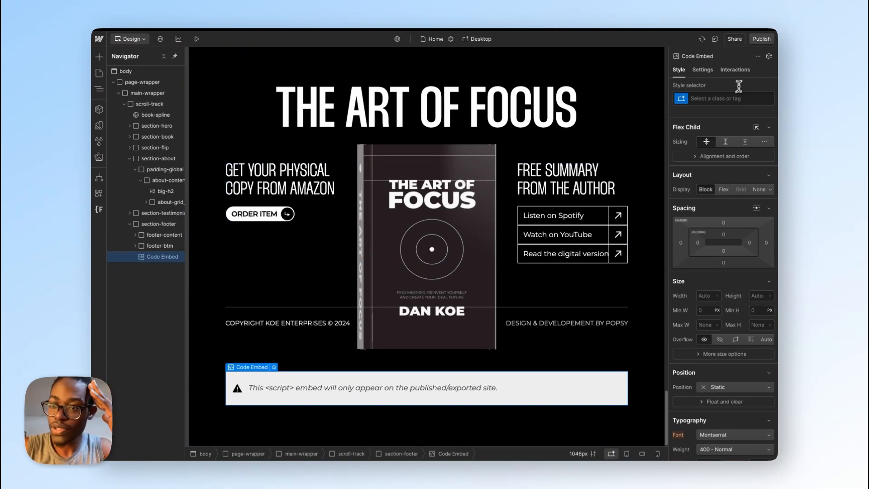
Step: Give the new code embed a class named embed-ab
click(730, 96)
text(100)
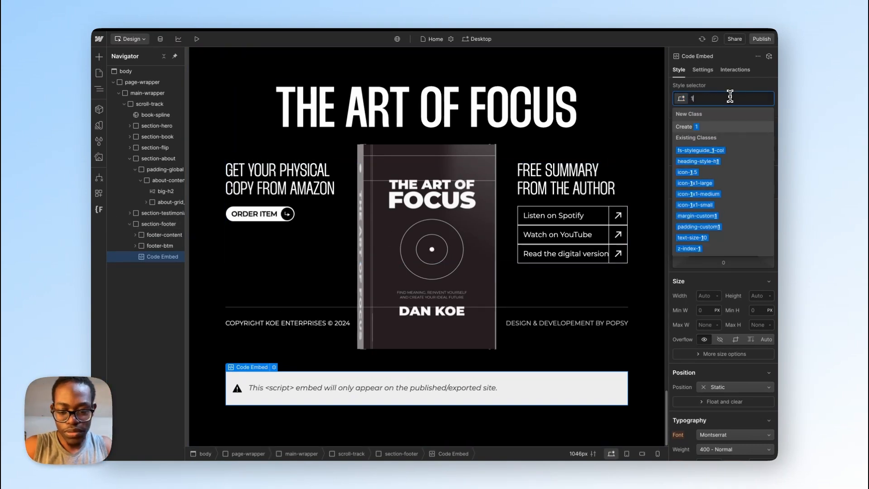
key(BackSpace)
key(BackSpace)
key(BackSpace)
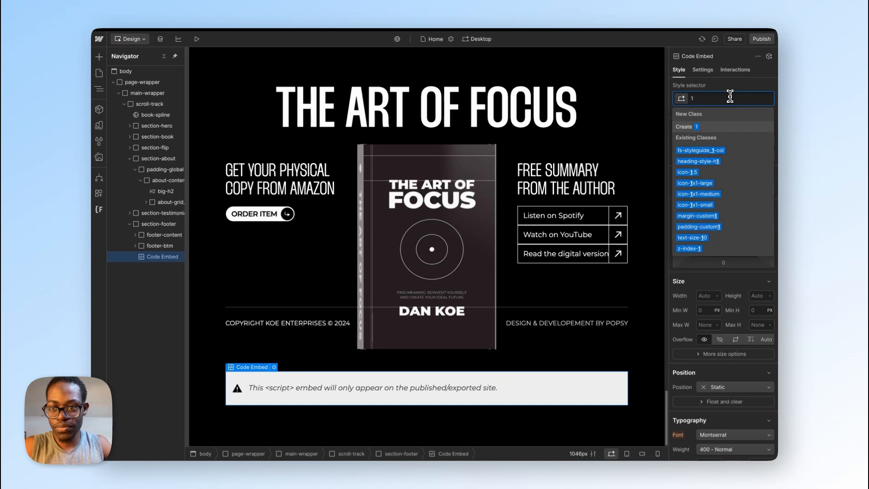
text(embed-ab)
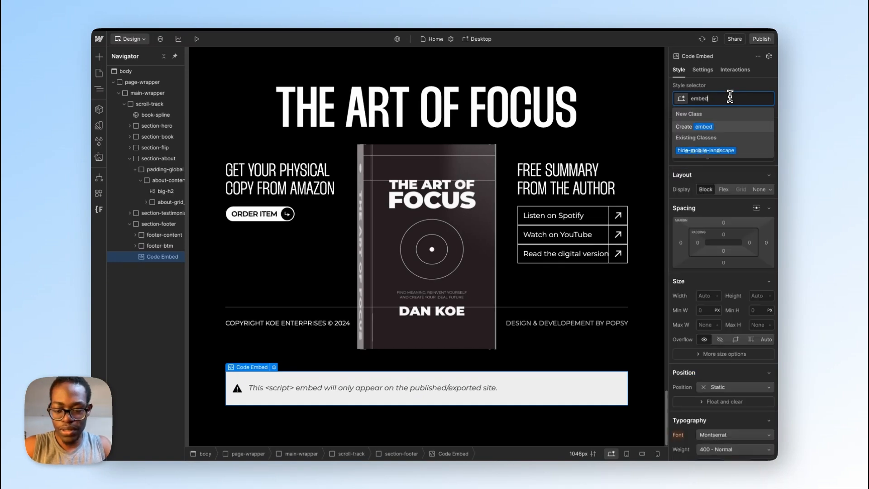
key(Return)
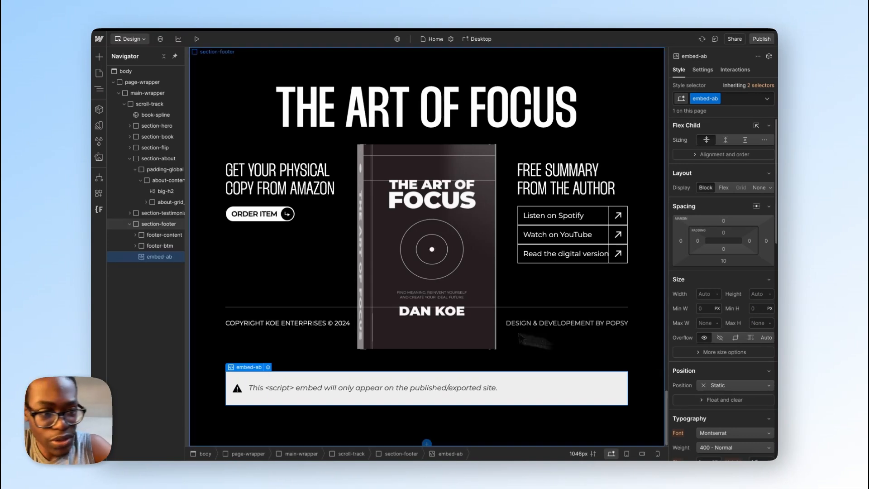
Step: Set the position of the base section-footer class to Relative
click(166, 224)
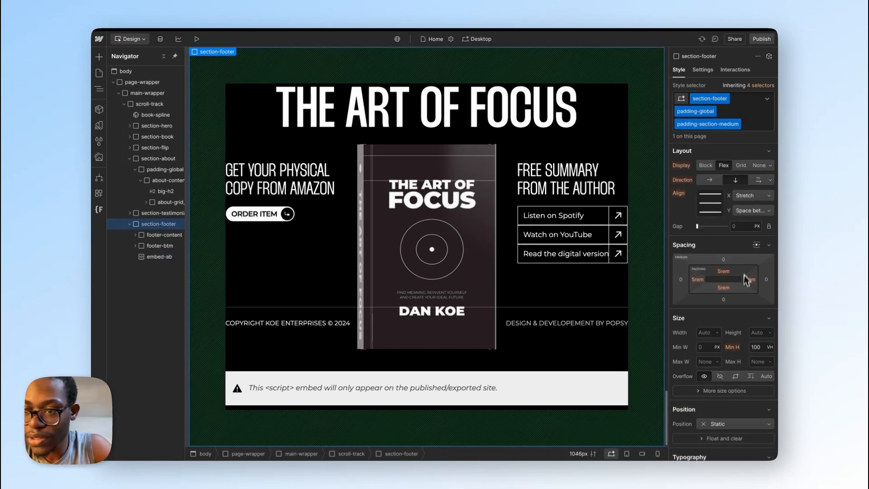
click(749, 86)
click(719, 179)
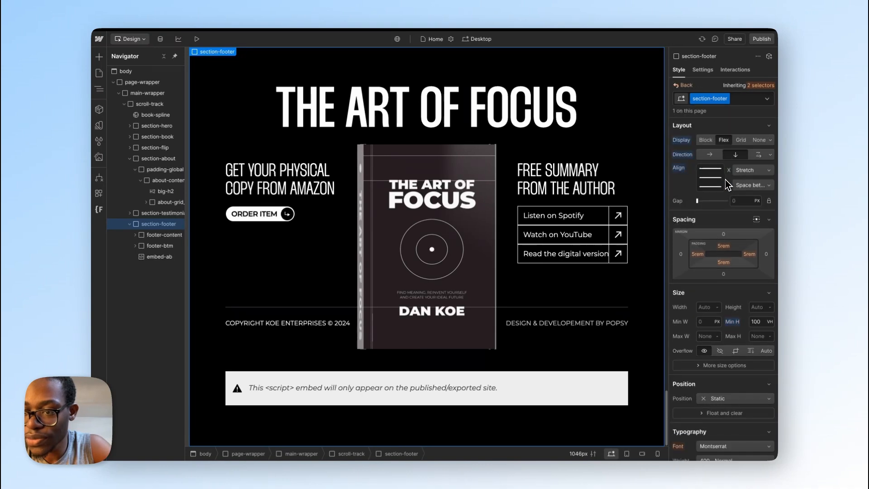
scroll(736, 374, down, 2)
click(737, 367)
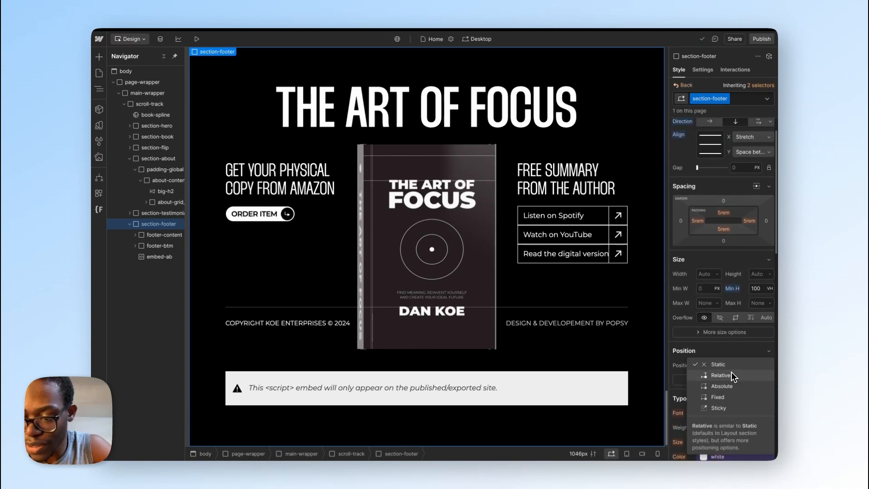
click(729, 379)
Step: Position embed-ab absolutely with 0% offsets on all four sides and a z-index of -2
click(156, 257)
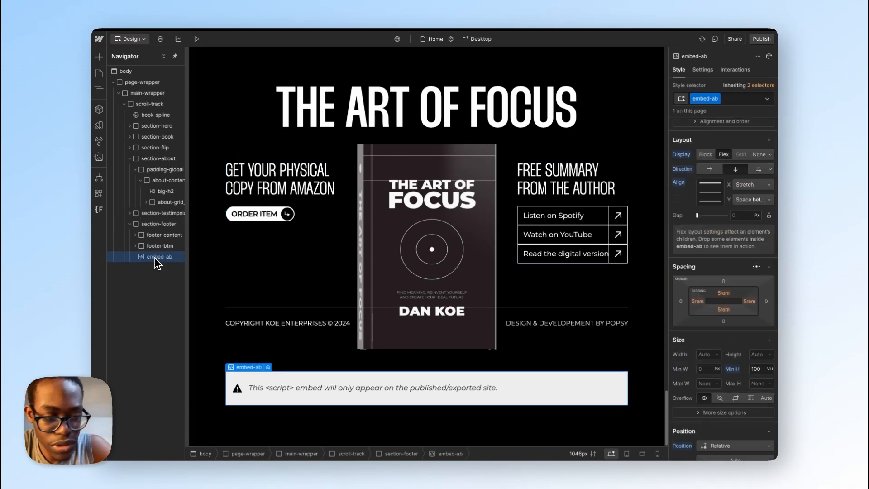
click(737, 351)
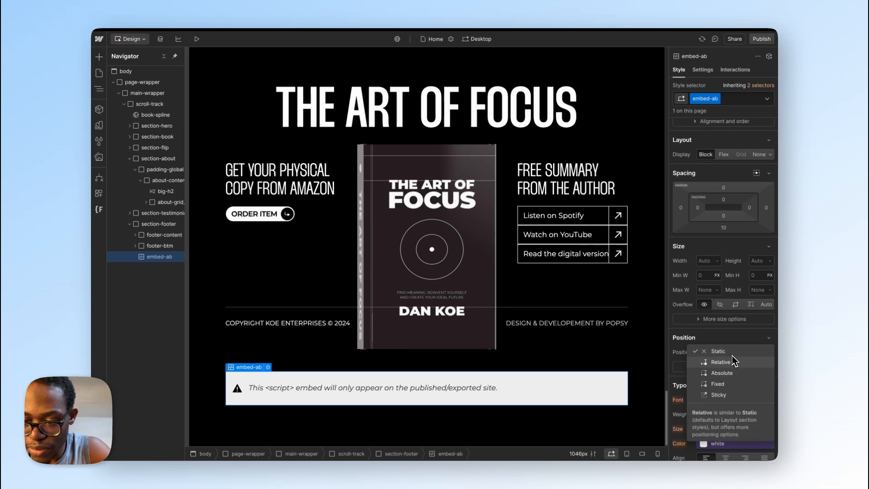
click(729, 372)
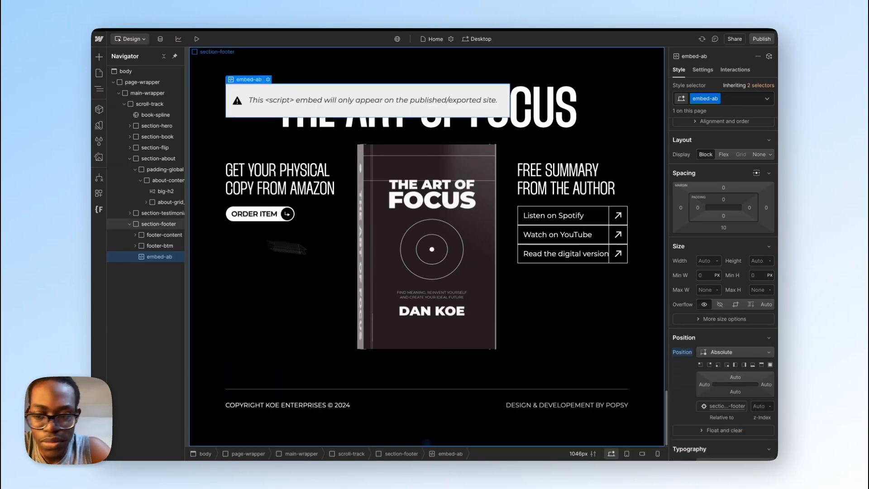
click(771, 365)
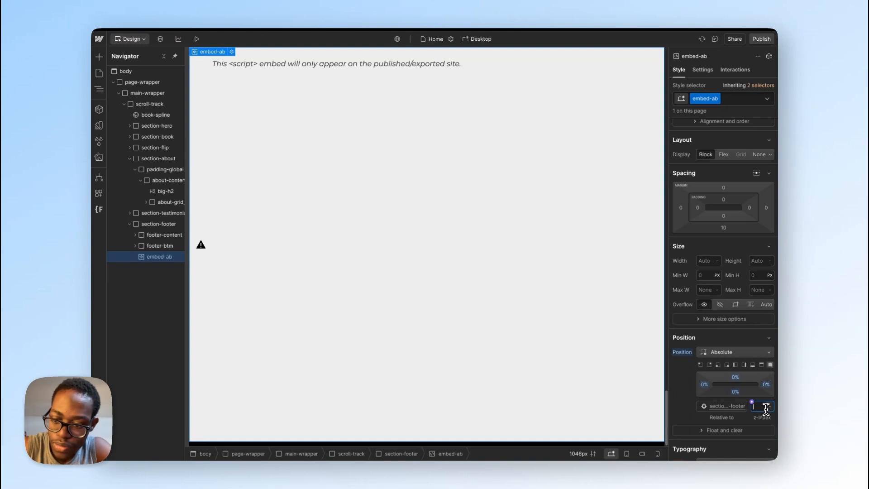
key(Down)
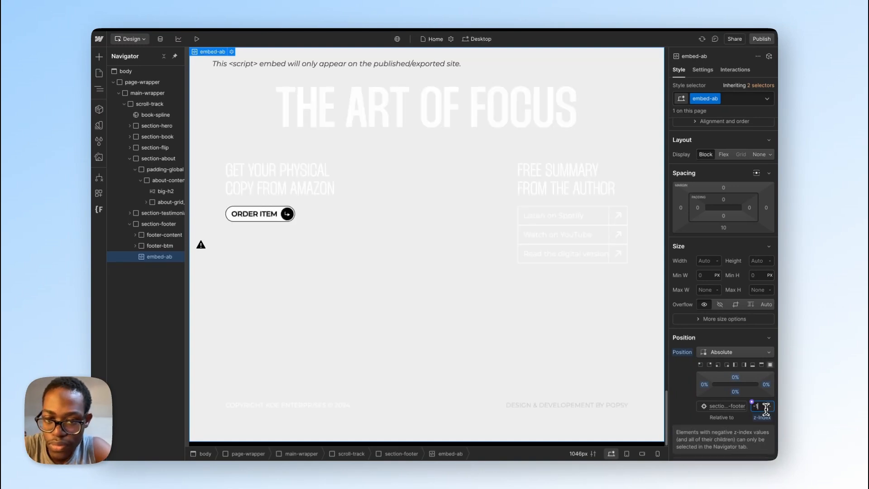
key(Down)
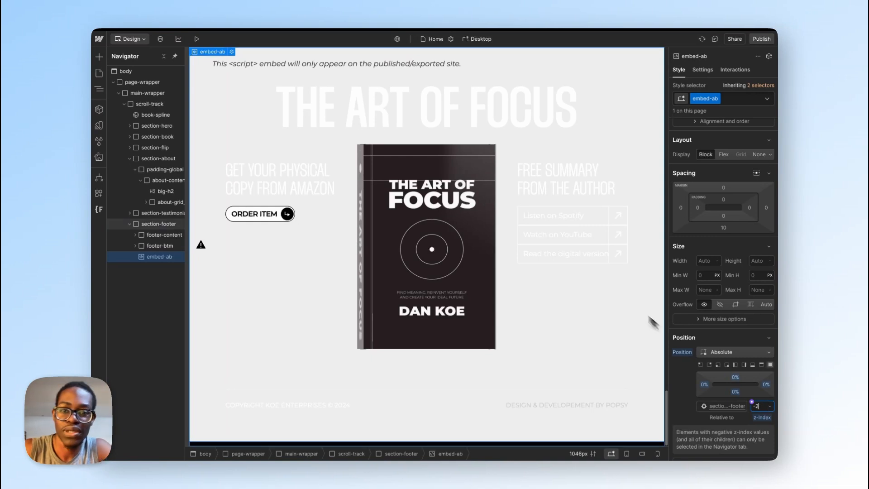
scroll(524, 295, up, 1)
scroll(560, 314, up, 6)
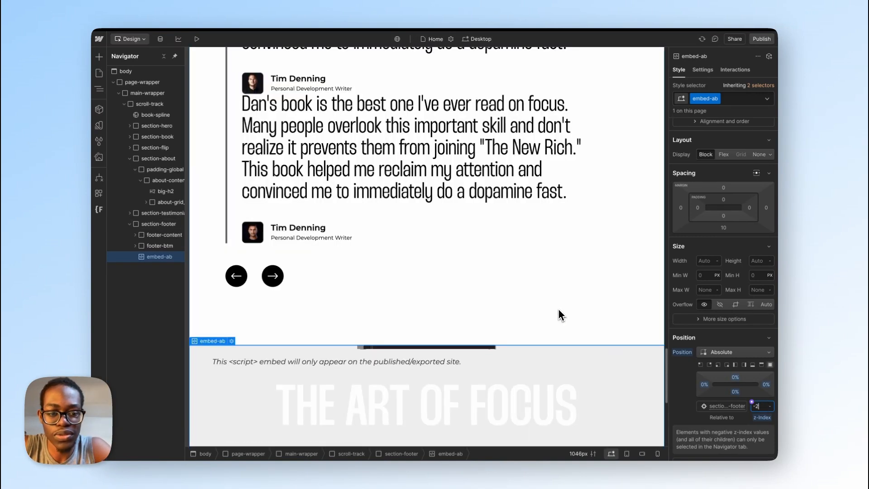
scroll(561, 314, down, 4)
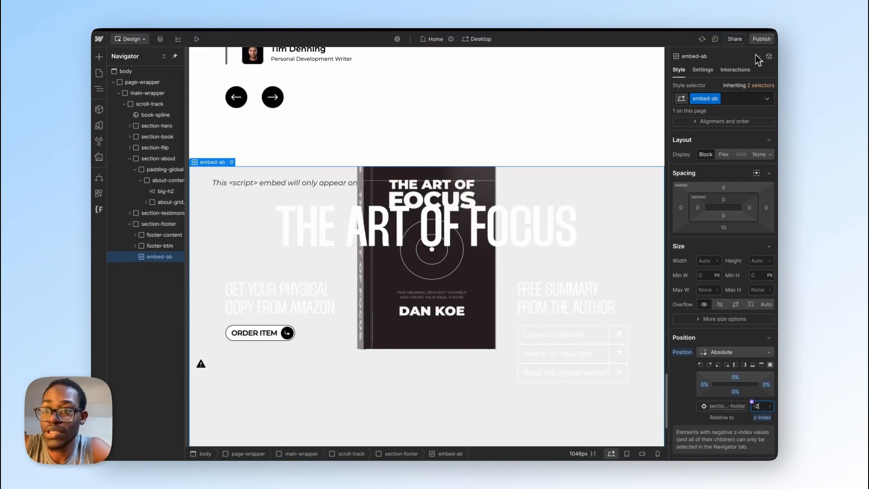
Step: Publish the site to art-of-focus.webflow.io and examine the footer's background embed on the live page
key(shift+p)
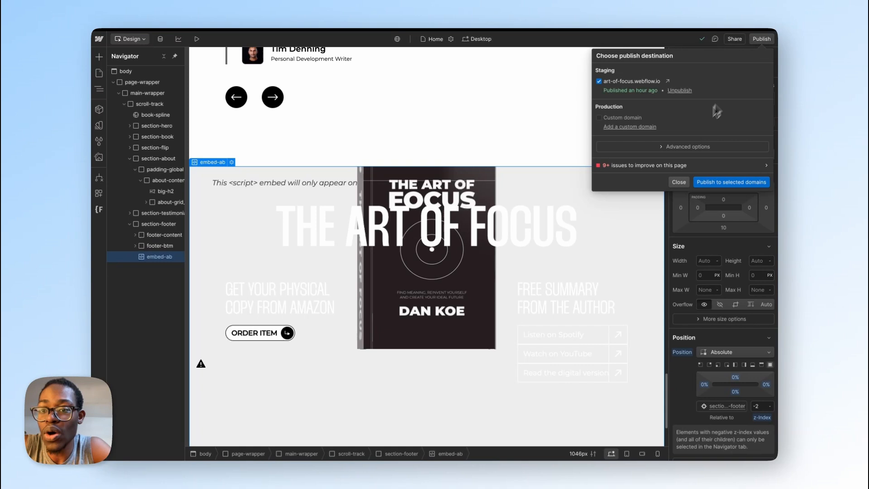
click(726, 182)
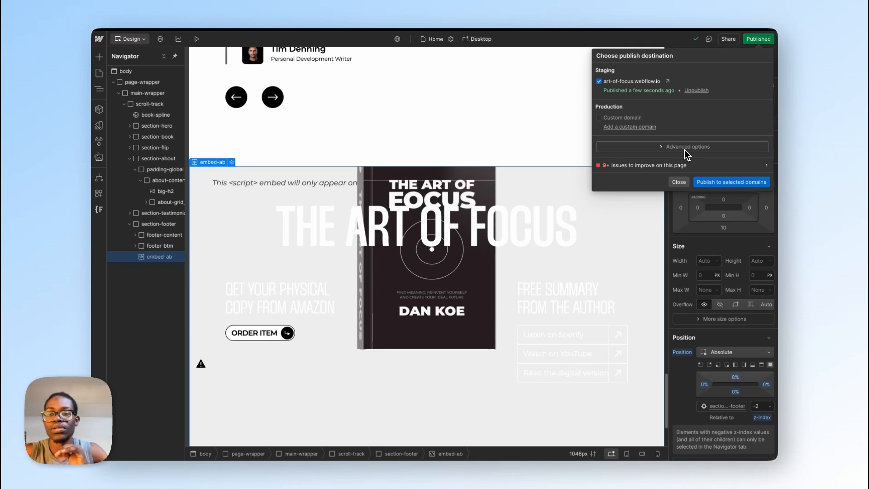
click(667, 84)
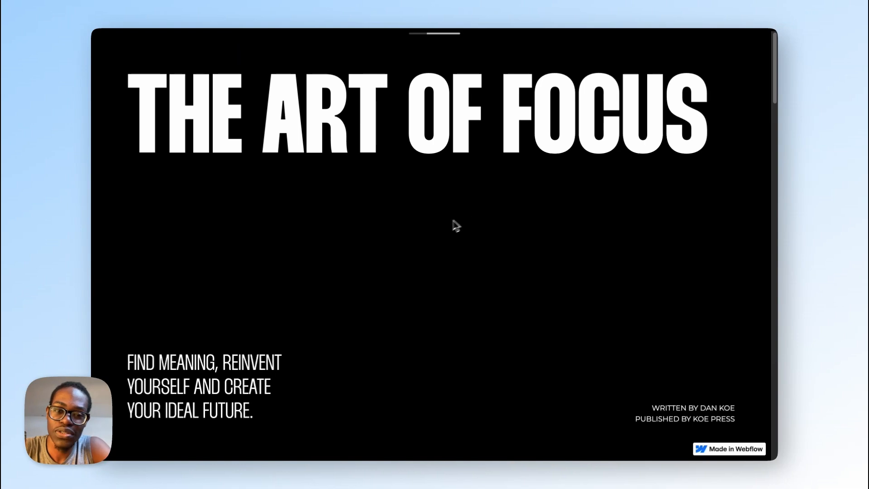
scroll(518, 180, down, 10)
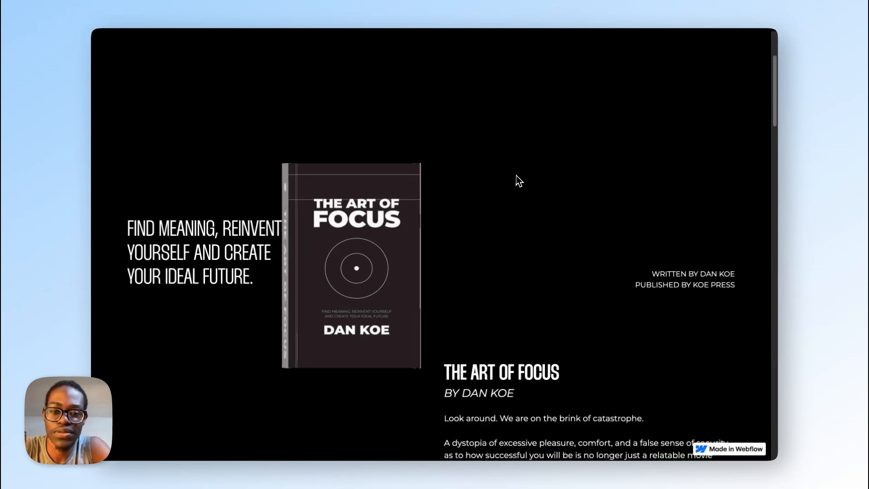
scroll(519, 180, down, 15)
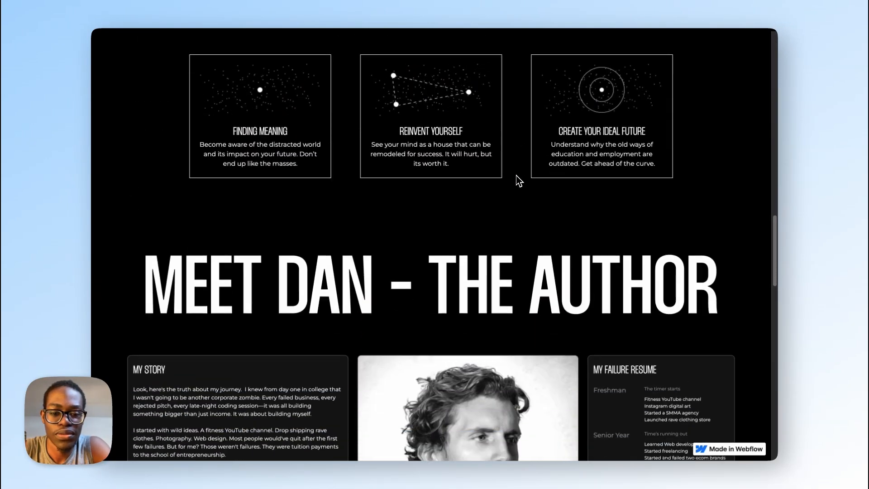
scroll(518, 180, down, 15)
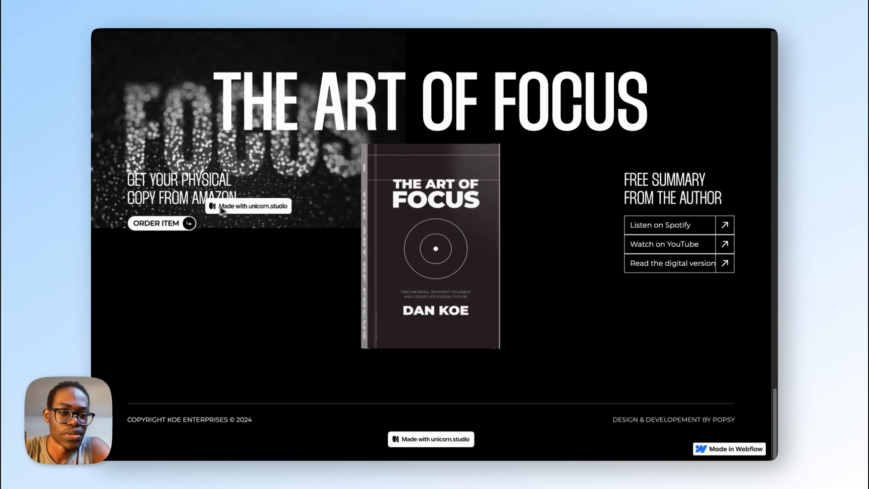
scroll(265, 172, up, 2)
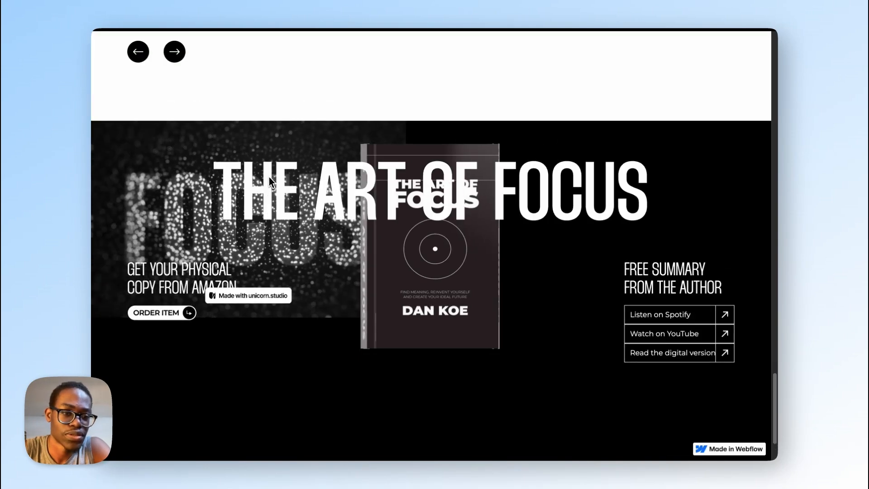
scroll(270, 179, down, 2)
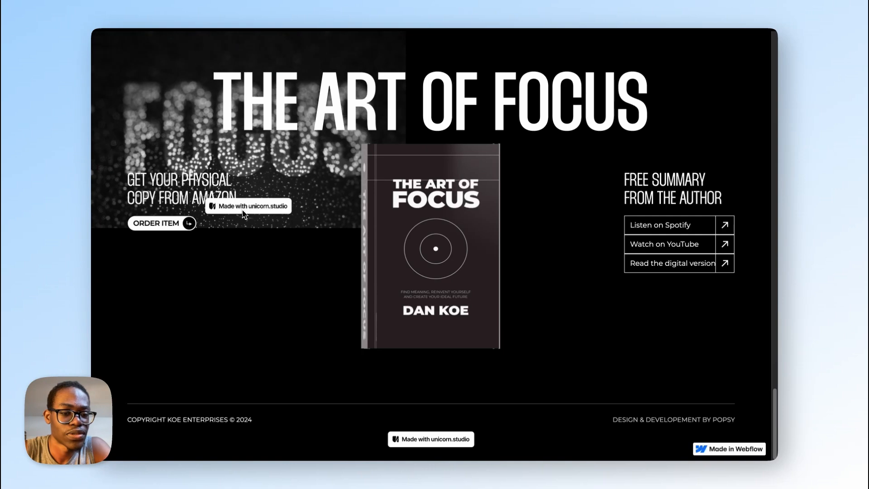
Step: Switch back to the Webflow designer and set the div's width in embed-ab's custom code to 100%
mouse_move(94, 207)
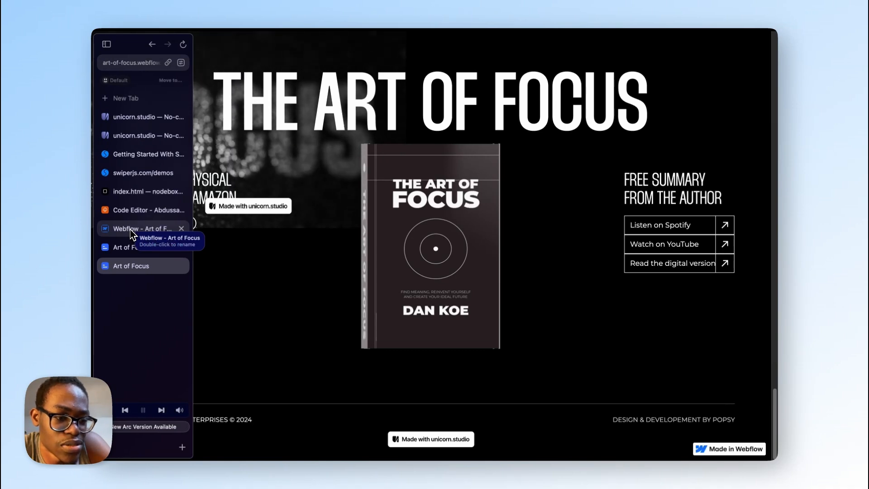
click(132, 233)
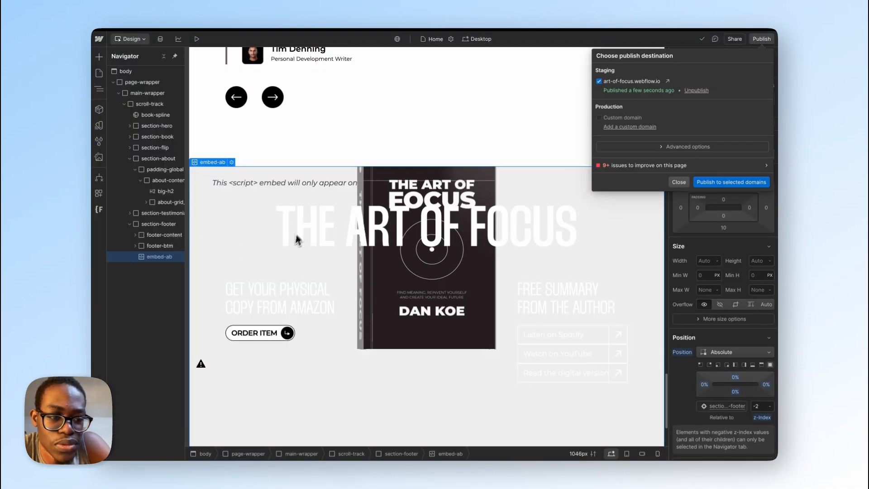
click(231, 164)
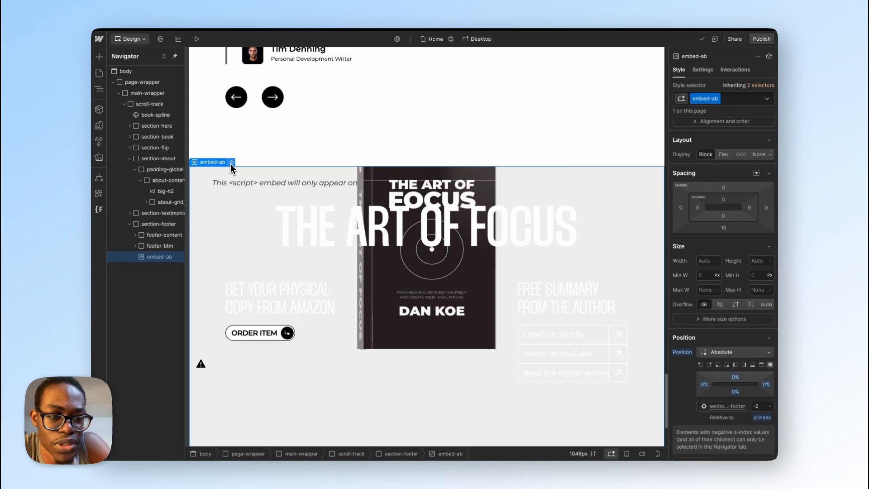
click(230, 164)
click(231, 163)
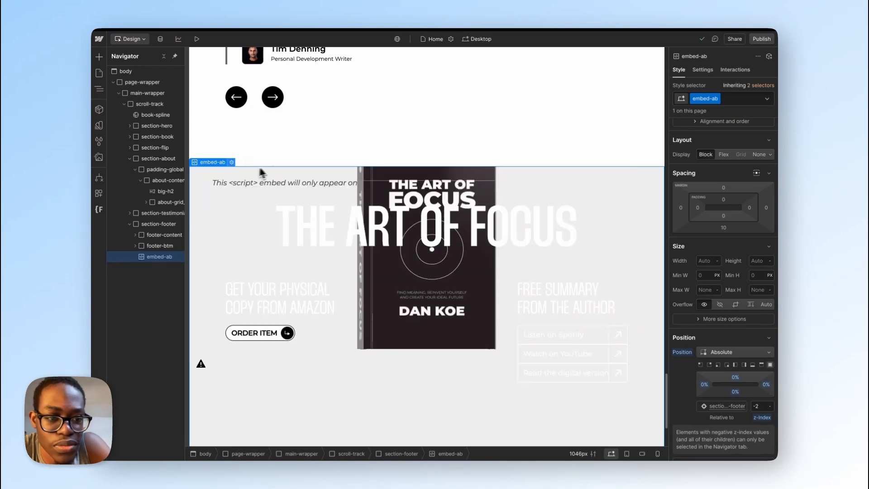
click(232, 162)
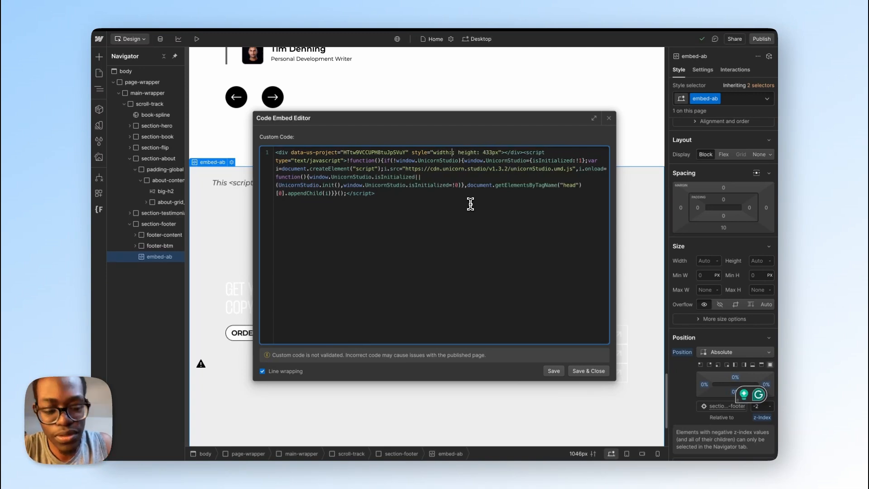
key(Return)
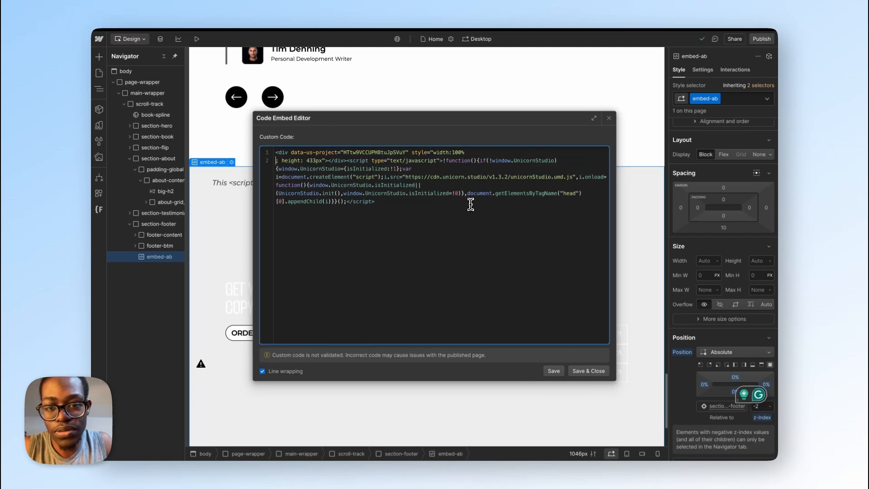
key(Return)
key(BackSpace)
key(BackSpace)
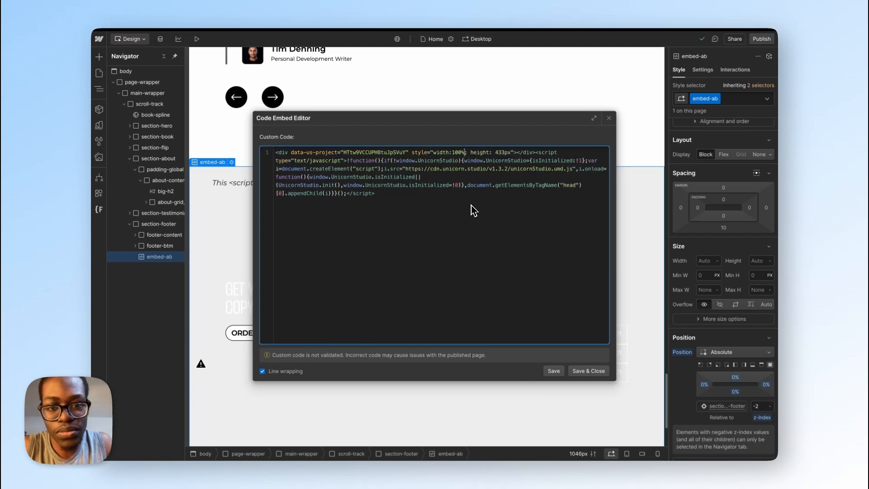
Step: Set the div's height in the embed code to 100% and save the embed
key(Right)
key(Right)
key(Right)
key(Right)
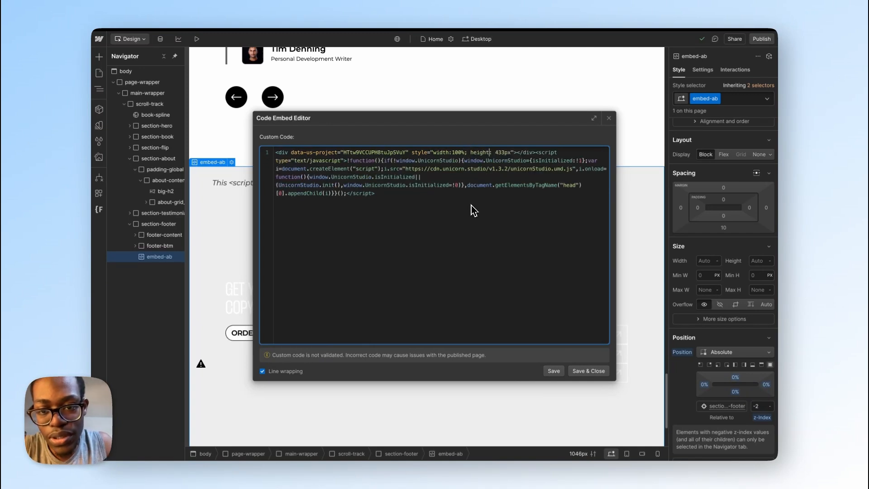
key(Right)
key(Right)
key(Right)
key(Right)
key(Right)
key(Right)
key(shift+Right)
key(shift+Right)
key(shift+Right)
key(shift+Right)
key(shift+Right)
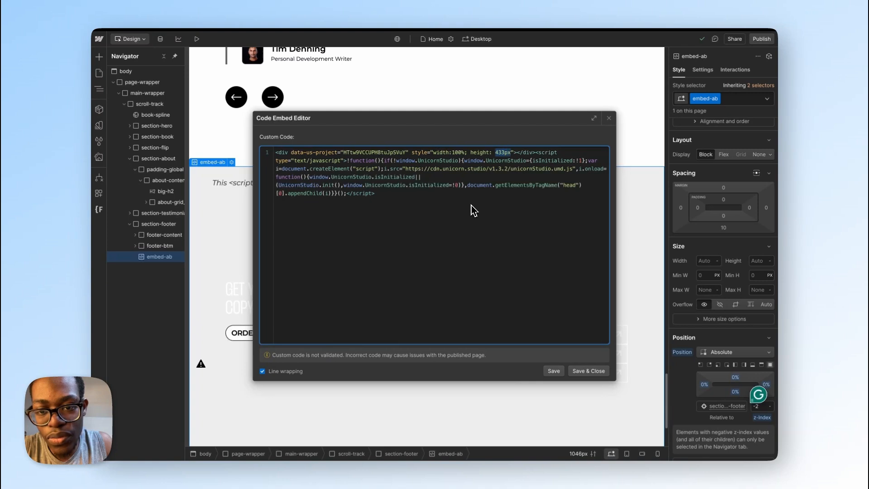
text(100%)
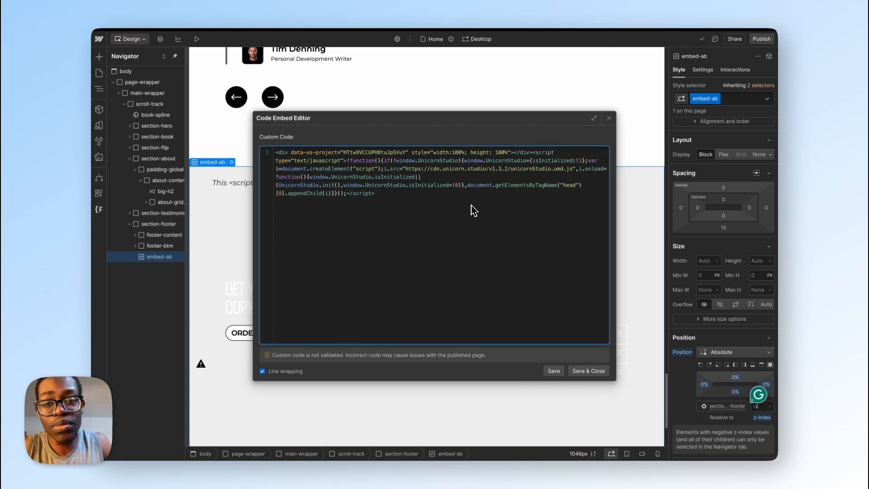
click(593, 370)
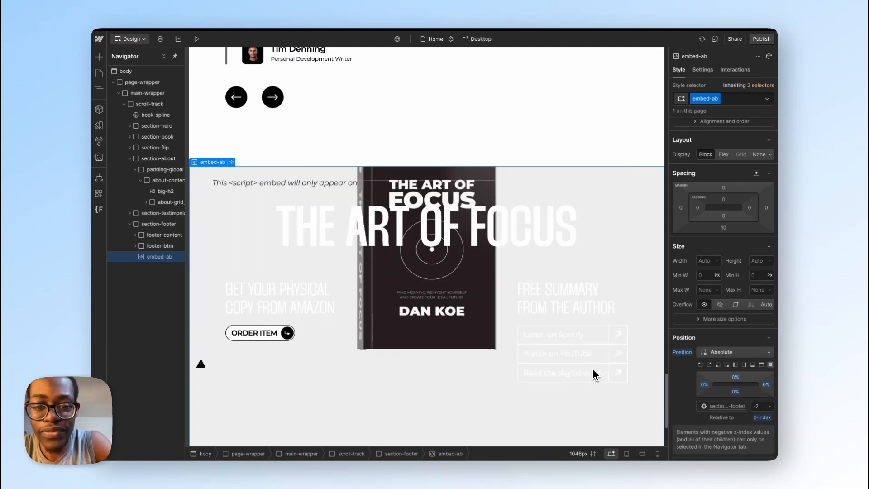
Step: Publish the site to art-of-focus.webflow.io and view the resized footer background on the live page
click(767, 41)
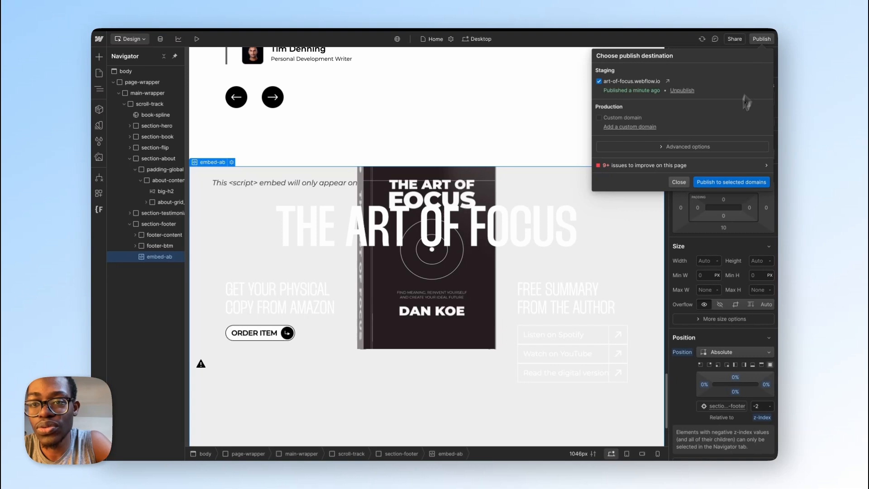
click(724, 177)
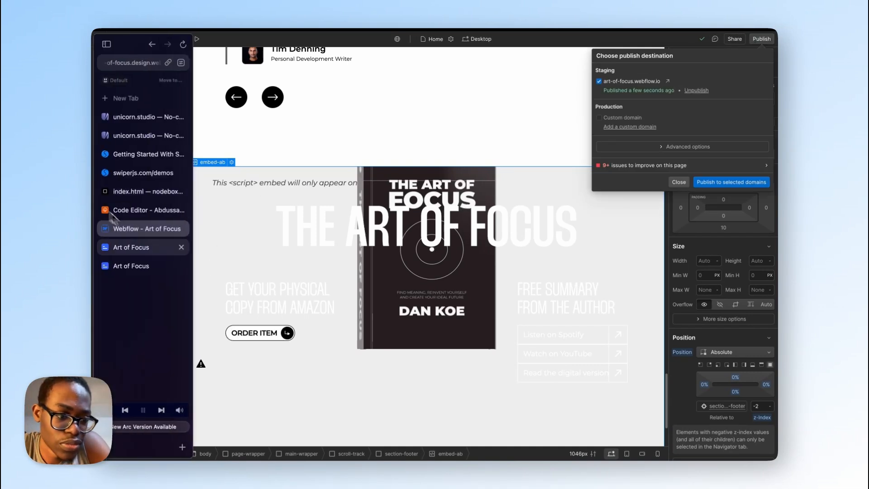
click(143, 258)
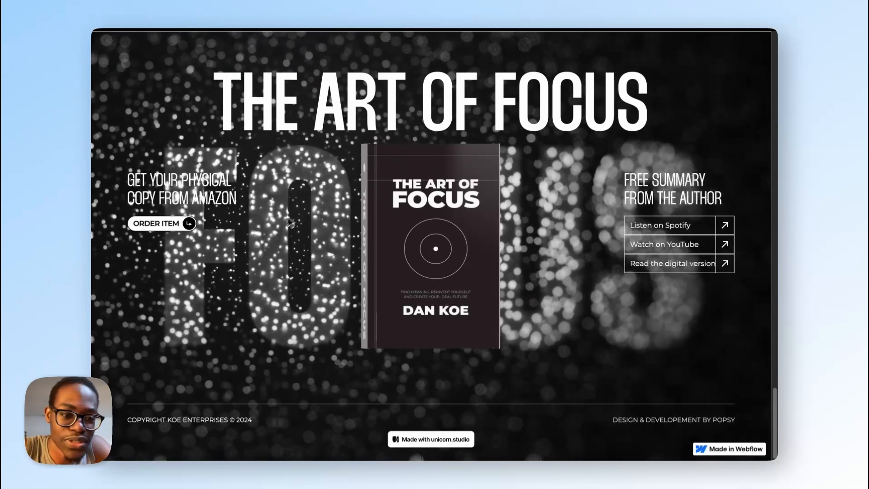
Step: Switch to the AOF bg scene in Unicorn Studio and compare the FOCUS image and Wisps layers by toggling their visibility
mouse_move(92, 205)
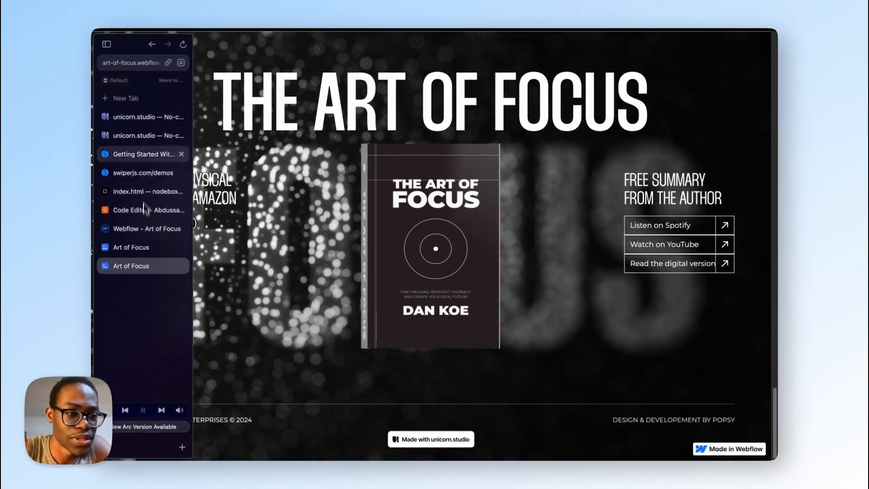
click(140, 116)
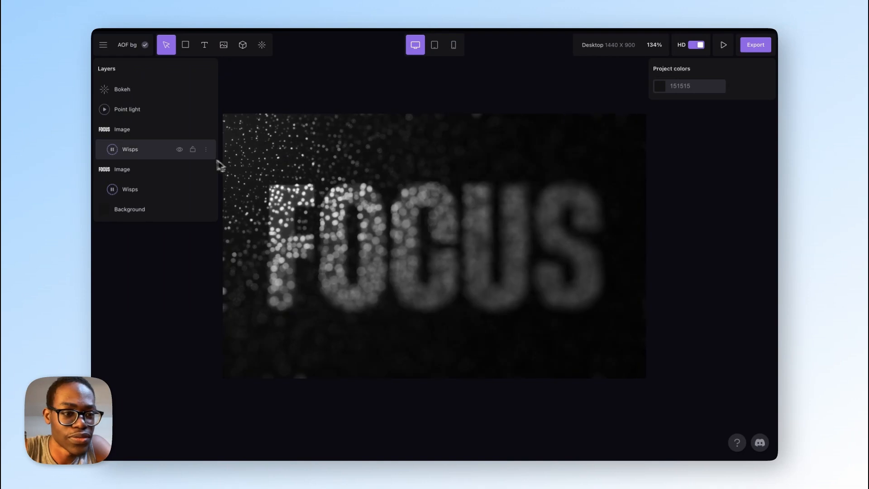
click(180, 133)
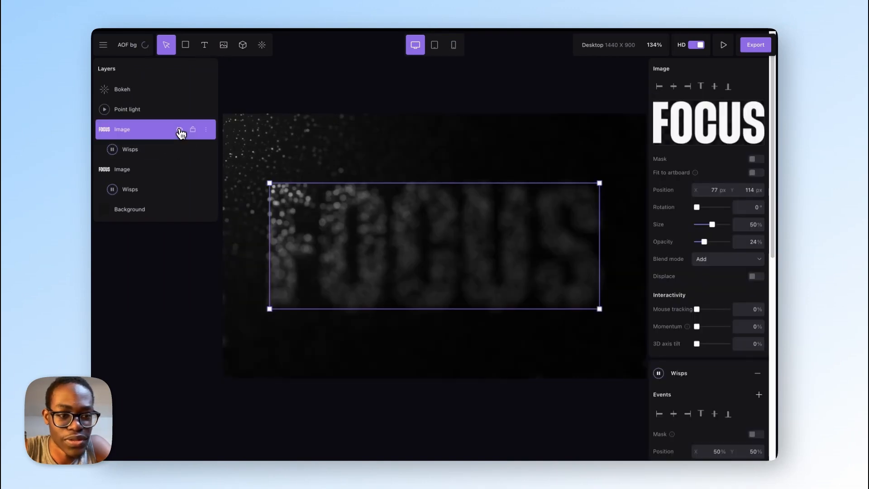
click(180, 131)
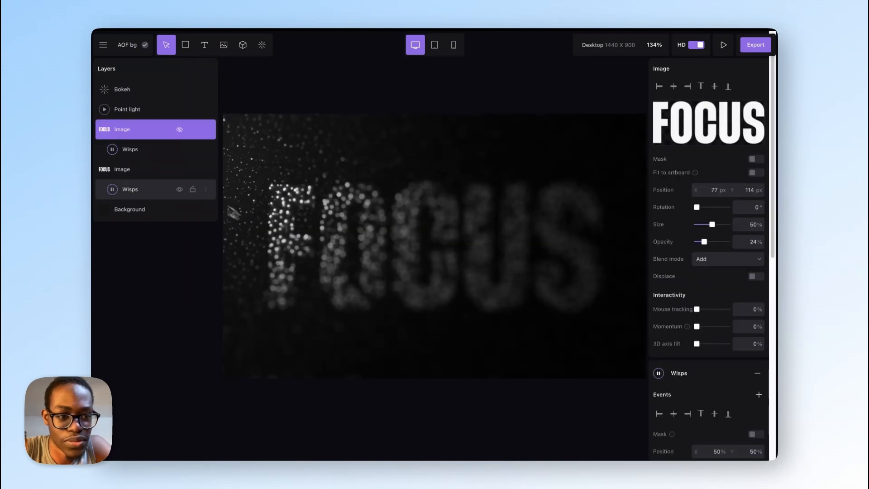
click(183, 155)
click(181, 151)
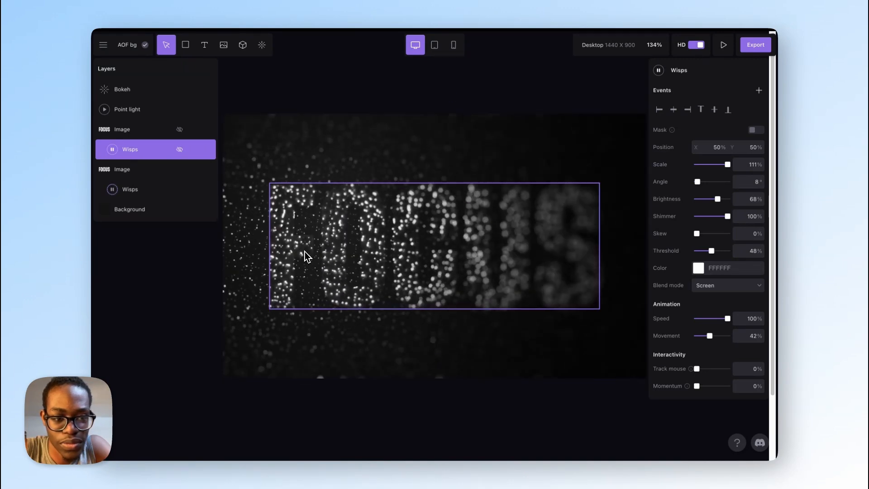
click(180, 173)
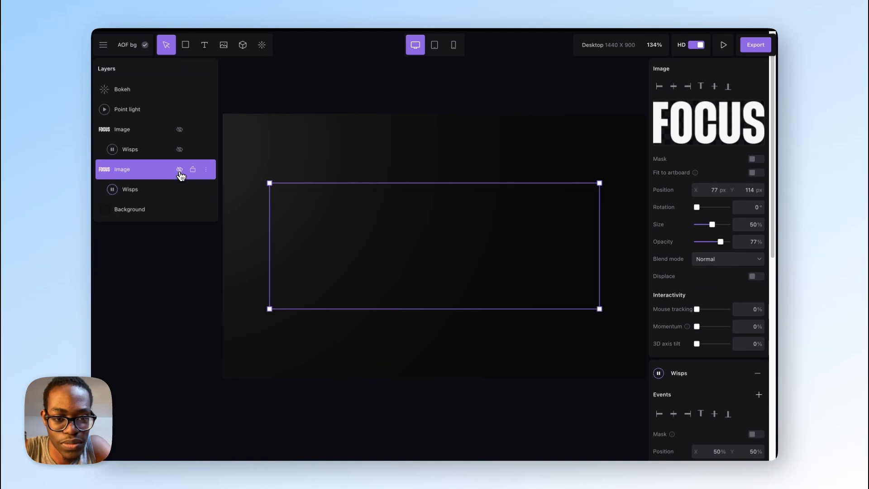
click(180, 172)
click(182, 194)
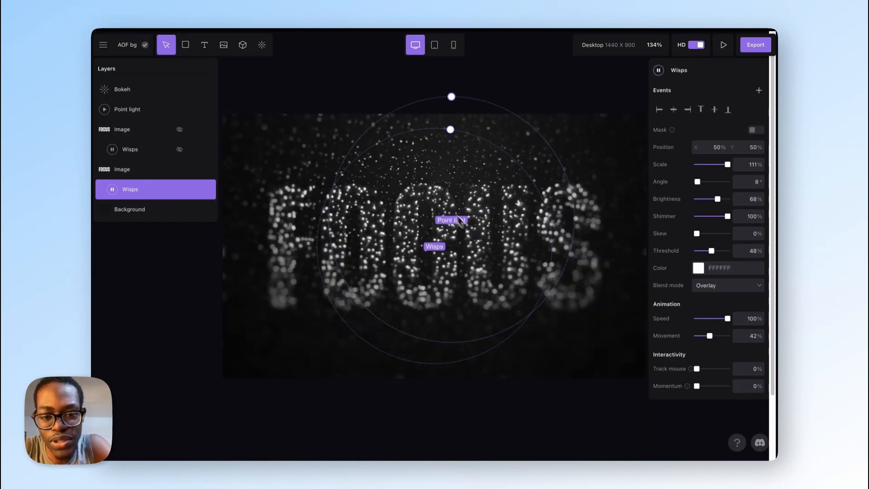
click(178, 148)
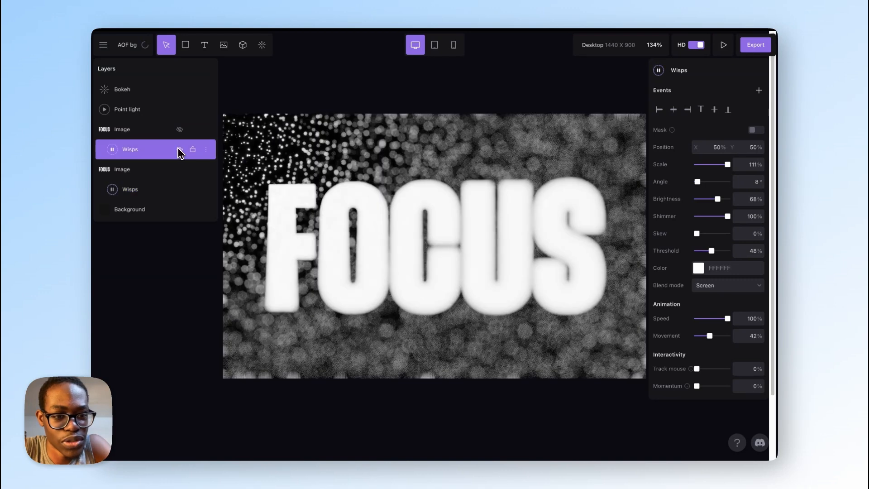
click(180, 131)
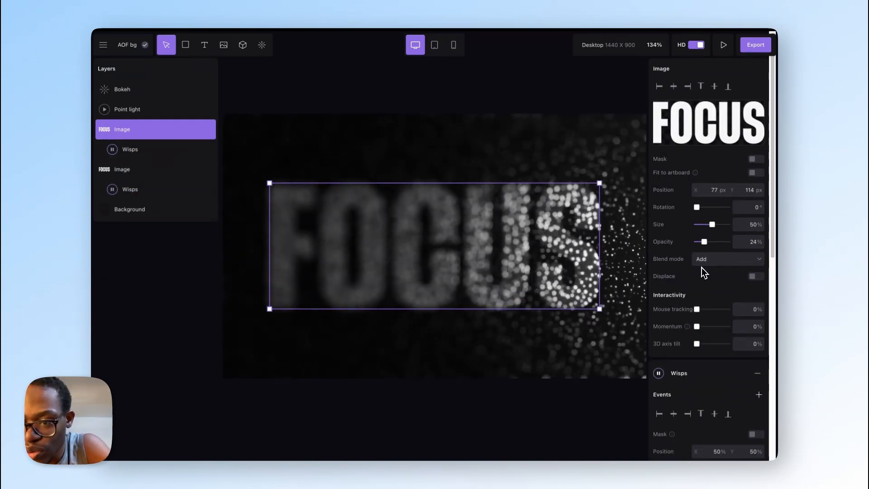
Step: Reduce the upper FOCUS image layer's opacity to 15% and hide that layer
mouse_move(701, 247)
mouse_down()
mouse_move(772, 258)
mouse_move(703, 263)
mouse_up()
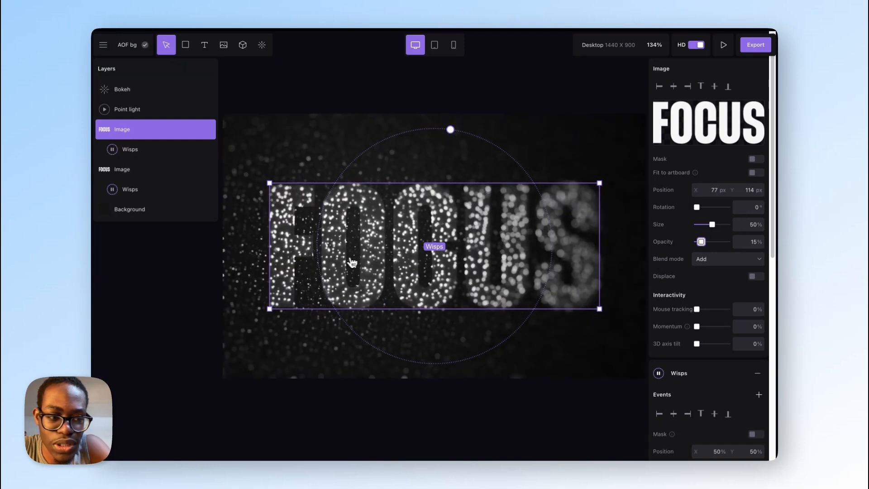
click(149, 178)
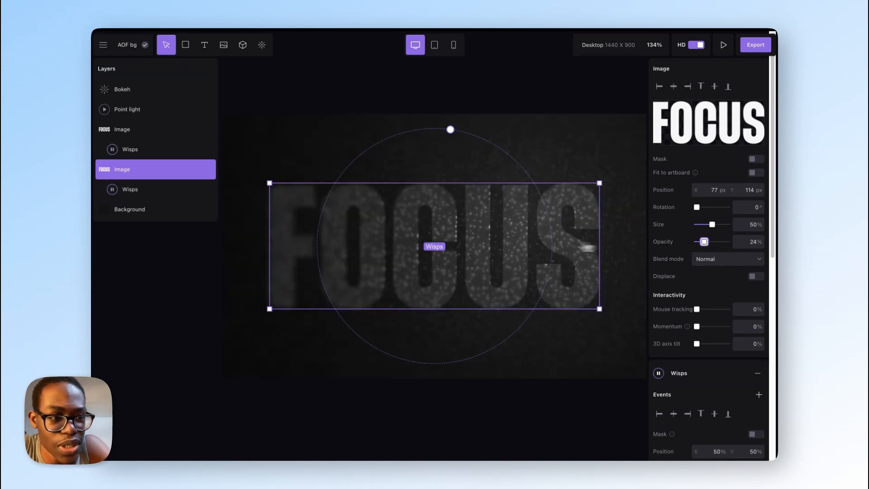
click(181, 132)
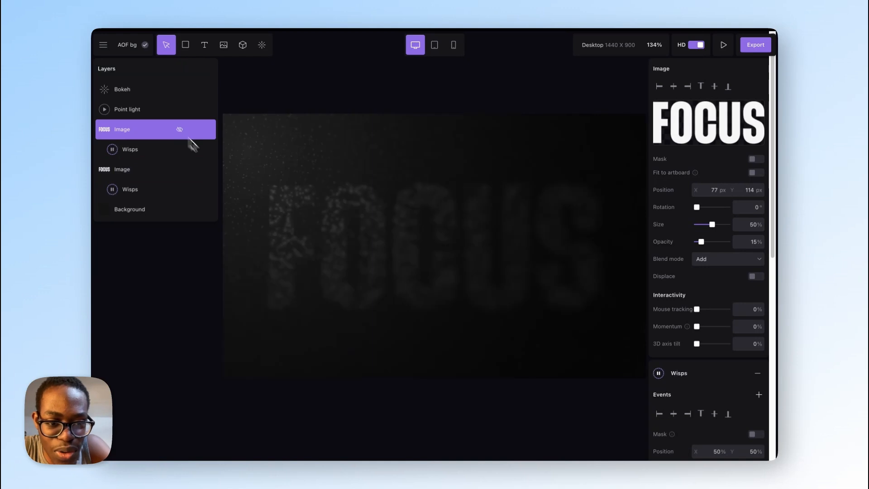
Step: Set the lower FOCUS image layer's opacity to 43% and update the scene's published embed
click(156, 176)
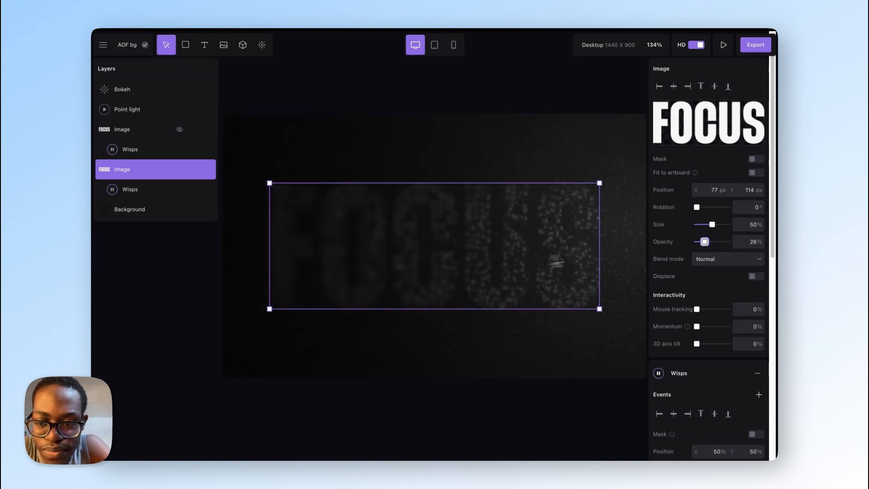
drag(707, 247, 711, 248)
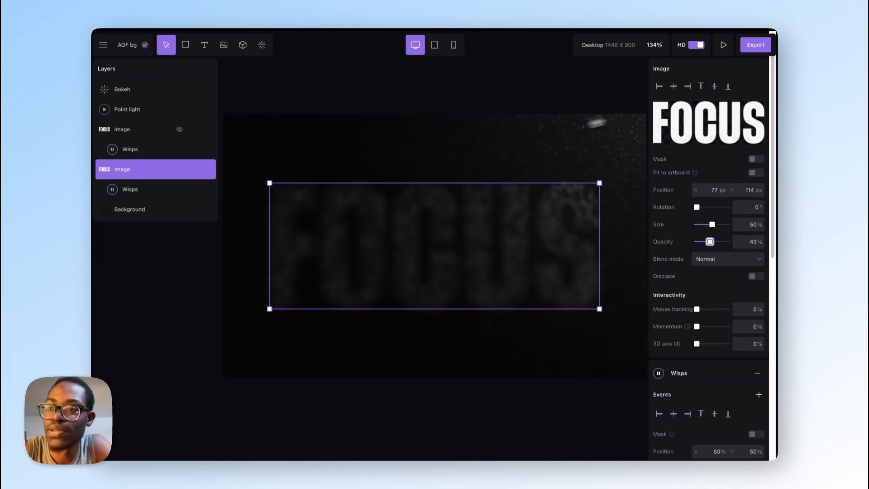
click(754, 46)
click(655, 389)
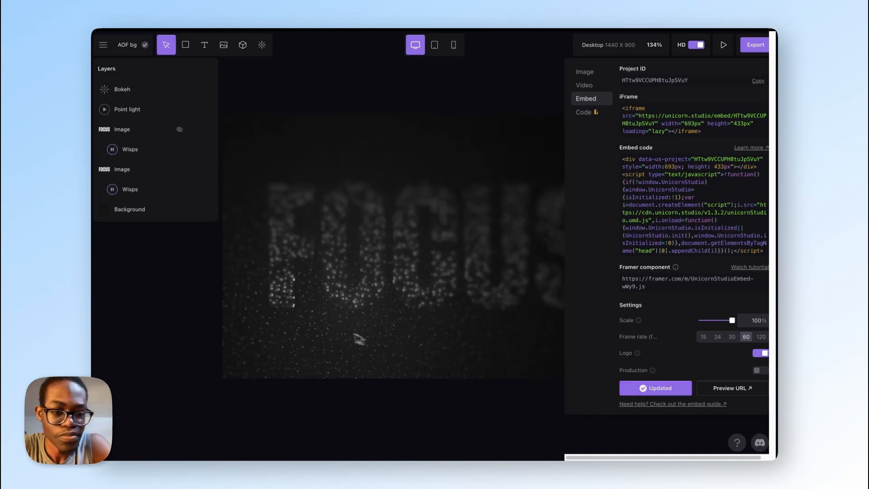
Step: Reload the live Art of Focus page and examine the footer with the updated background scene
mouse_move(94, 378)
click(139, 270)
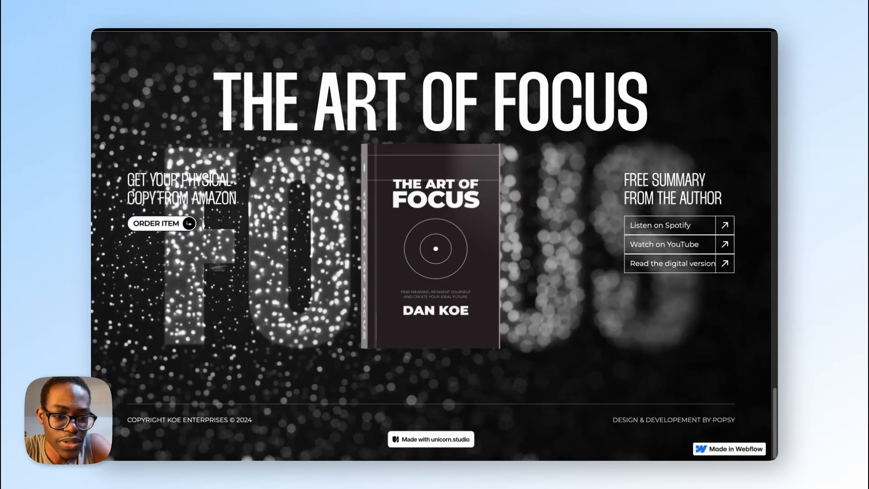
key(super+r)
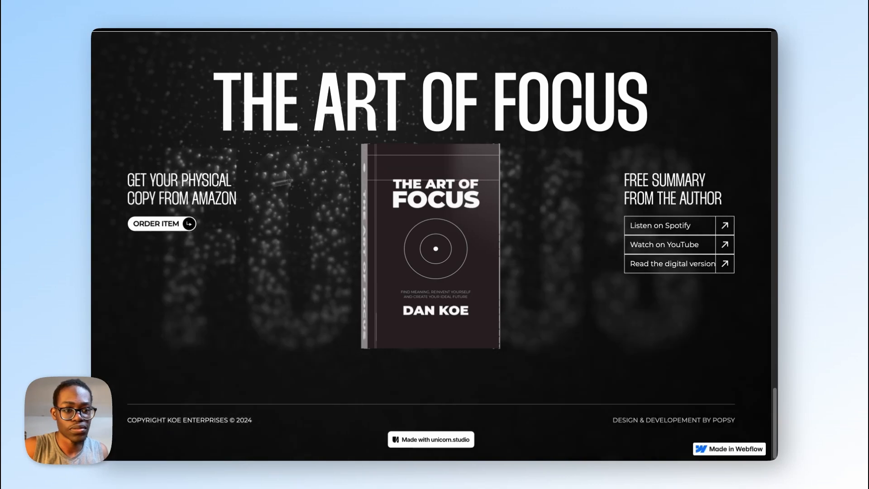
scroll(430, 271, down, 1)
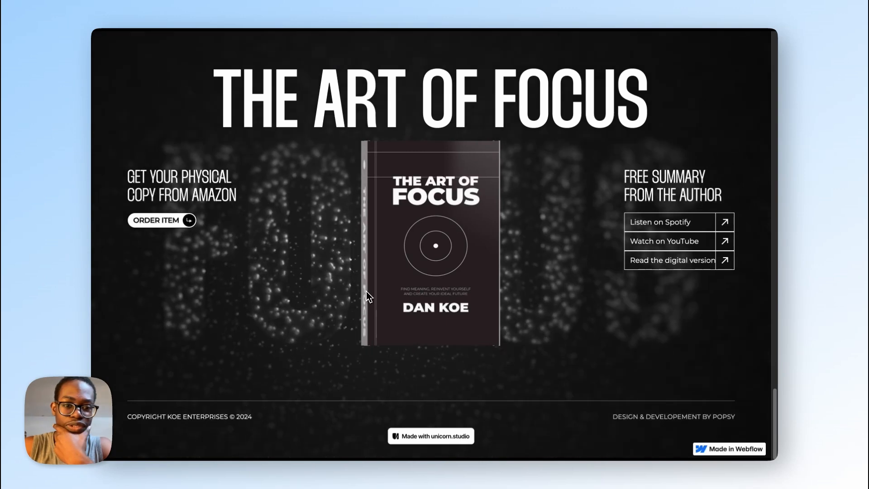
Step: Switch to the Figma design and inspect the footer layout, selecting the frame with the free summary links
key(ctrl+Right)
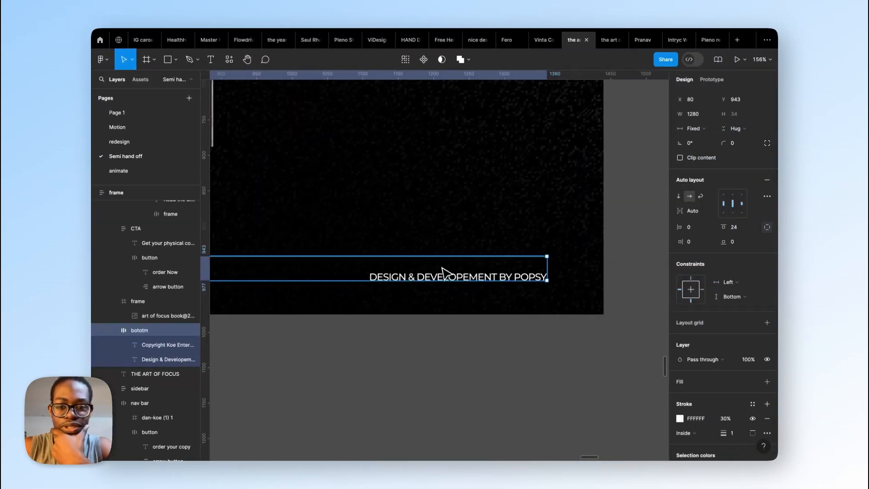
scroll(443, 270, down, 10)
scroll(424, 233, up, 8)
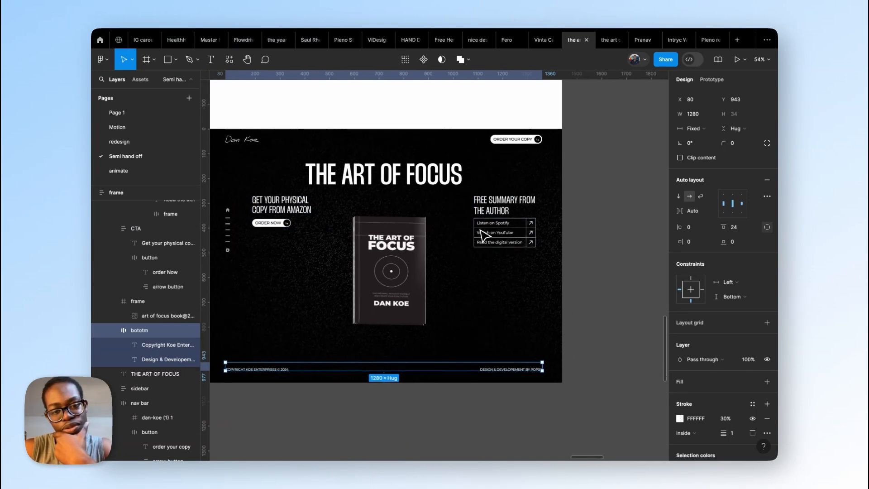
scroll(484, 231, down, 3)
click(508, 236)
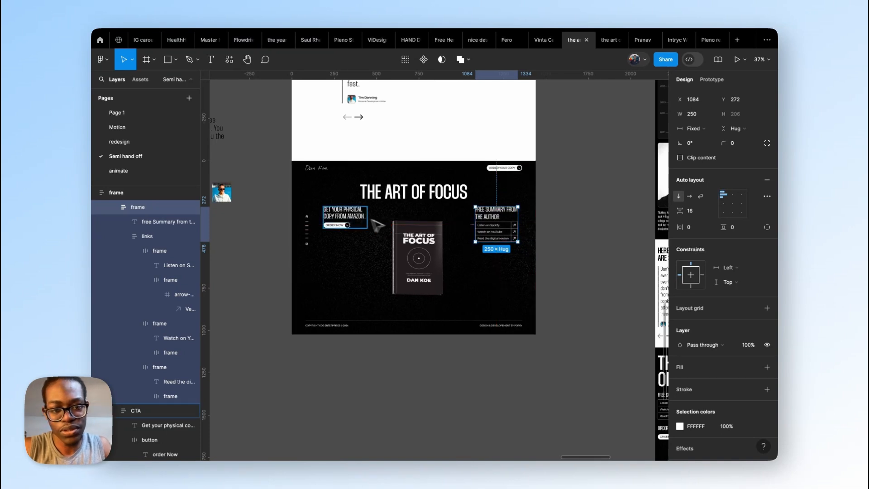
Step: Inspect the physical-copy CTA frame in the Figma footer and return to the home page in the Webflow Designer
click(356, 218)
key(ctrl+Left)
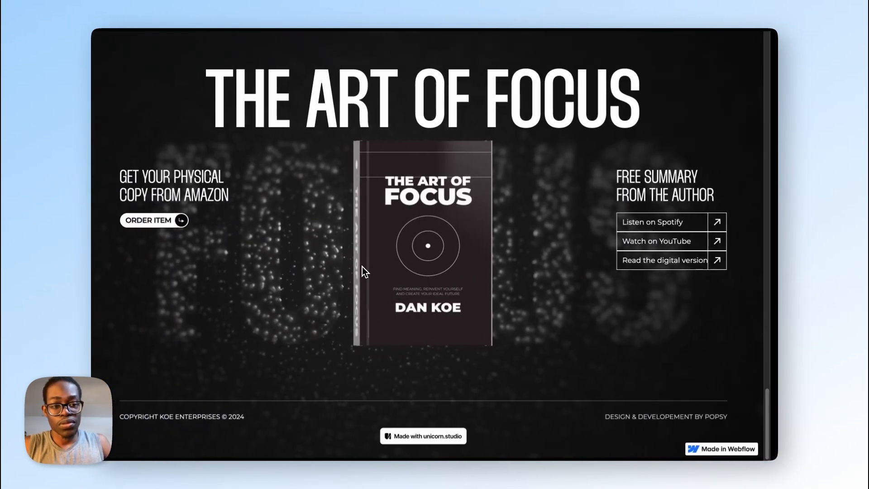
mouse_move(89, 189)
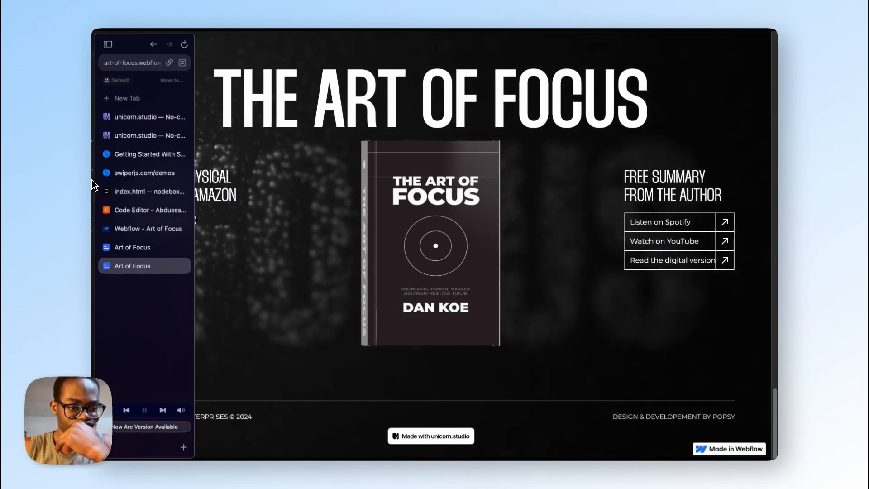
click(134, 229)
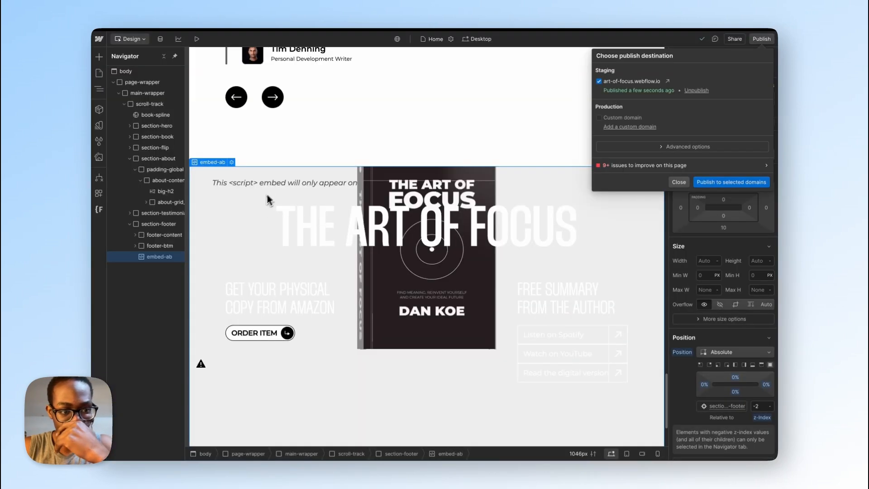
Step: Set the max width of the footer-cta block inside footer-content to 50 rem, checking the Figma footer layout for reference
click(159, 245)
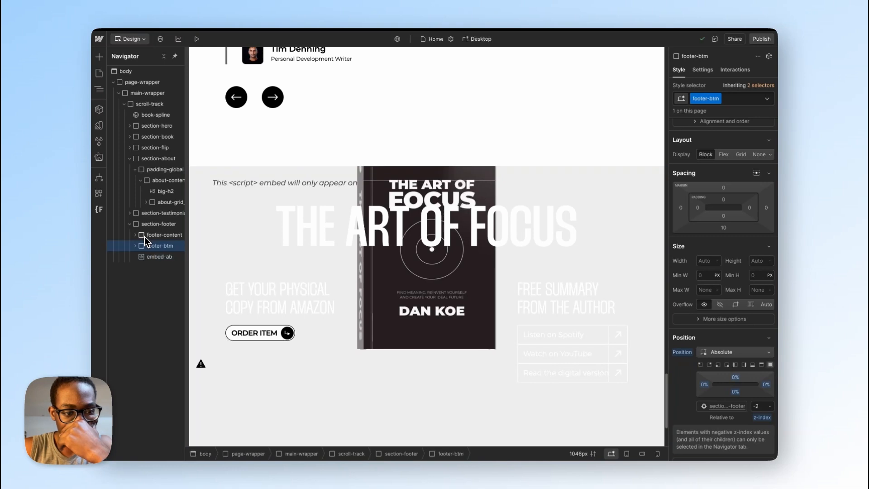
click(148, 235)
click(136, 235)
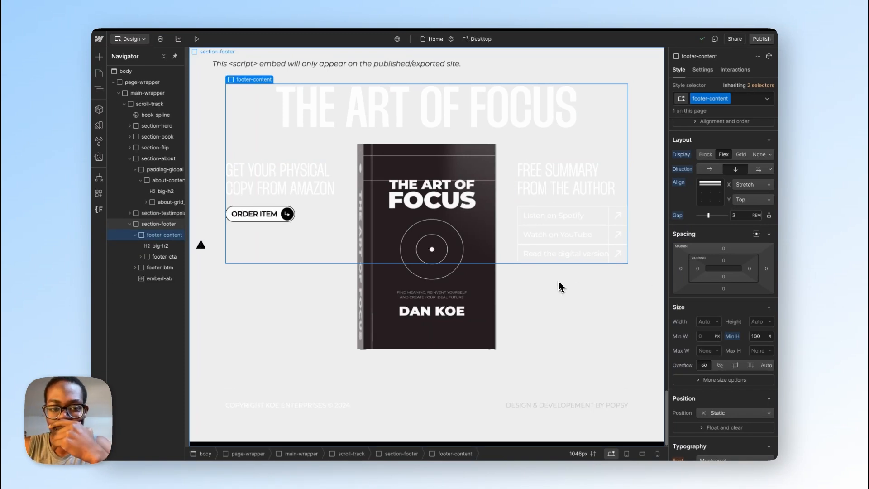
click(163, 257)
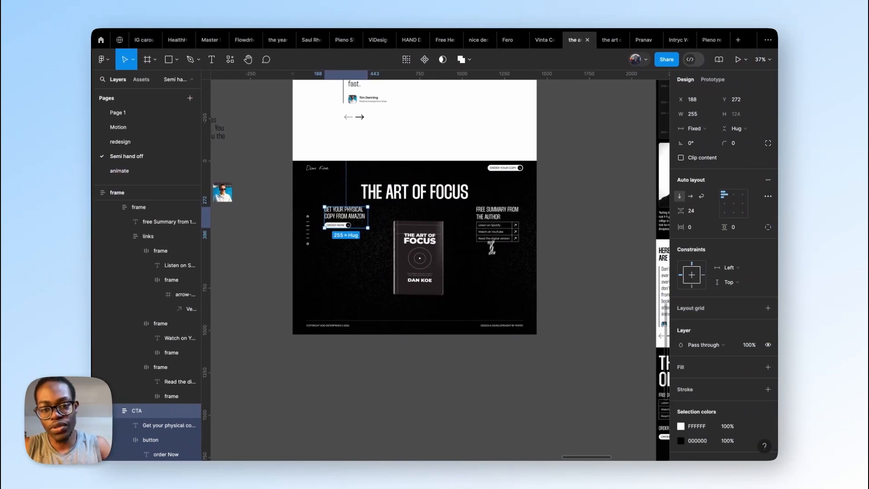
shift+click(538, 224)
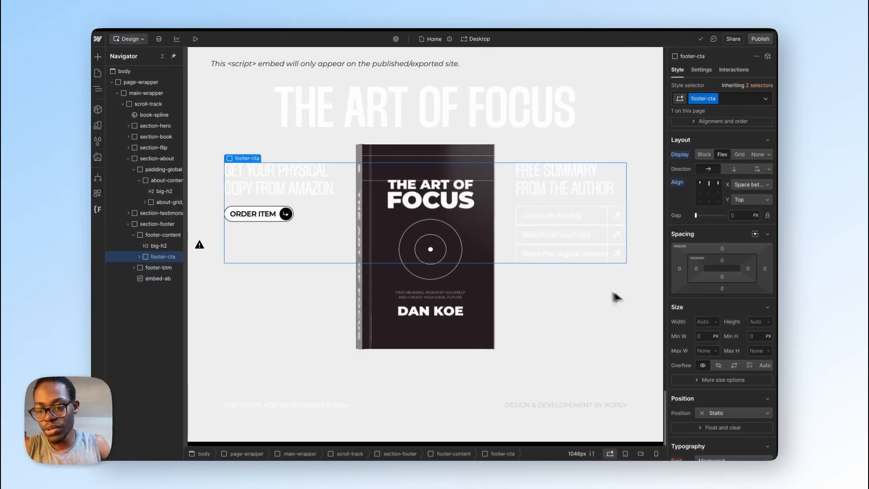
click(710, 352)
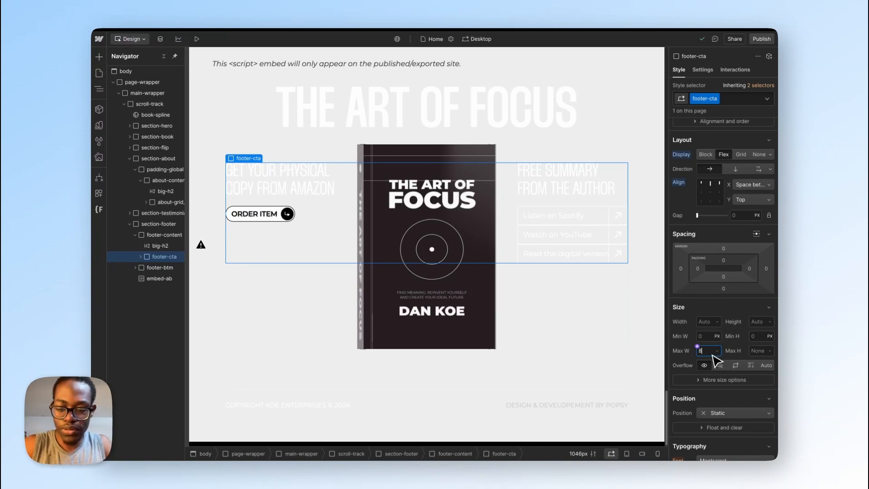
text(50rem)
key(Return)
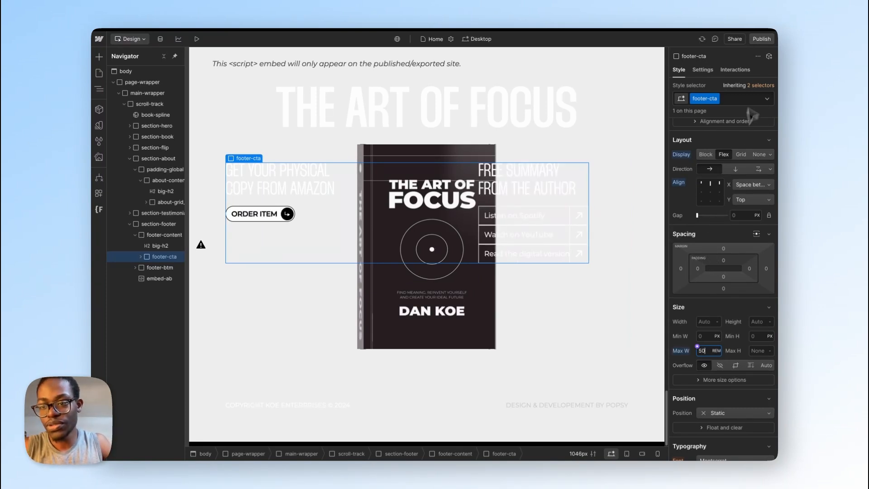
Step: Raise the footer-cta block's max width stepwise to 56 rem
key(Up)
key(Up)
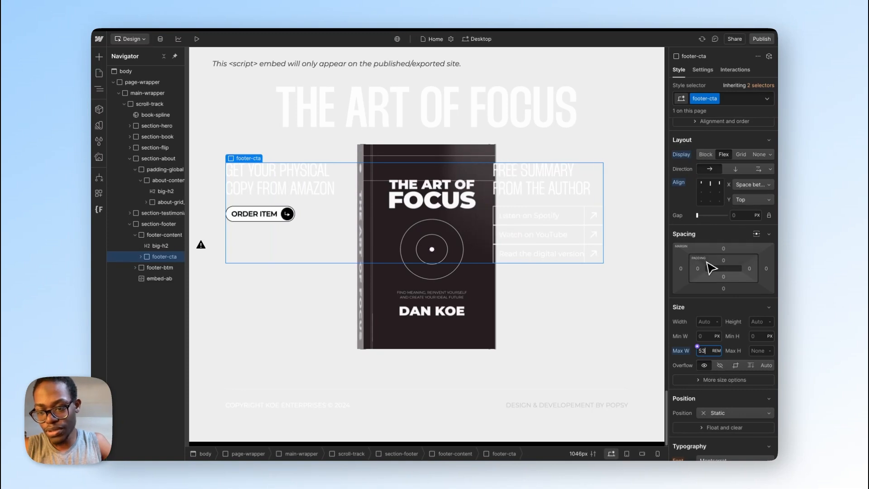
key(Up)
key(Up)
key(Up)
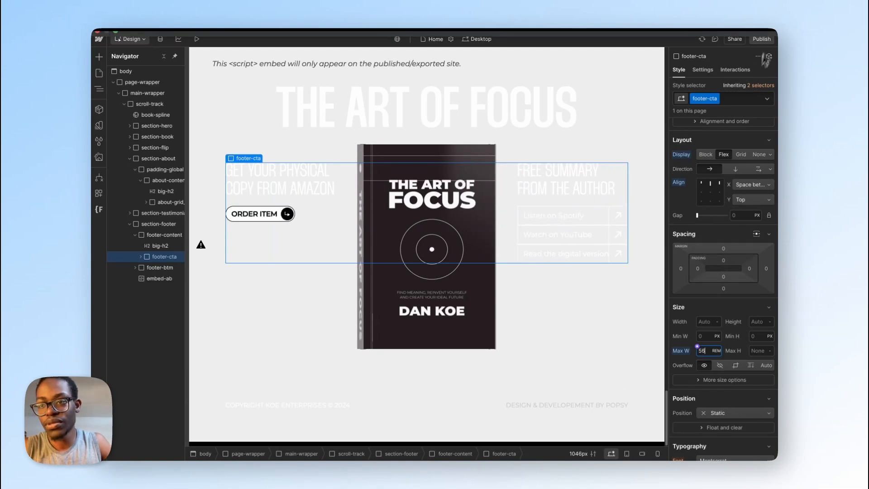
Step: Publish the site to the staging domain and reload the live page to check the footer columns' placement
click(761, 40)
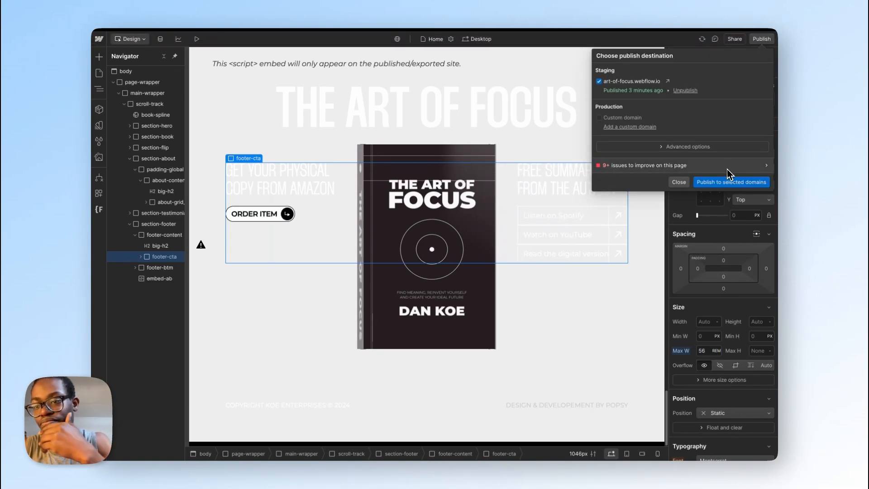
click(729, 183)
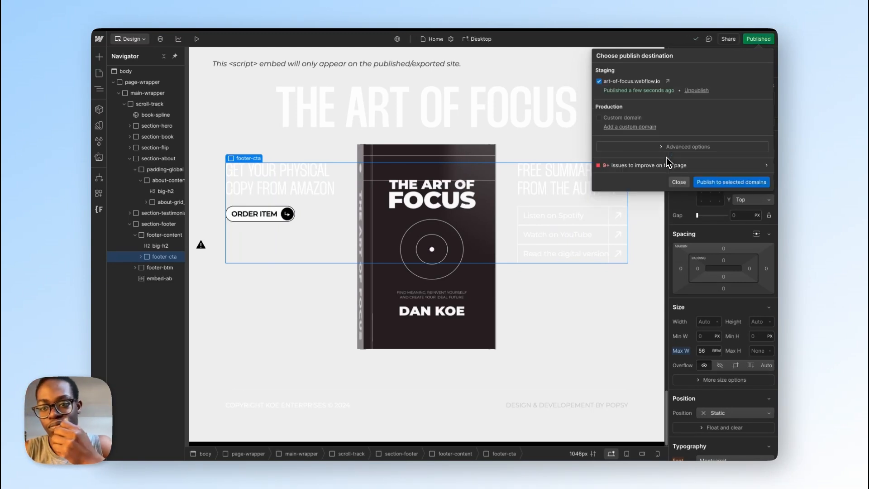
mouse_move(94, 274)
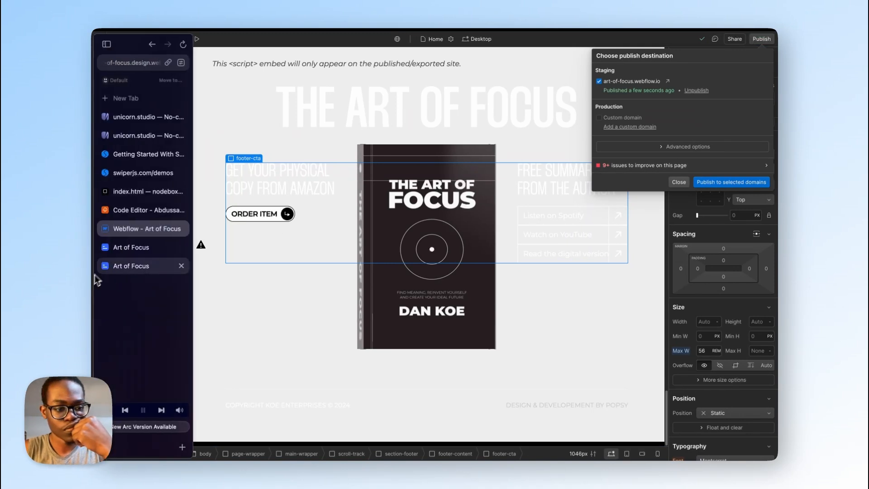
click(127, 267)
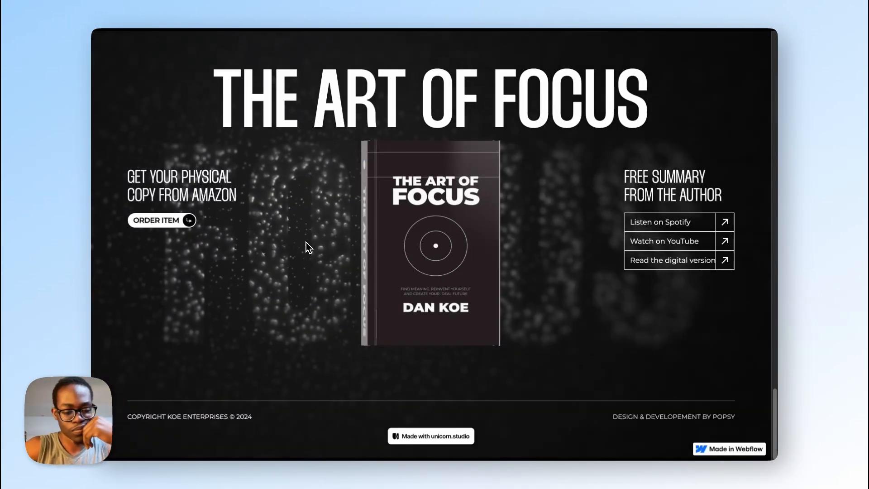
key(super+r)
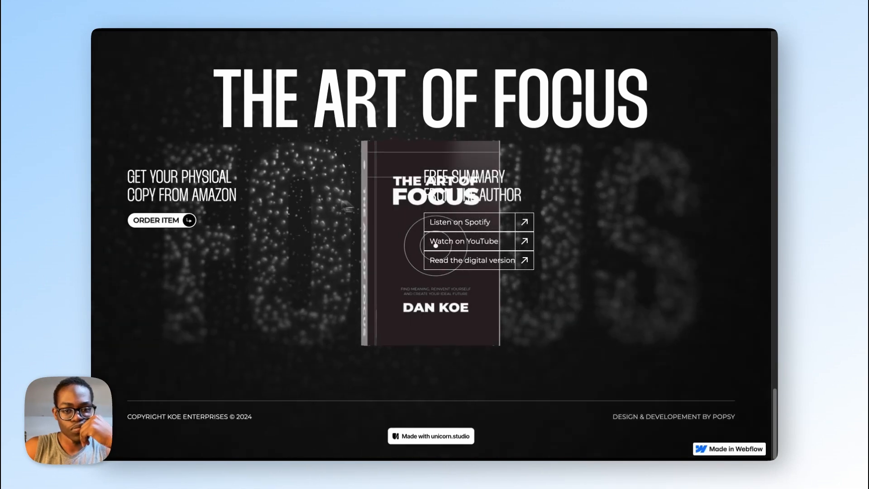
Step: Try centring the footer-content block's children horizontally in the Webflow Designer, and restore the Stretch alignment
mouse_move(95, 226)
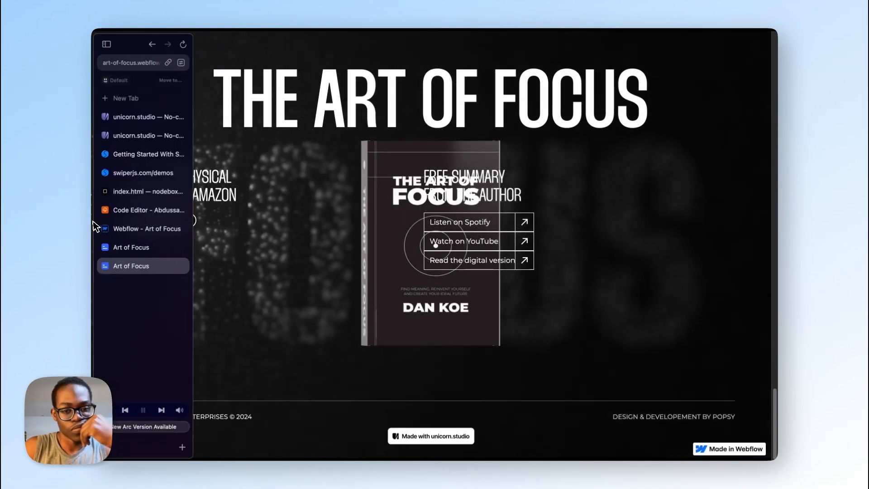
click(140, 230)
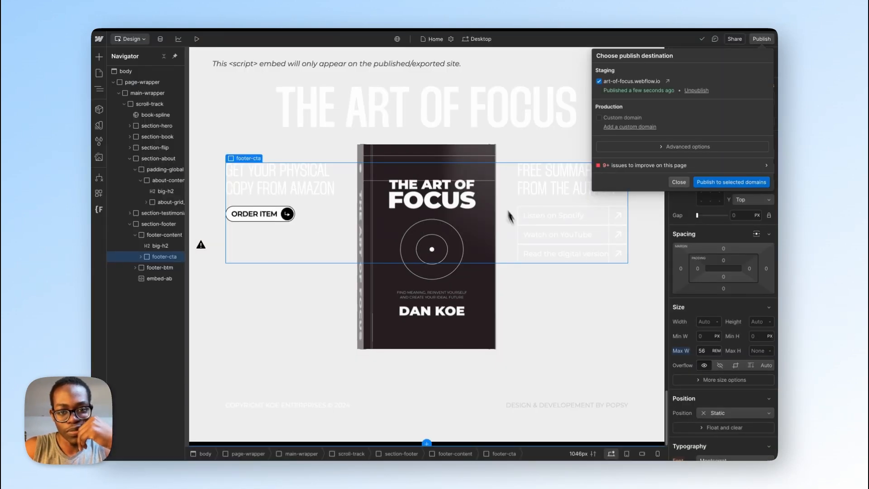
click(161, 237)
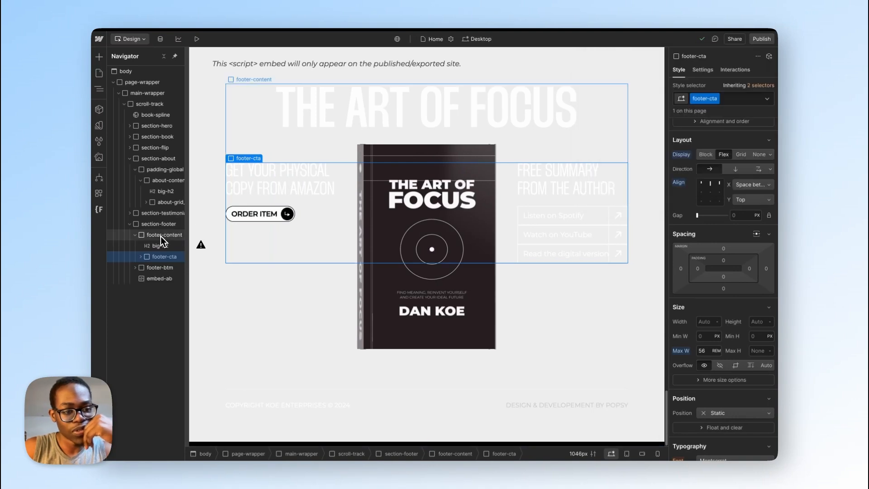
click(160, 239)
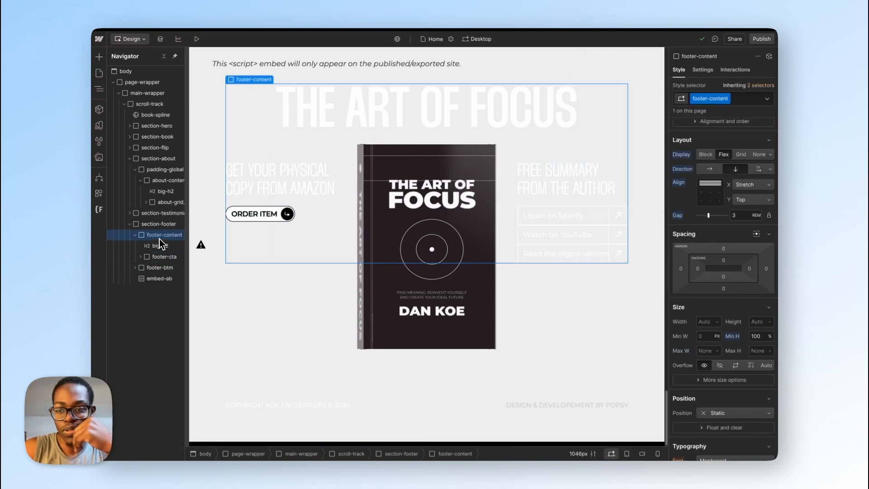
click(746, 185)
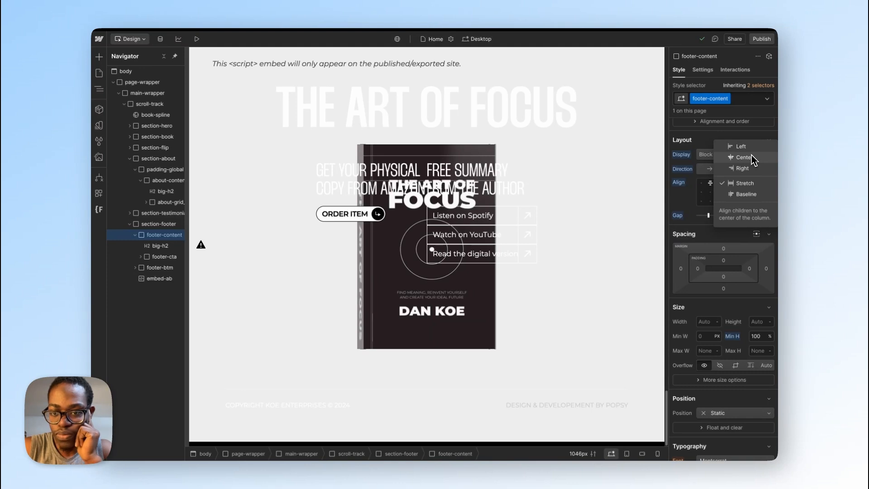
click(748, 184)
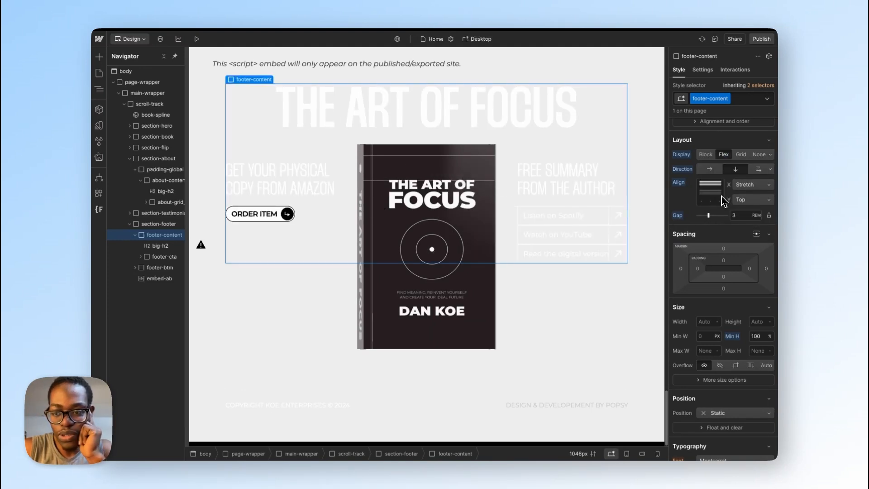
Step: Set the footer-content block's max width to 56 rem and remove the max width from the footer-cta block inside it
click(159, 258)
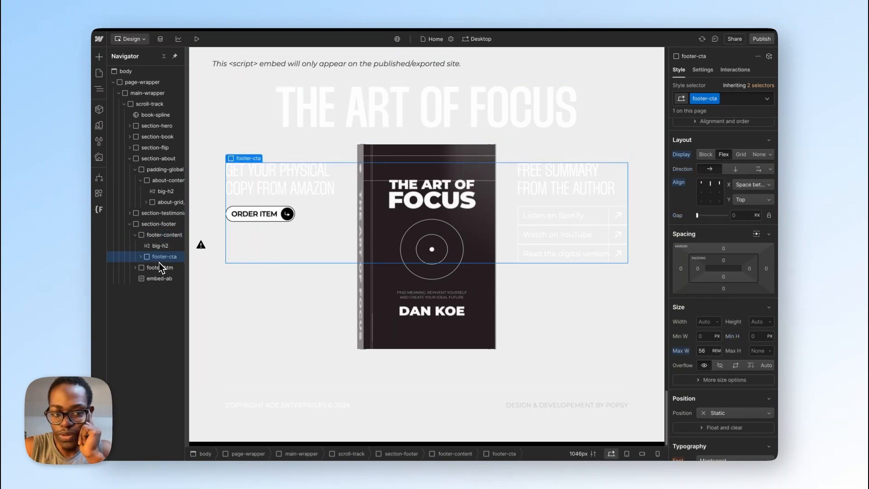
click(157, 236)
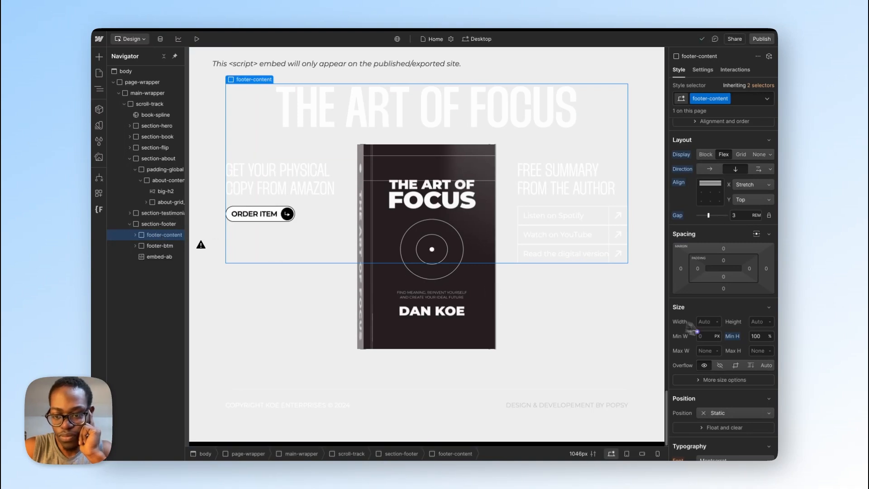
click(708, 350)
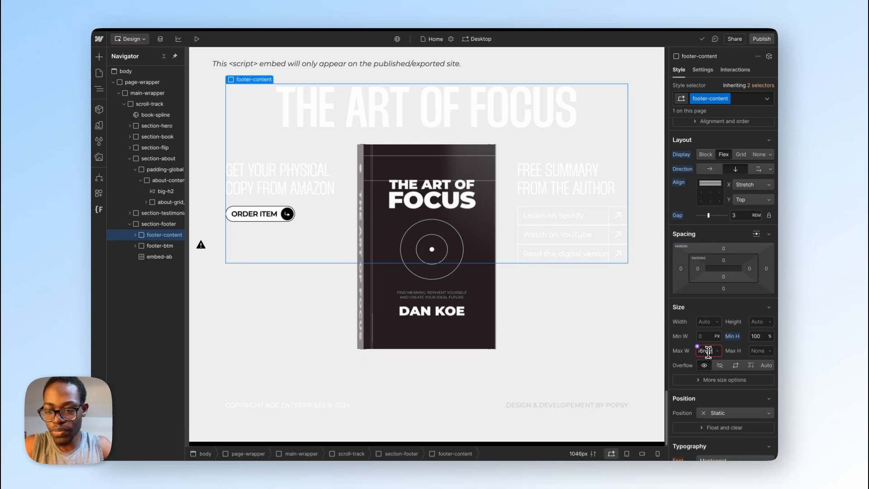
text(56)
key(Return)
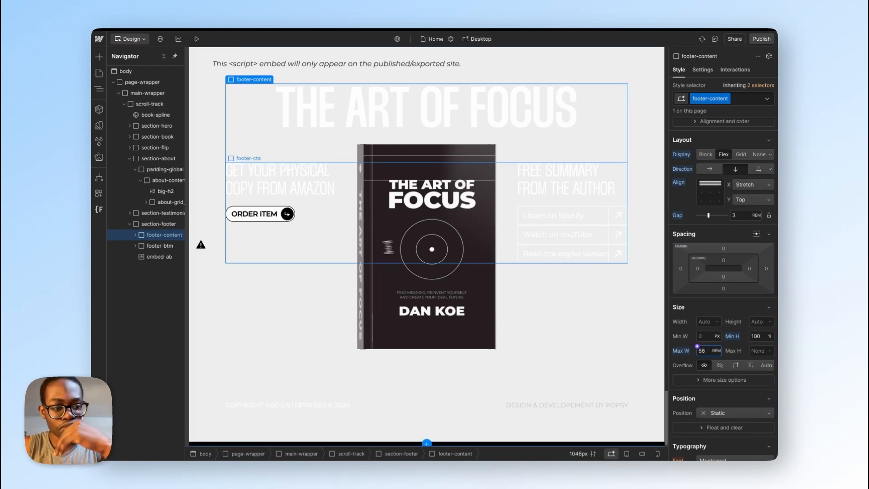
click(340, 240)
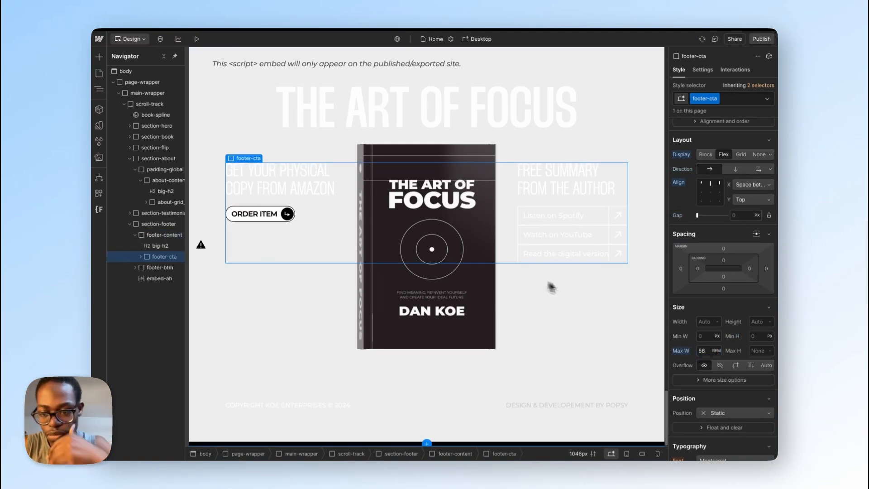
alt+click(683, 353)
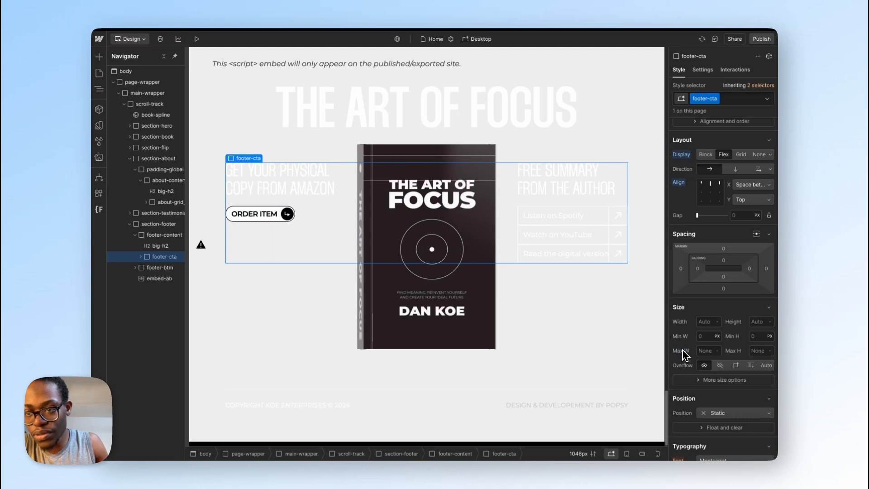
Step: Republish the site to staging and reload the live page to examine the footer with the width limit on footer-content
click(761, 39)
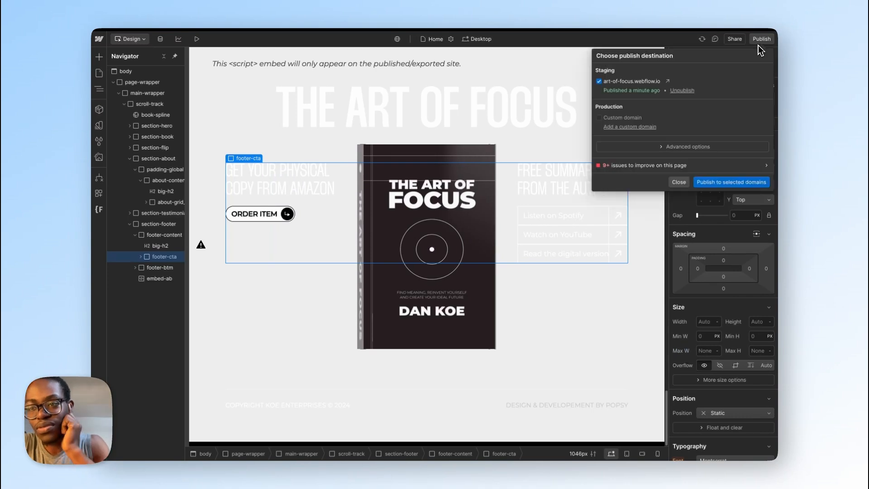
click(730, 182)
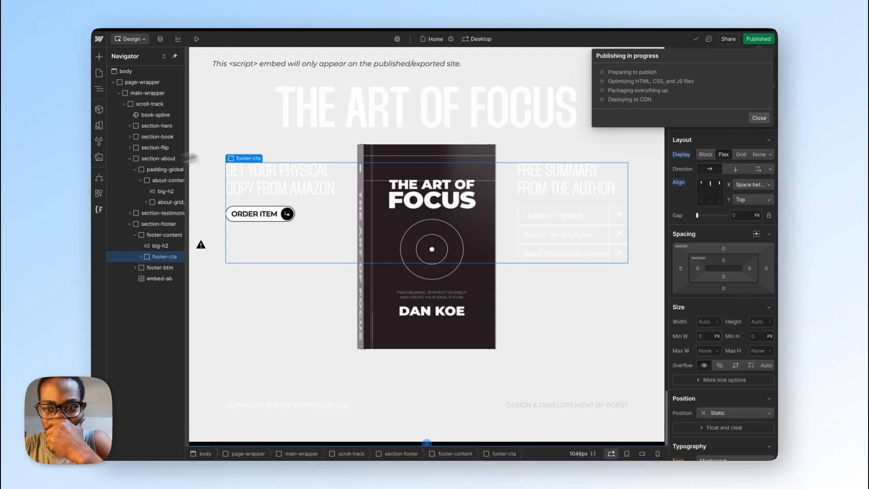
mouse_move(94, 208)
click(136, 265)
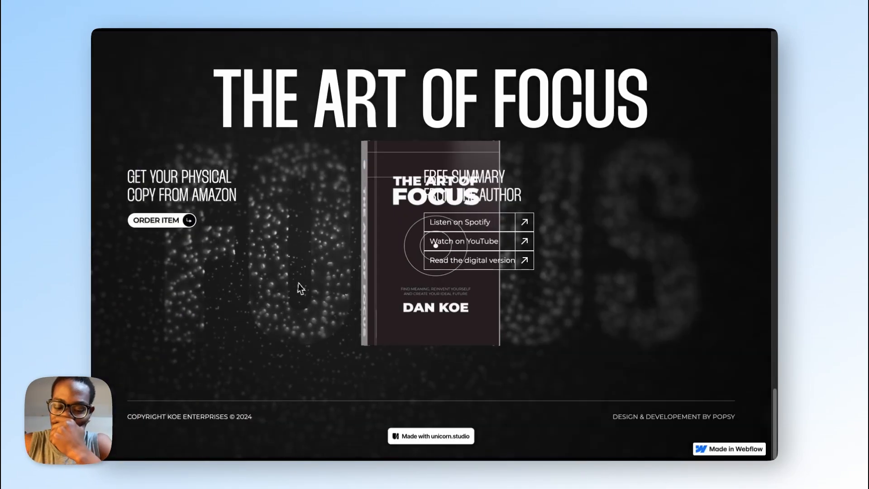
key(super+r)
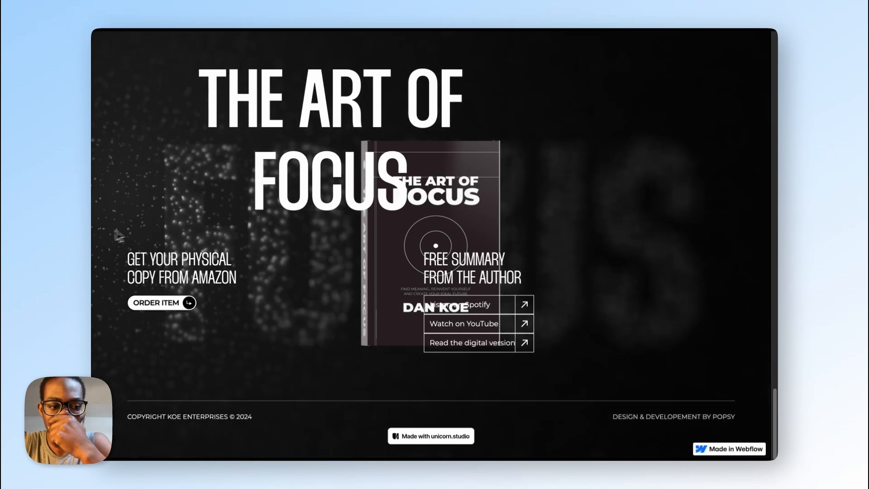
Step: Return to the Webflow Designer and remove the max width from the footer-content block
mouse_move(95, 242)
click(169, 230)
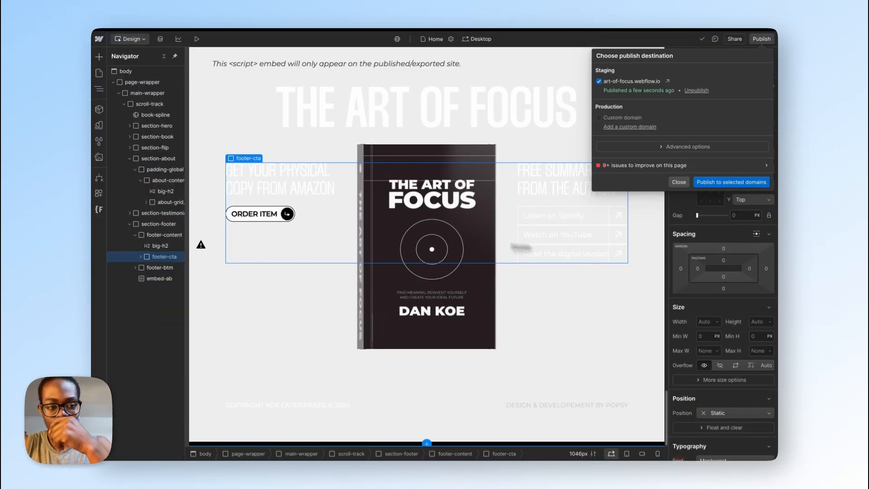
click(160, 238)
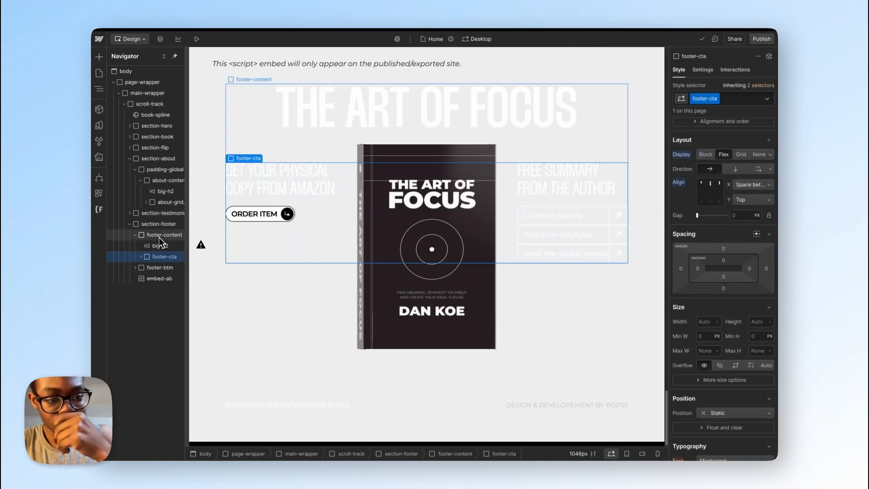
click(159, 236)
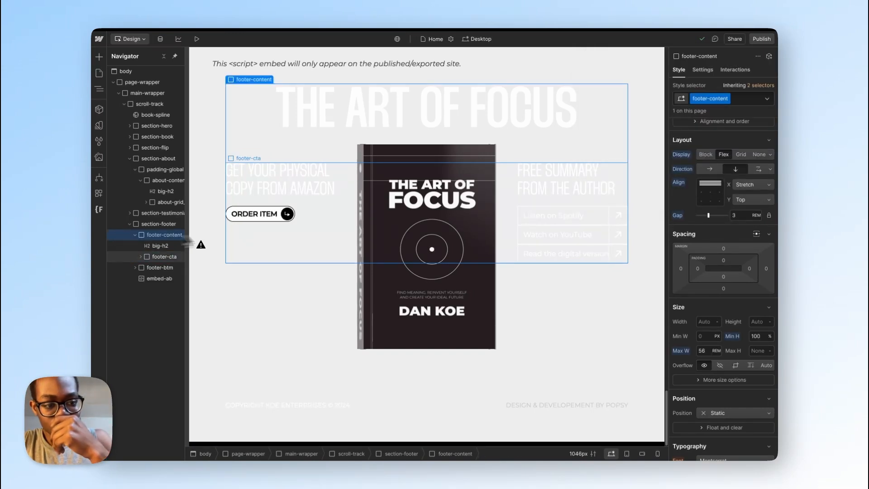
alt+click(683, 351)
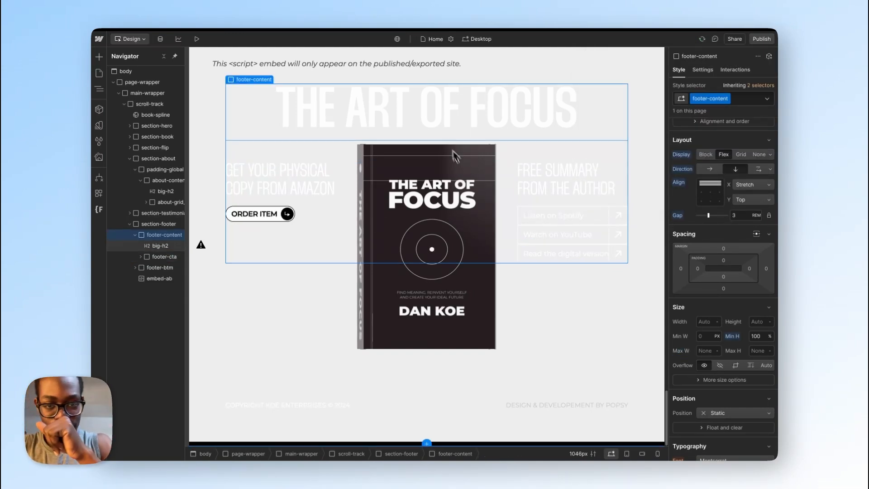
Step: Centre the footer-content block's children horizontally by setting its X alignment to Center
click(352, 196)
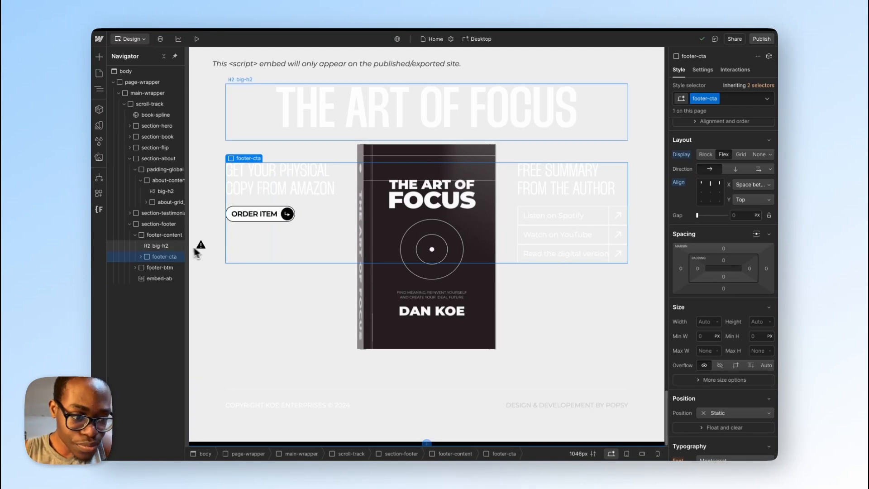
click(162, 235)
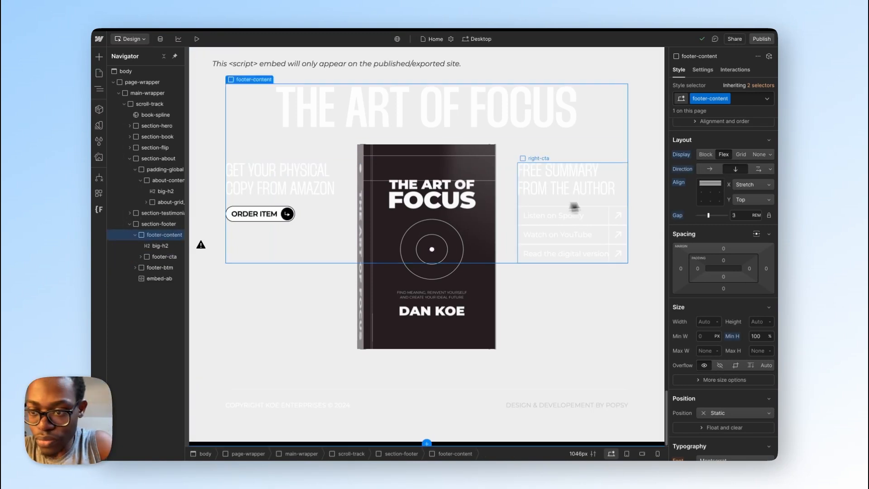
click(739, 185)
click(742, 158)
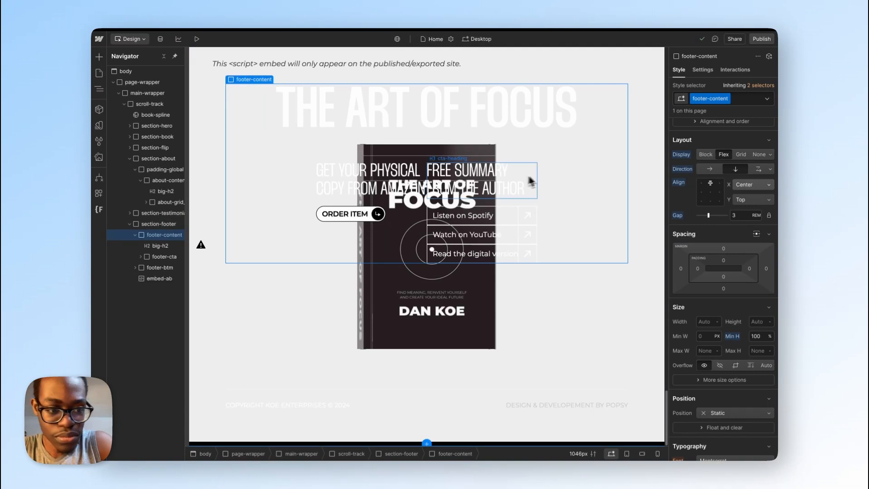
Step: Set the footer-cta block's width to 100% and its max width to 56 rem
click(401, 248)
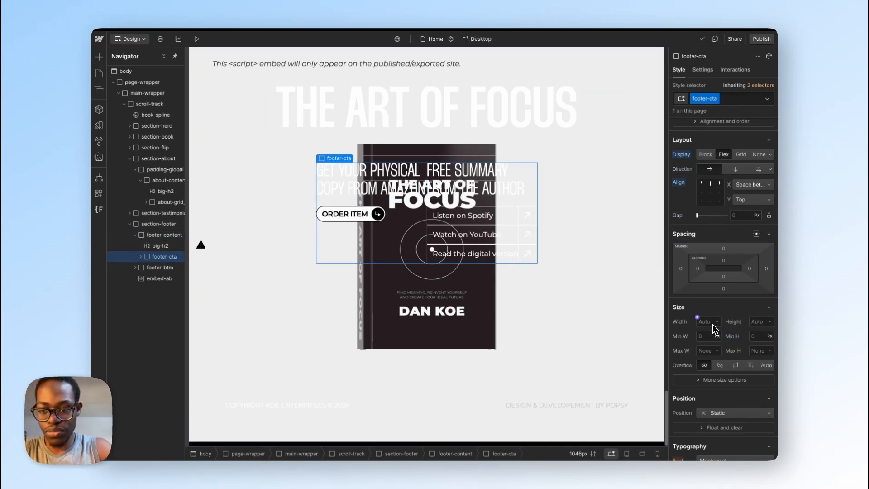
click(705, 351)
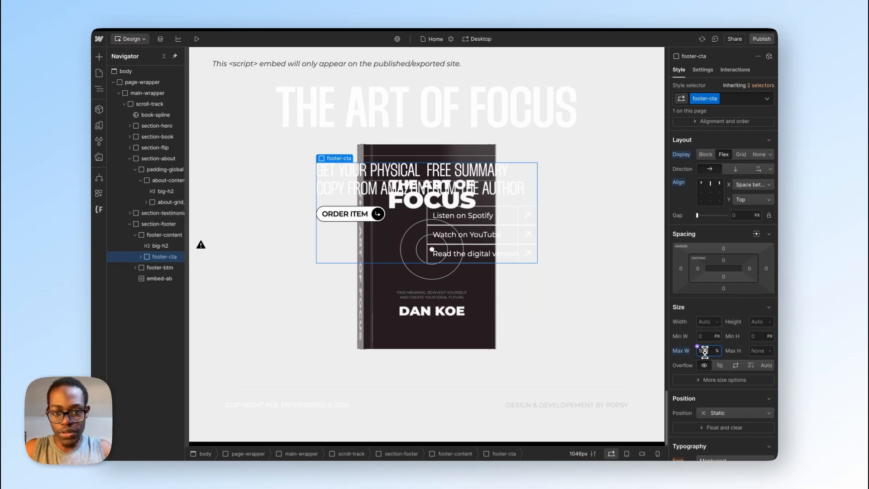
text(100)
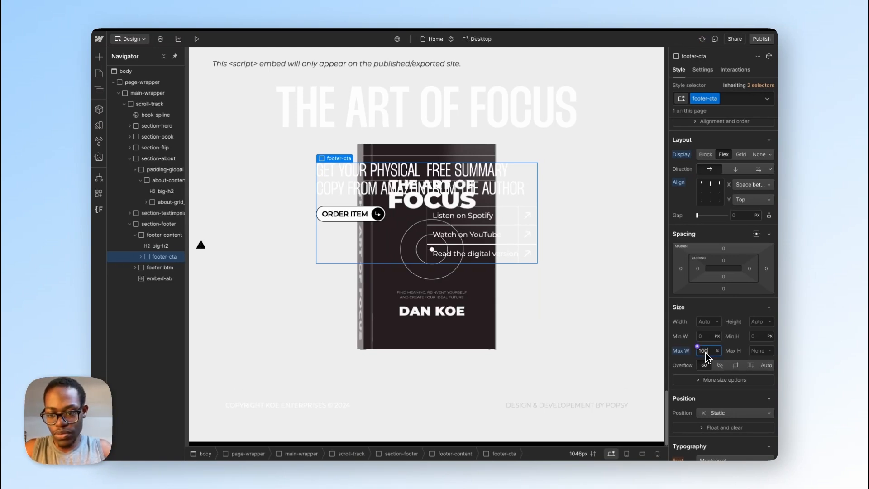
click(709, 322)
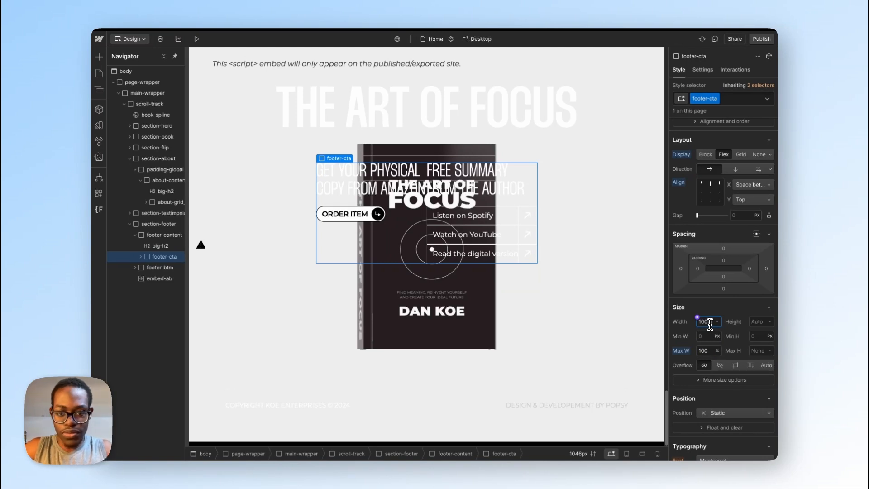
text(100)
key(Return)
click(705, 350)
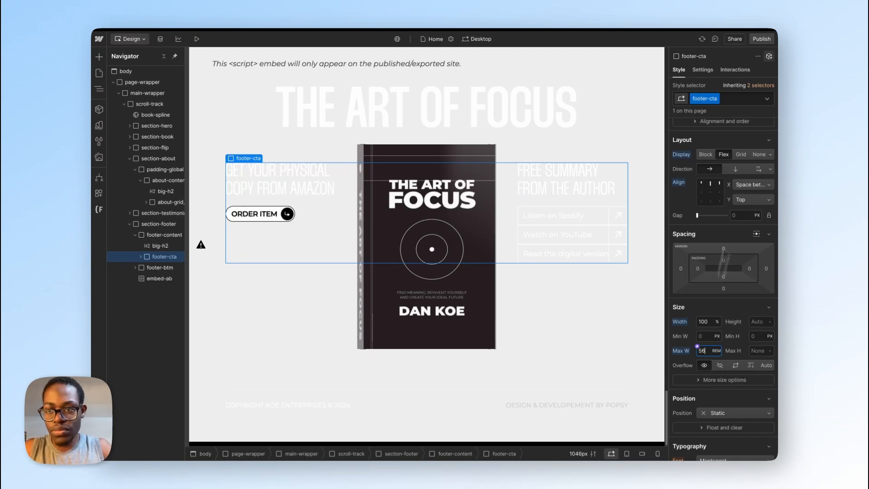
Step: Republish the site to staging and reload the live page to examine the footer heading and columns around the book
click(762, 39)
click(738, 182)
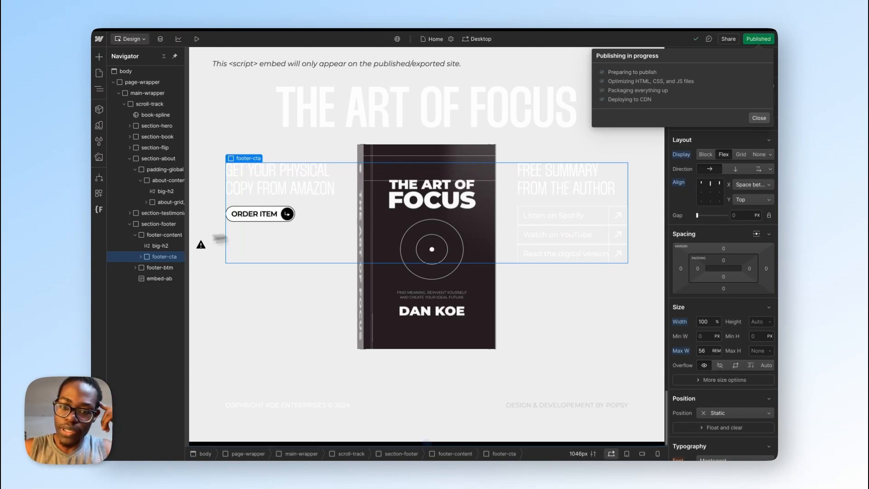
mouse_move(92, 285)
click(131, 249)
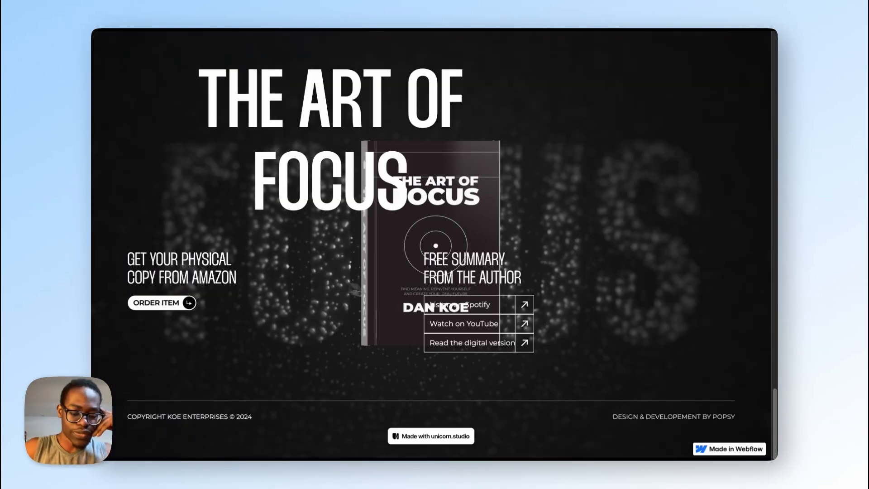
key(super+r)
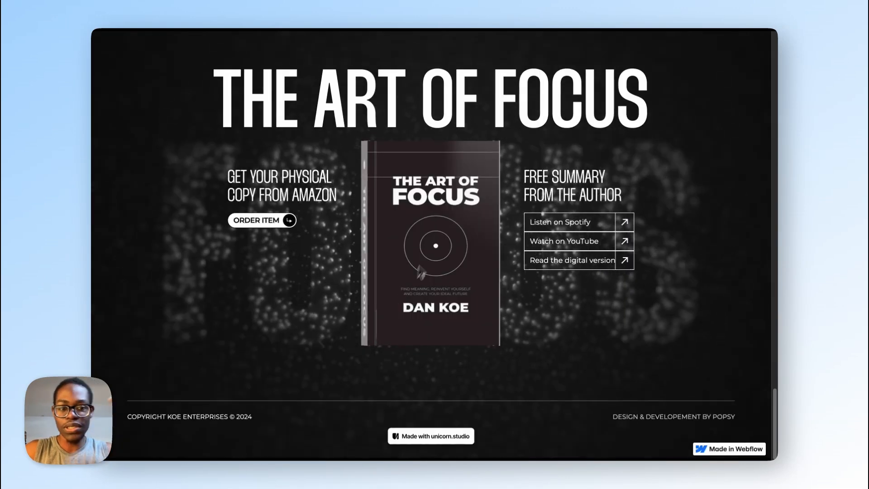
scroll(429, 230, up, 5)
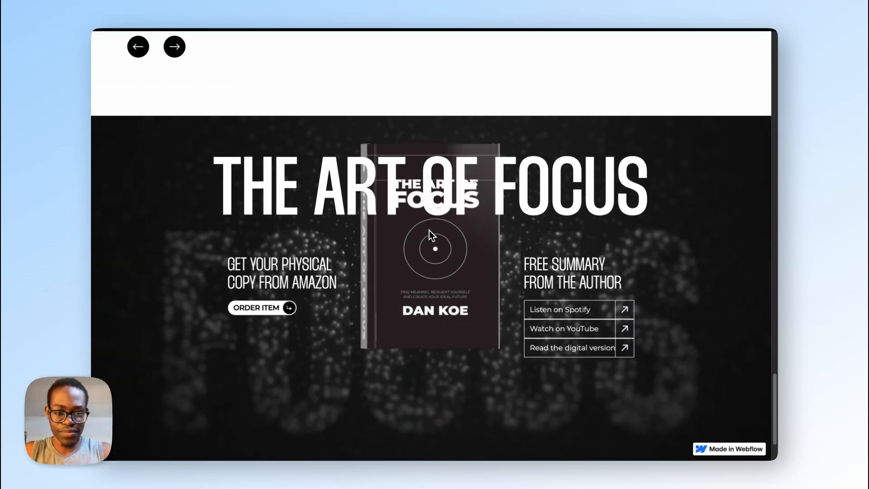
scroll(429, 230, up, 5)
scroll(429, 230, down, 10)
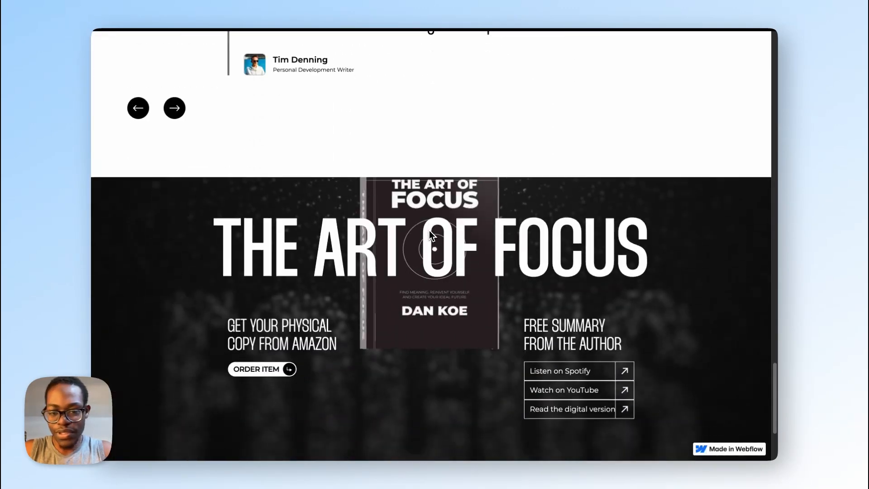